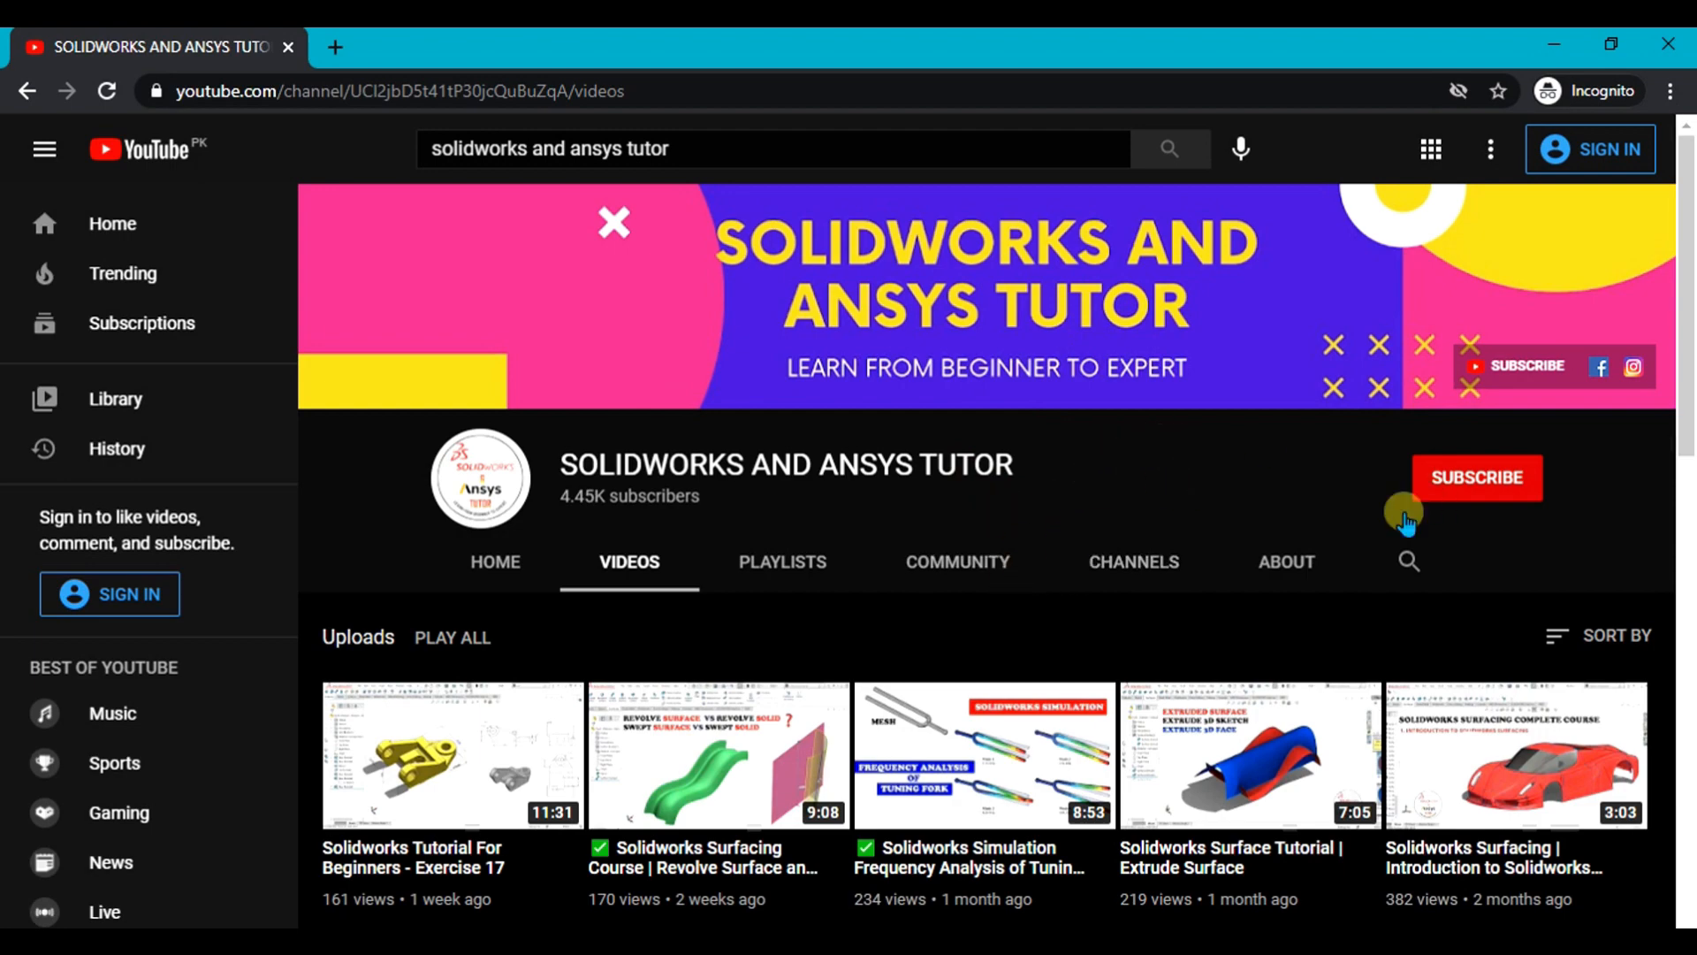
scroll(787, 669, "down", 4)
scroll(882, 591, "up", 4)
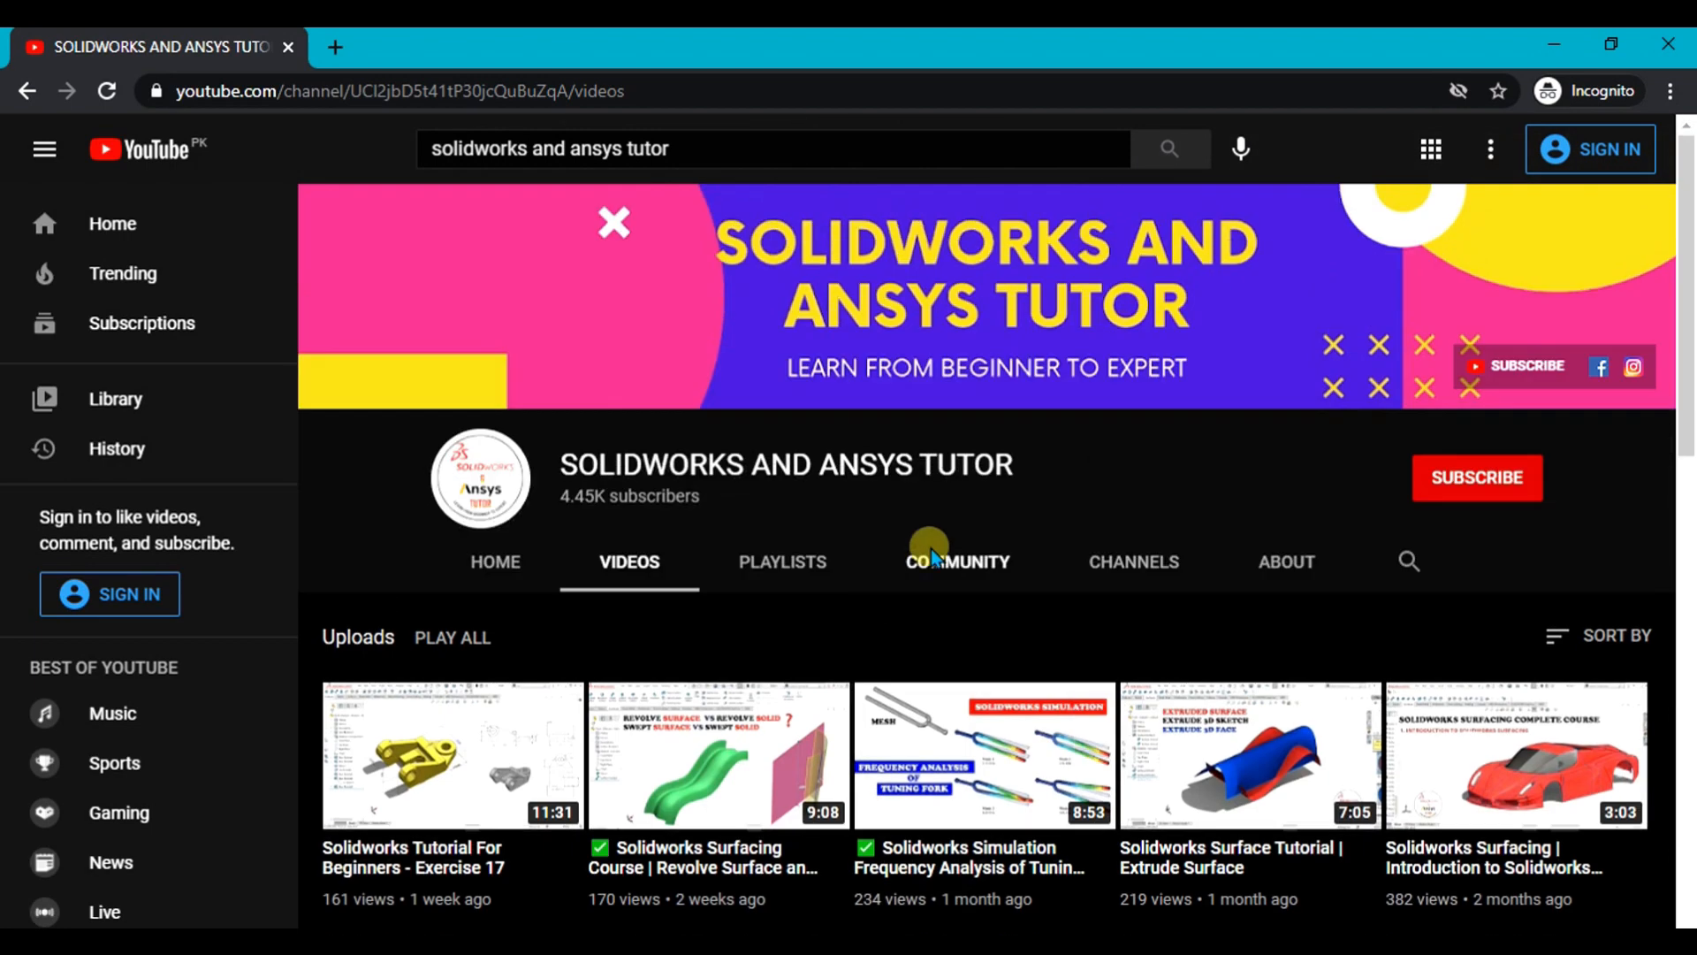
- Switch to the surfacing course outline in Word and examine the contents from Extruded and Revolved Surfaces to Lofted Surface
left_click(1192, 941)
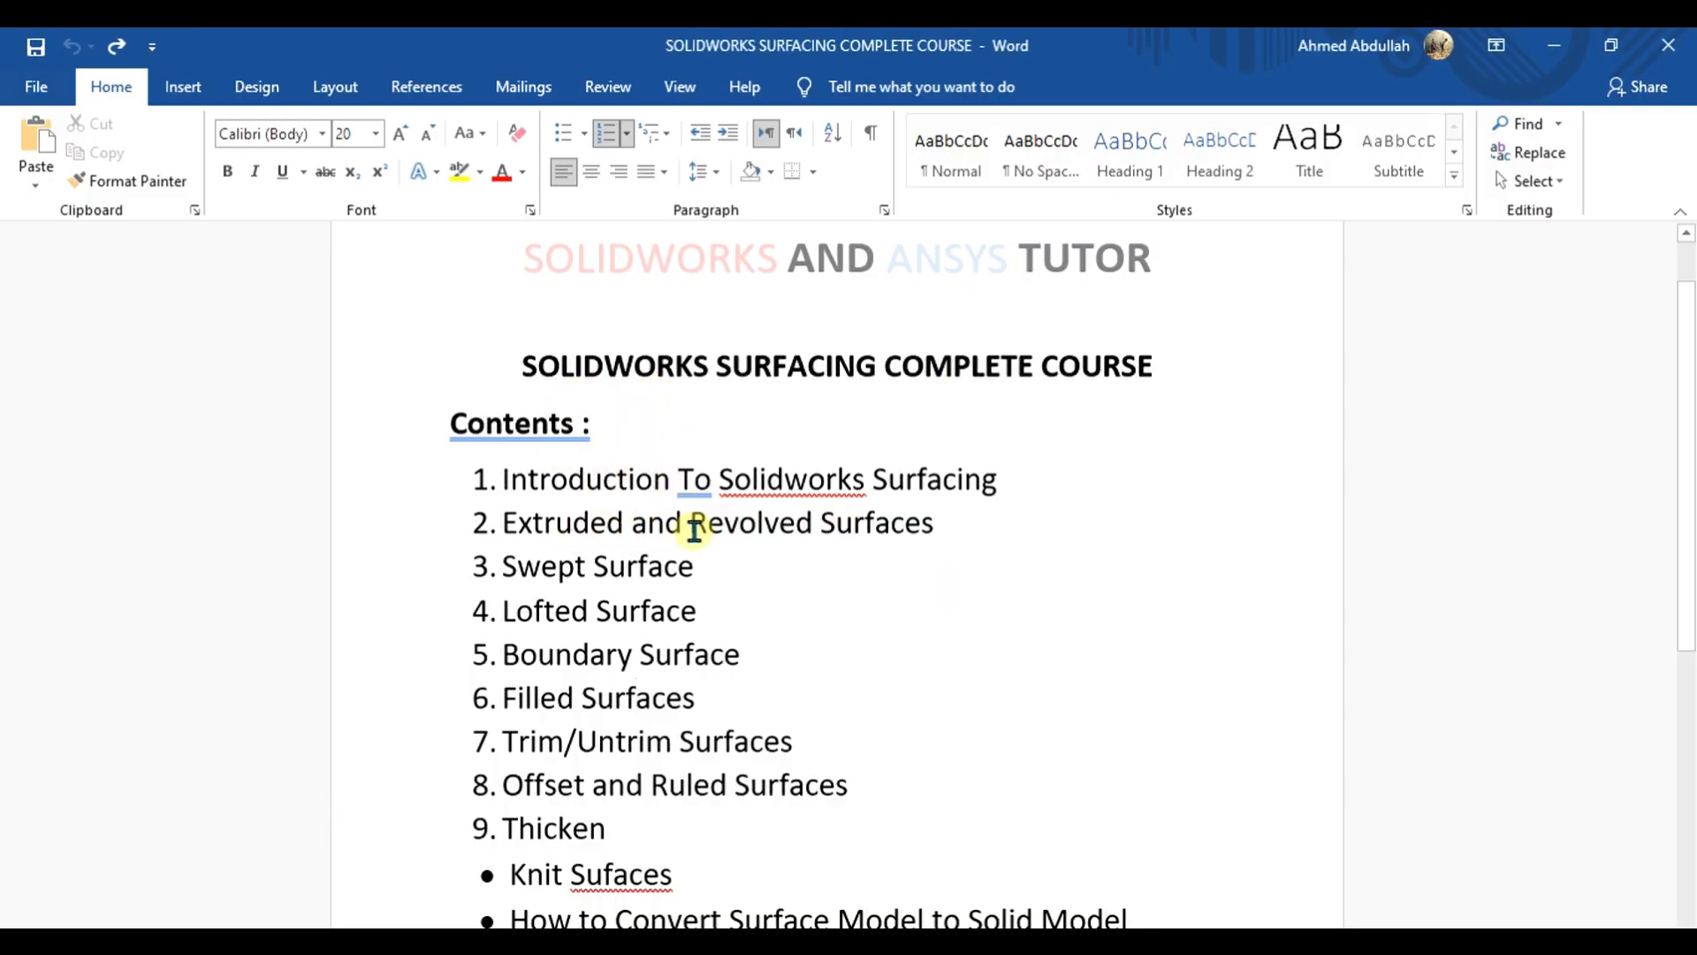
left_click_drag(695, 530, 935, 526)
left_click(521, 565)
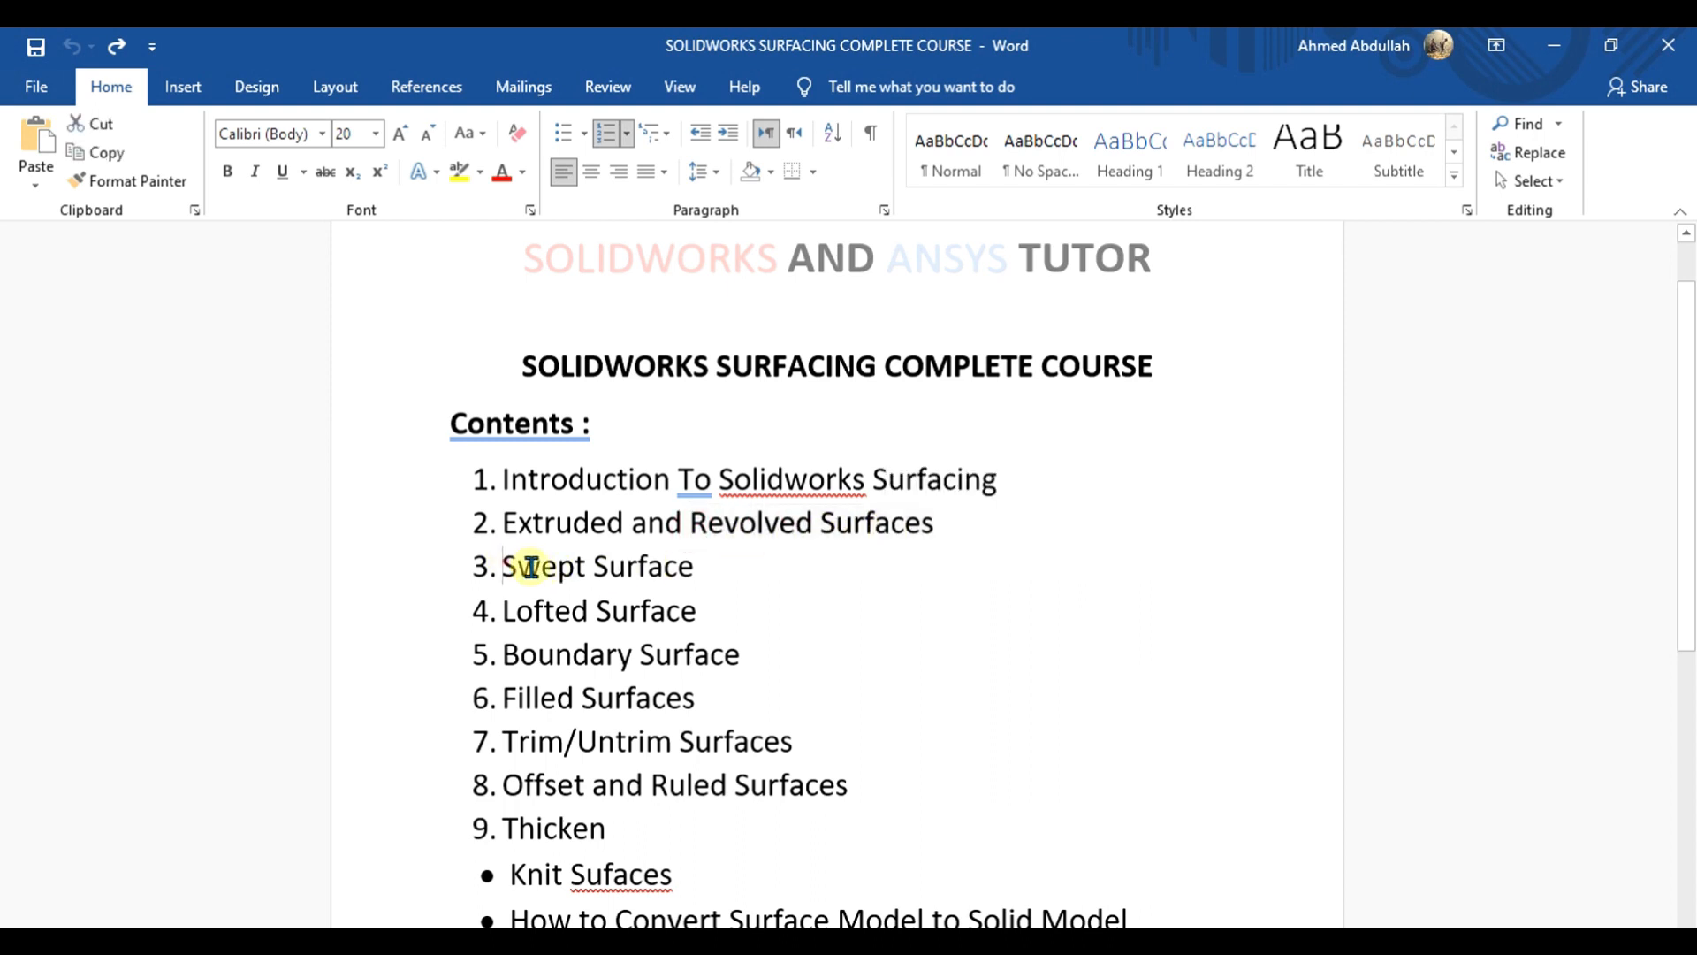
left_click_drag(530, 567, 686, 564)
left_click_drag(504, 520, 621, 524)
left_click(589, 573)
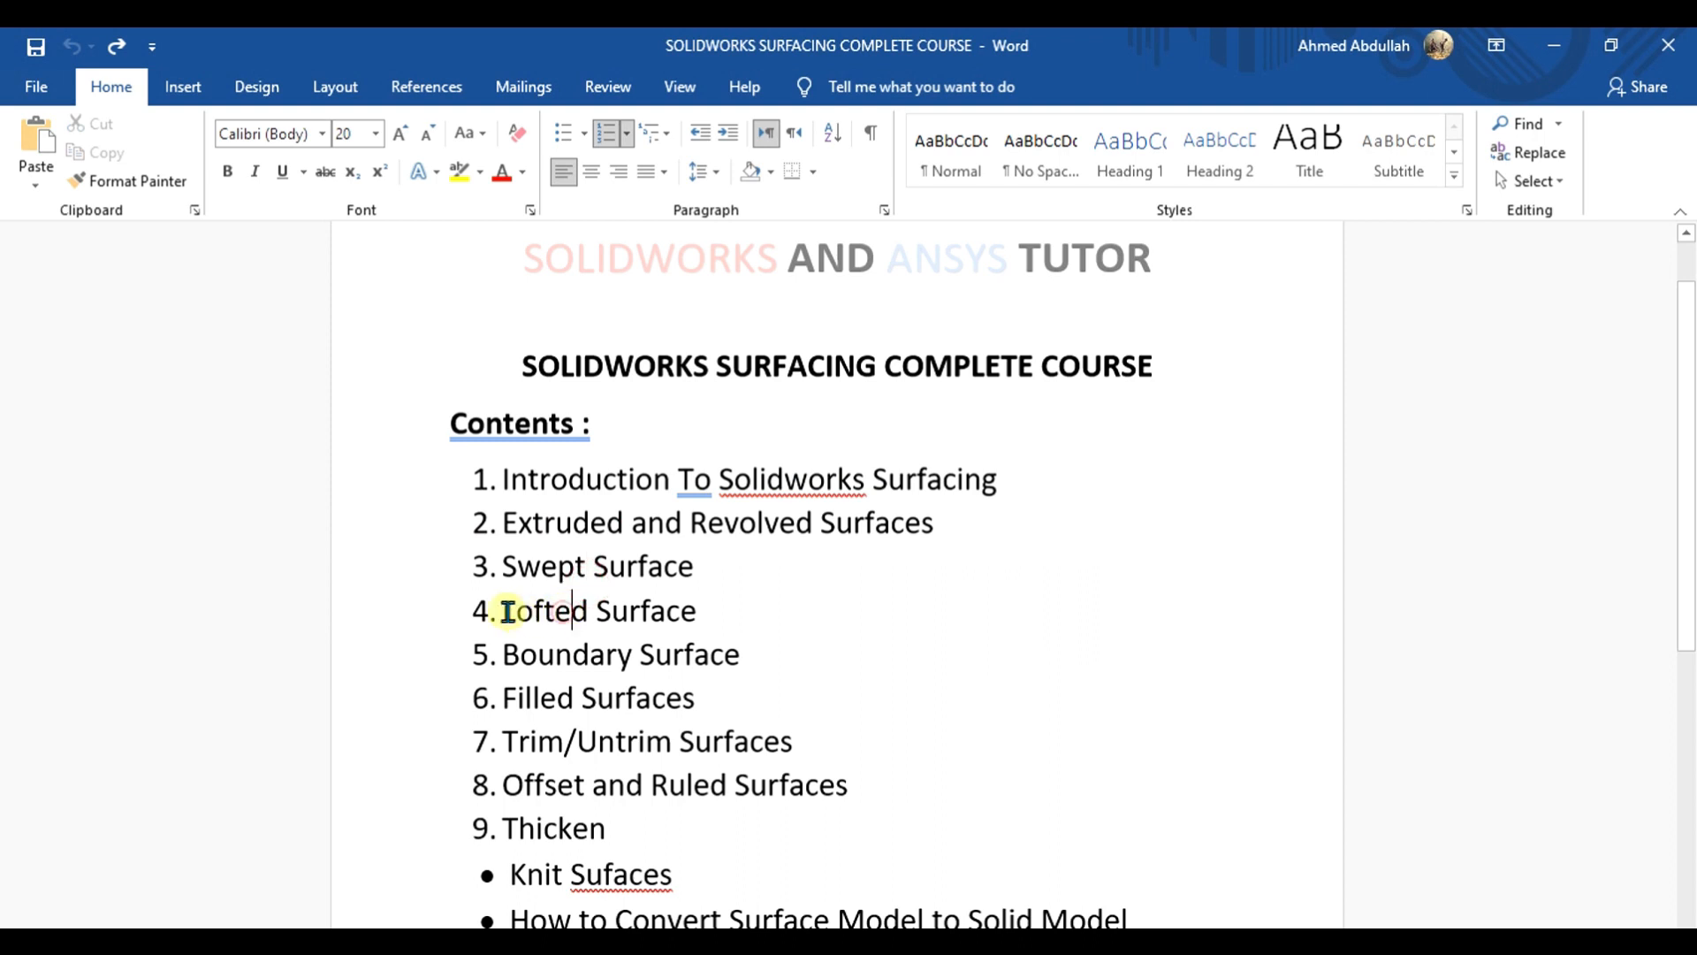
left_click_drag(504, 611, 656, 614)
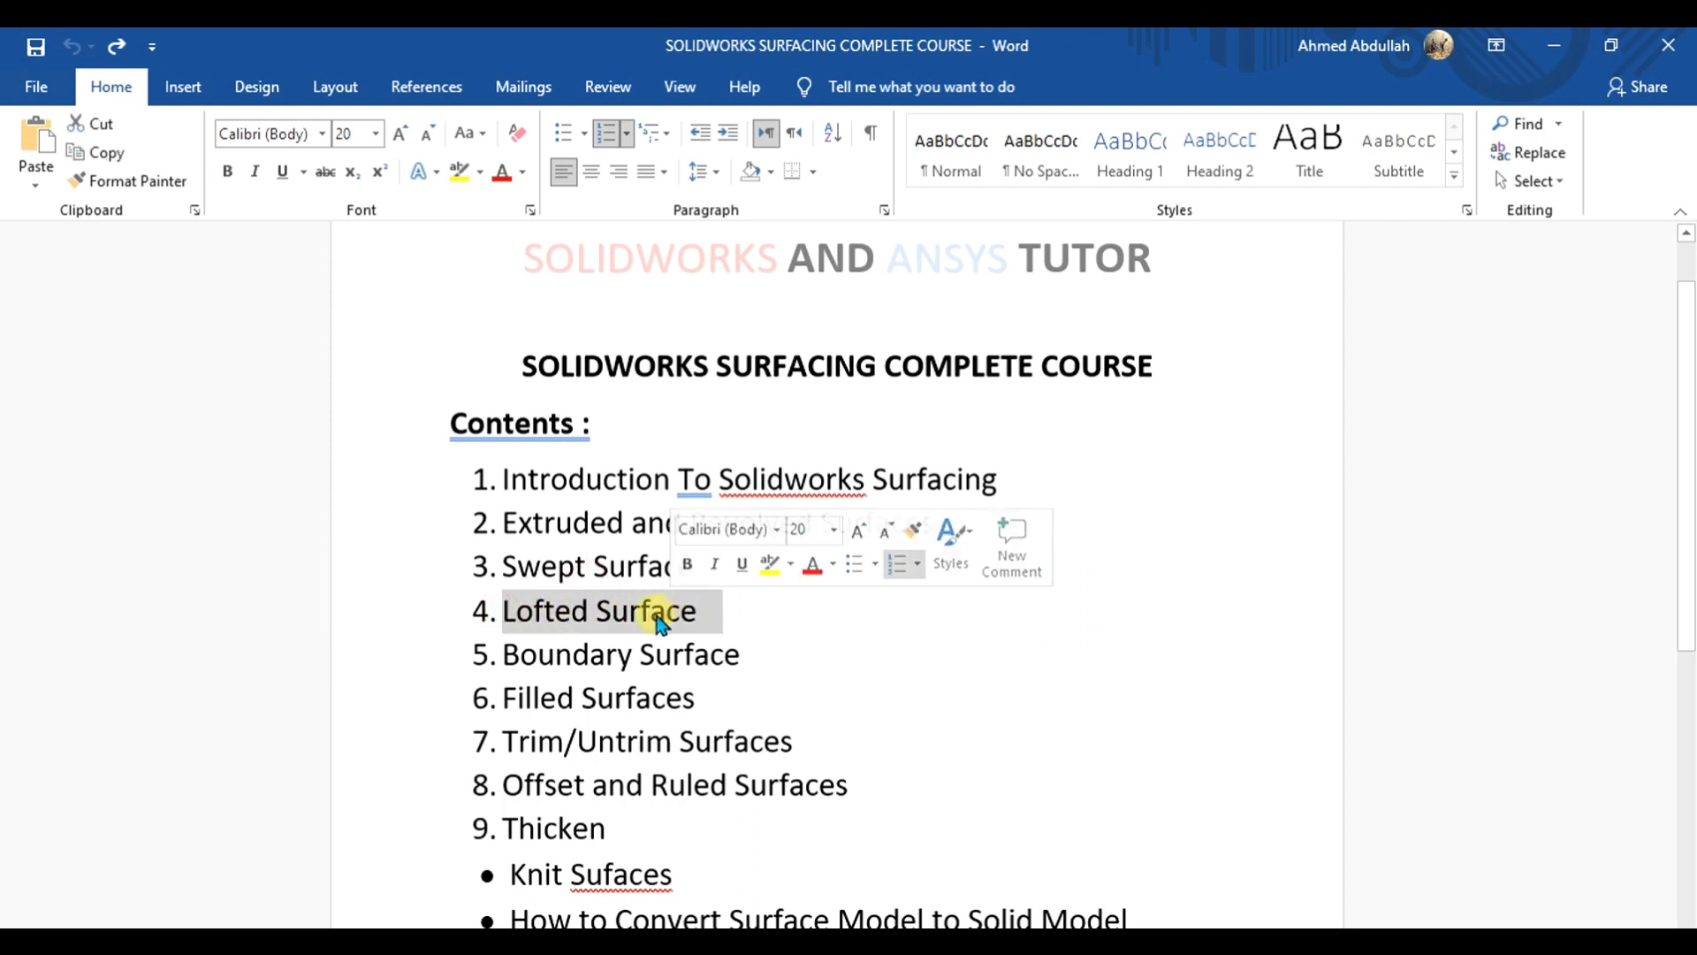
left_click(537, 608)
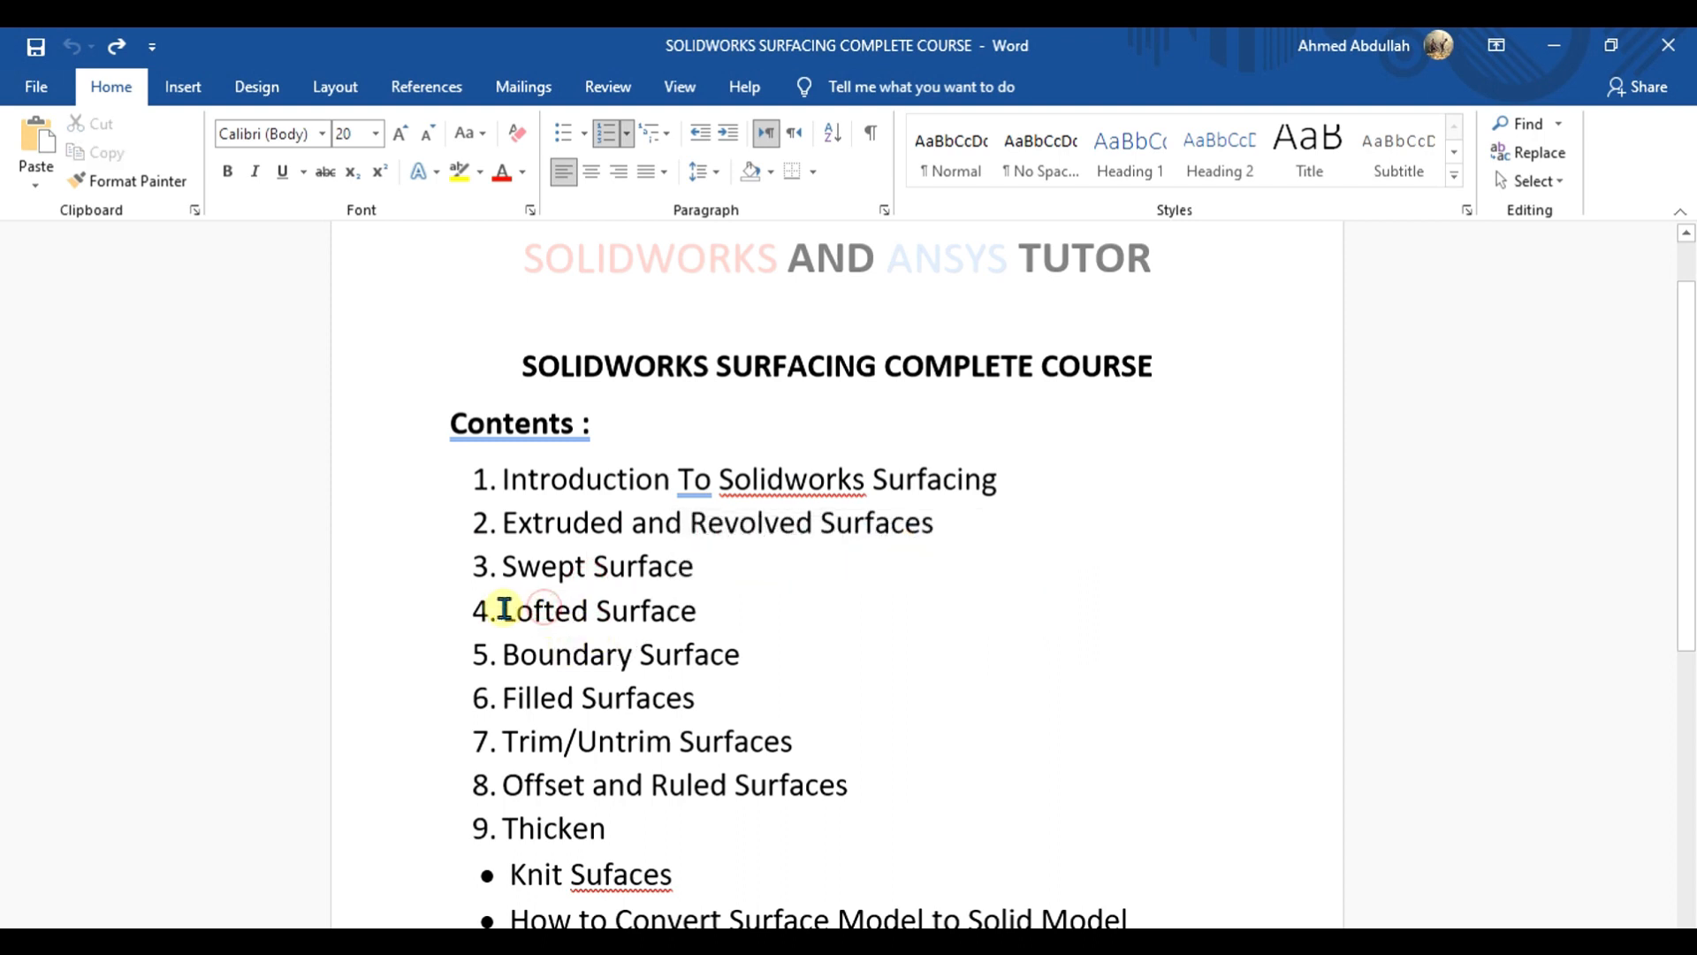
left_click_drag(504, 609, 686, 607)
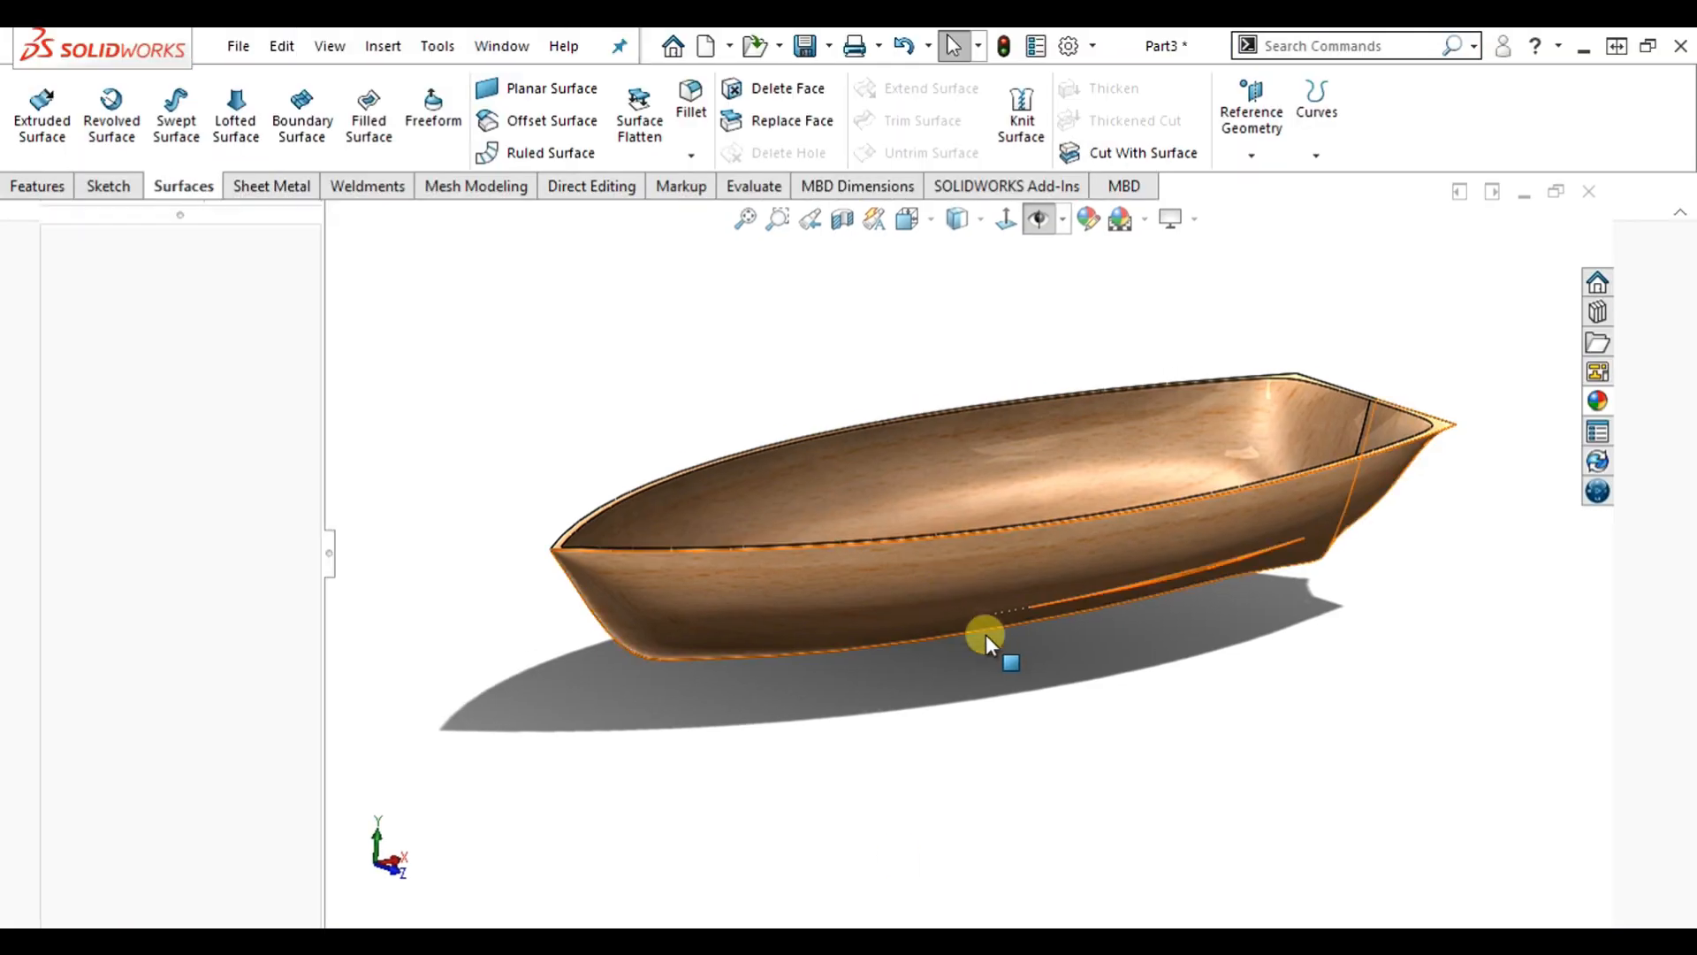
- Examine the wooden boat hull part in SOLIDWORKS from several angles, including the hull sides and interior
mouse_move(983, 689)
middle_mouse_down()
mouse_move(970, 676)
mouse_move(992, 646)
mouse_move(955, 629)
mouse_move(973, 506)
middle_mouse_up()
key("Right")
key("Right")
key("Right")
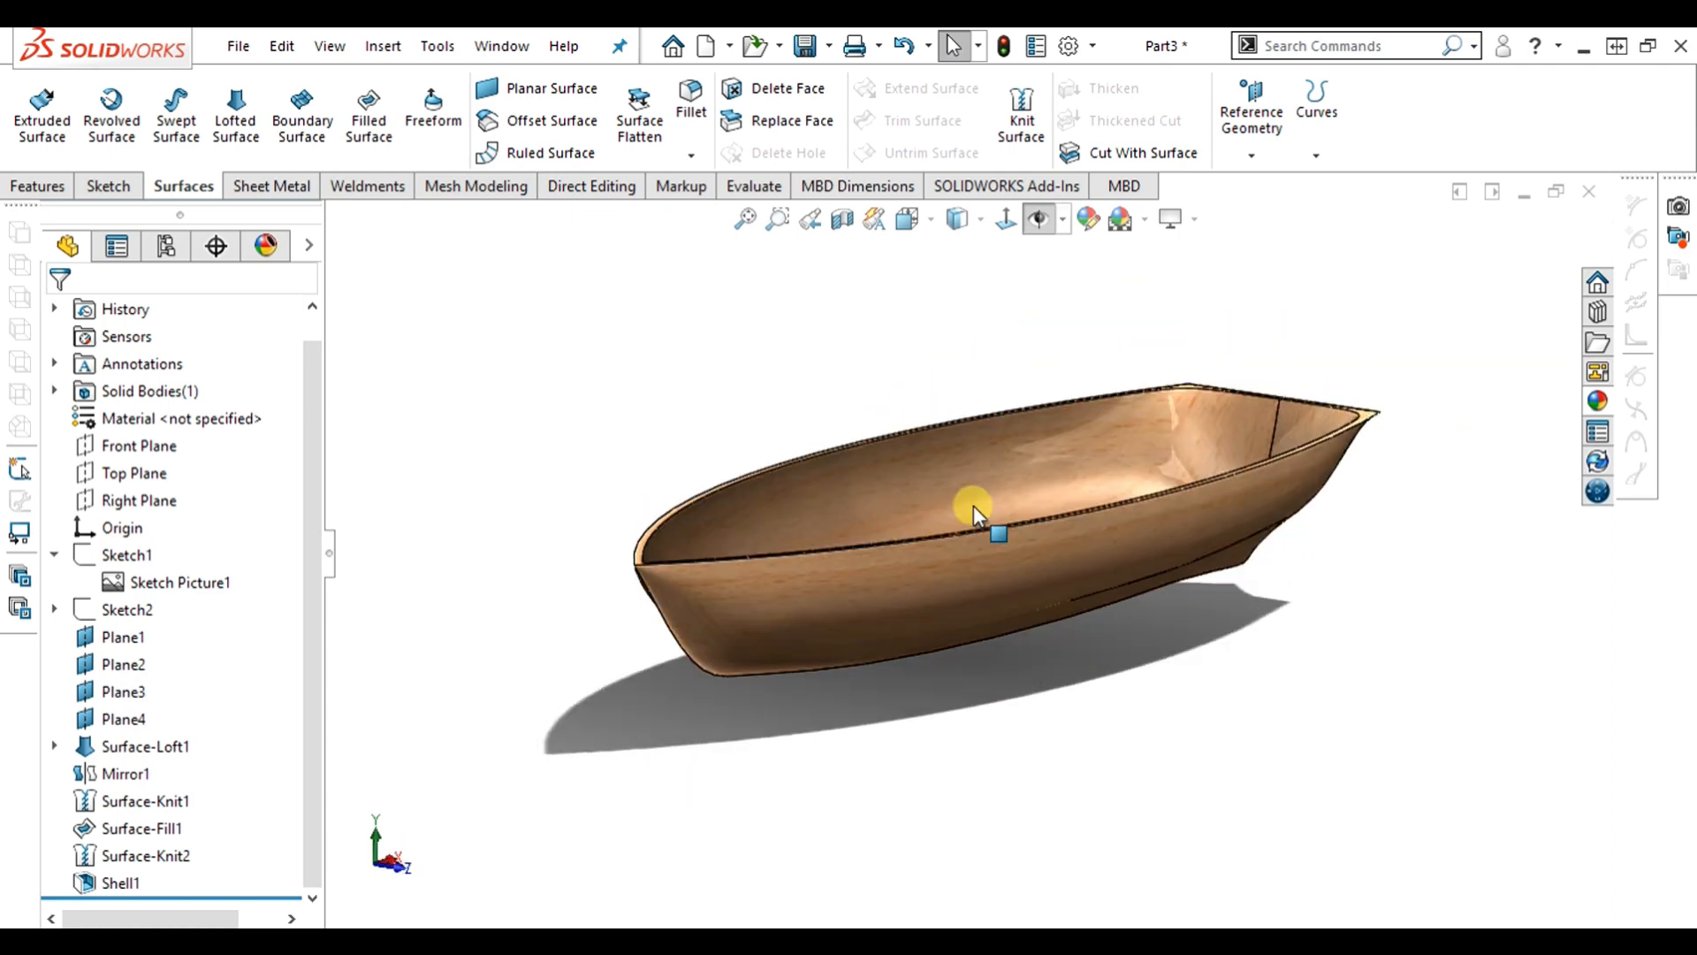
key("Left")
key("Left")
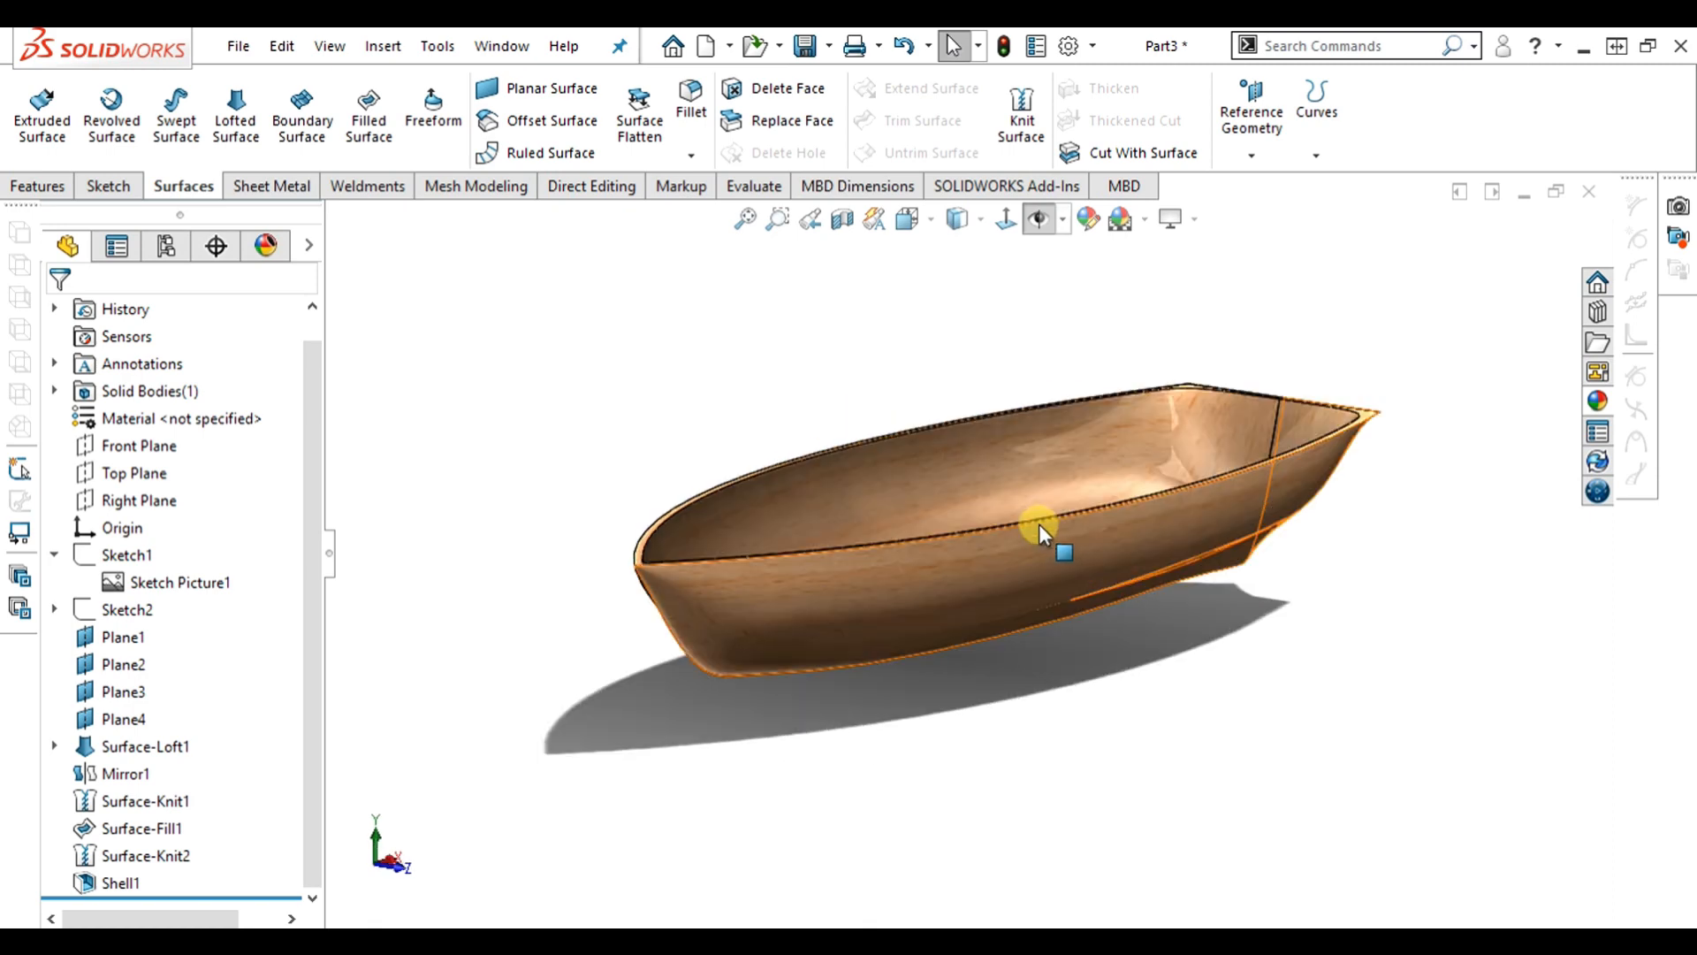
key("Down")
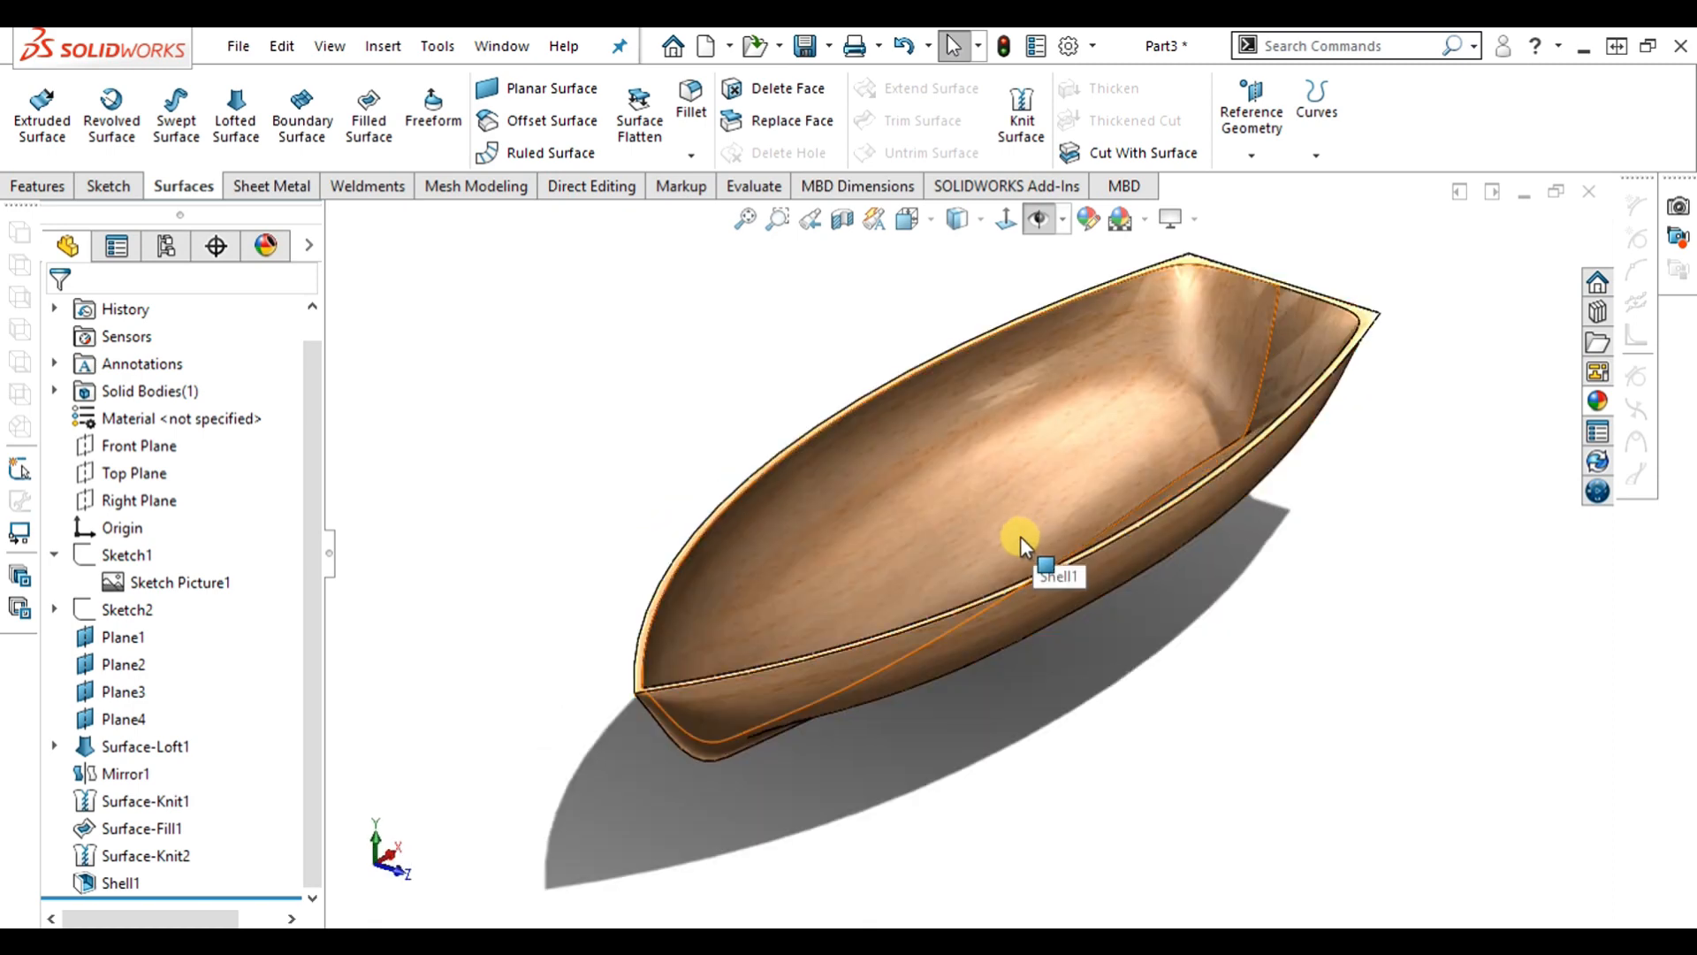
- Close the boat hull part and create a new part document
left_click(1588, 192)
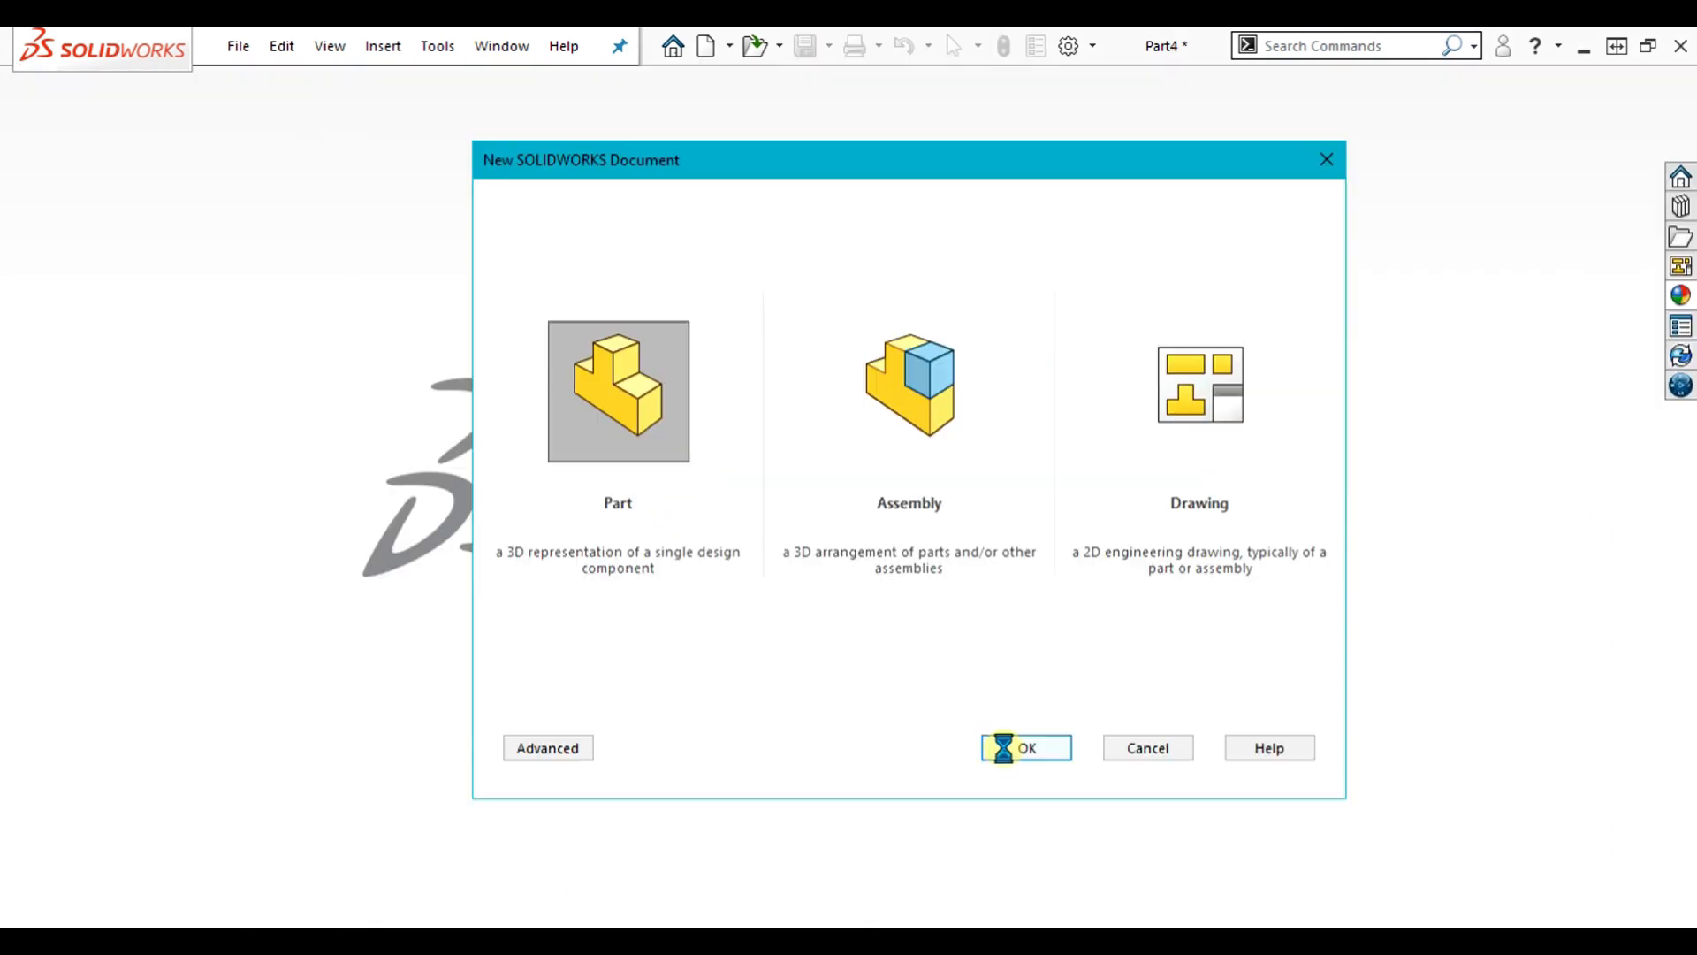
left_click(995, 740)
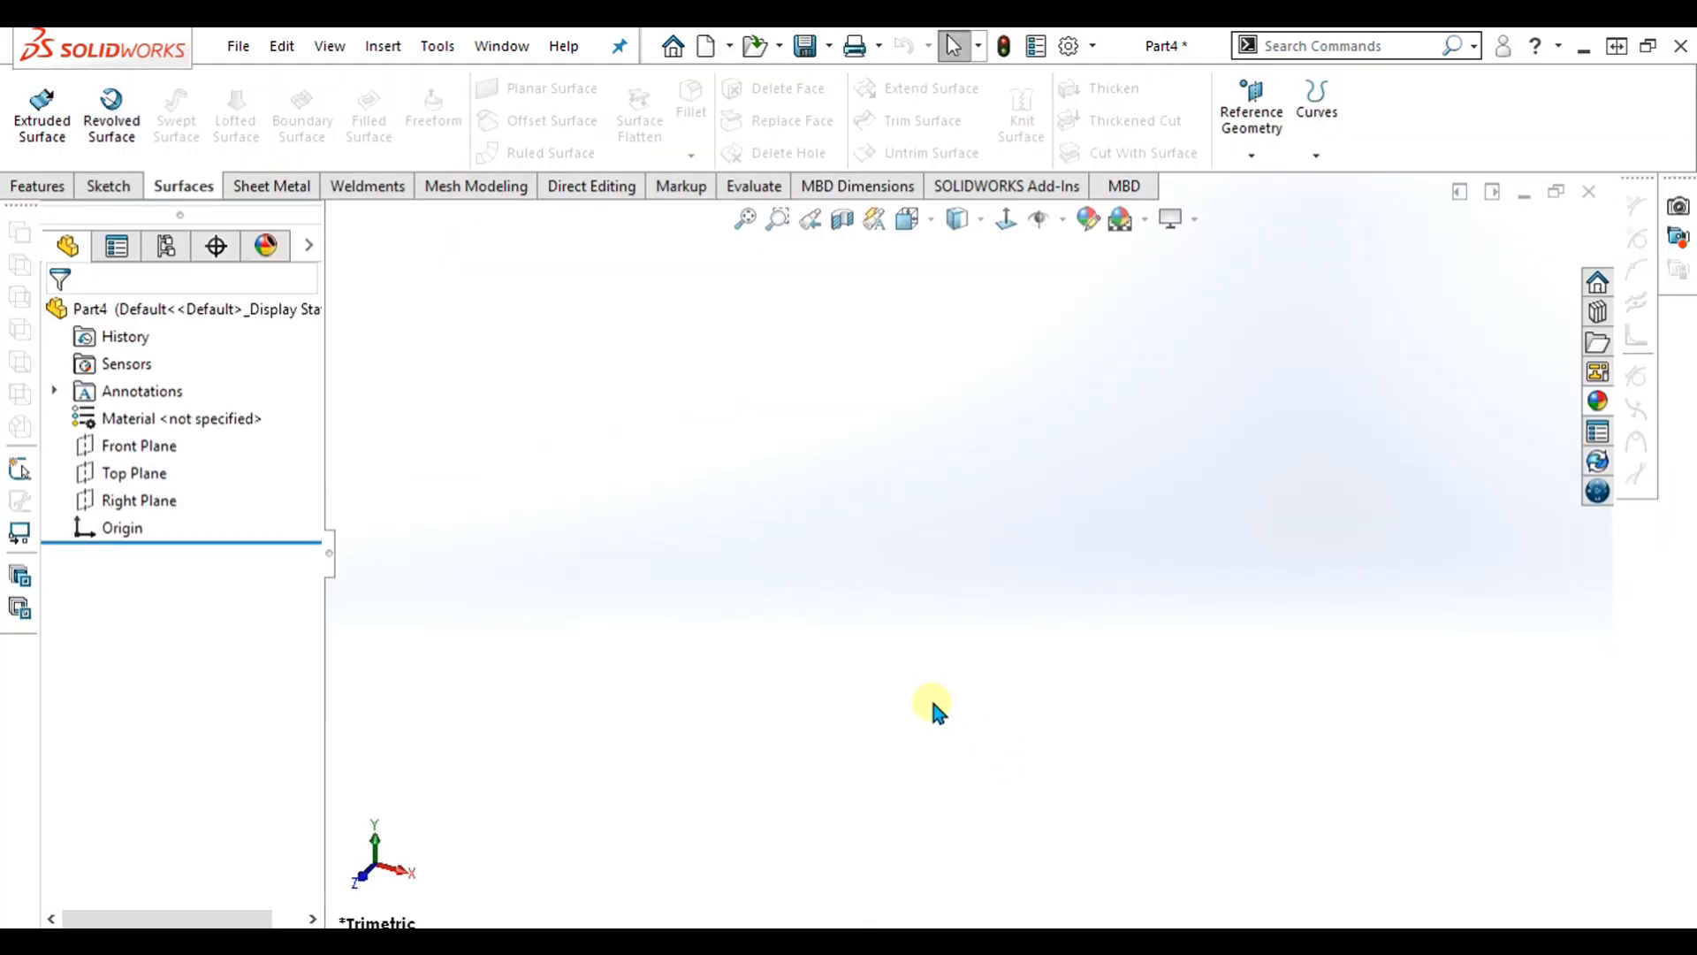
left_click(47, 189)
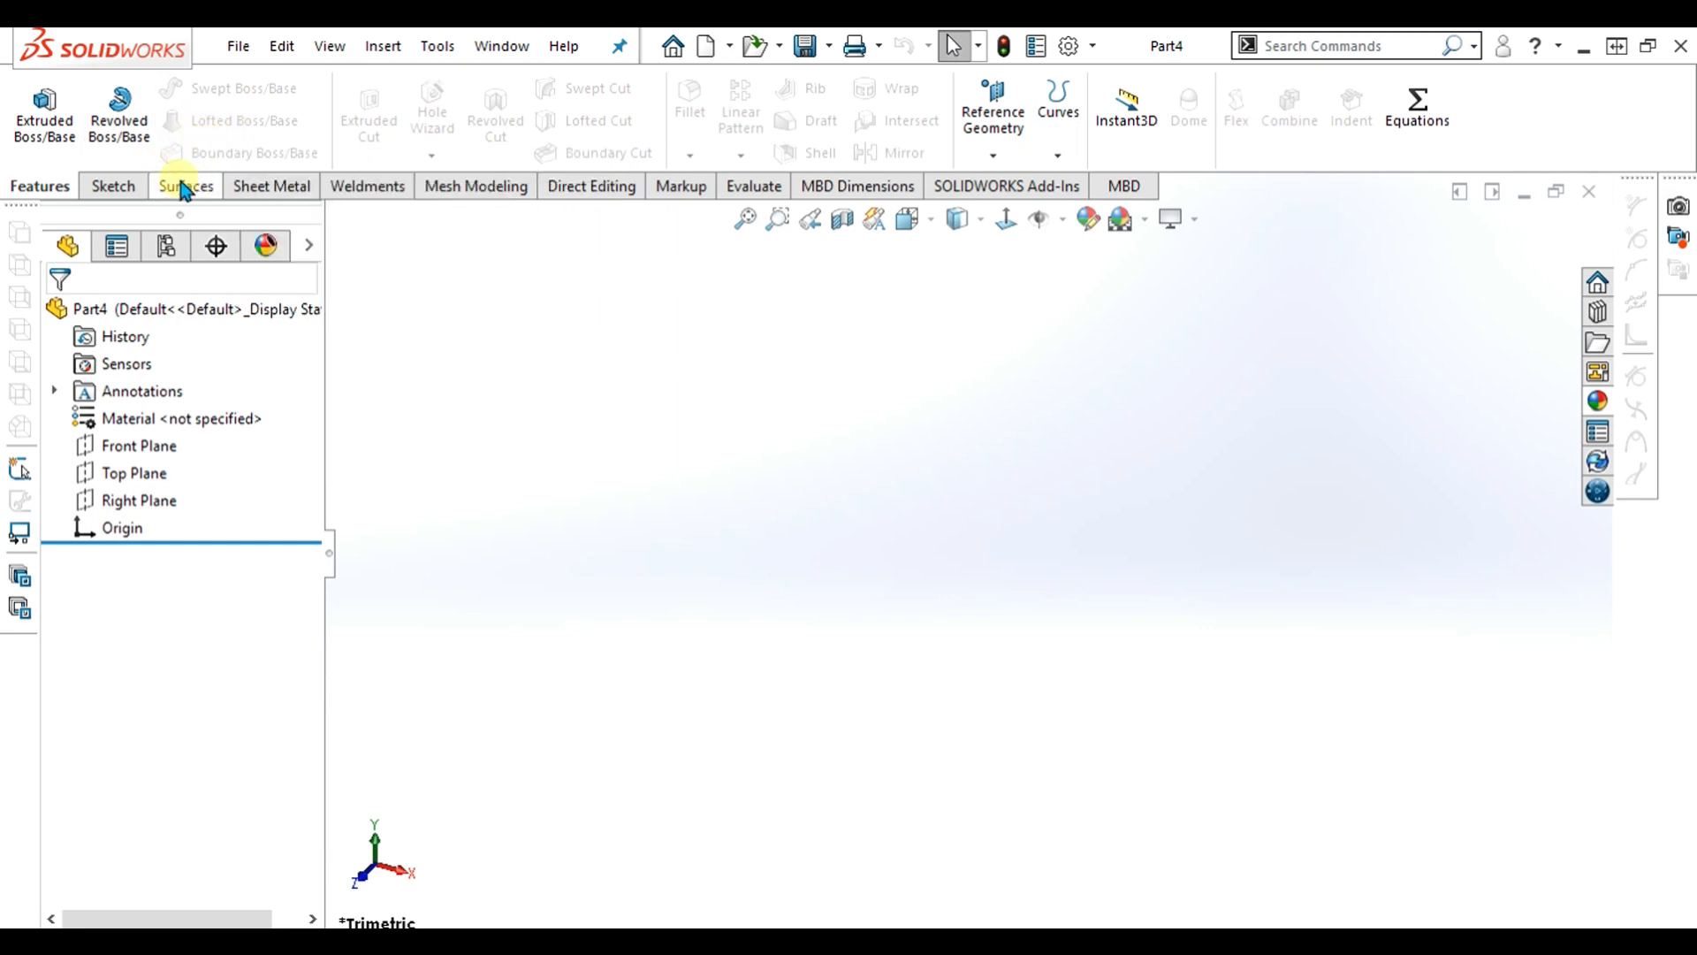
- Sketch a circle centred on the origin on the Top Plane and exit the sketch
left_click(111, 473)
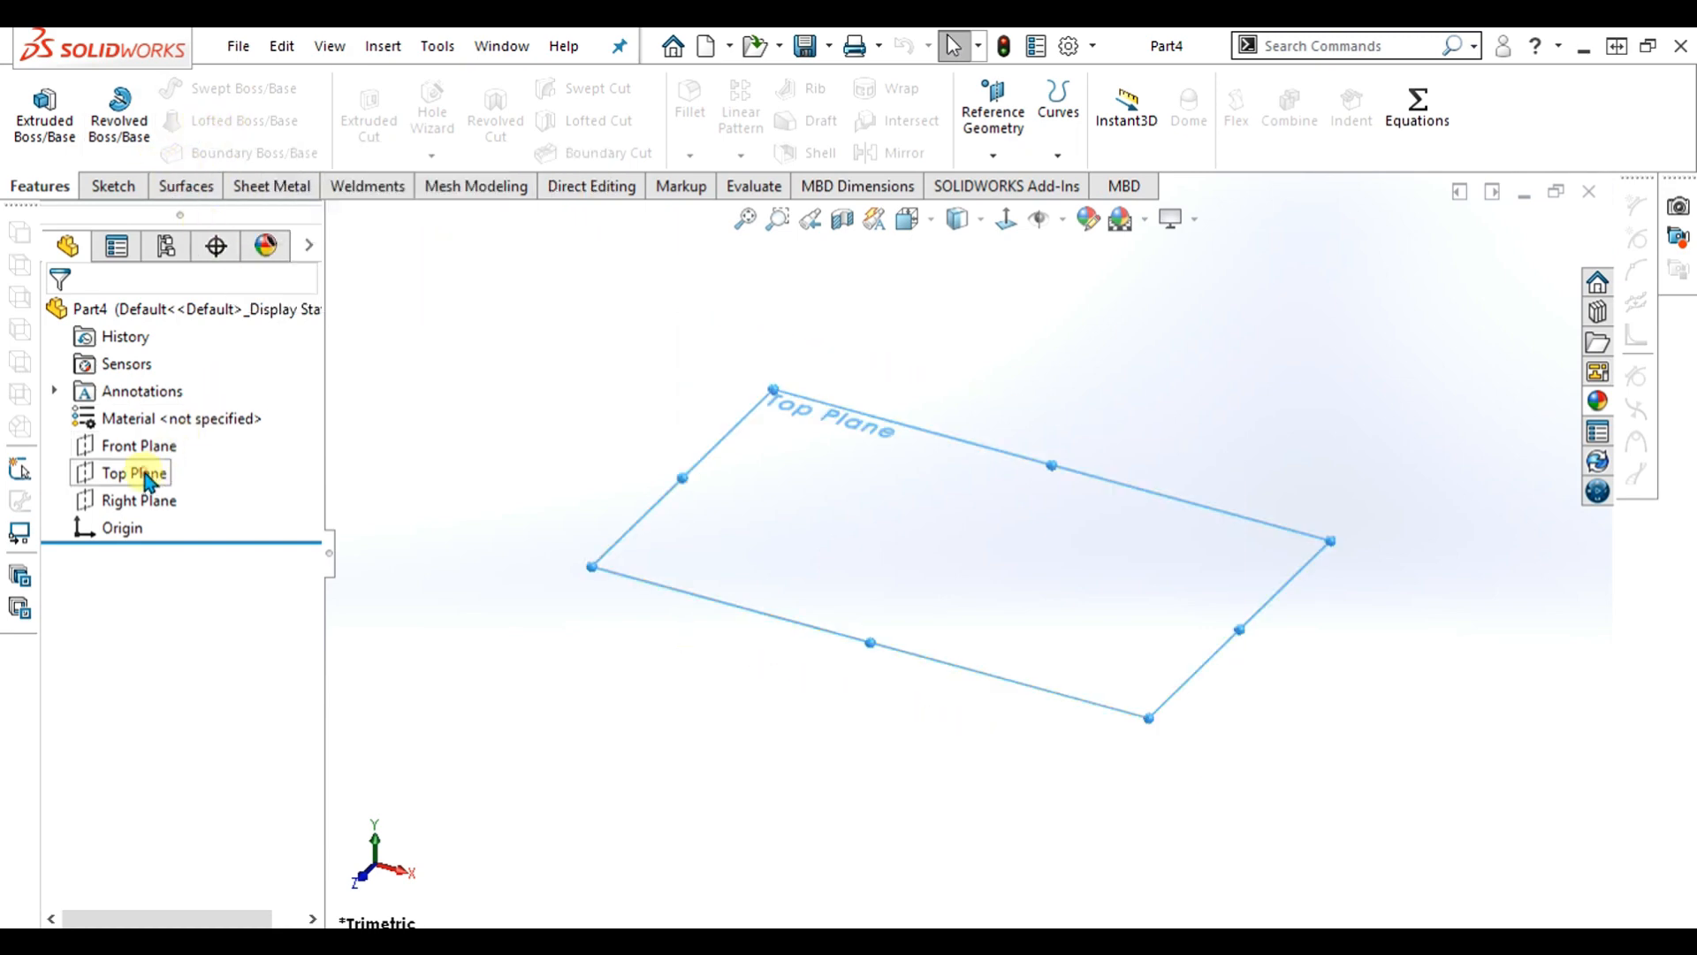
left_click(110, 186)
left_click(36, 110)
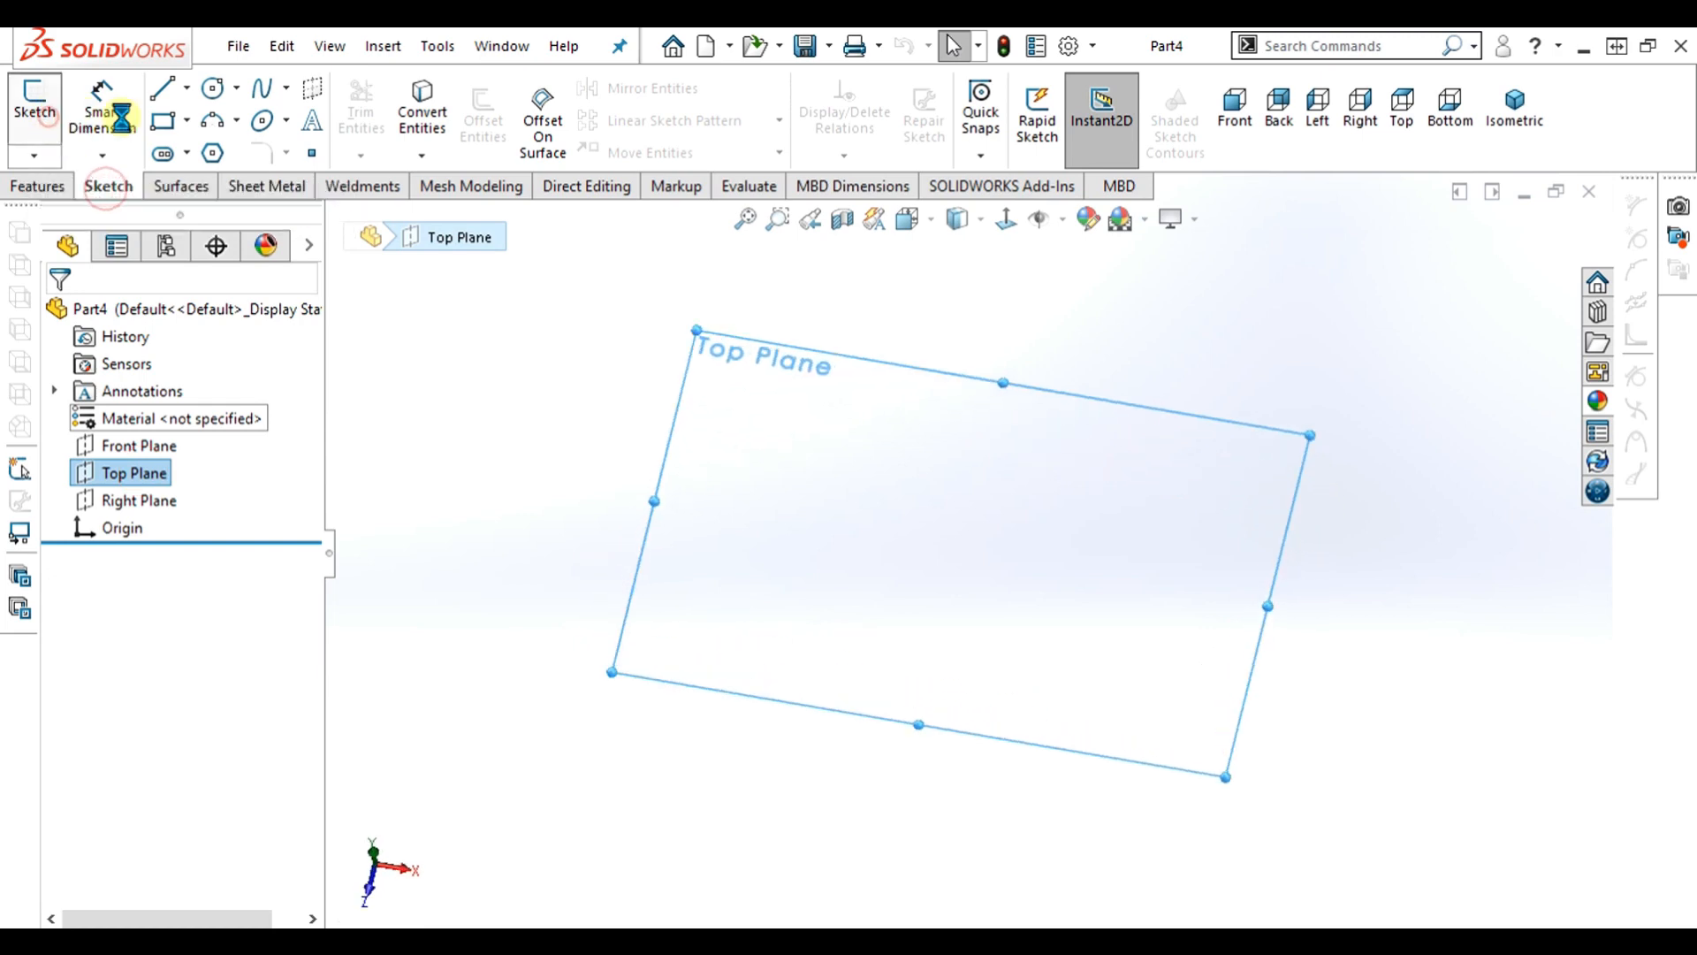
left_click(212, 88)
left_click(967, 555)
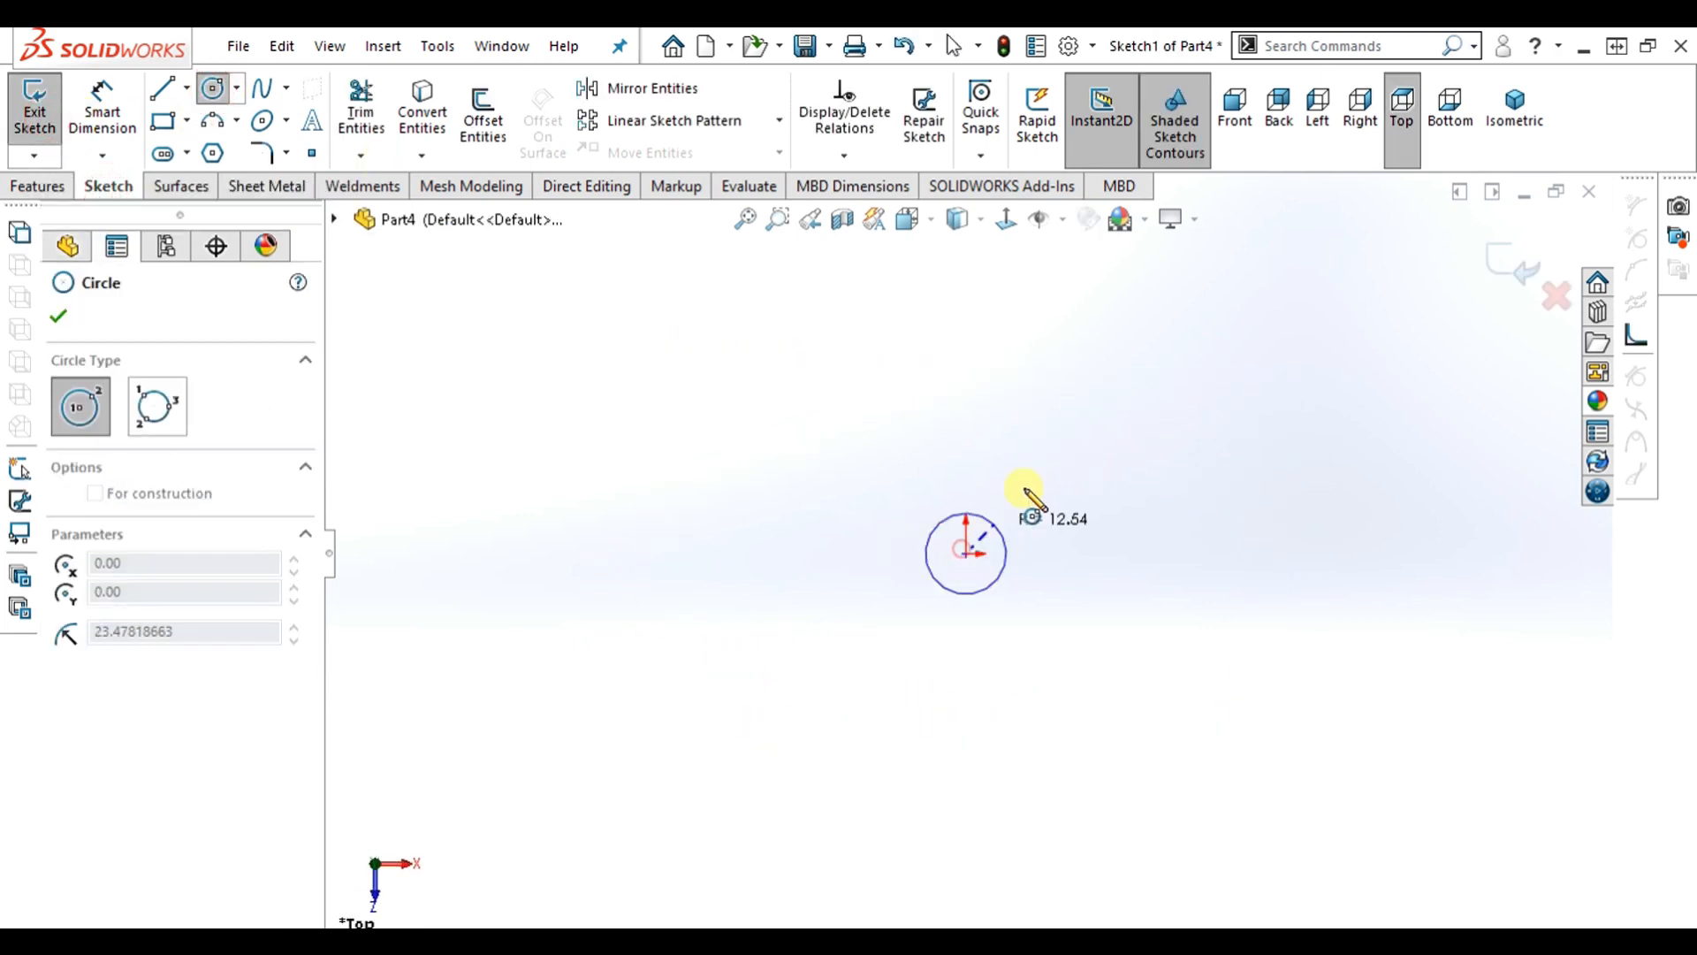
left_click(1077, 381)
left_click(36, 111)
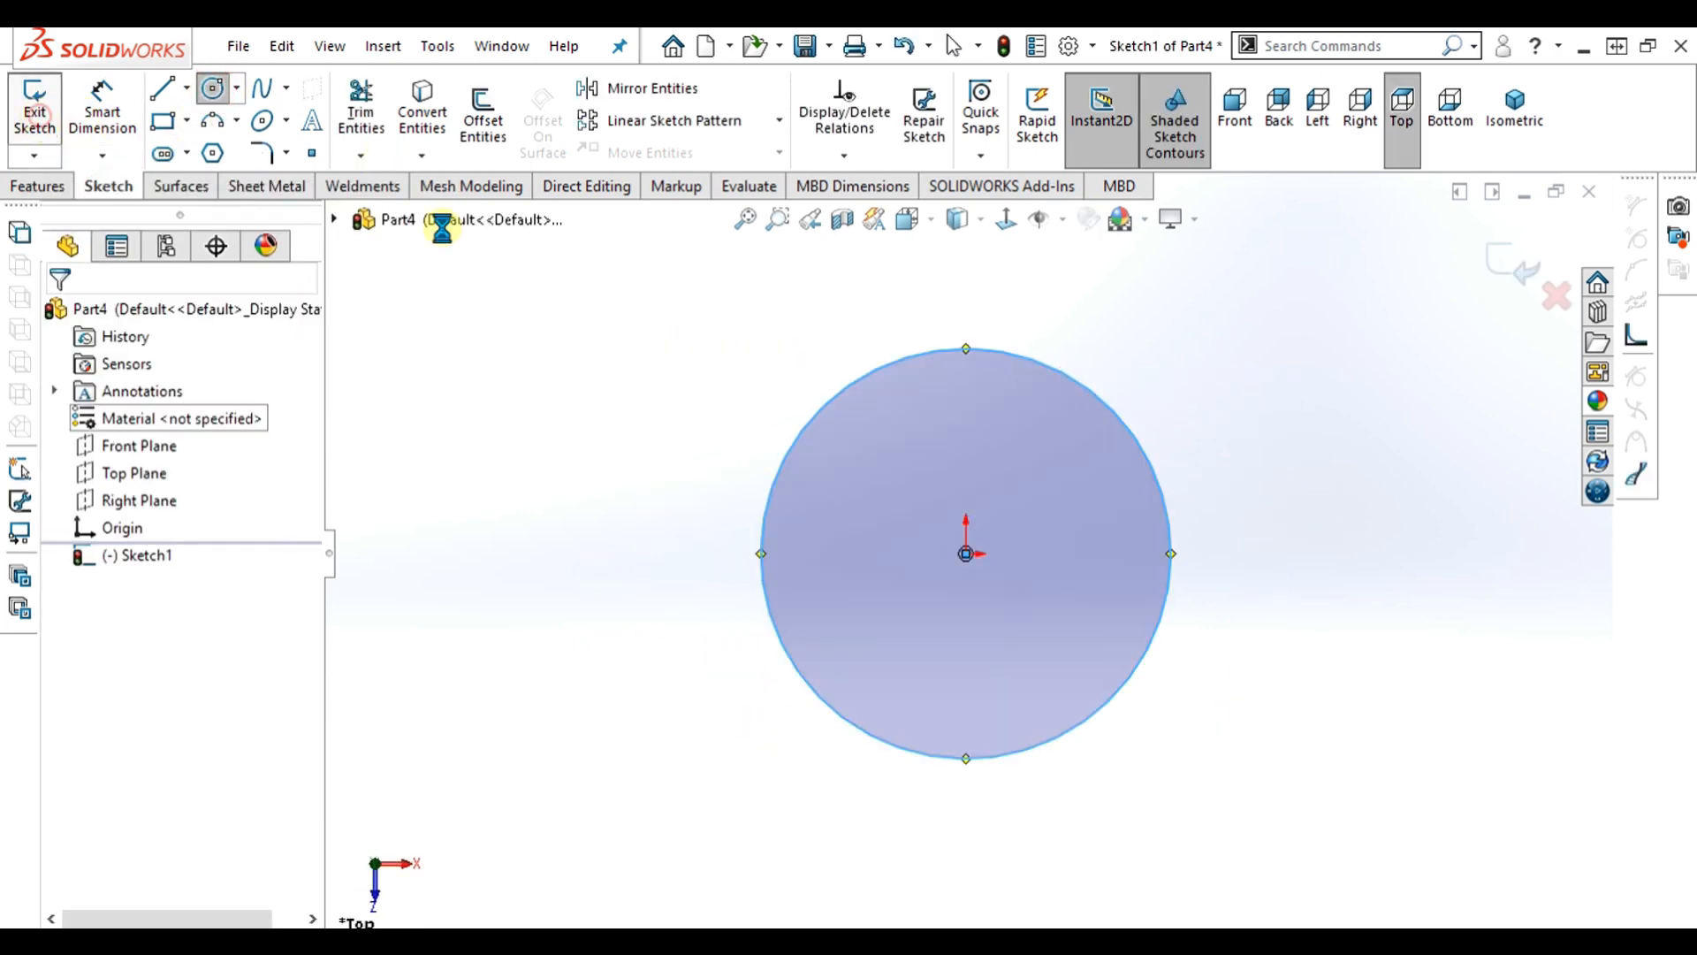
left_click(1269, 636)
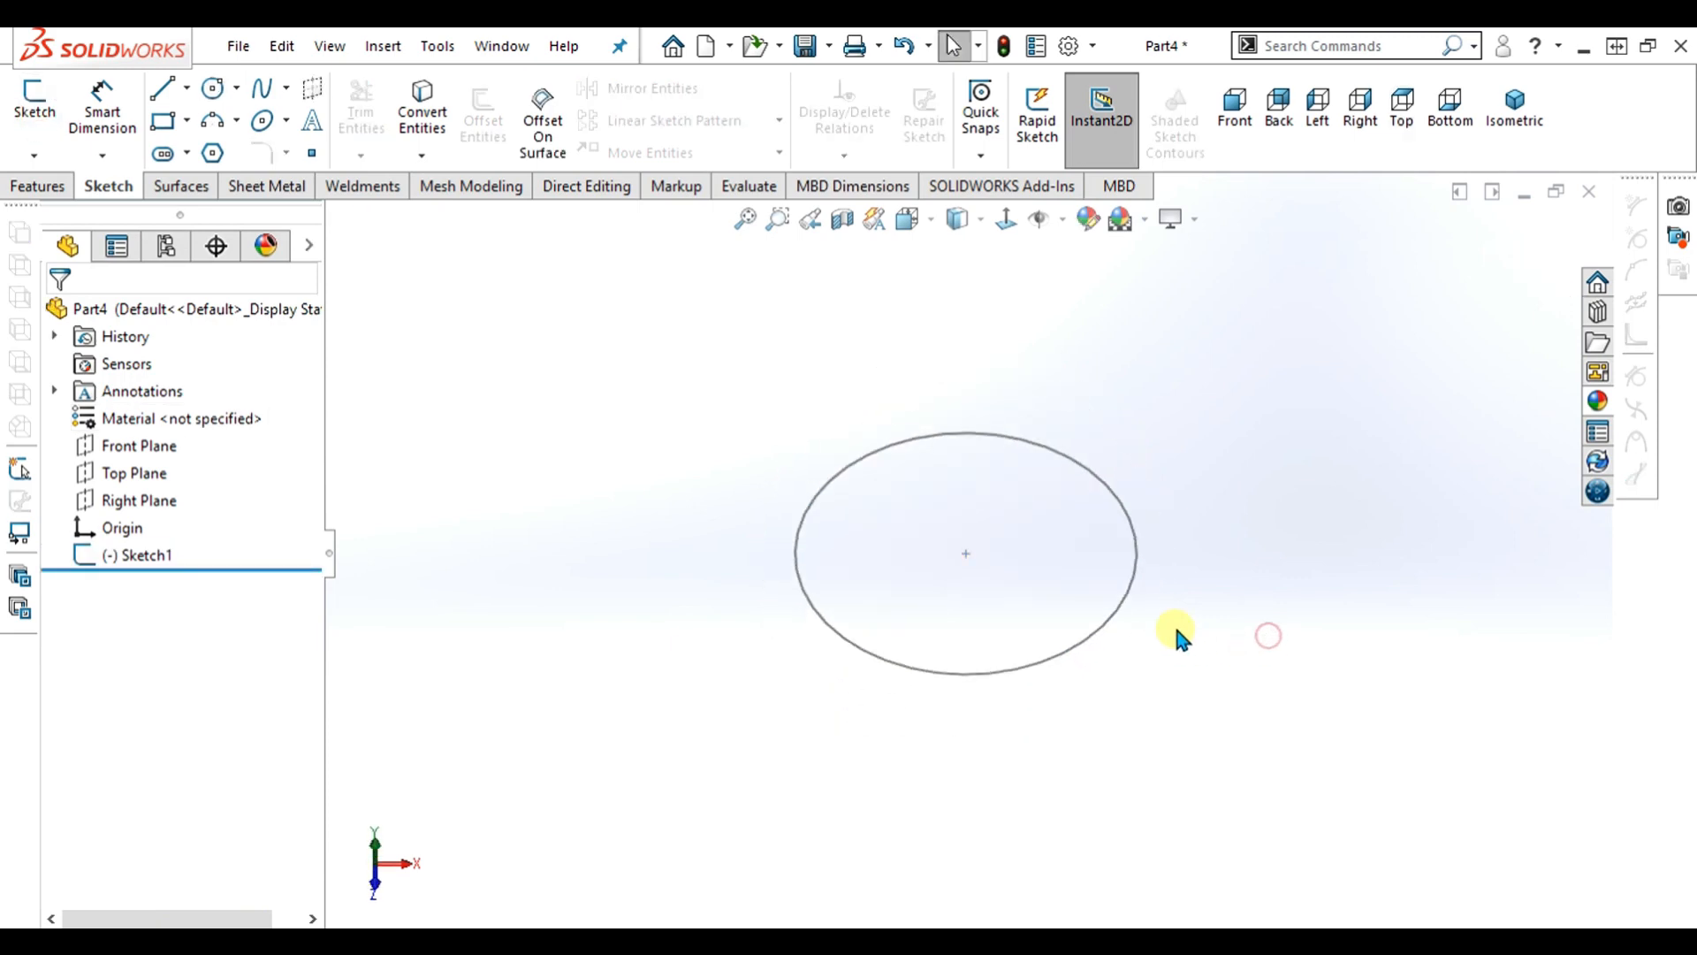
- Create a reference plane parallel to the Top Plane, offset 87 mm above it
left_click(139, 445)
left_click(40, 187)
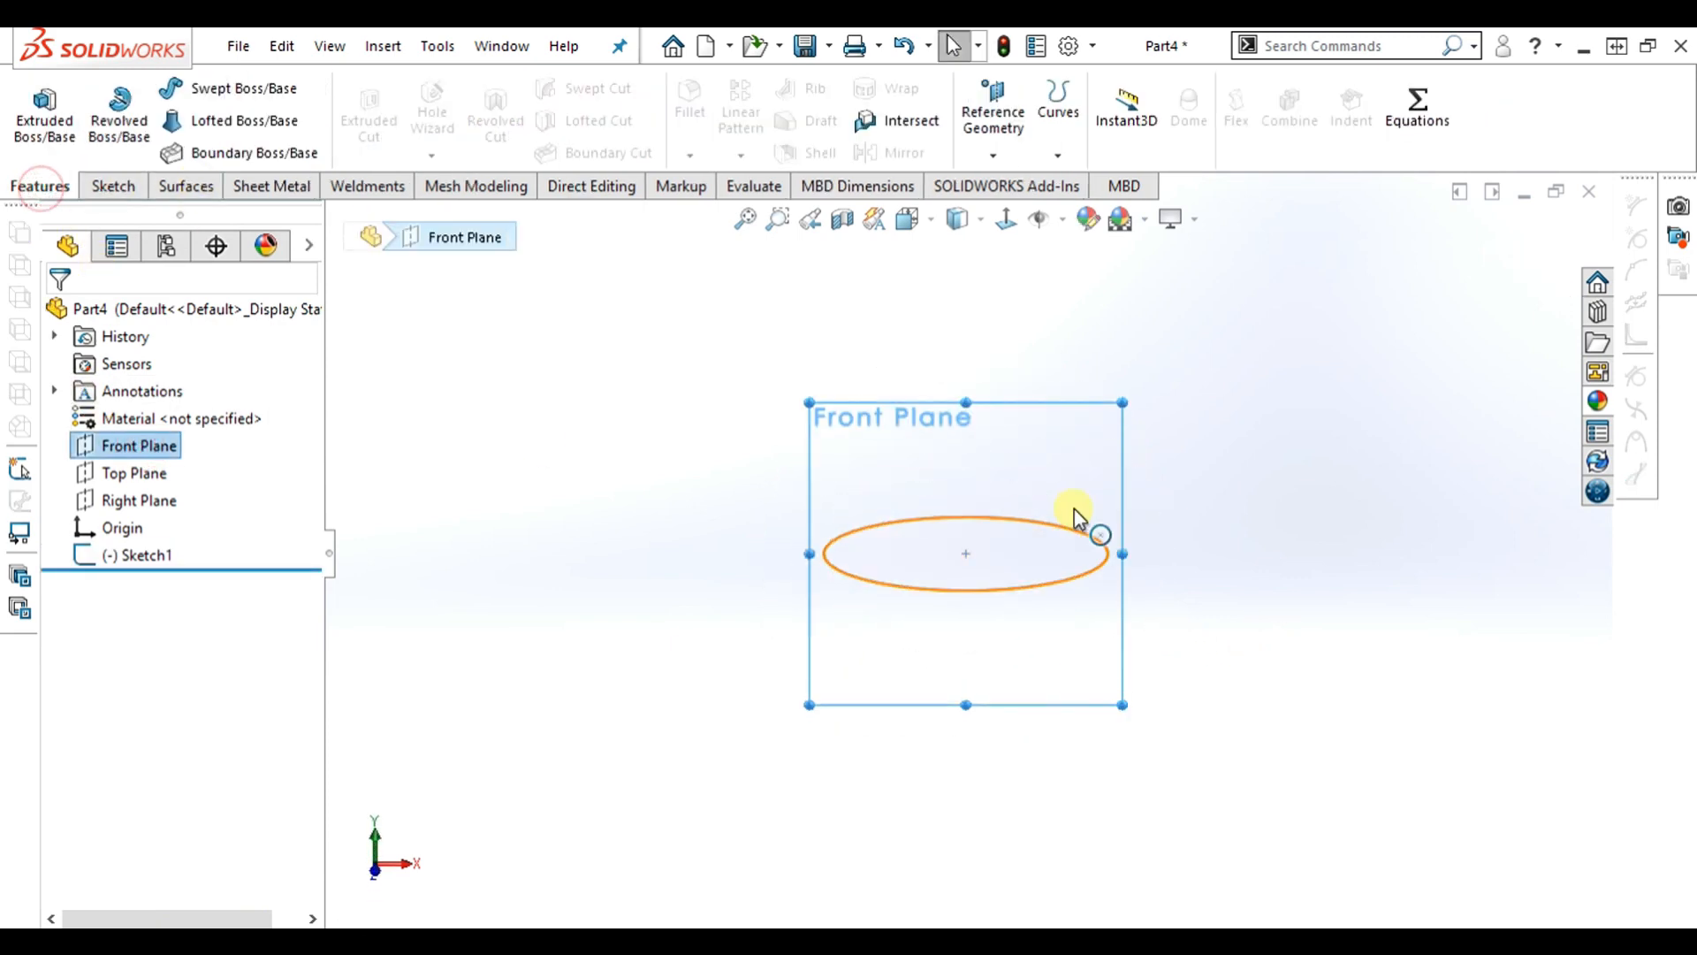
left_click(132, 473)
left_click(996, 157)
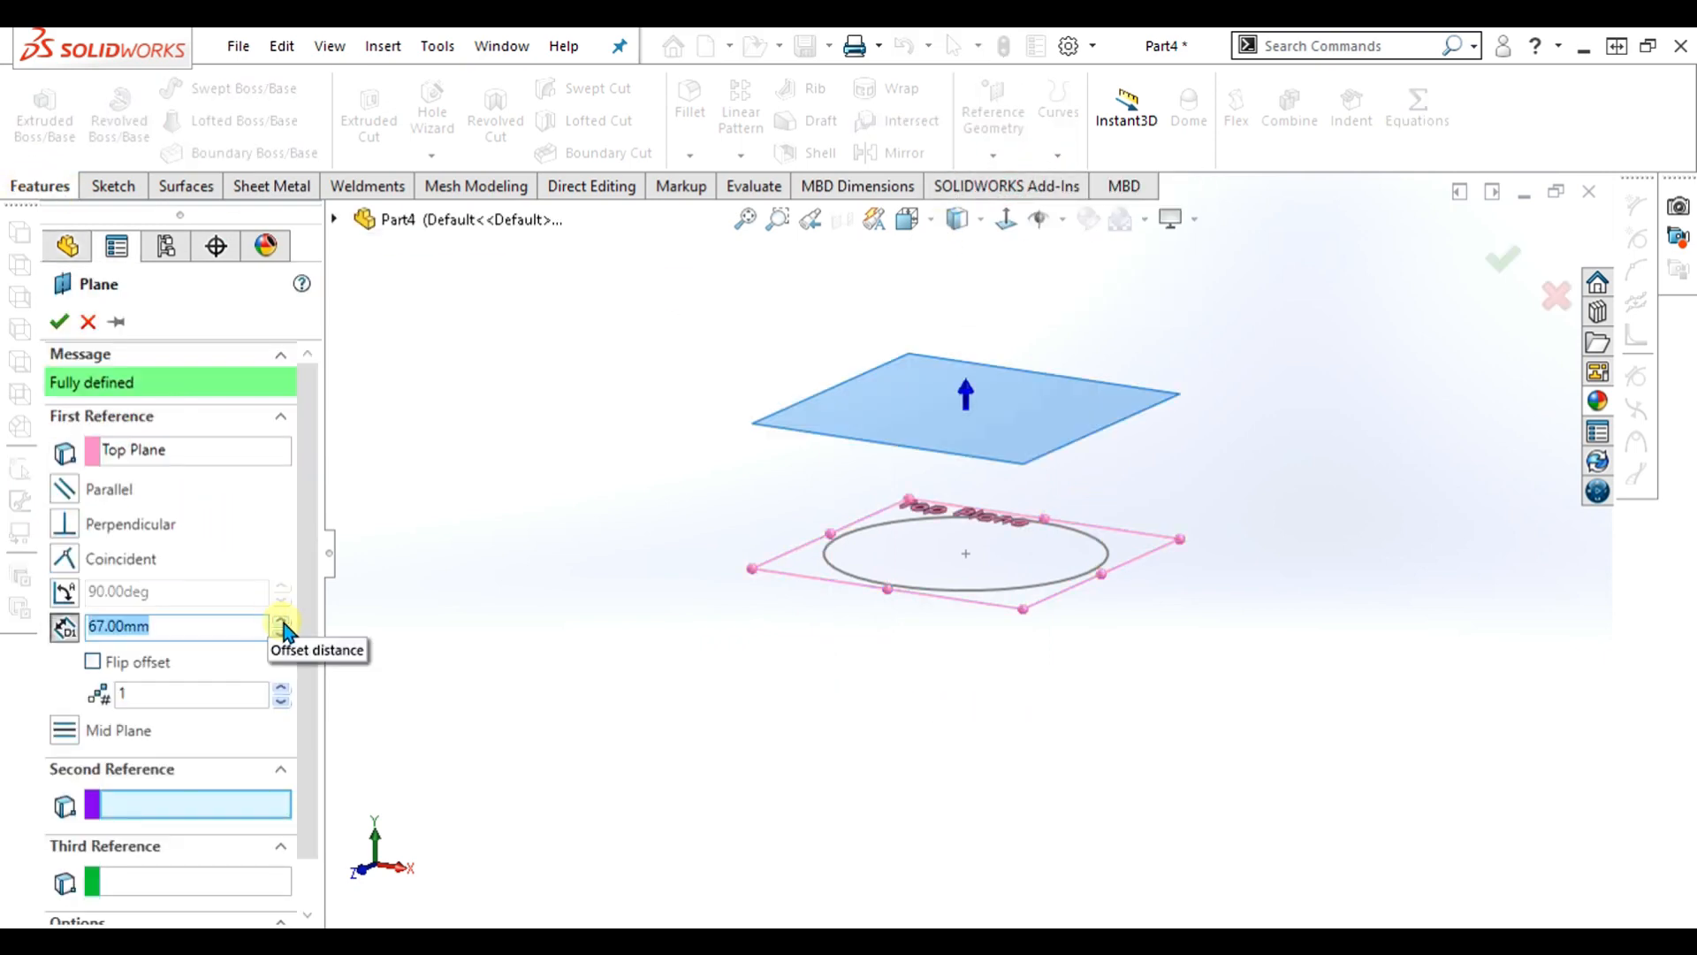
double_click(284, 623)
left_click(59, 321)
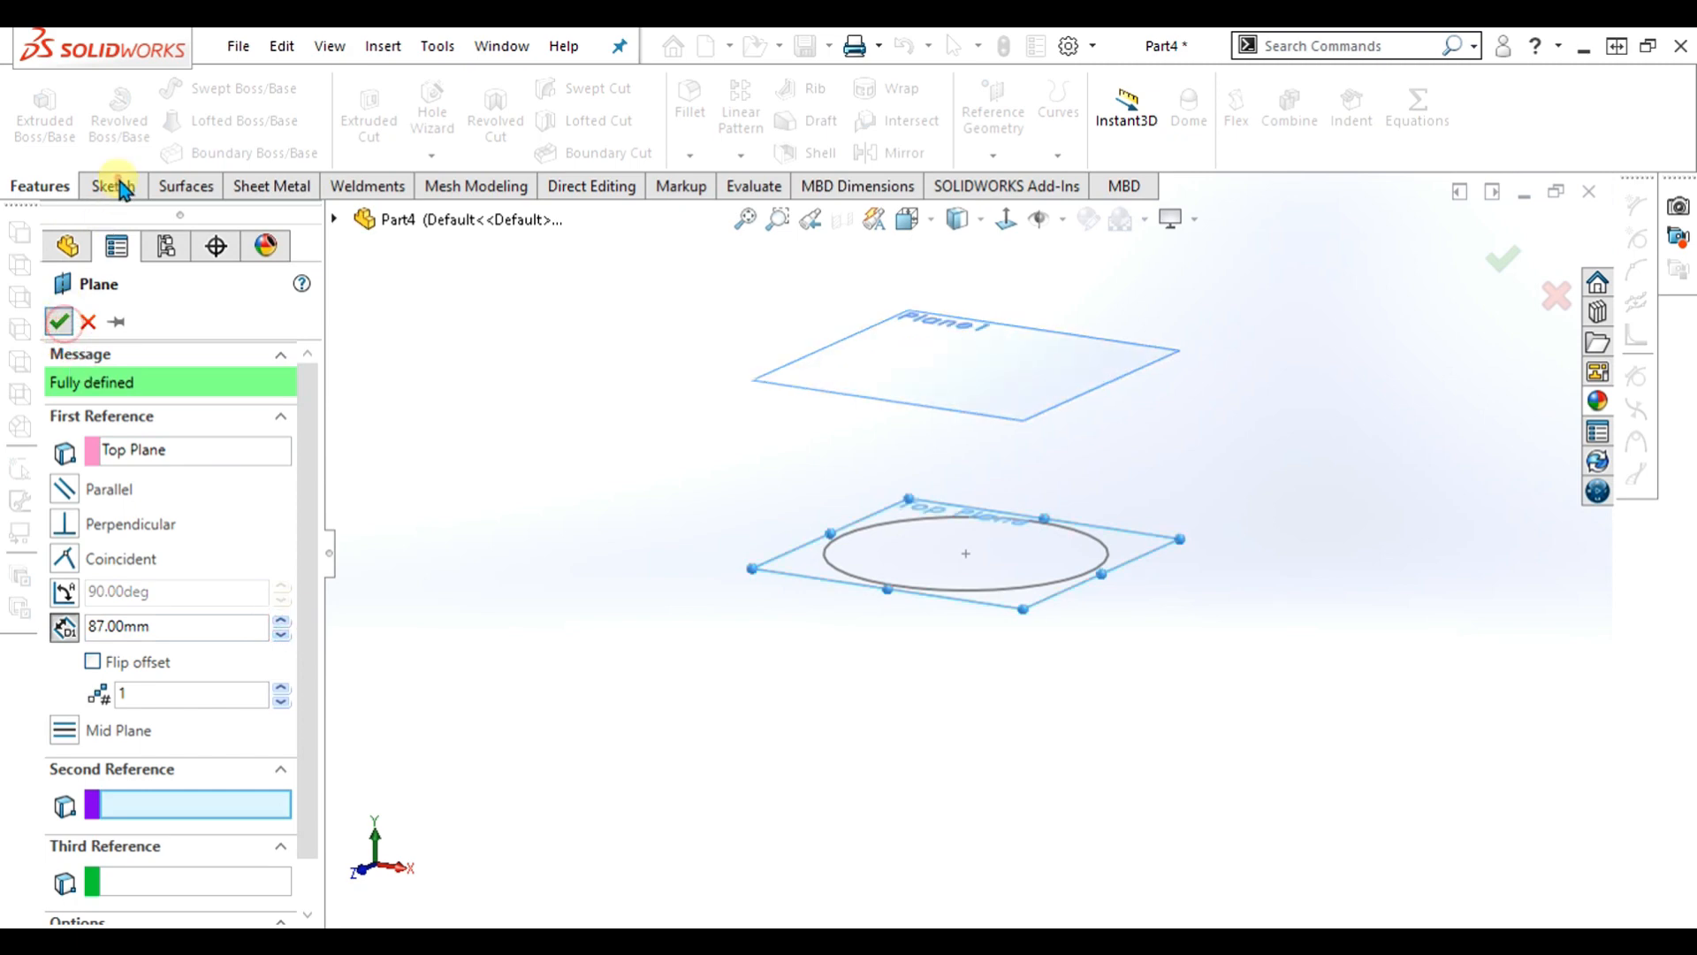
- Sketch a center rectangle at the origin on the offset plane, inside the circle's outline, and exit the sketch
left_click(113, 186)
left_click(40, 123)
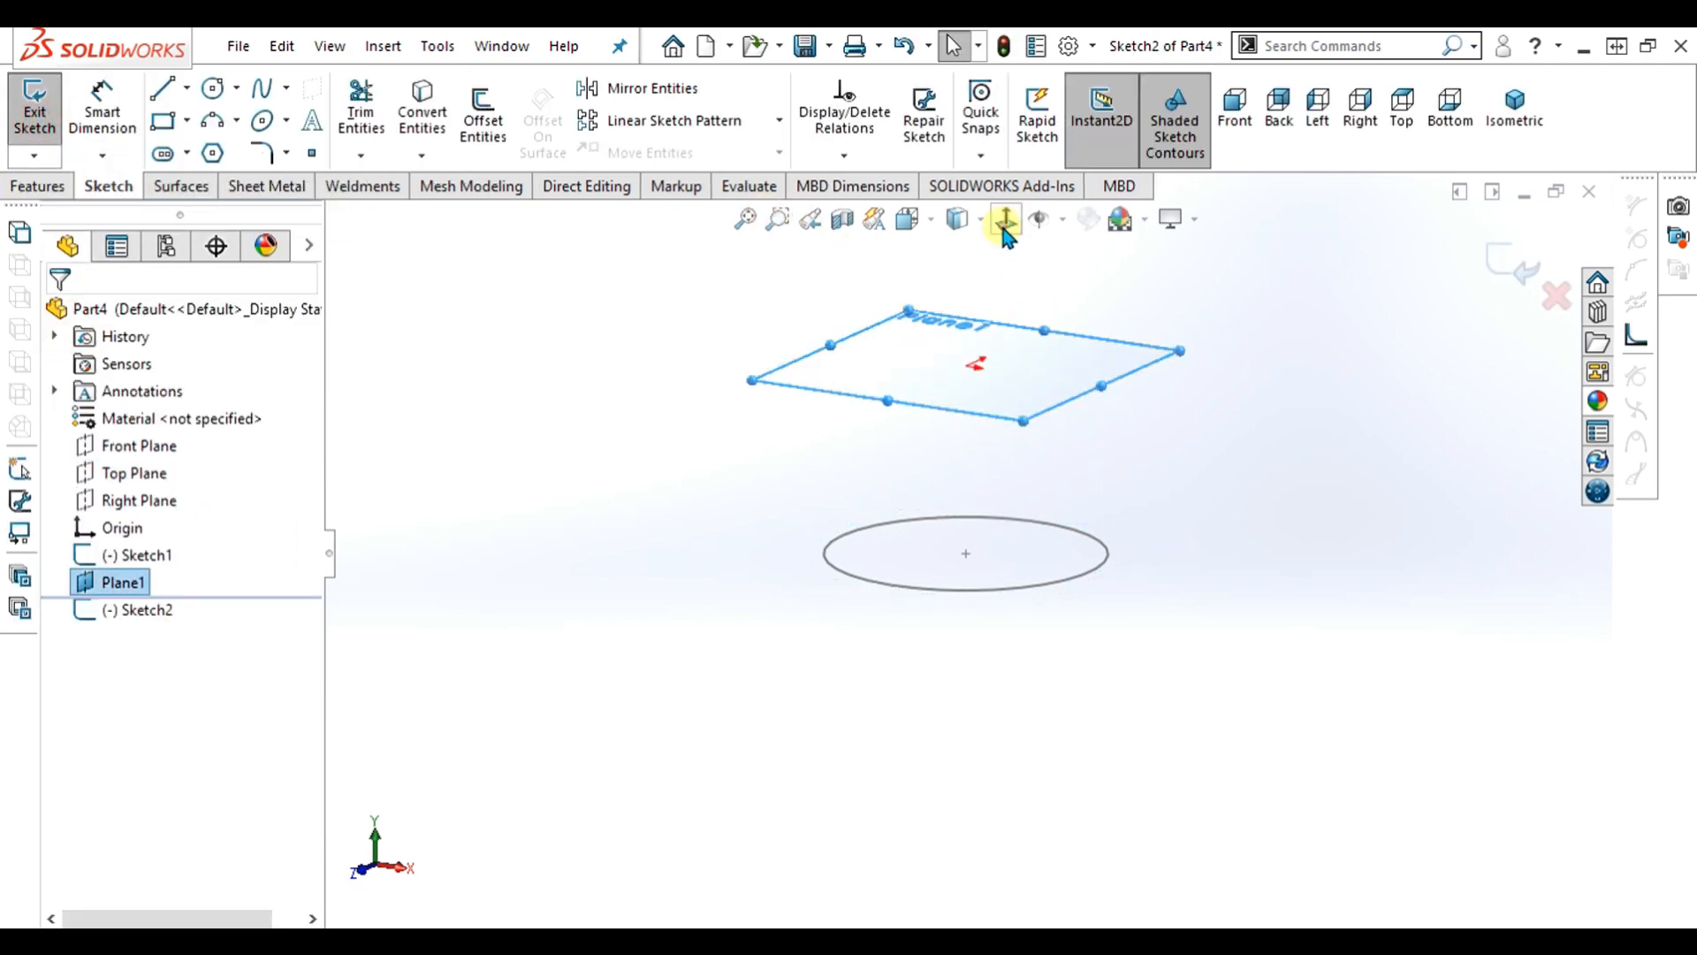
left_click(1005, 226)
left_click(187, 121)
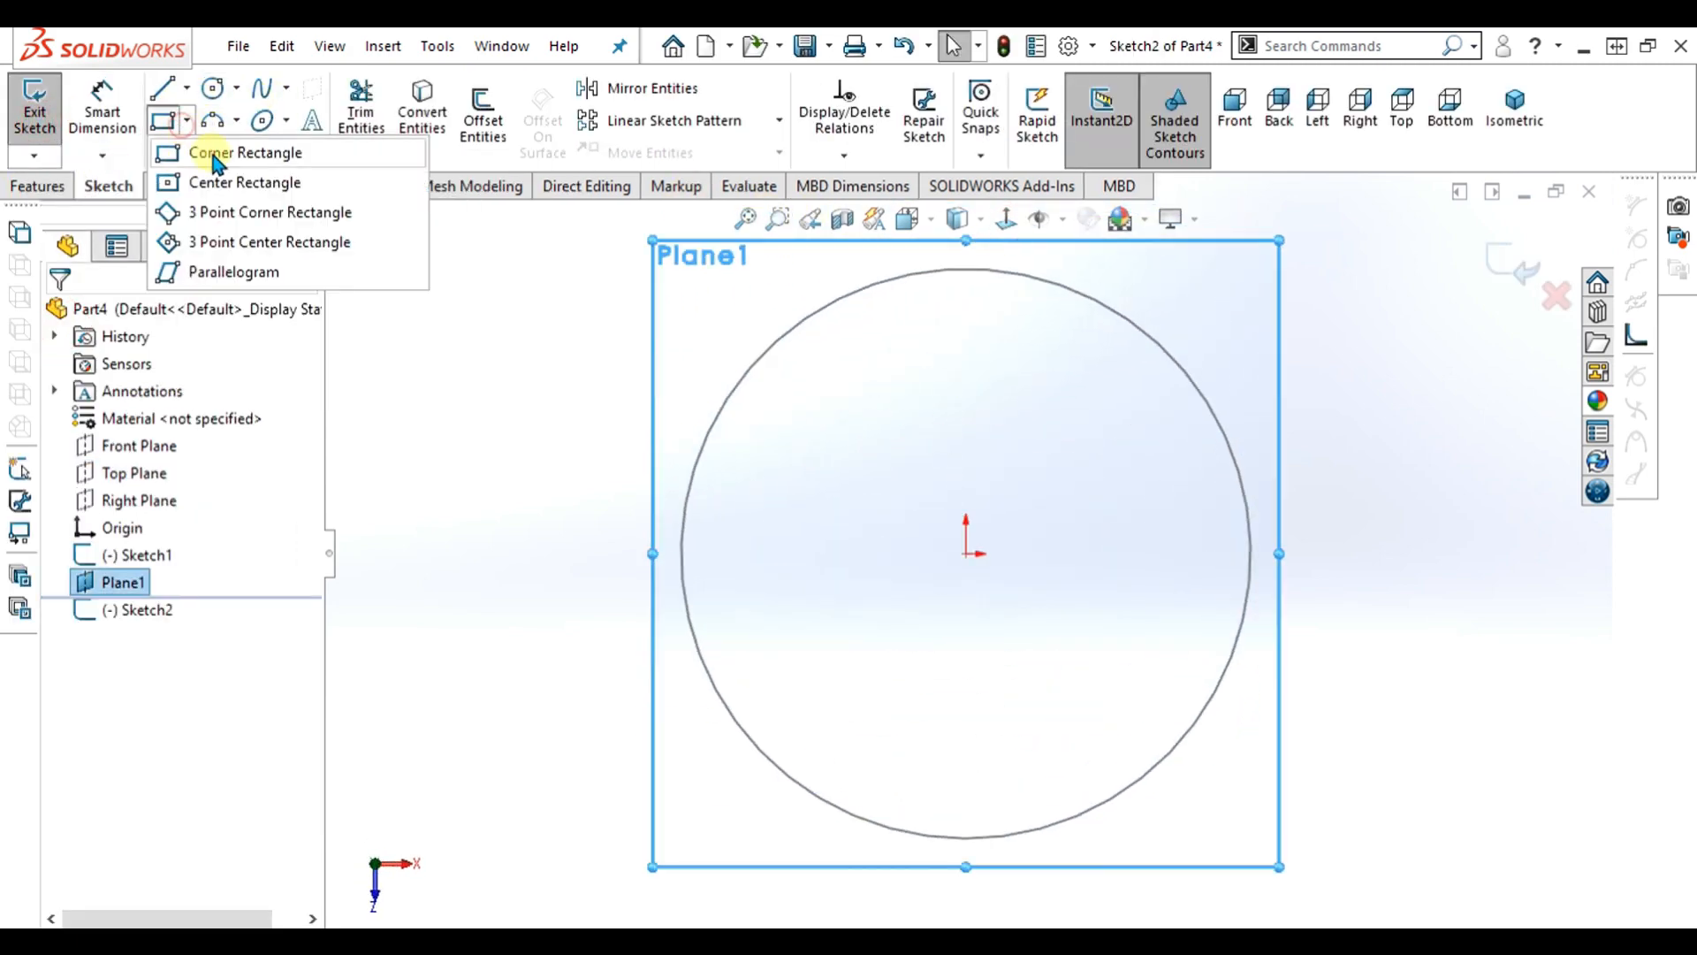
left_click(245, 182)
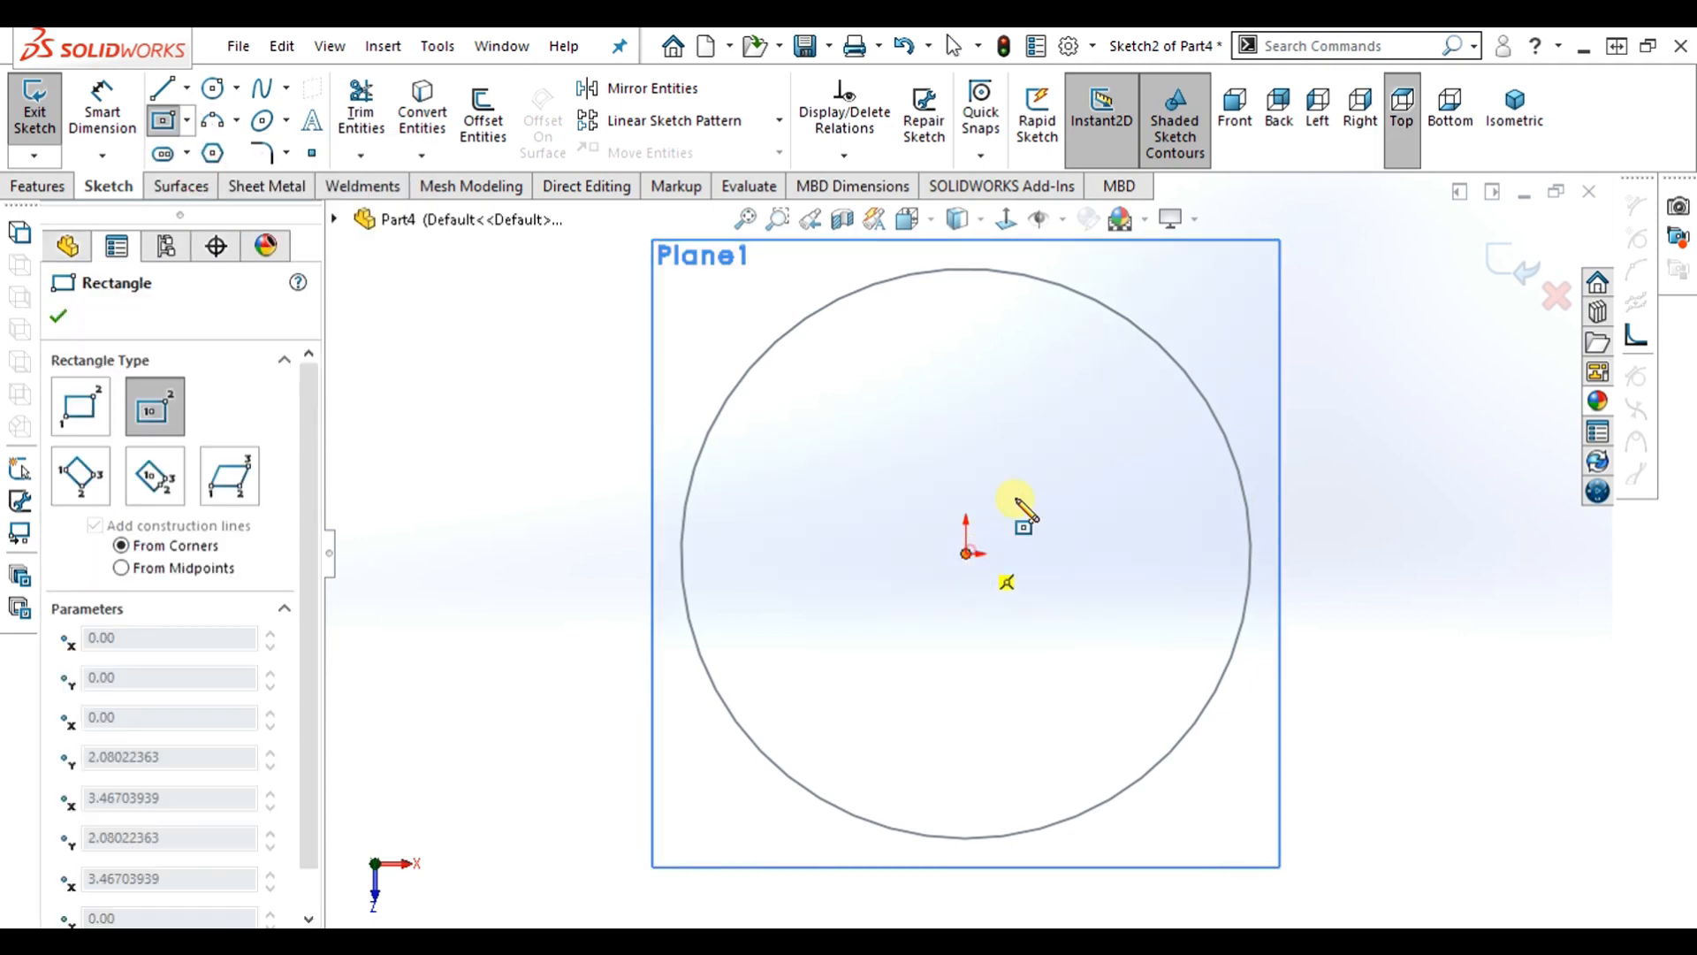
left_click(1157, 358)
key("Escape")
left_click(30, 109)
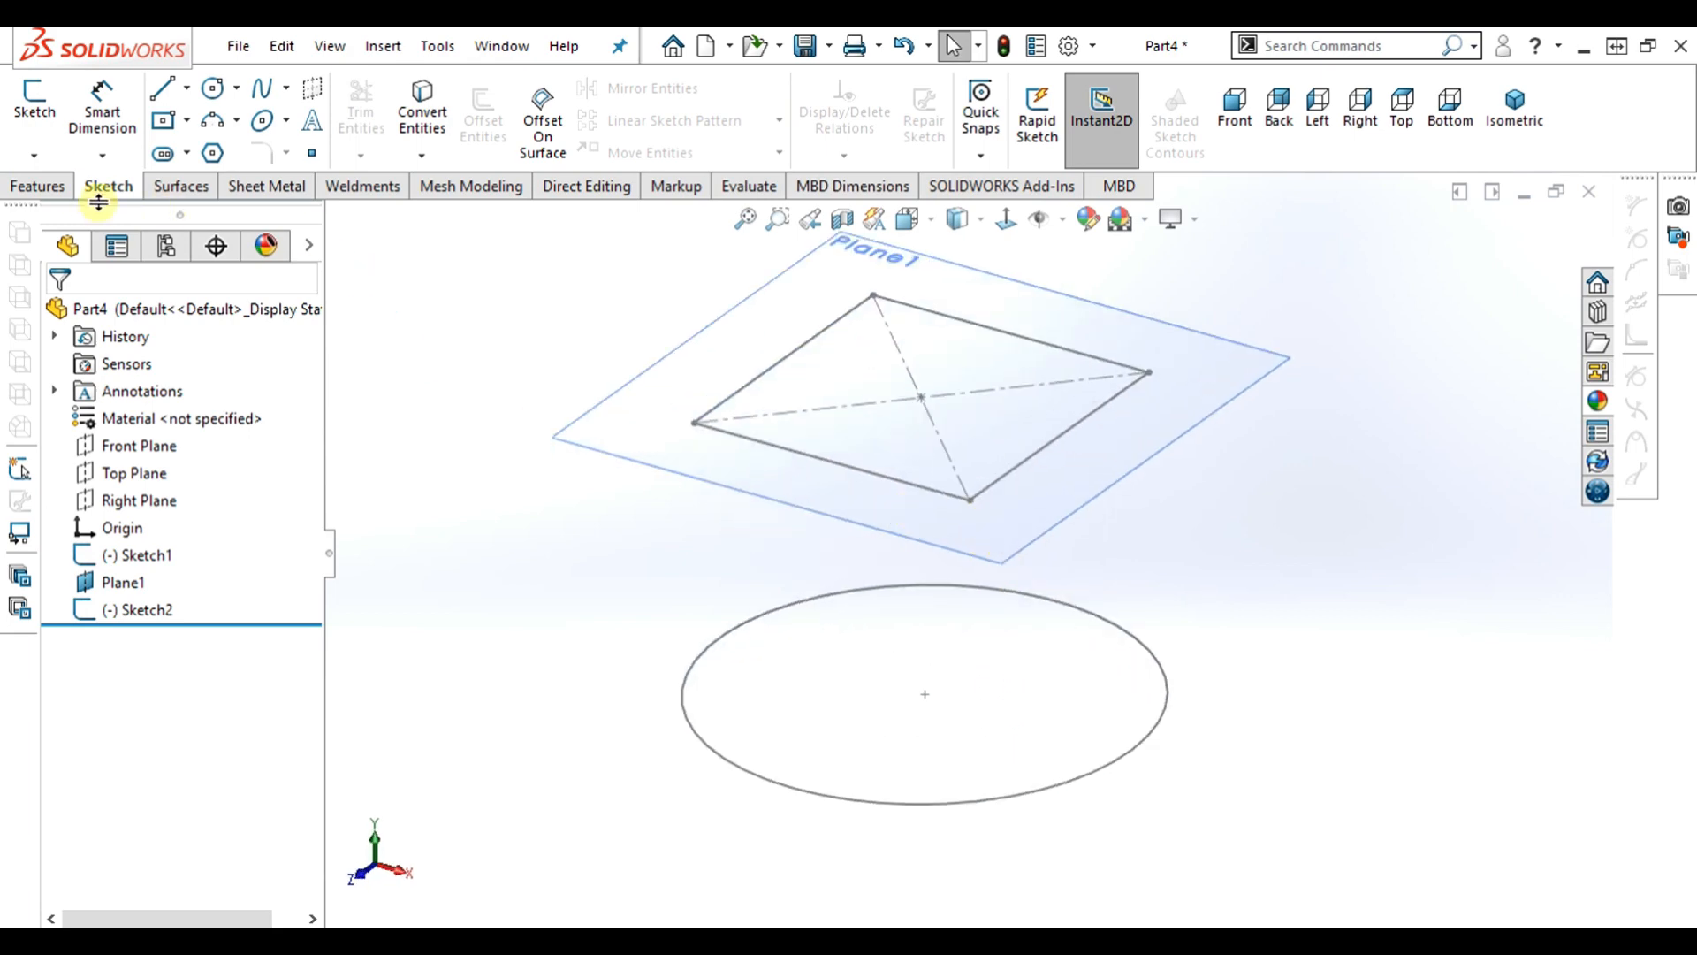
- Create a solid loft between the rectangle on the offset plane and the circle on the Top Plane
left_click(39, 187)
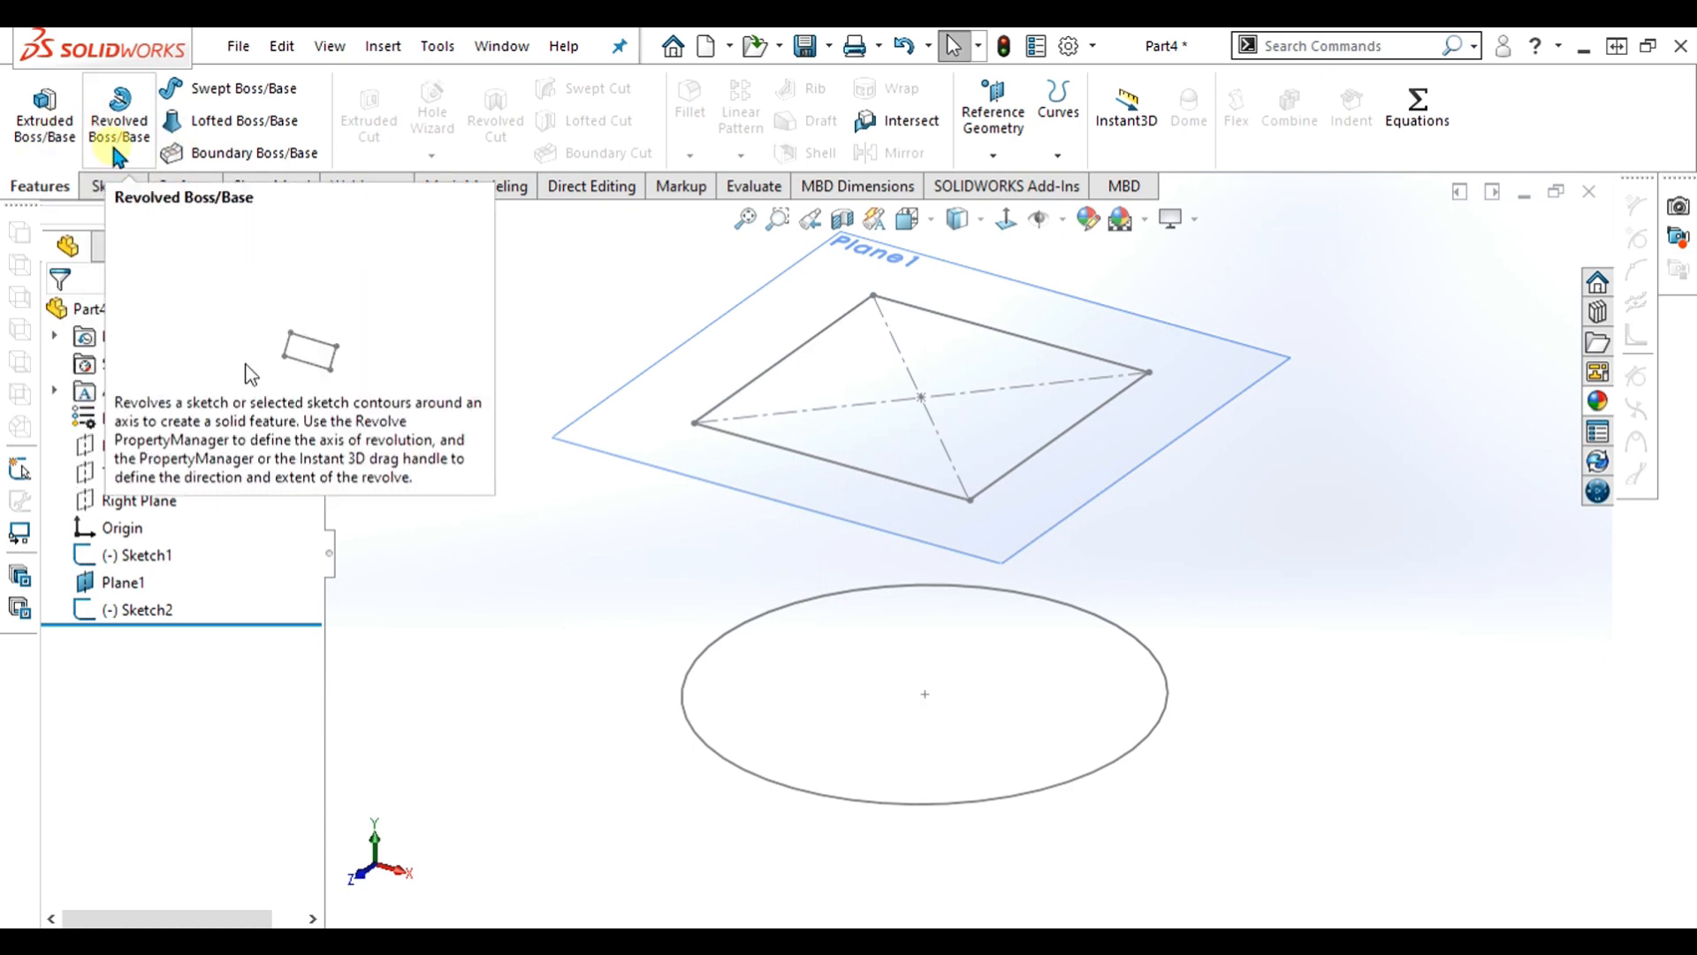
left_click(202, 133)
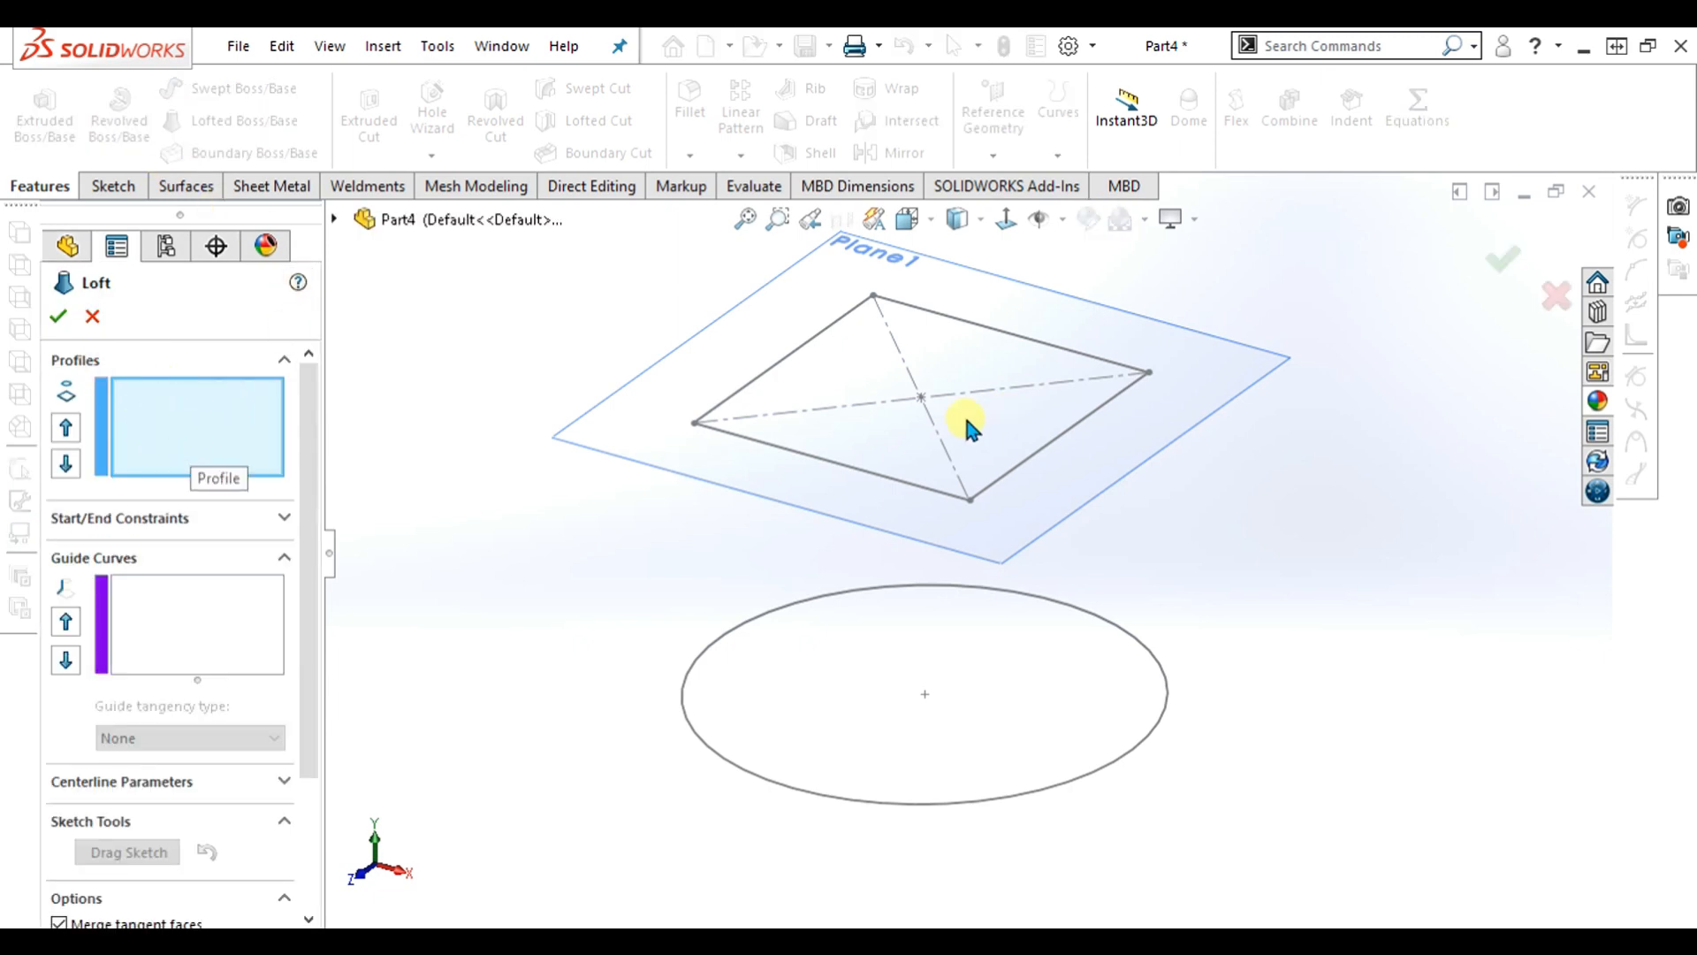
left_click(894, 480)
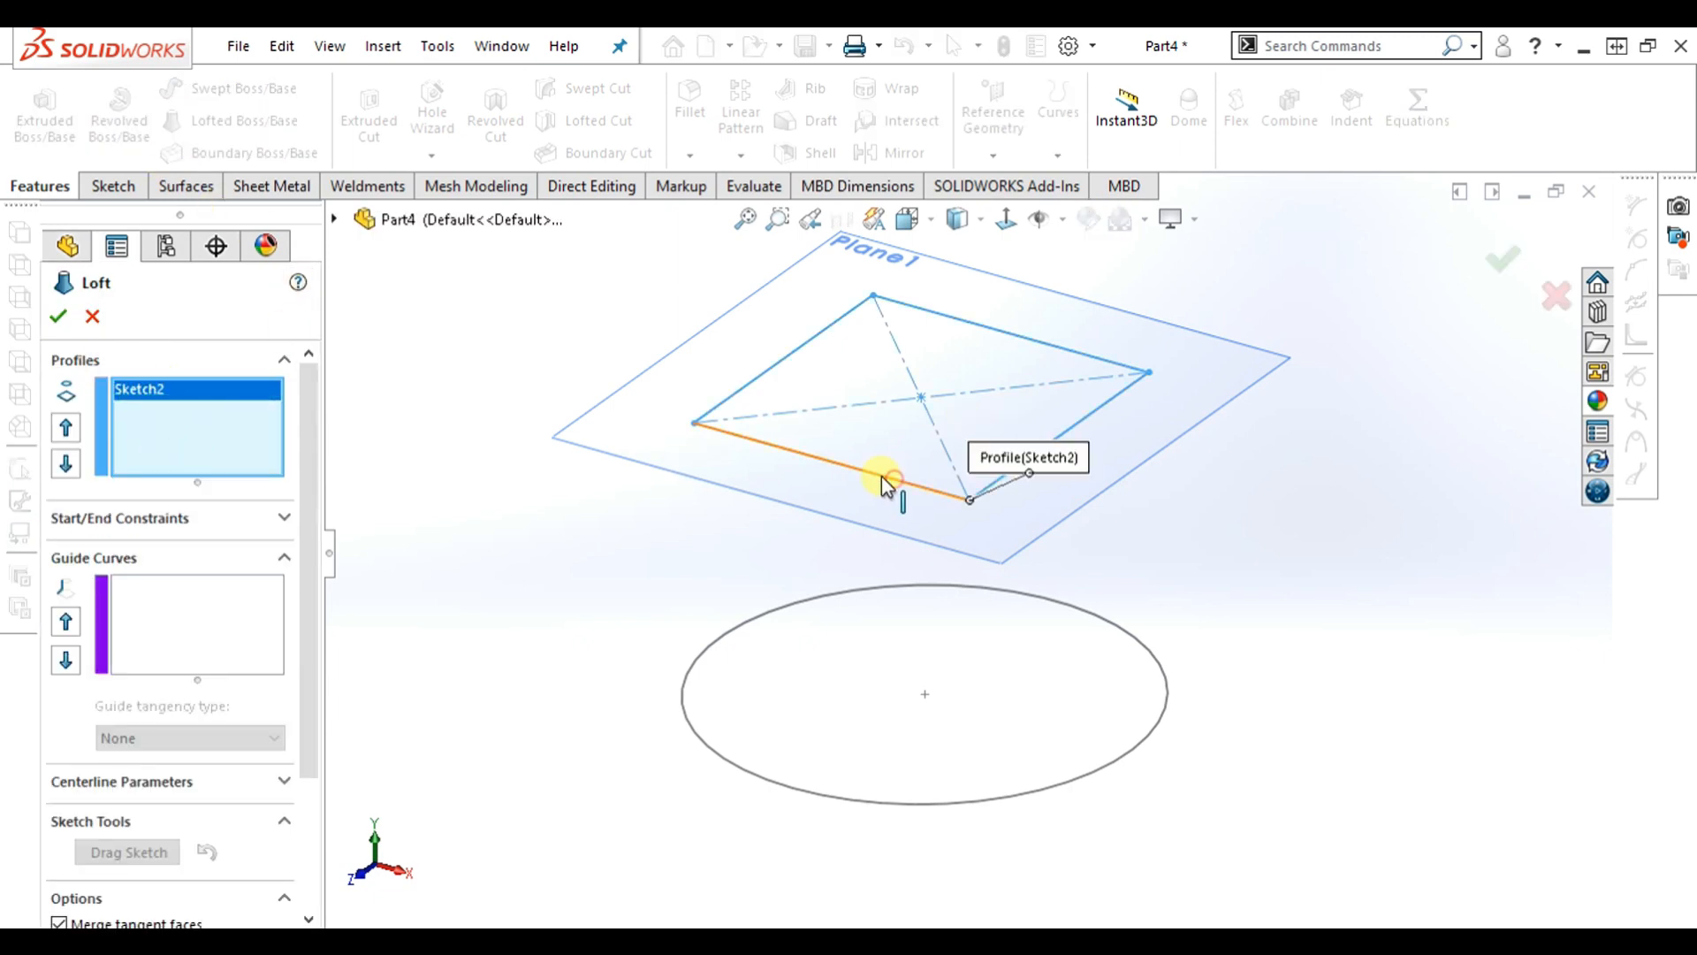
left_click(756, 620)
mouse_move(1231, 693)
middle_mouse_down()
mouse_move(1194, 707)
mouse_move(1047, 614)
mouse_move(962, 682)
mouse_move(885, 680)
mouse_move(949, 687)
middle_mouse_up()
scroll(1048, 613, "down", 2)
scroll(886, 681, "up", 3)
scroll(950, 685, "up", 3)
scroll(946, 533, "down", 2)
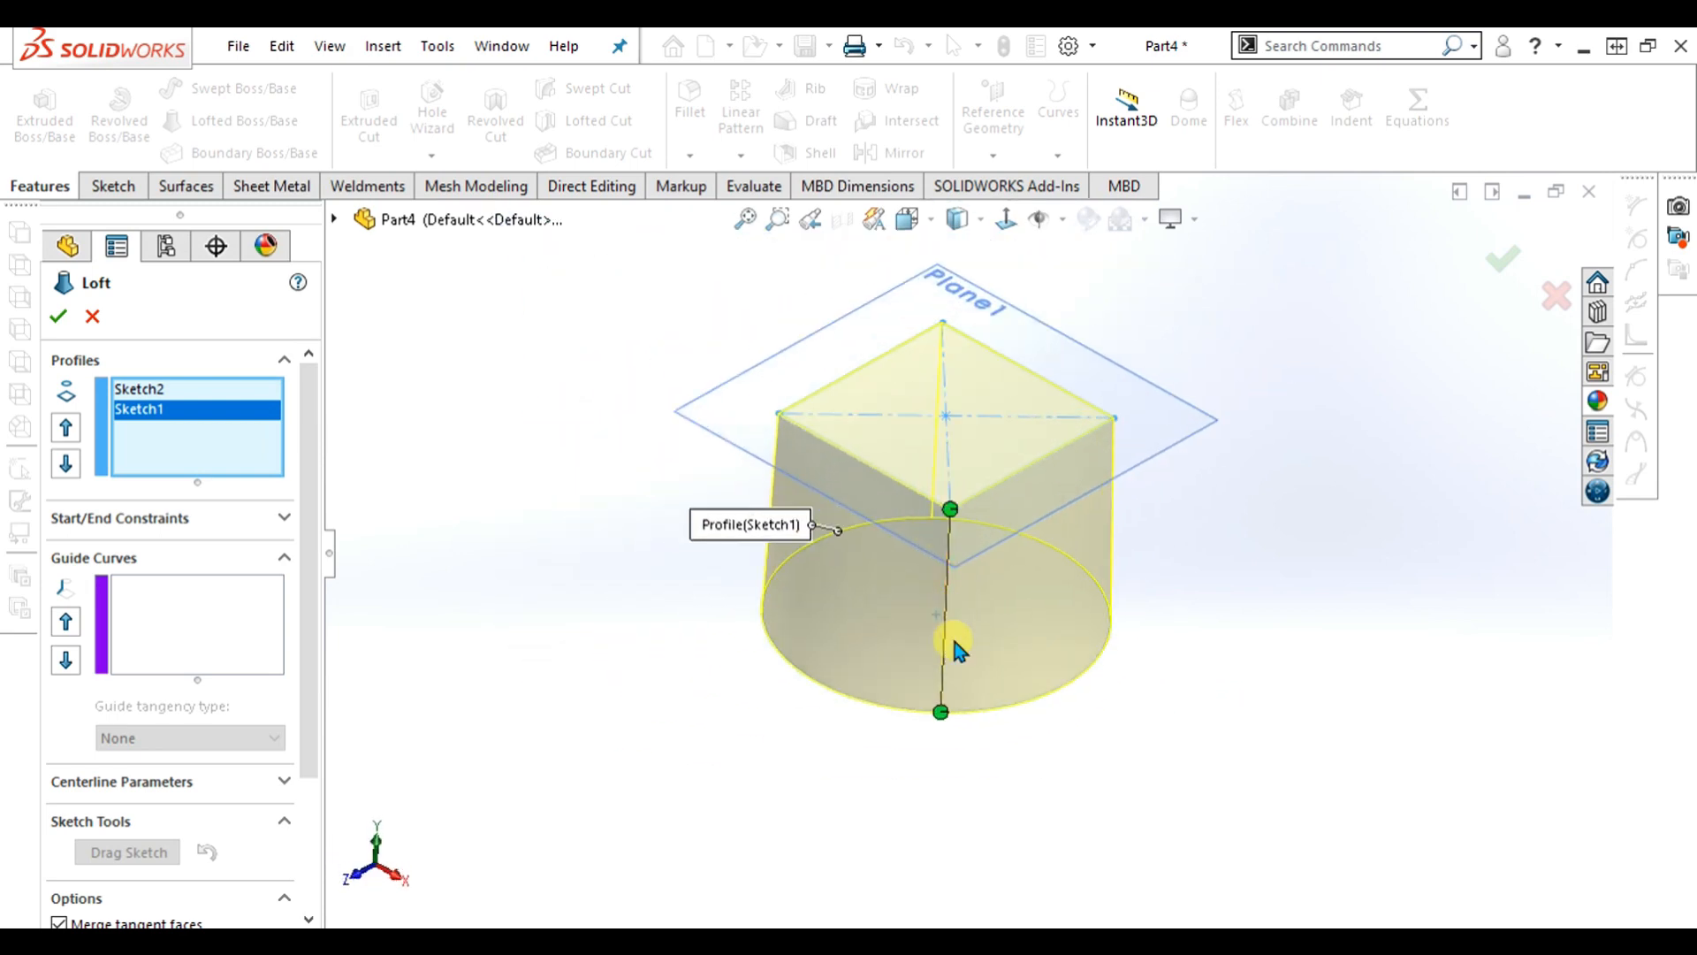
scroll(953, 640, "down", 1)
left_click(59, 317)
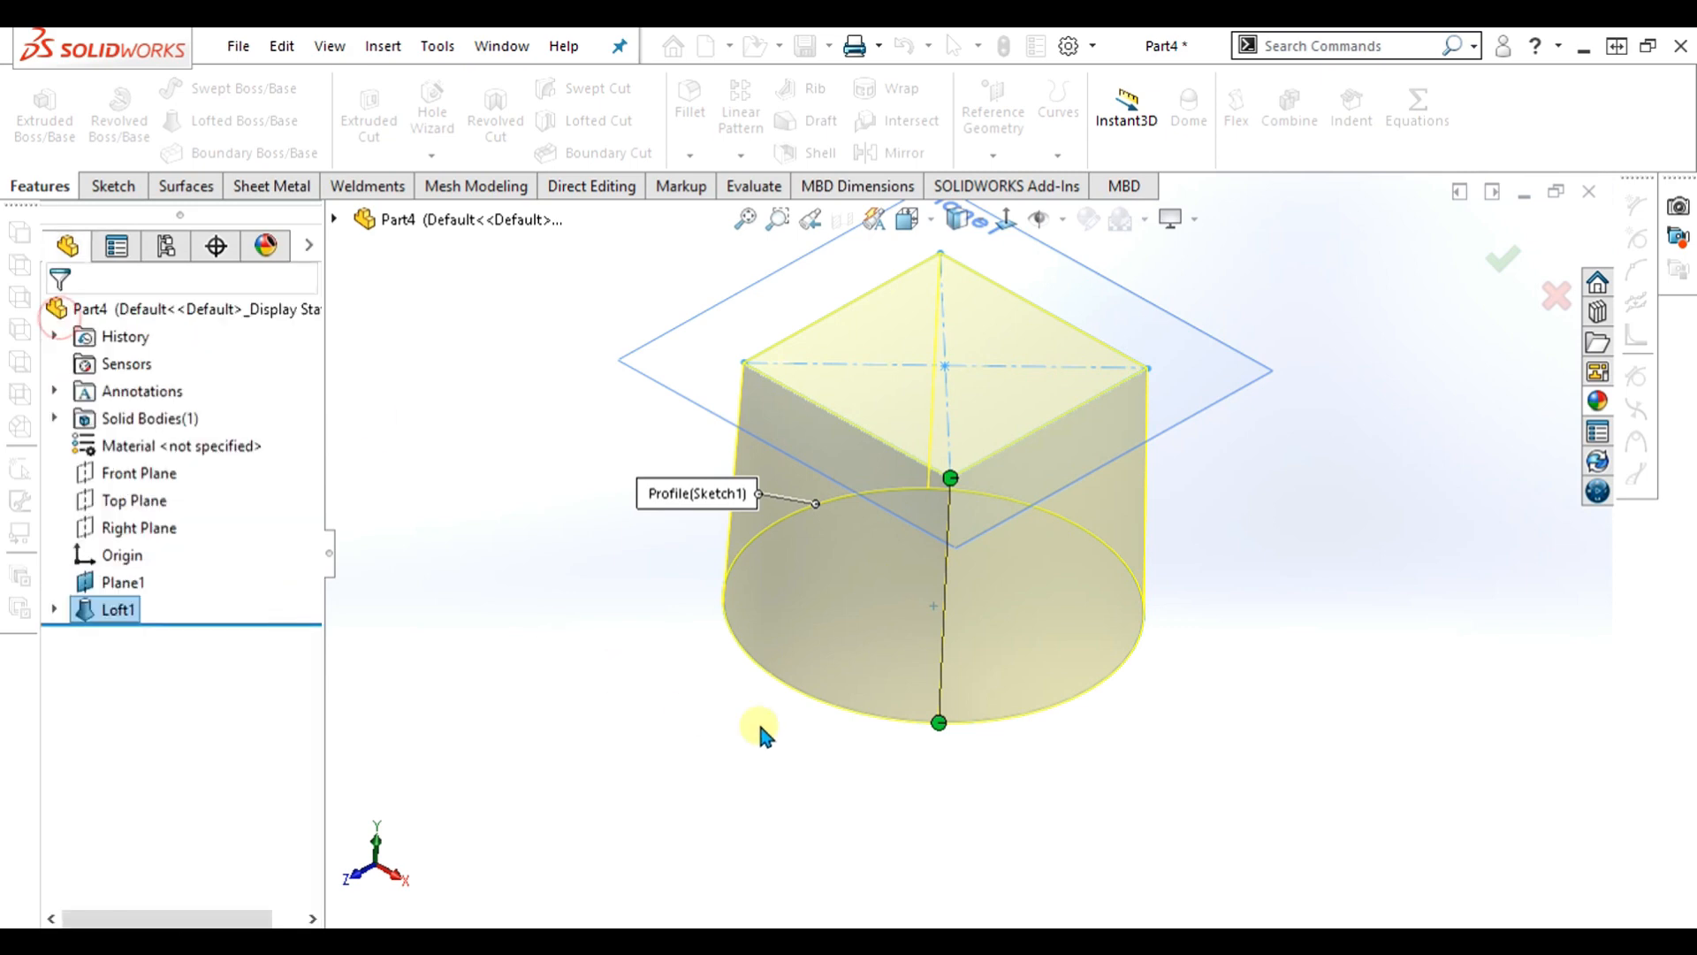
left_click(757, 722)
middle_click_drag(864, 711, 985, 475)
scroll(985, 476, "down", 2)
scroll(962, 537, "up", 2)
middle_click_drag(962, 537, 1057, 540)
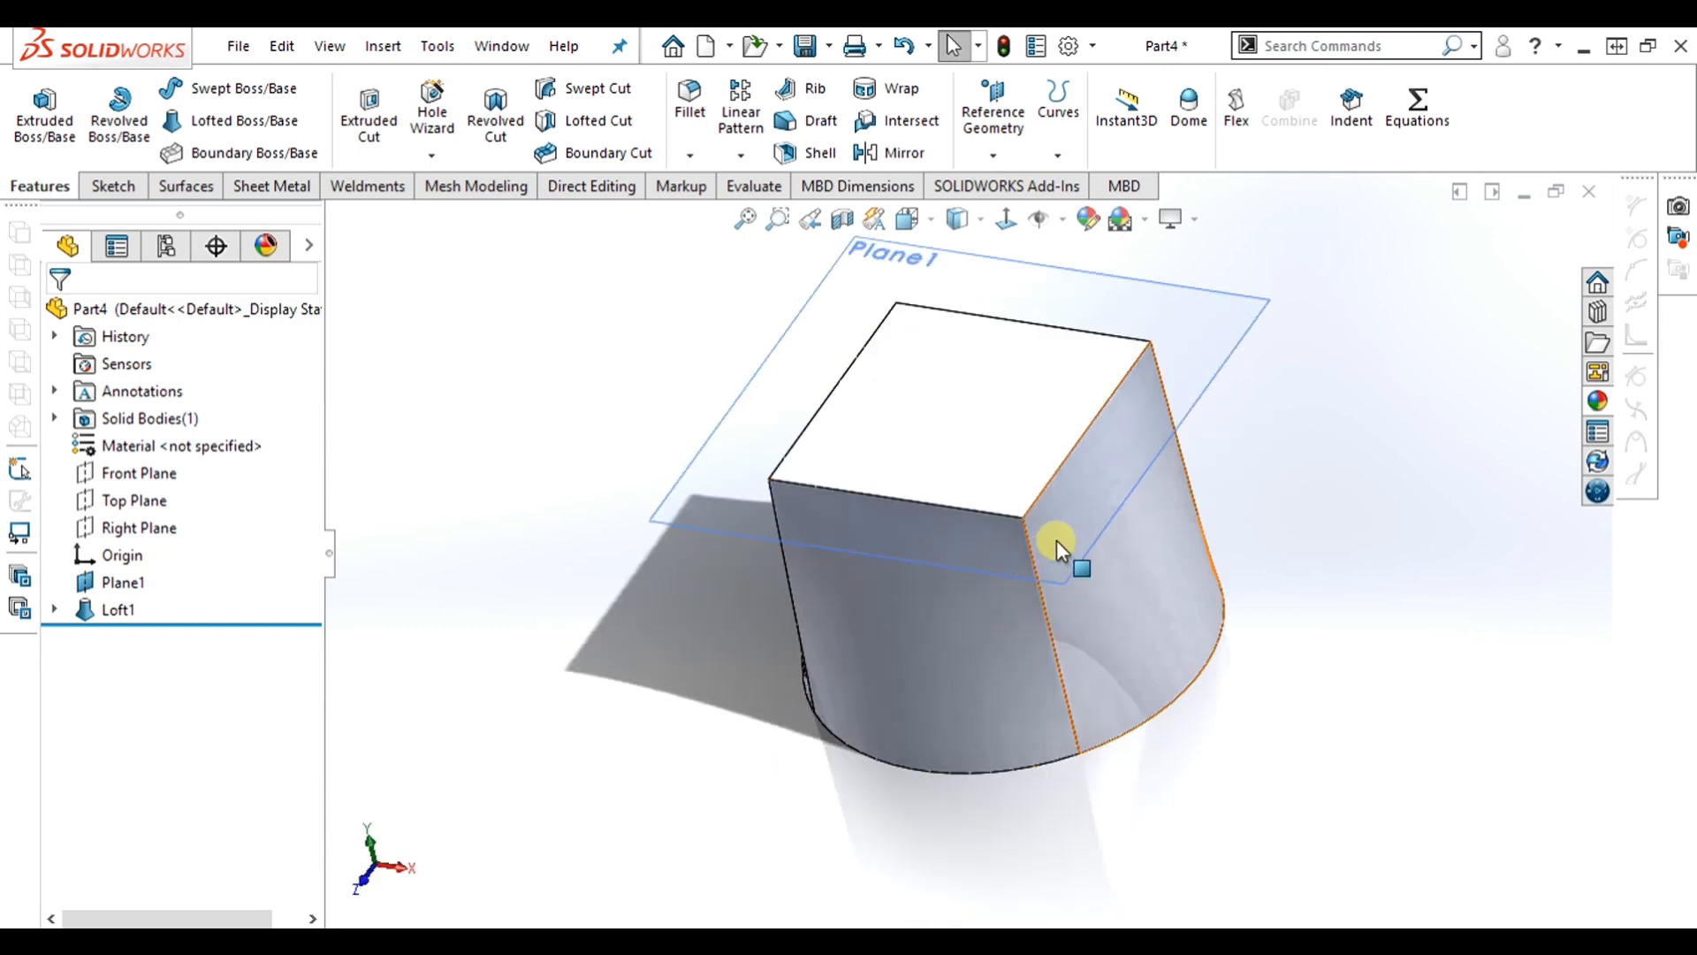
- Delete the circle sketch from the part
left_click(200, 188)
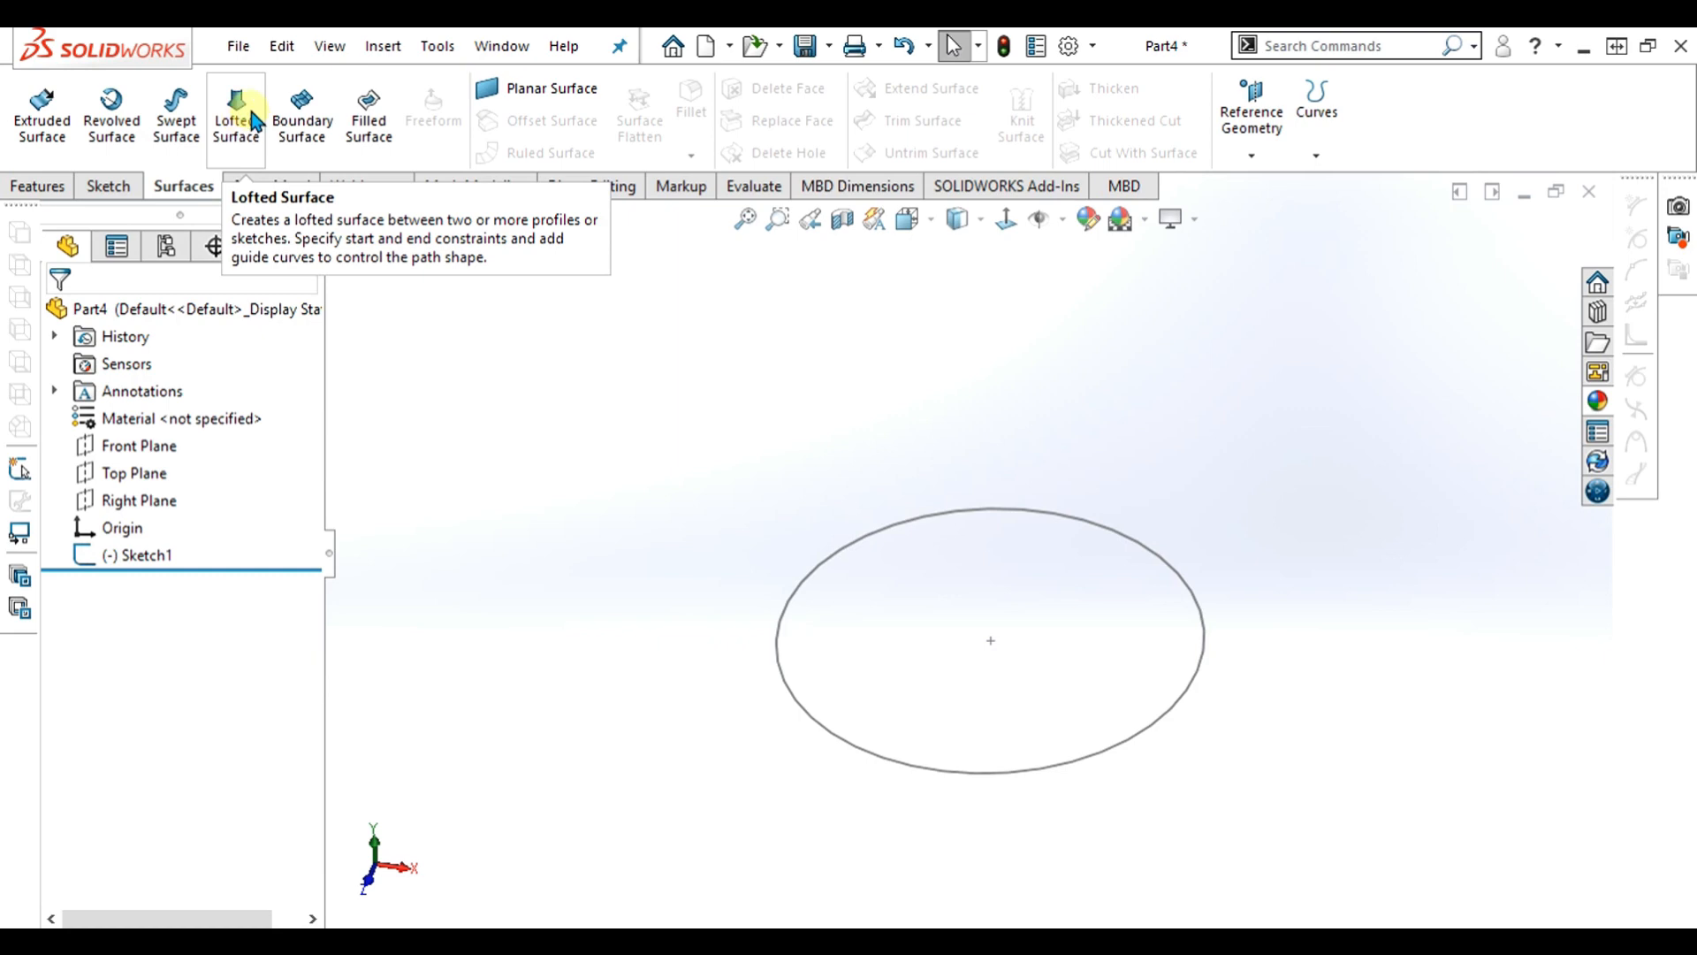
right_click(162, 557)
left_click(219, 625)
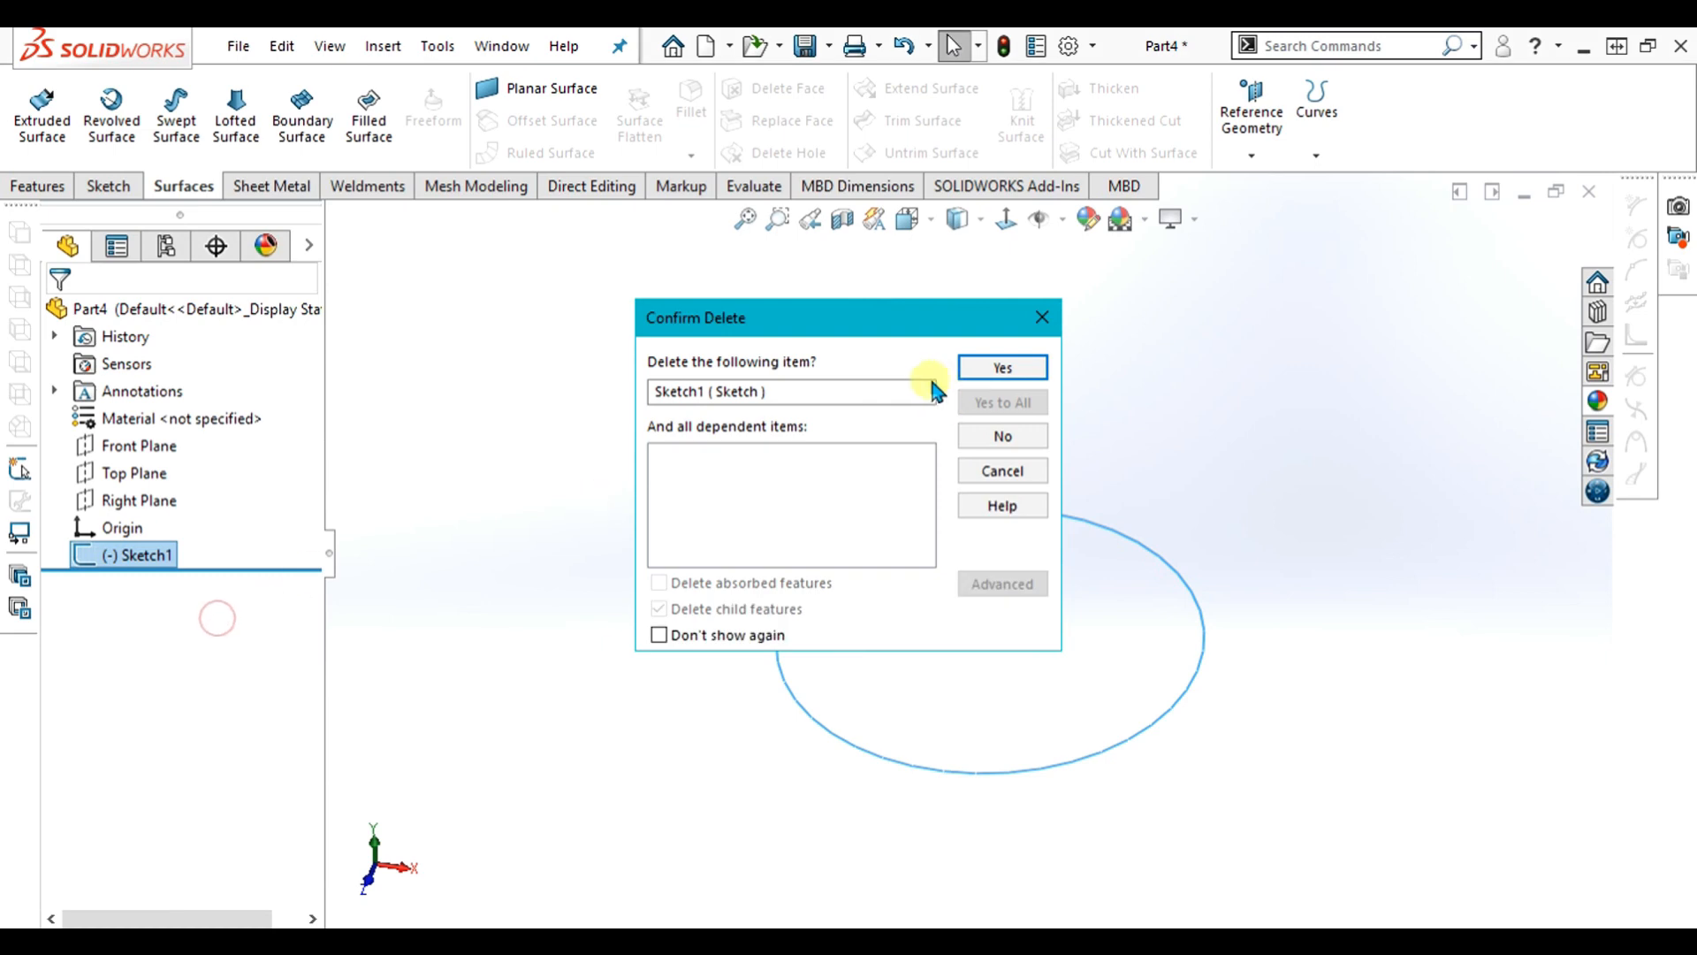
left_click(983, 368)
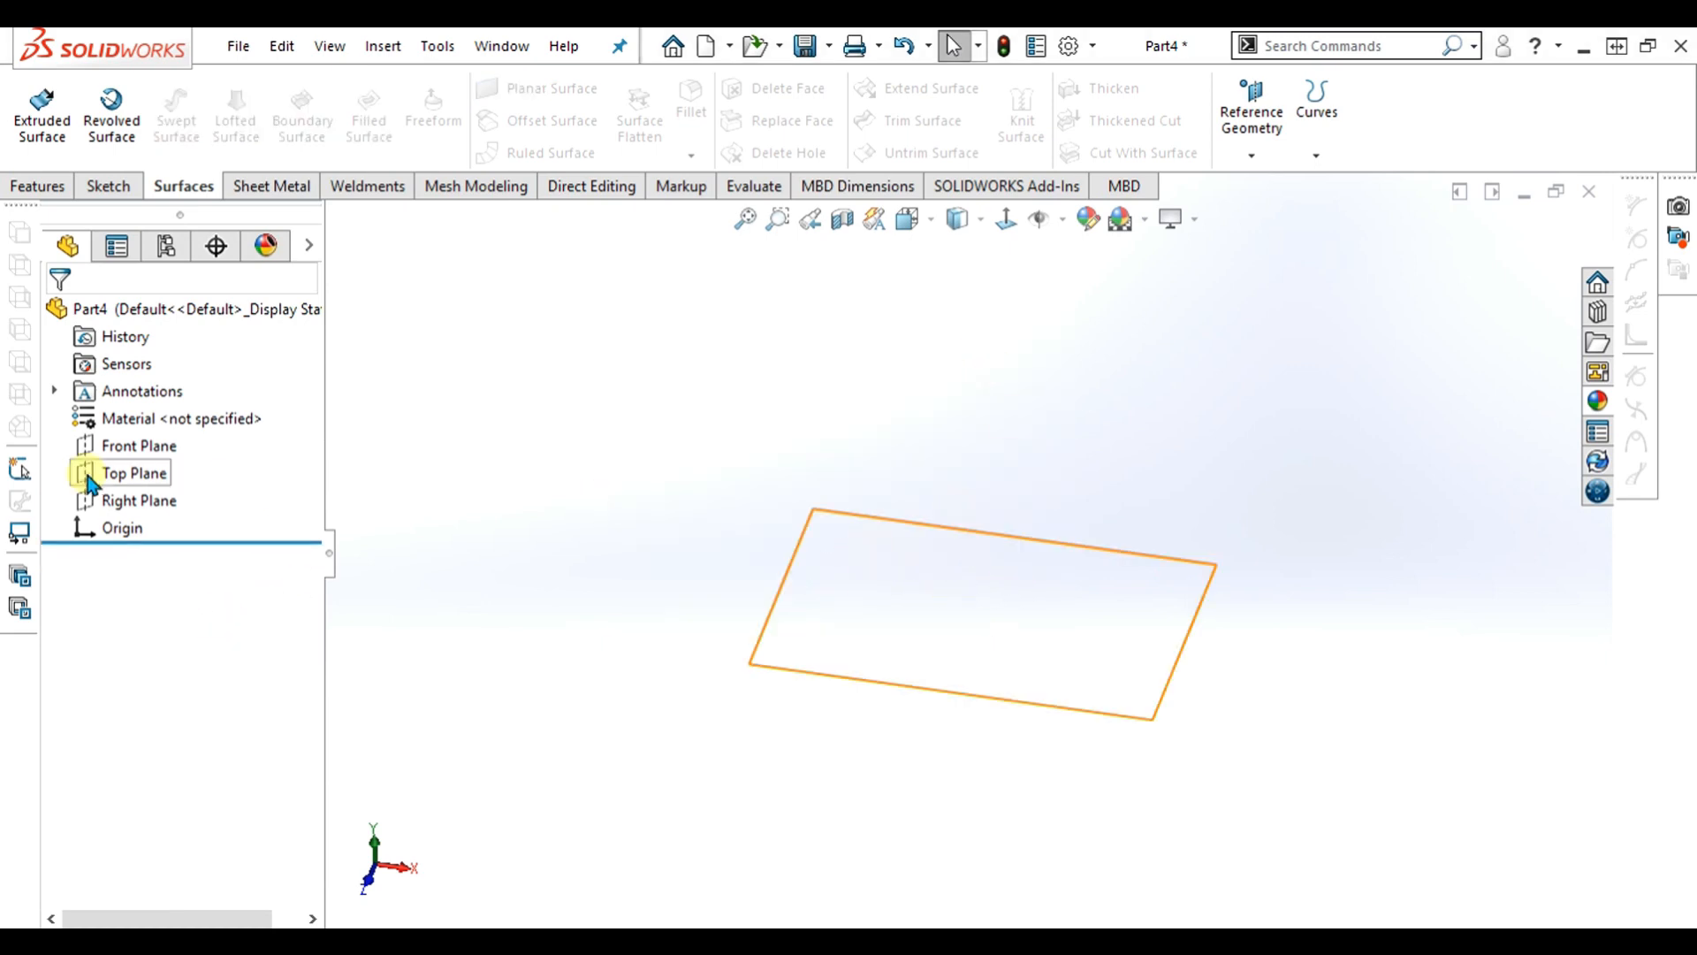
- Sketch a 3-point semicircular arc of about 60 mm radius on the Top Plane, starting at the origin, and exit the sketch
left_click(134, 475)
left_click(103, 196)
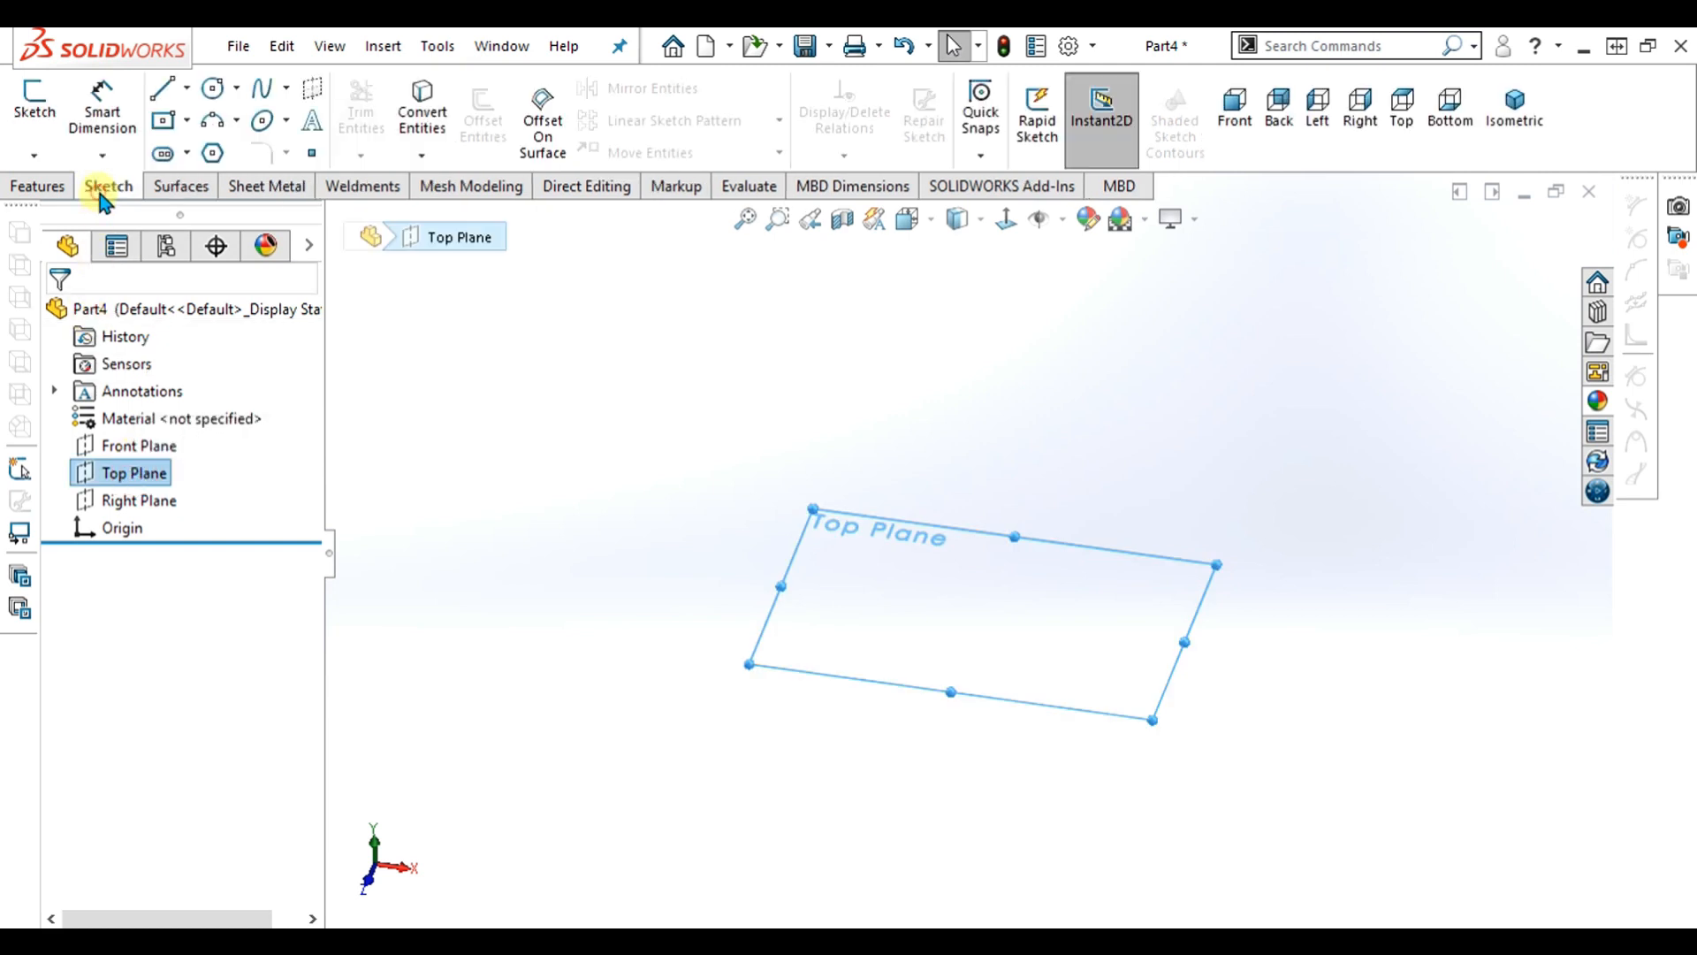
left_click(35, 104)
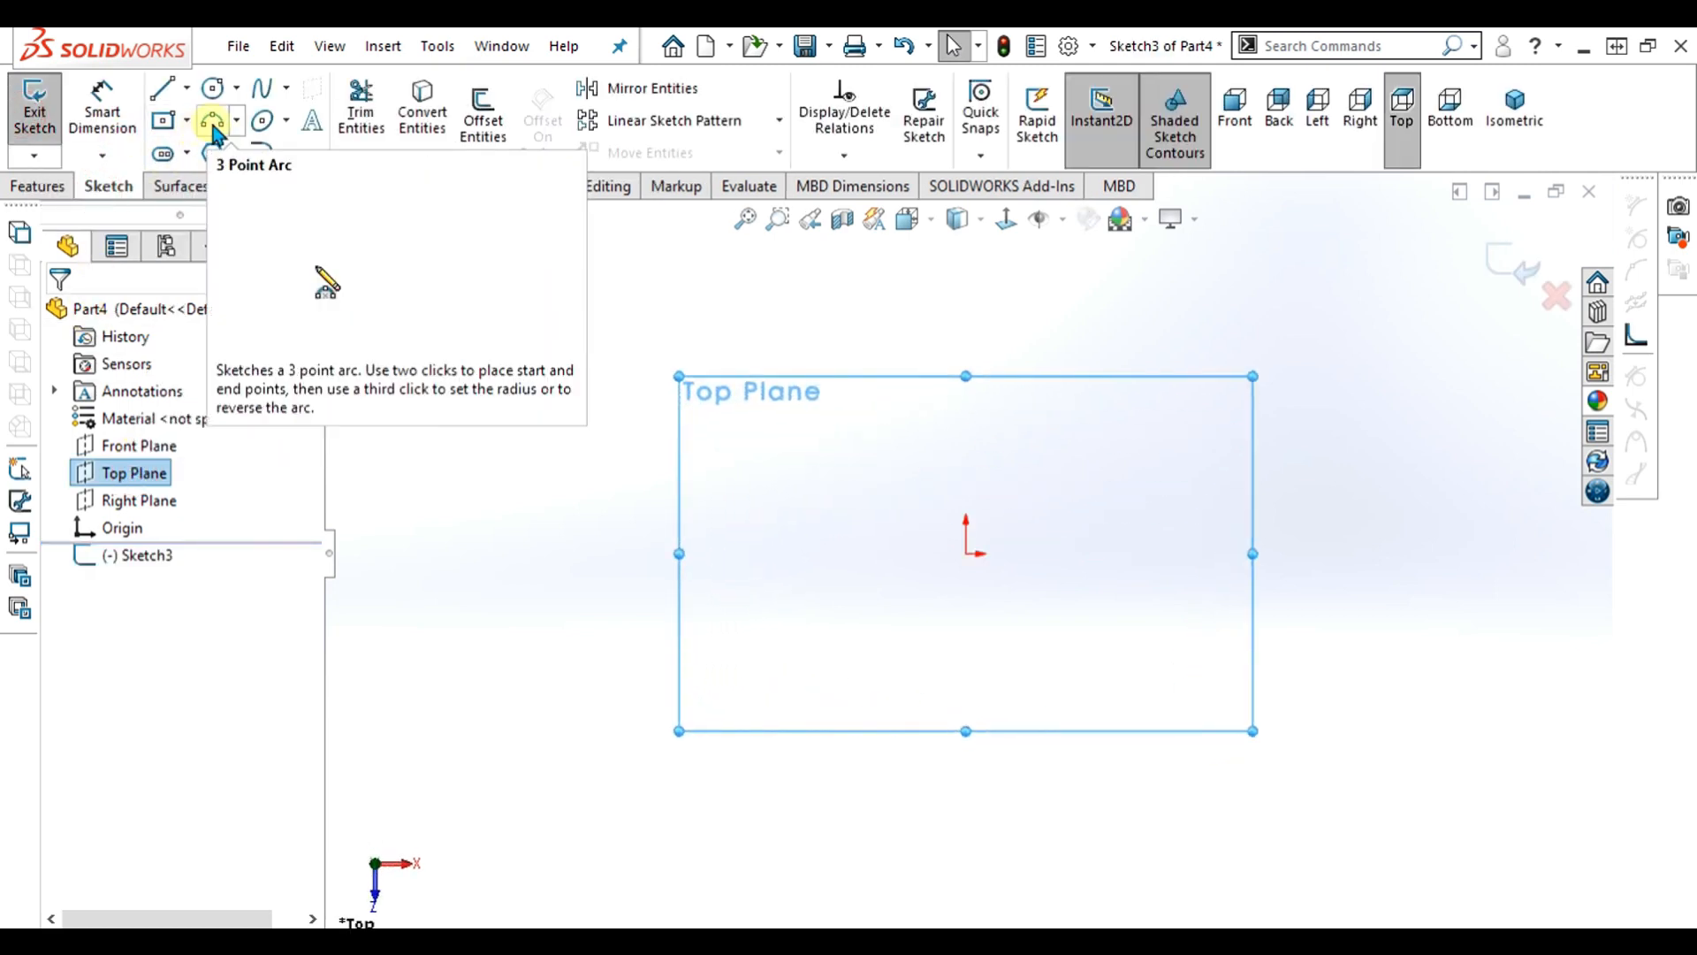
left_click(237, 121)
left_click(247, 209)
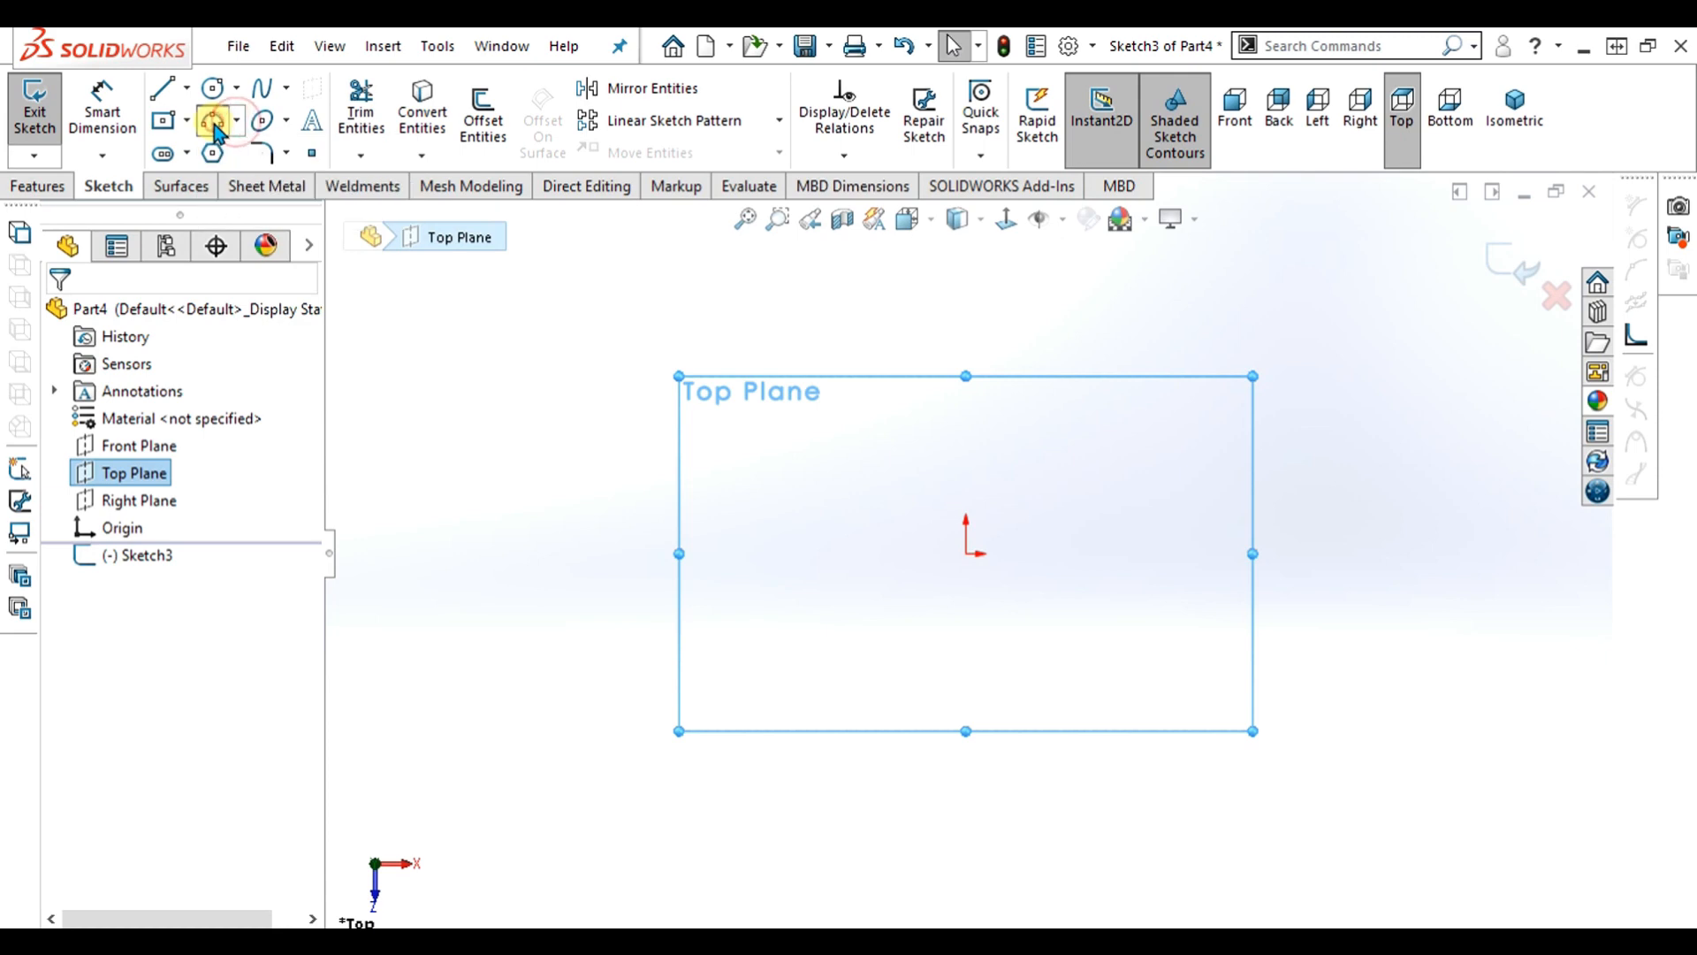
left_click(966, 554)
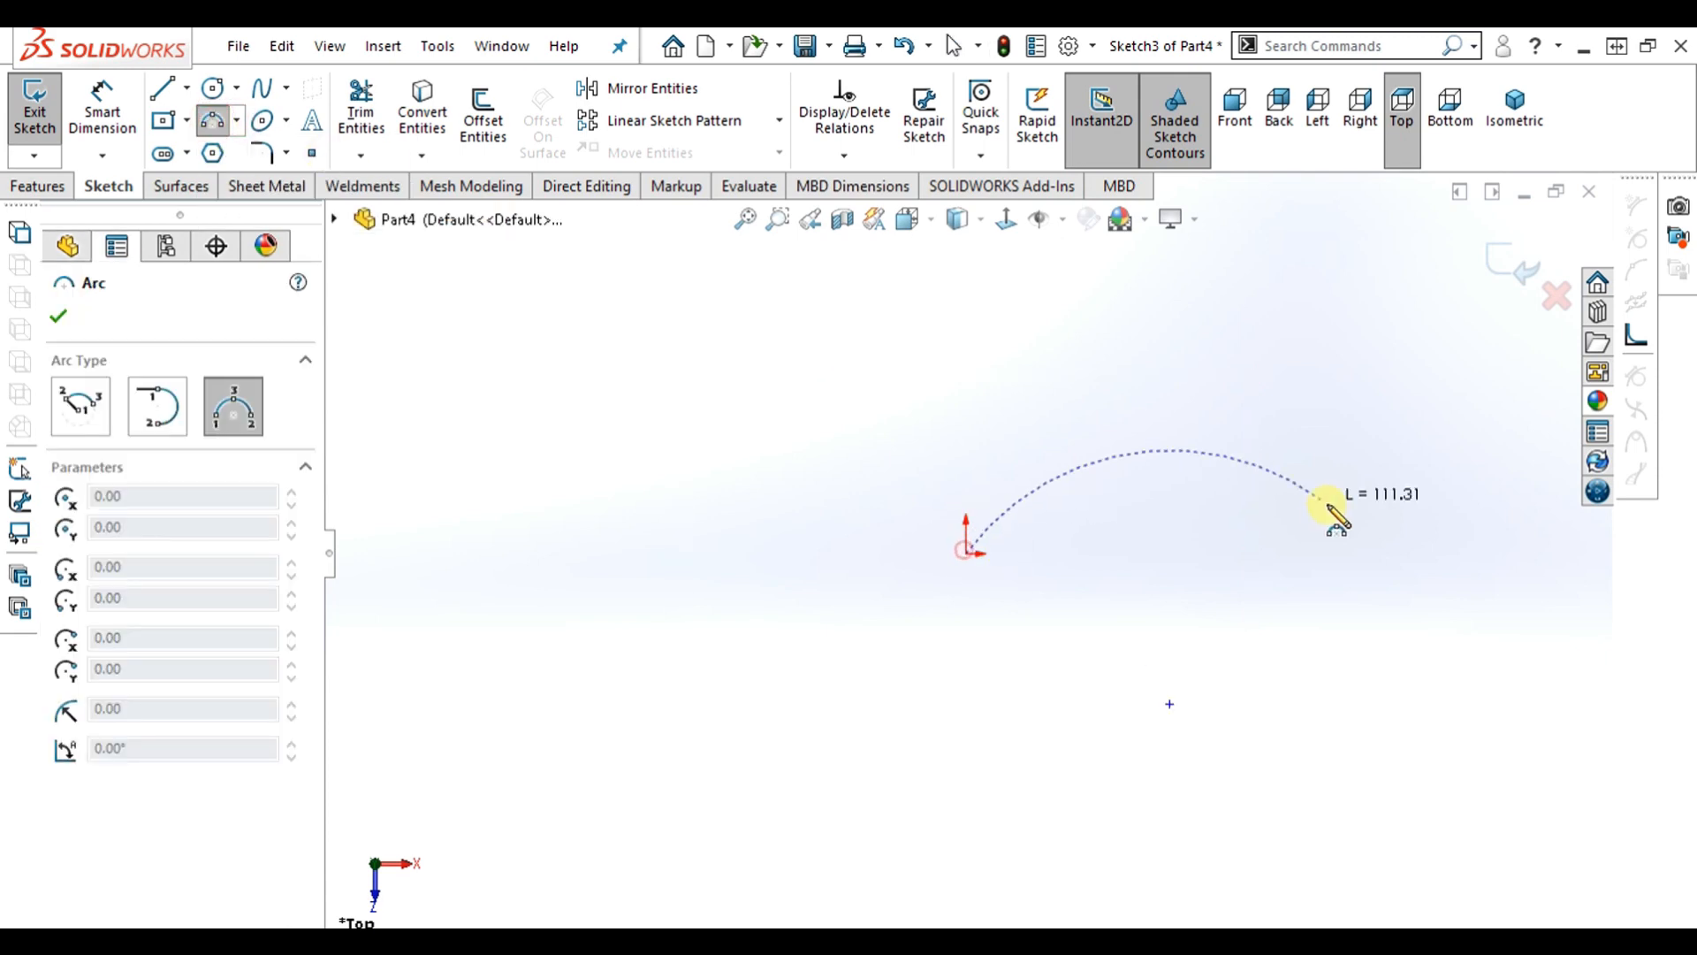
left_click(1353, 554)
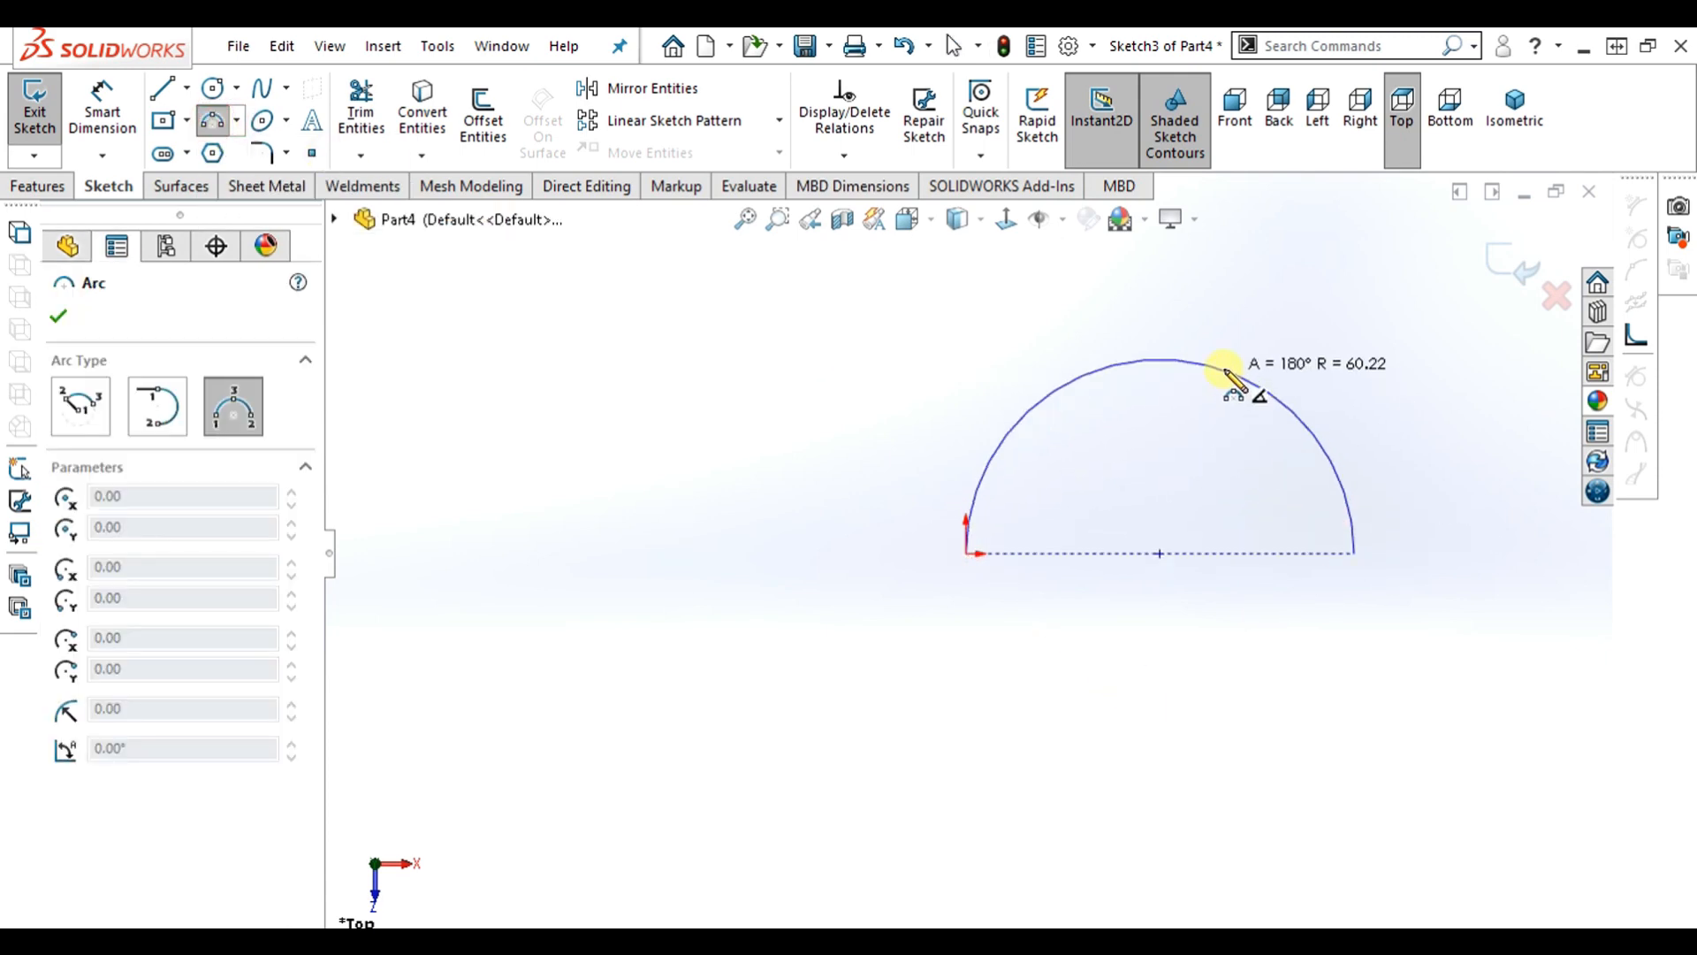
left_click(1224, 371)
key("Escape")
middle_click_drag(1202, 394, 1116, 561)
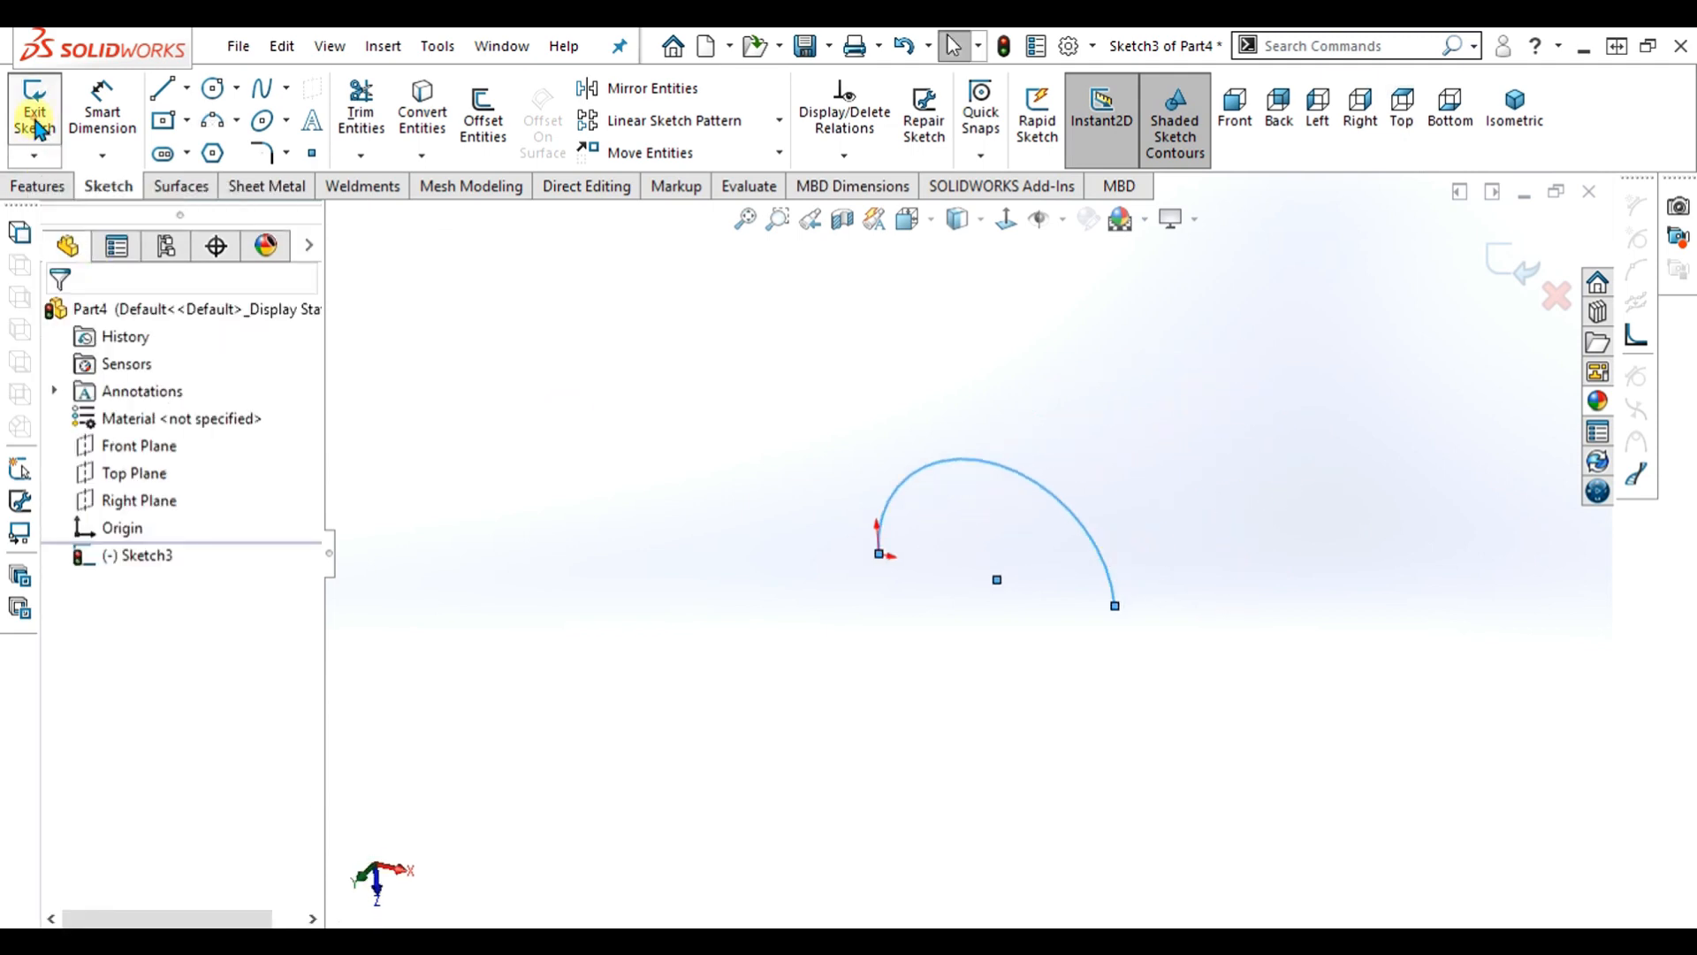
- Create a reference plane parallel to the Top Plane at an offset distance of 157 mm
left_click(124, 473)
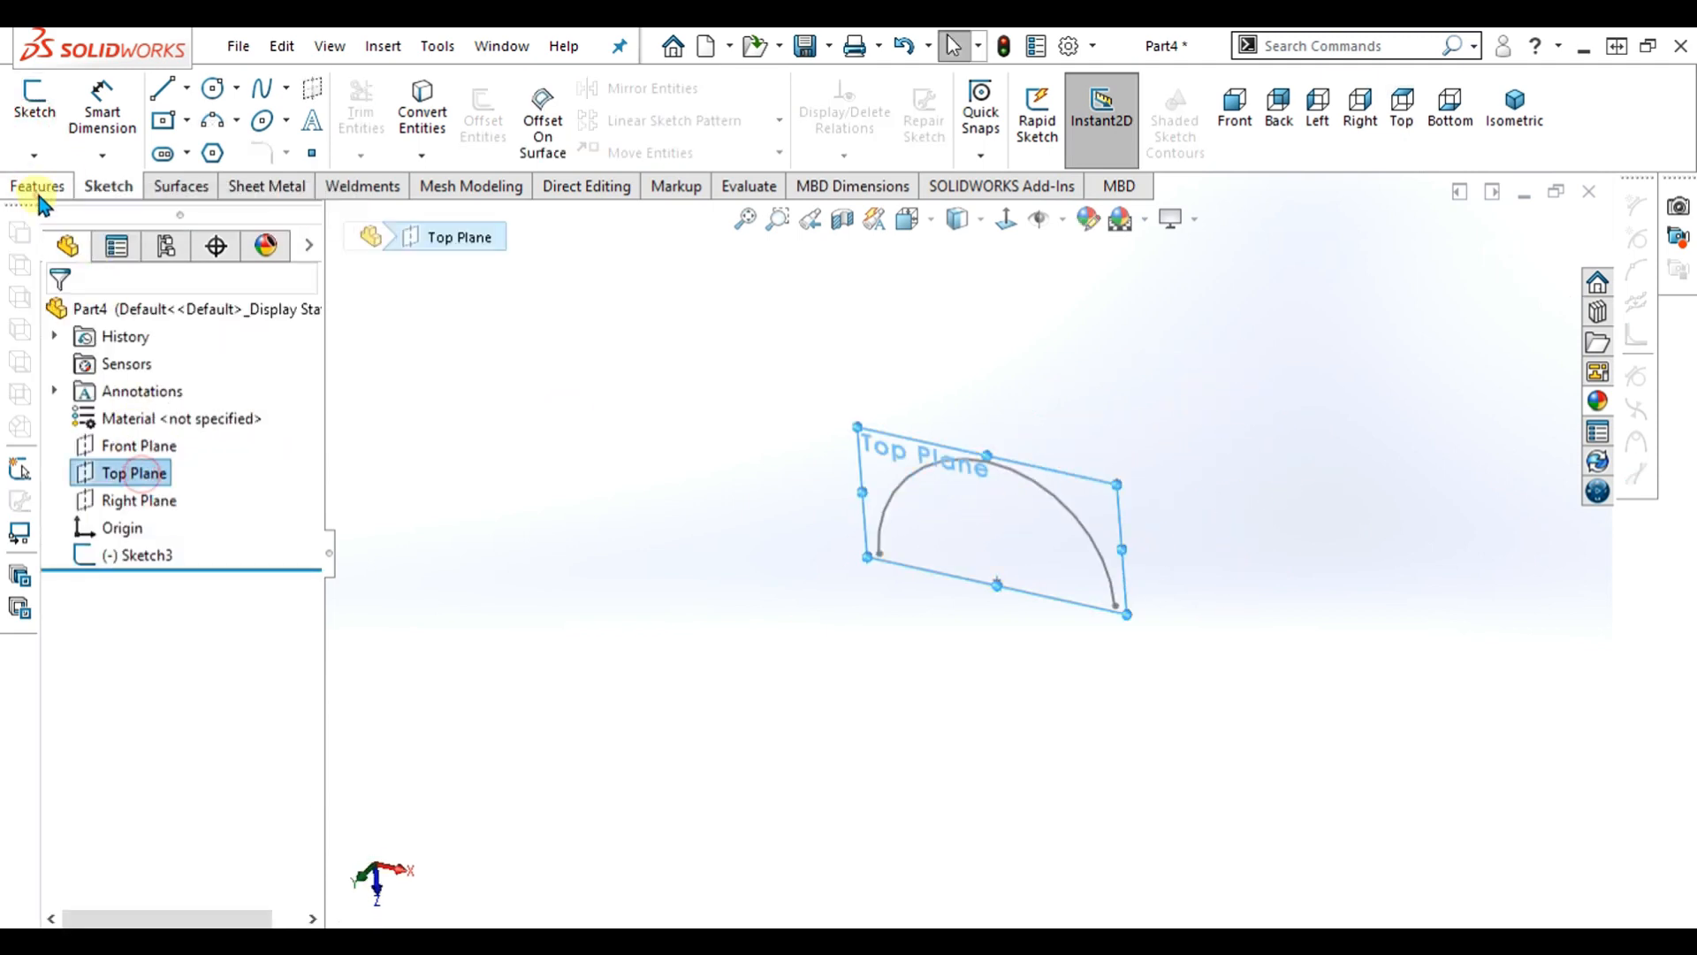
left_click(39, 186)
left_click(993, 155)
left_click(1008, 182)
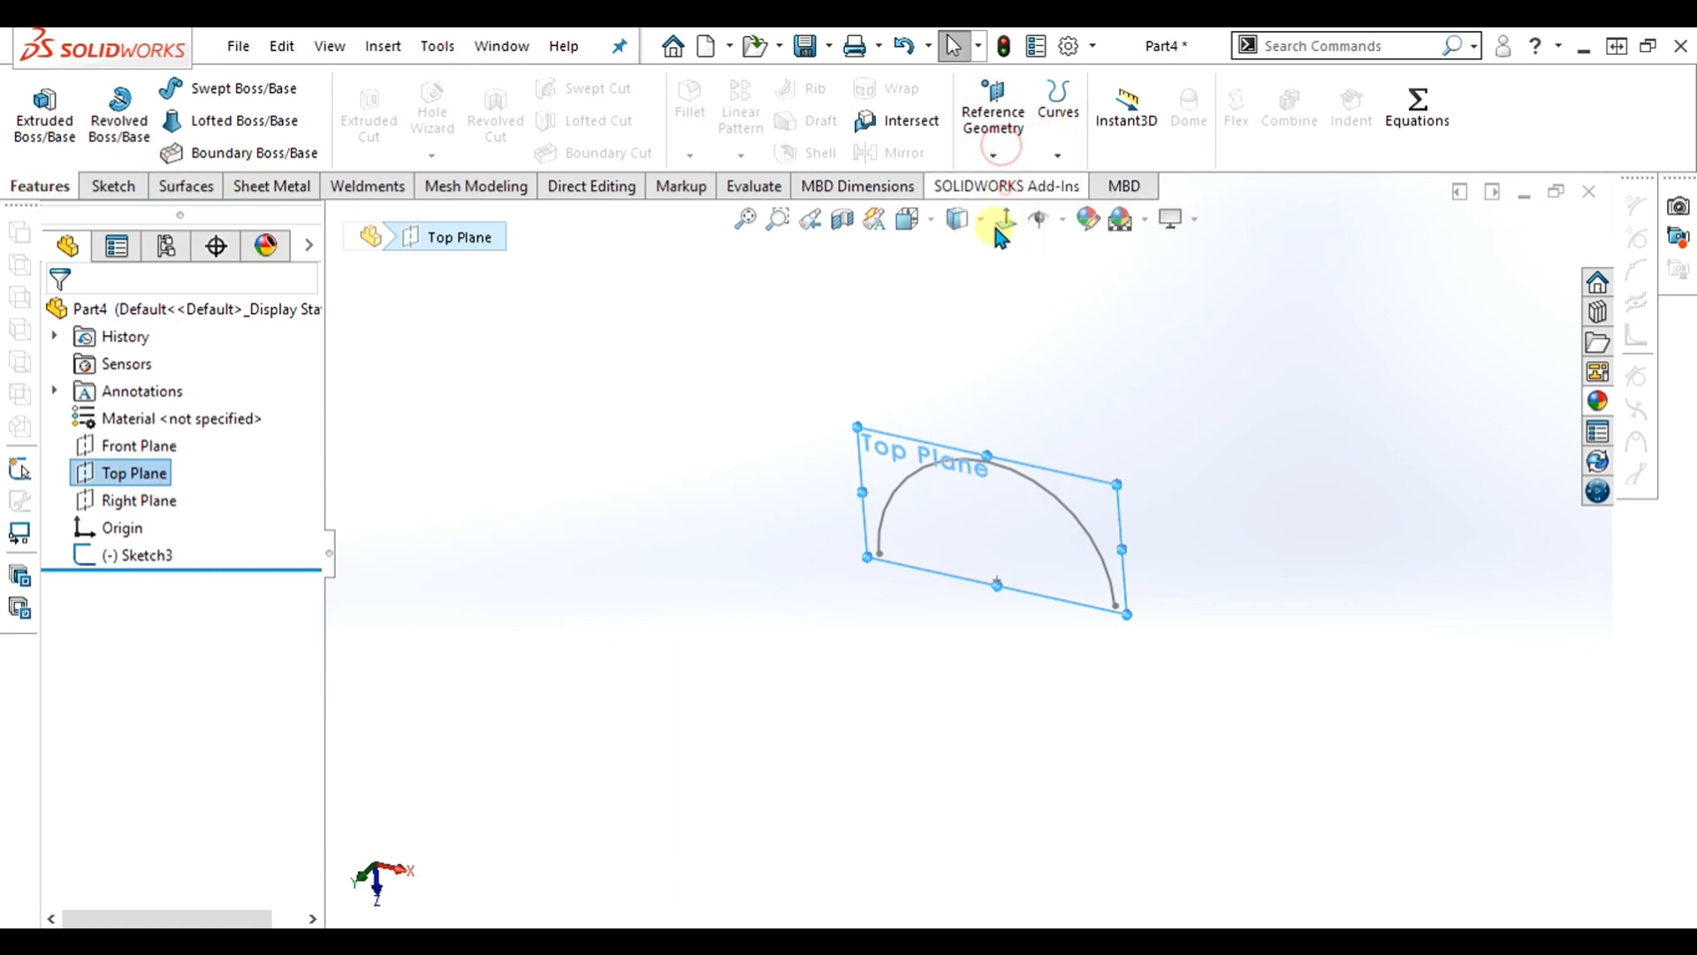
left_click(281, 620)
left_click(281, 620)
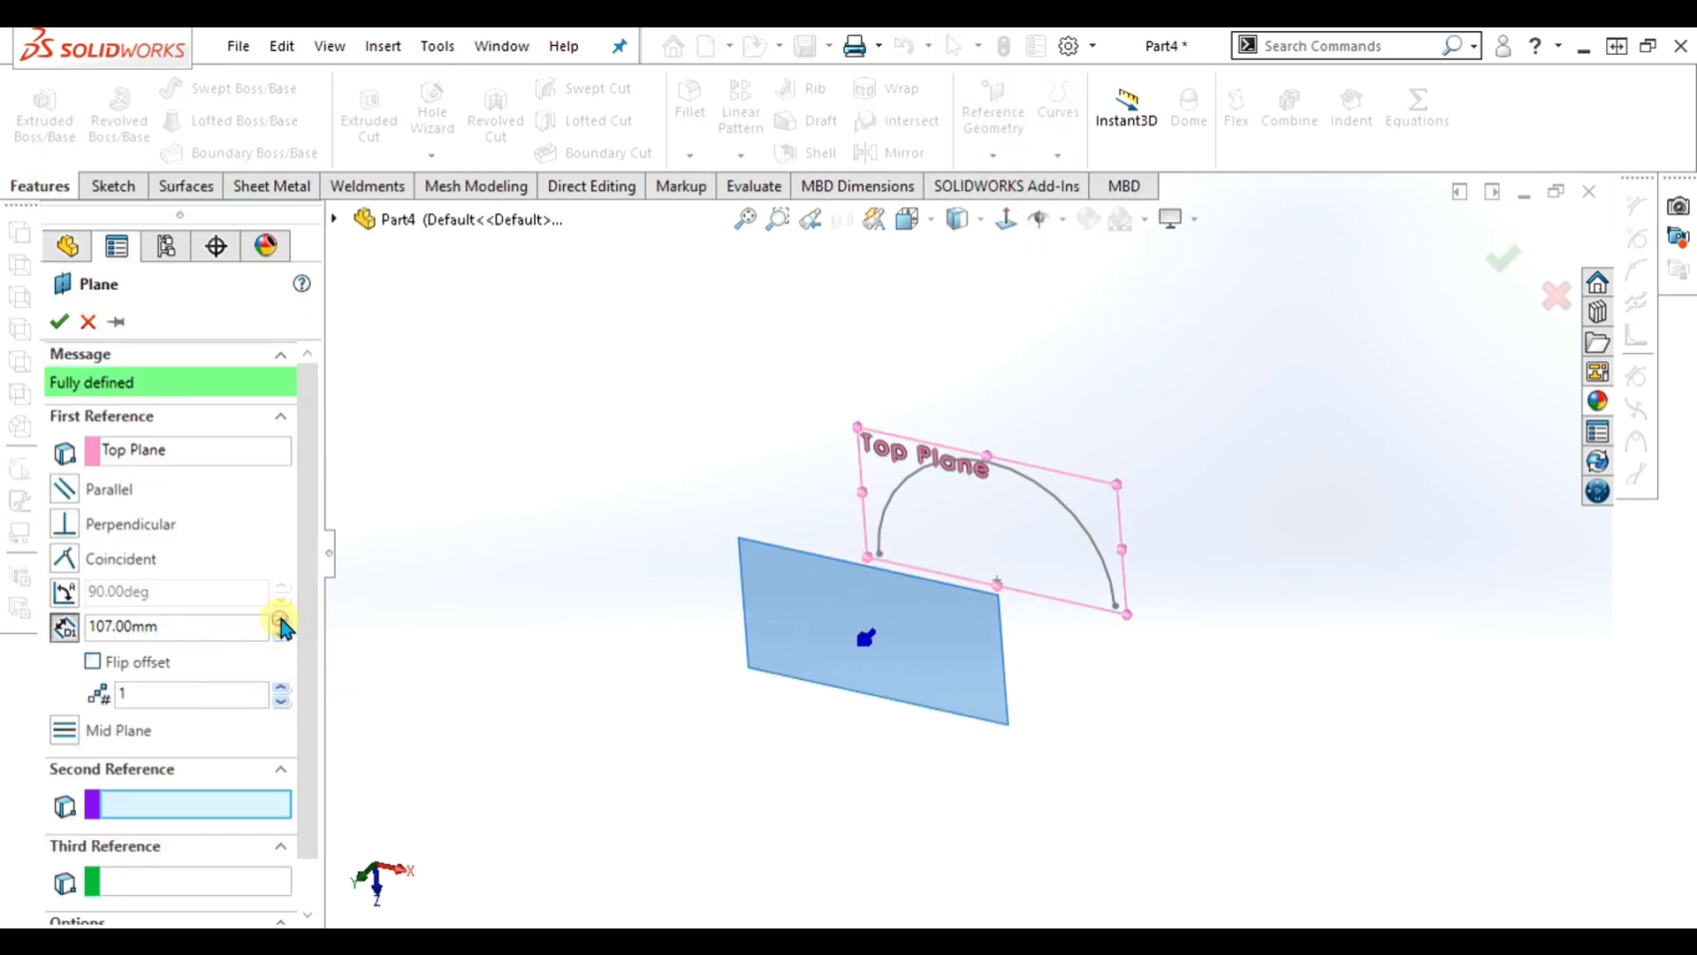
left_click(282, 620)
left_click(281, 620)
left_click(281, 619)
left_click(281, 619)
left_click(281, 620)
left_click(58, 322)
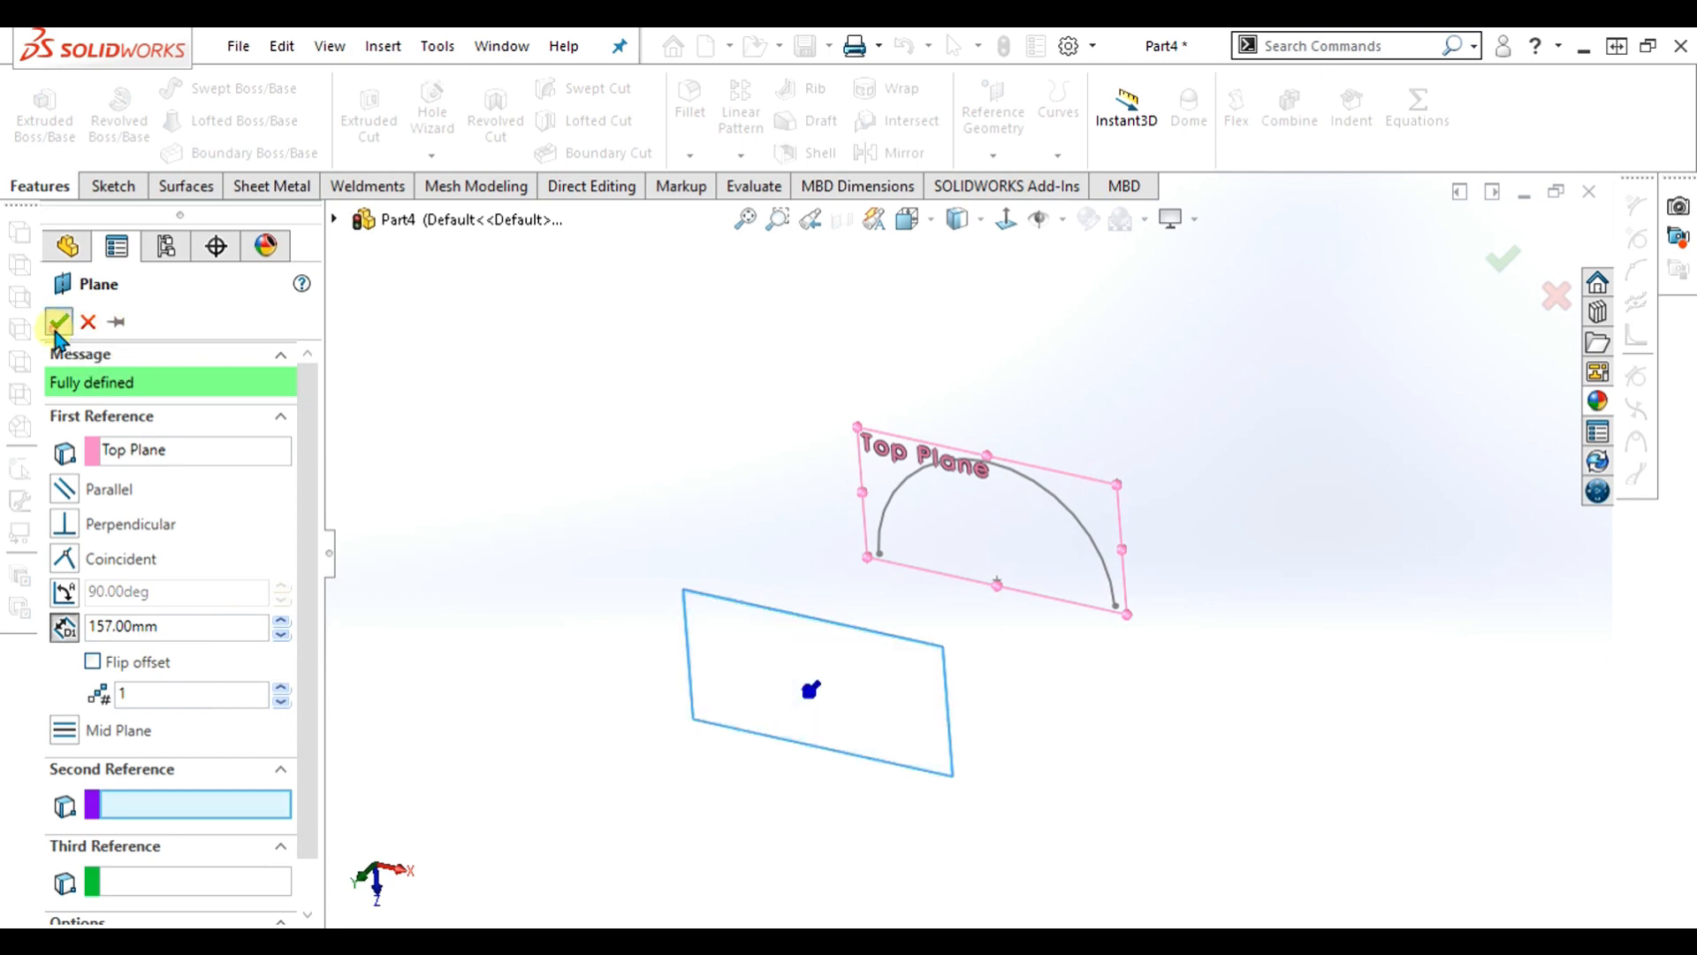
- Start a new sketch on the offset plane and orient the view normal to it
left_click(111, 187)
left_click(35, 124)
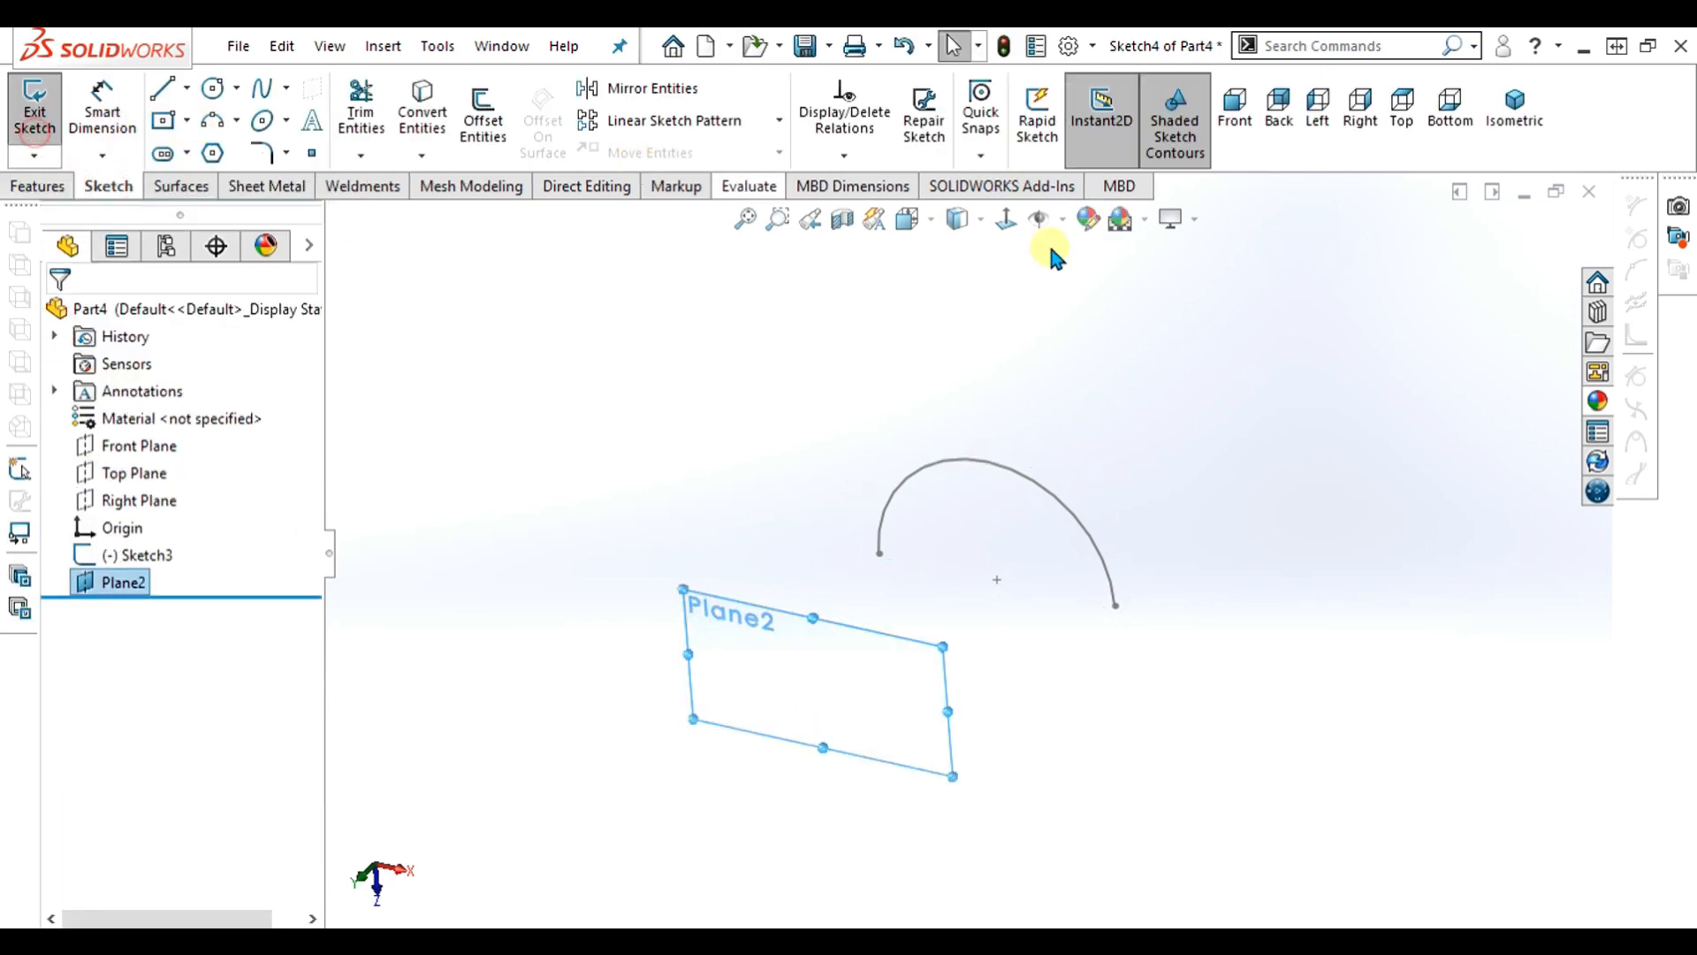
left_click(1018, 235)
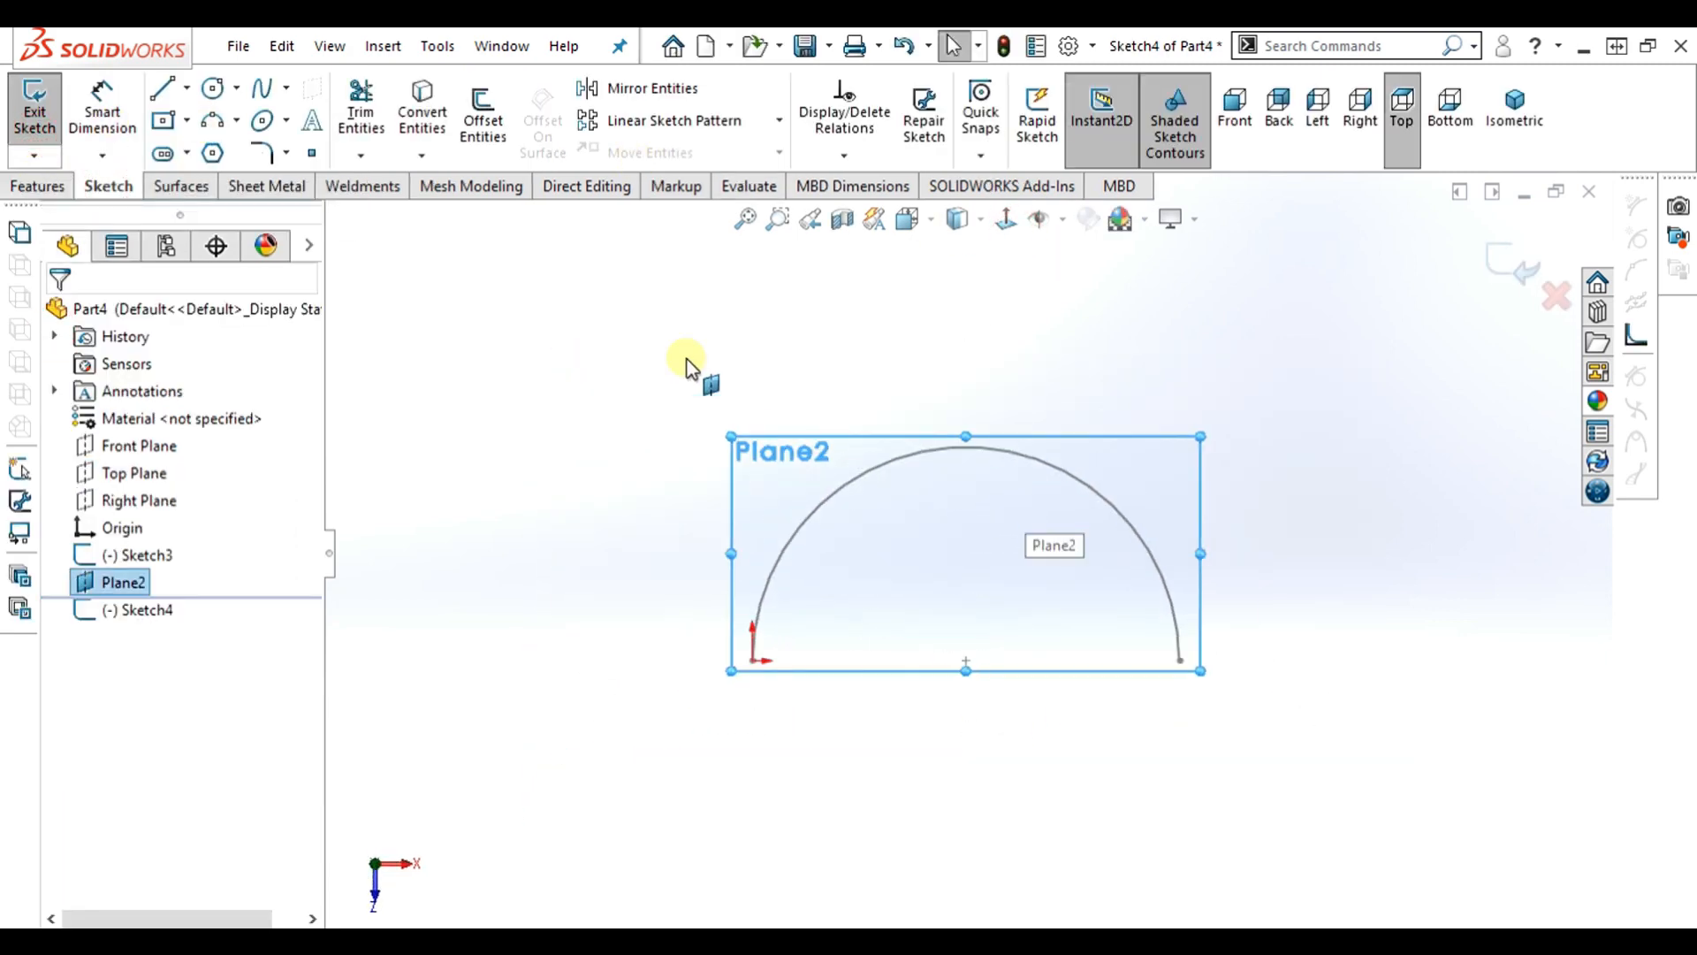
scroll(1044, 477, "down", 1)
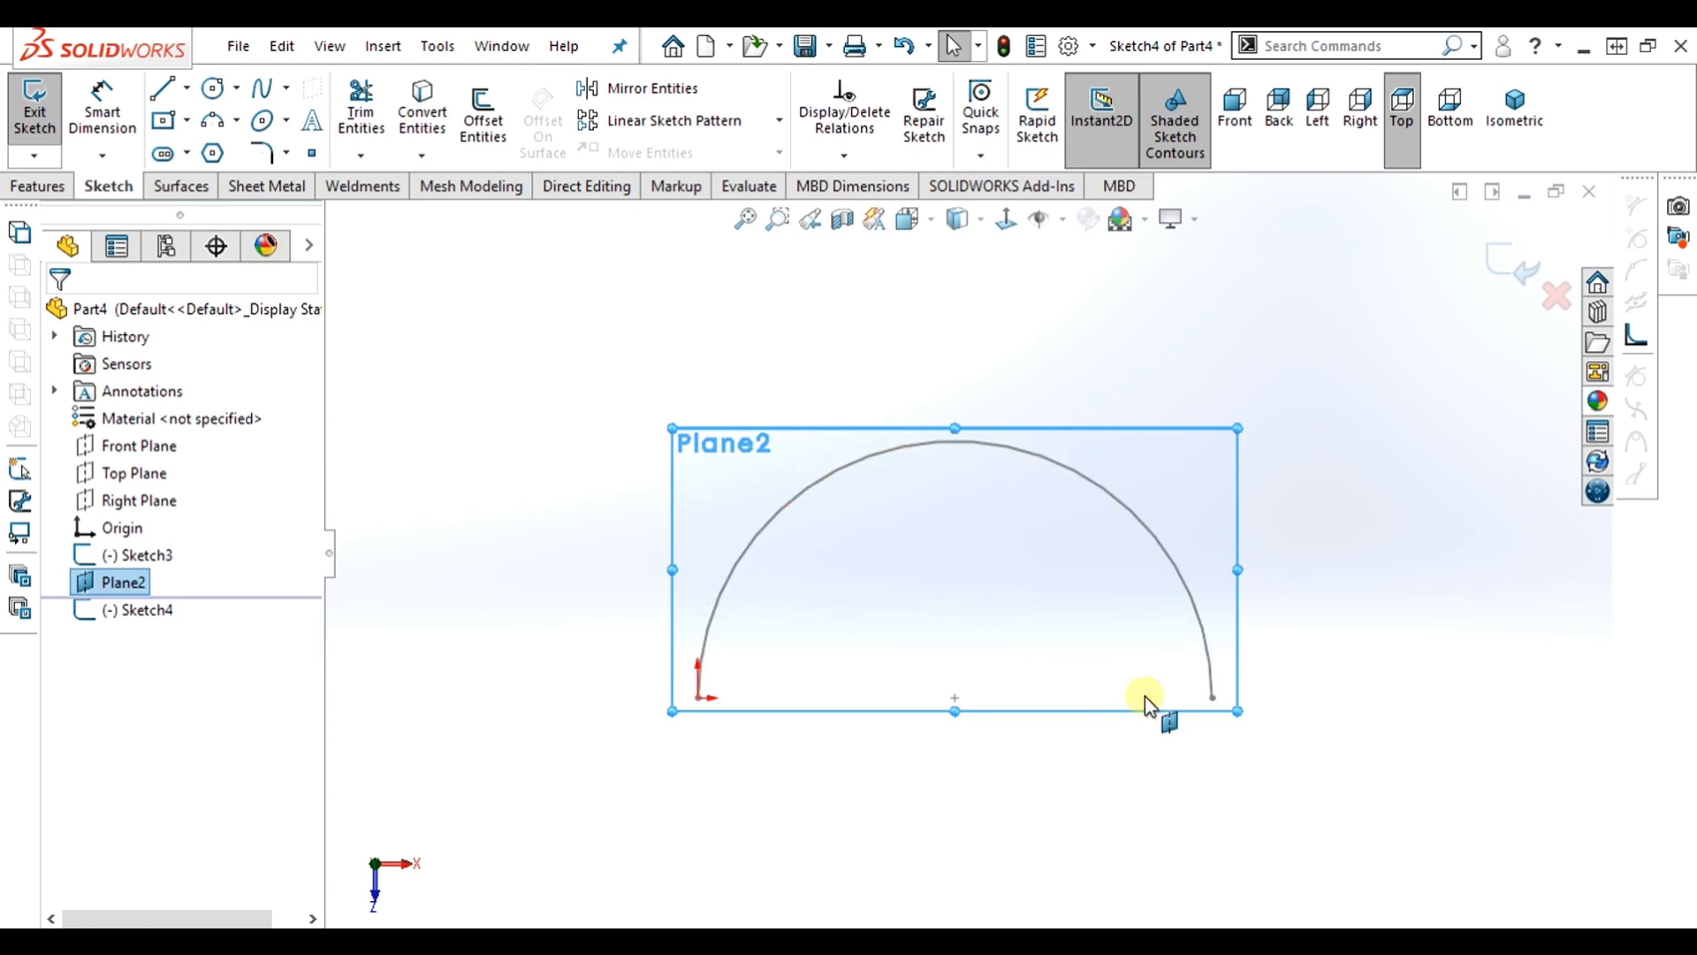
left_click(181, 188)
left_click(115, 190)
left_click(39, 186)
left_click(124, 187)
left_click(60, 194)
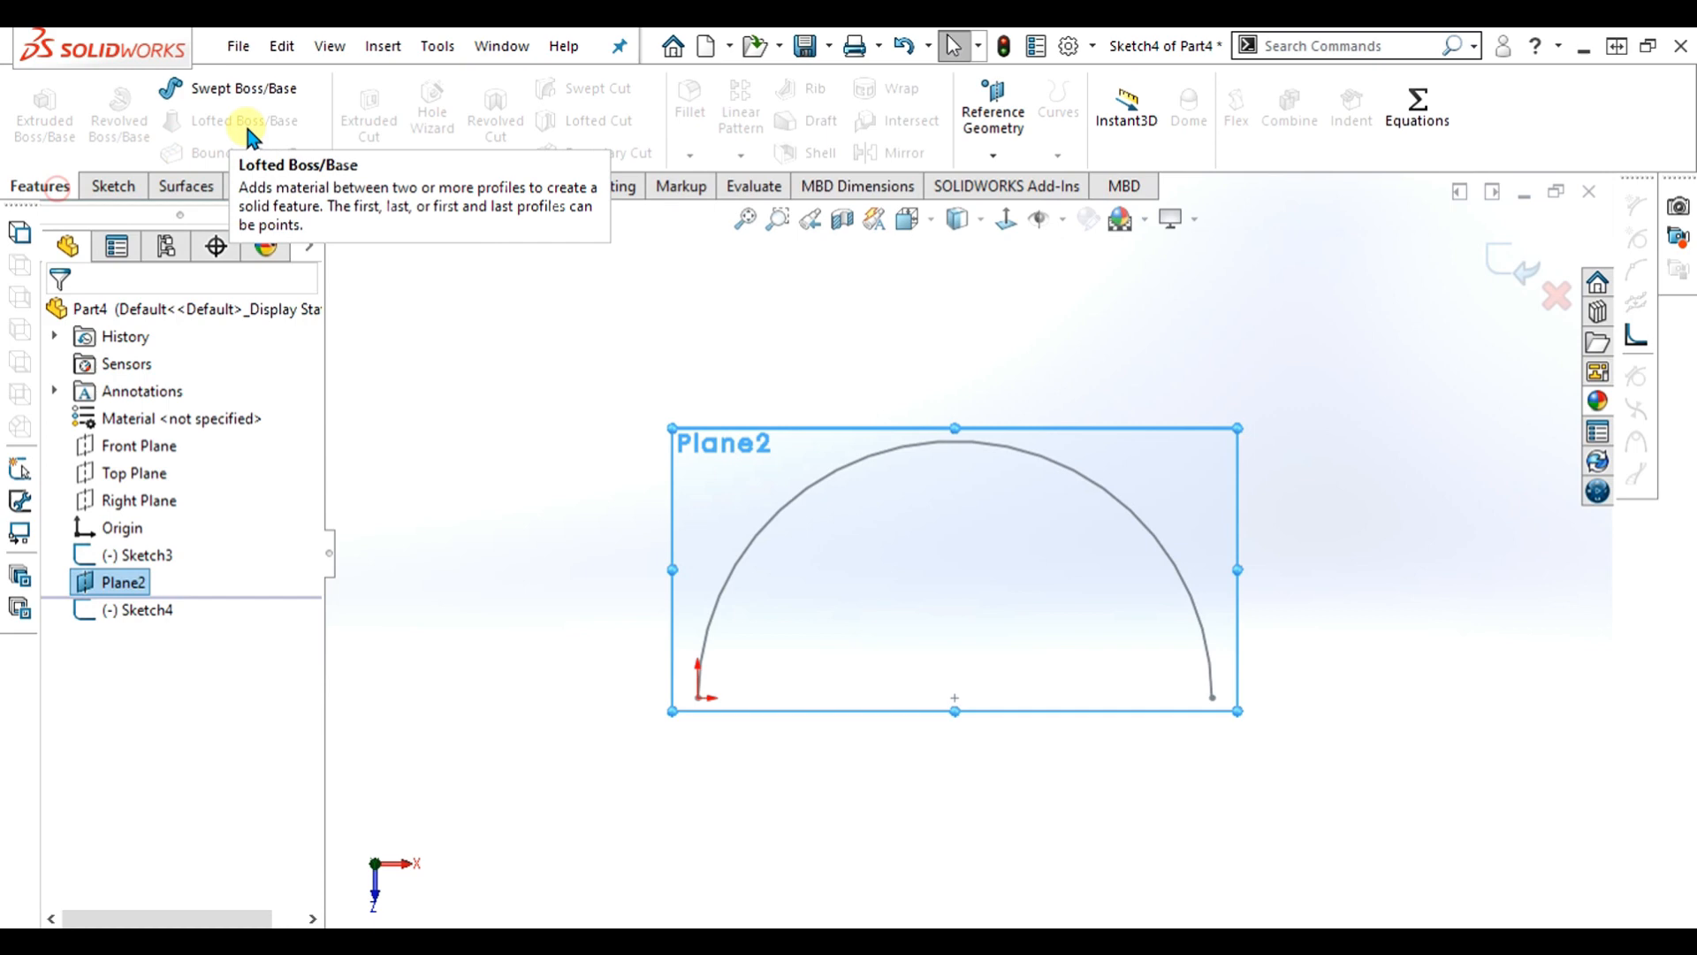
left_click(187, 195)
left_click(110, 186)
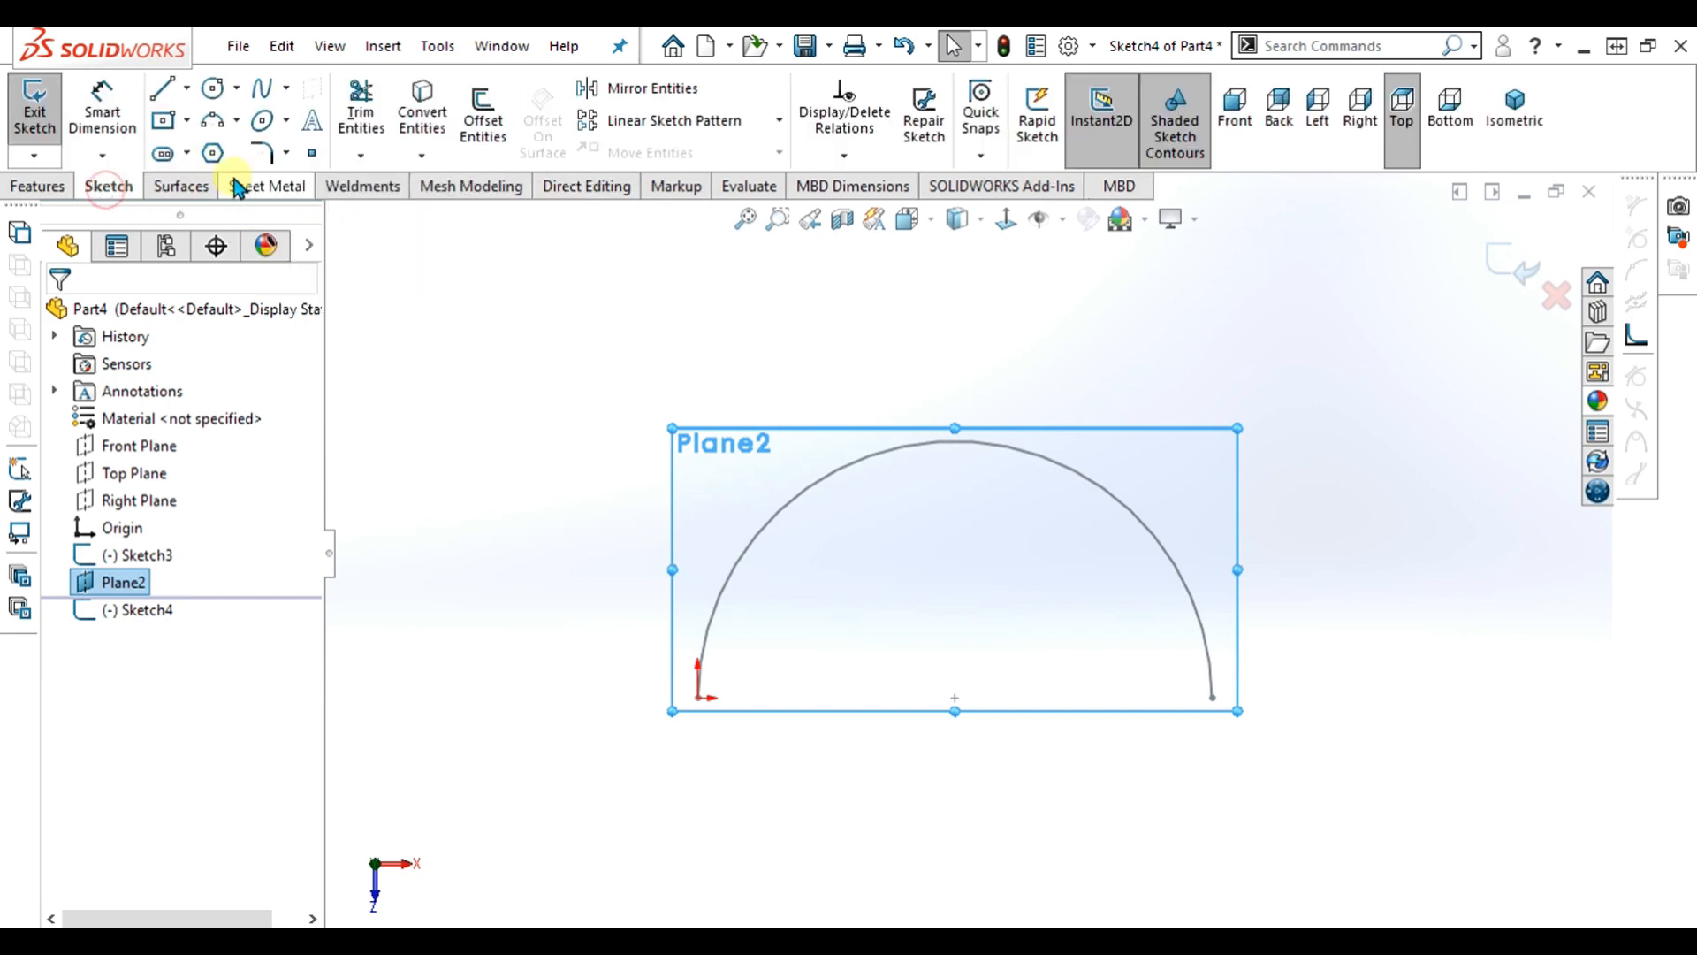
- Sketch an open S-shaped spline through four points on the offset plane, across and beyond the arc, and exit the sketch
left_click(259, 92)
scroll(795, 599, "up", 2)
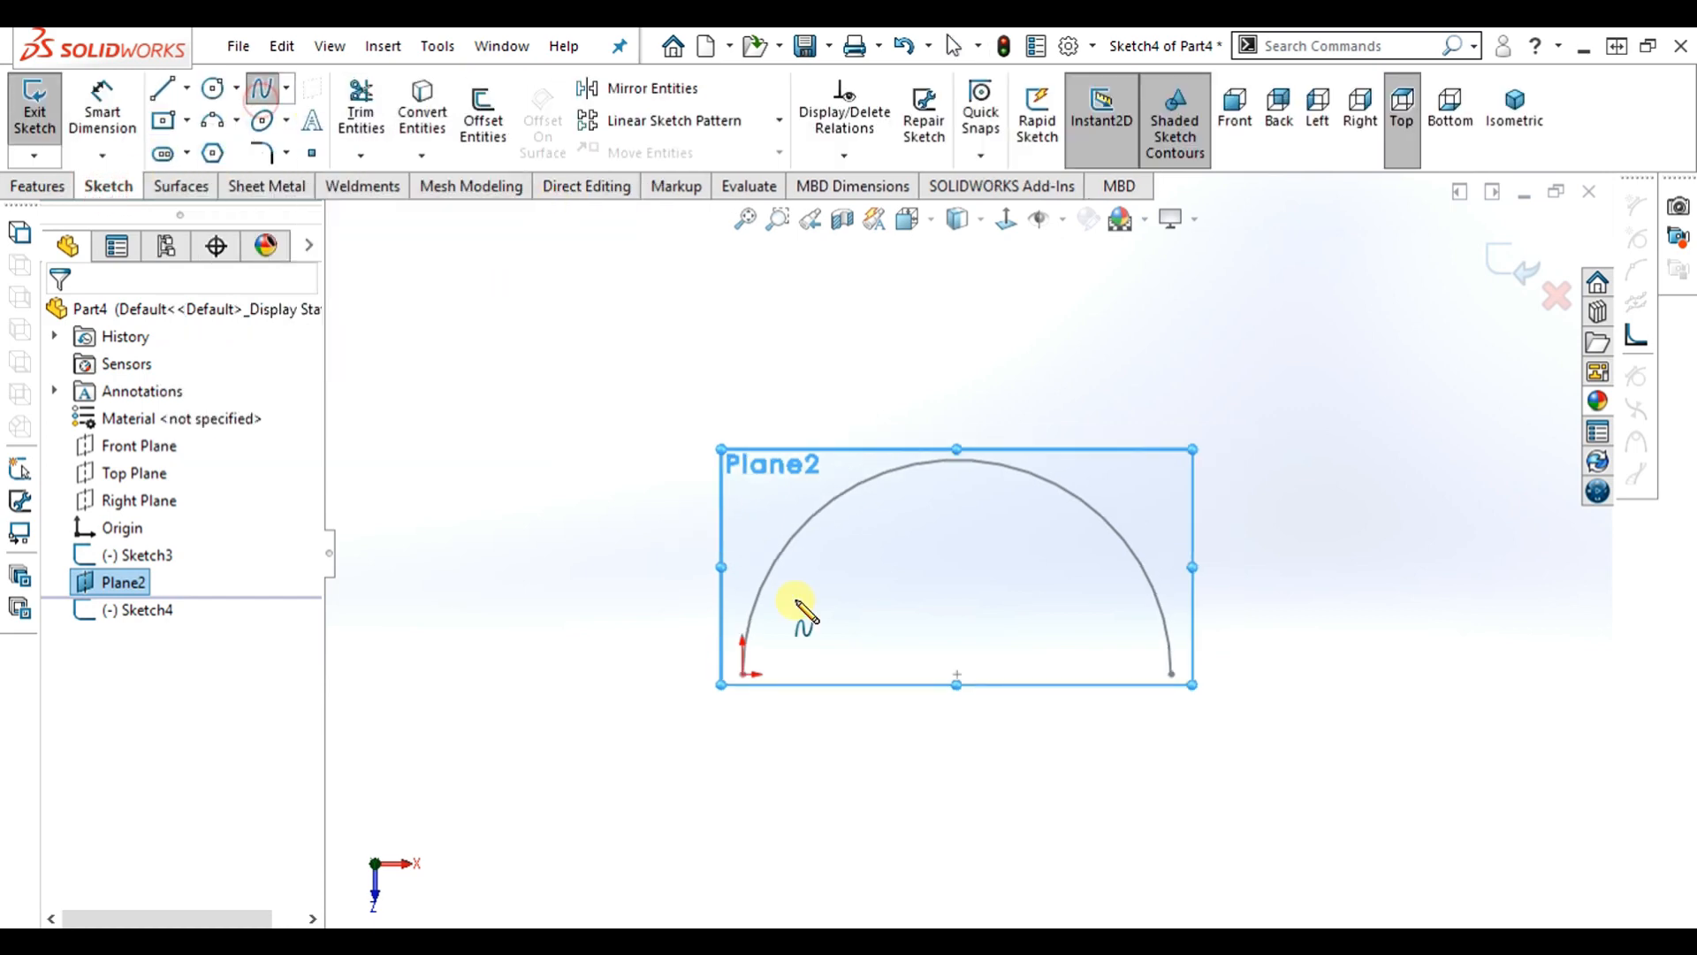
left_click(908, 564)
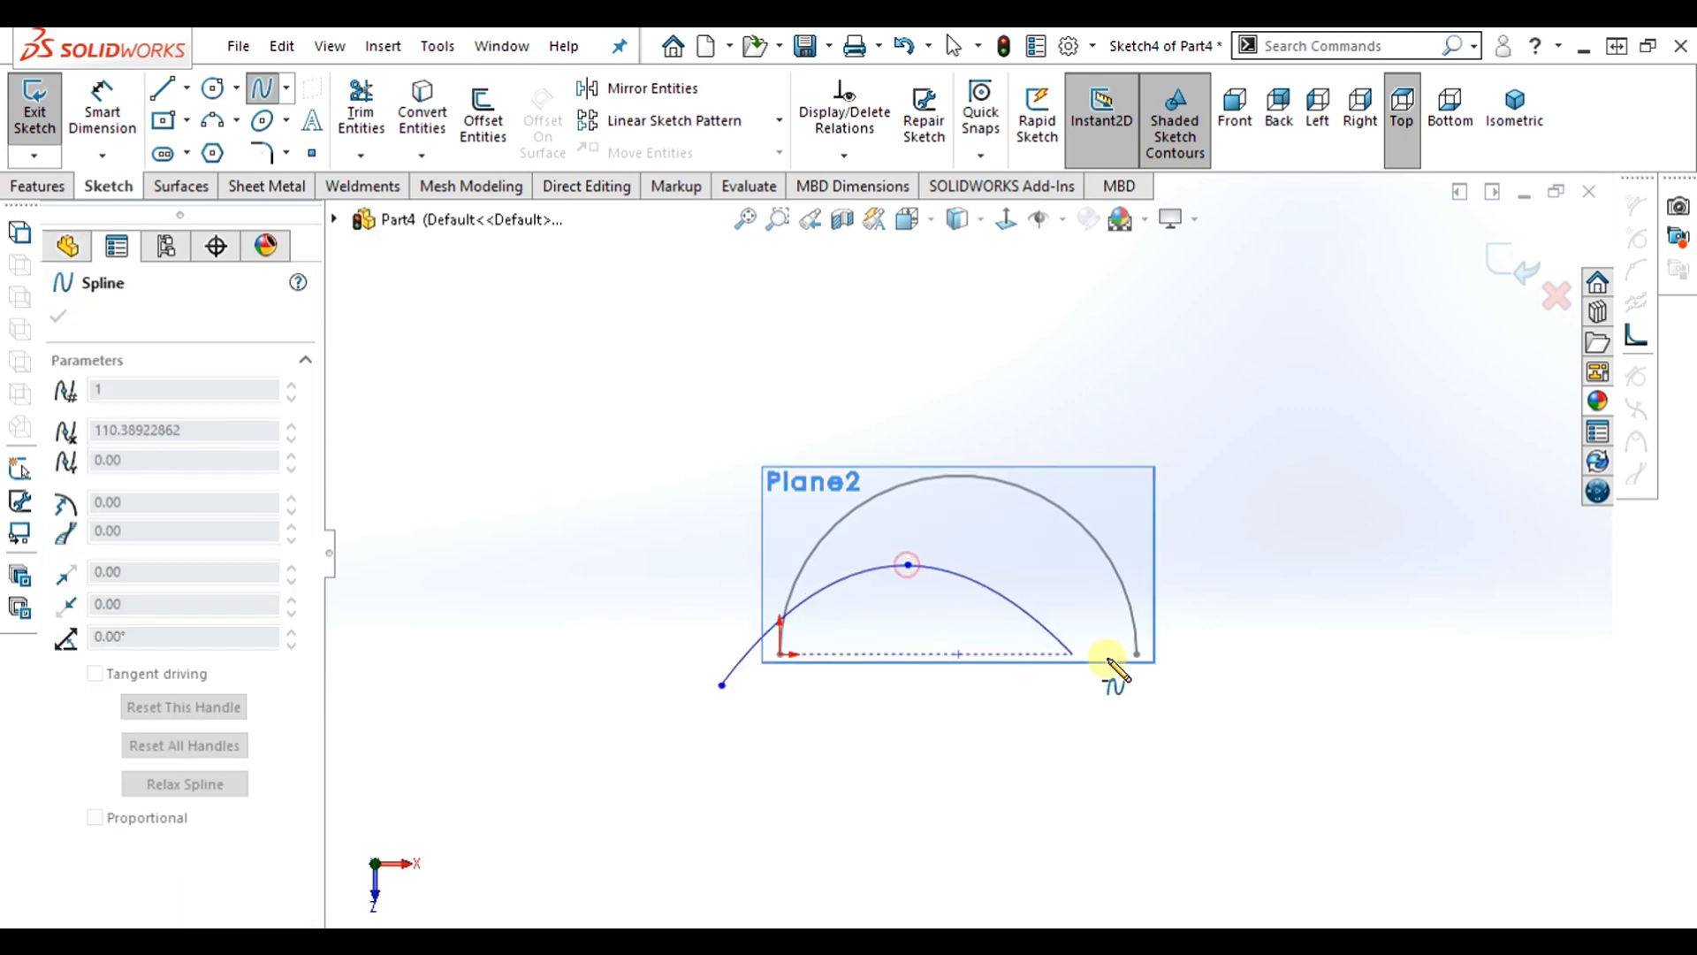
left_click(1208, 680)
left_click(1374, 588)
key("Escape")
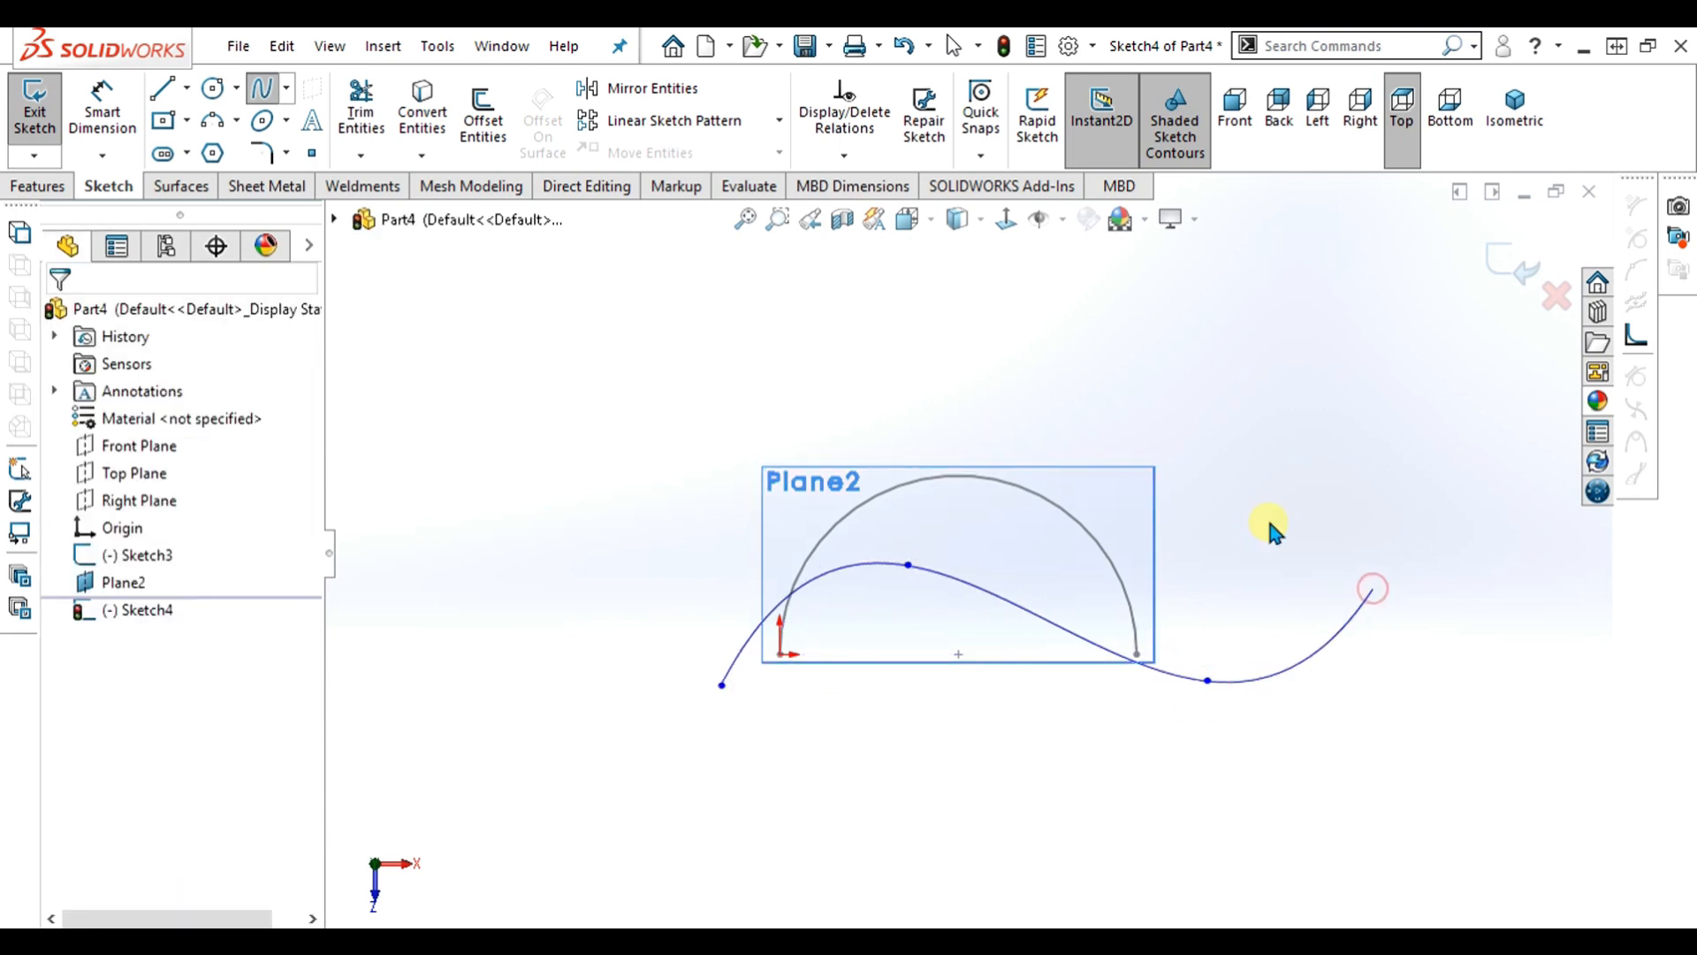
key("Up")
key("Up")
mouse_move(1230, 557)
middle_mouse_down()
mouse_move(1004, 542)
mouse_move(1031, 534)
mouse_move(1144, 368)
mouse_move(1004, 485)
mouse_move(990, 609)
middle_mouse_up()
key("Down")
key("Right")
key("Right")
key("Right")
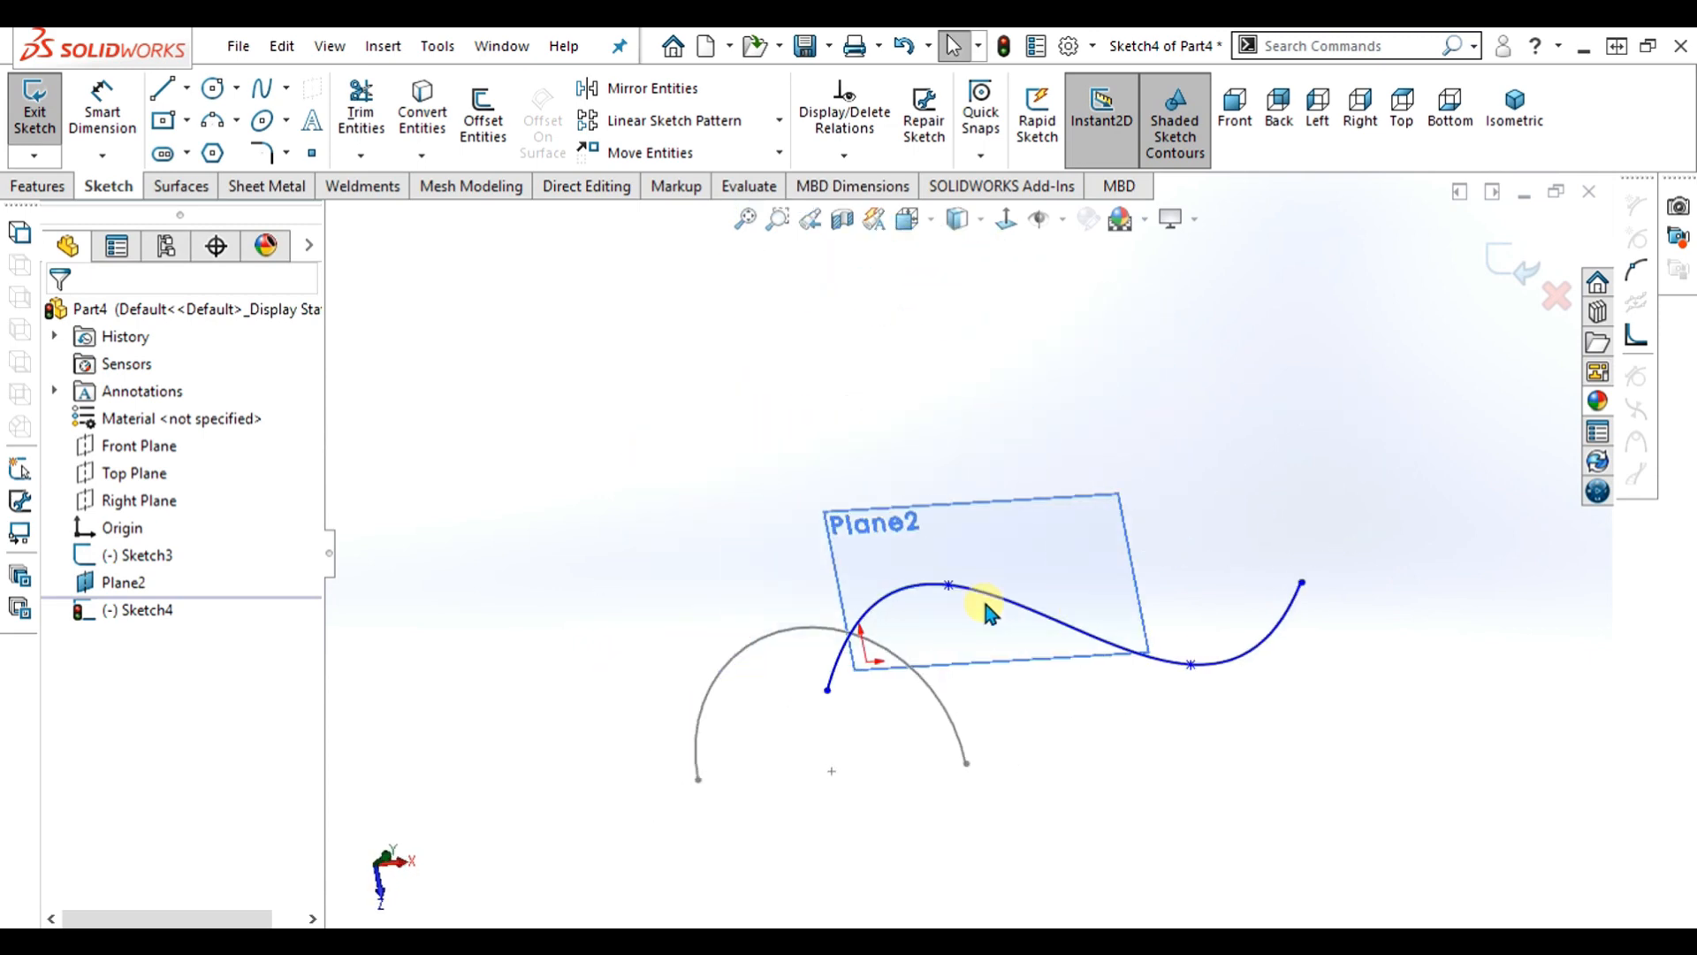
left_click(35, 128)
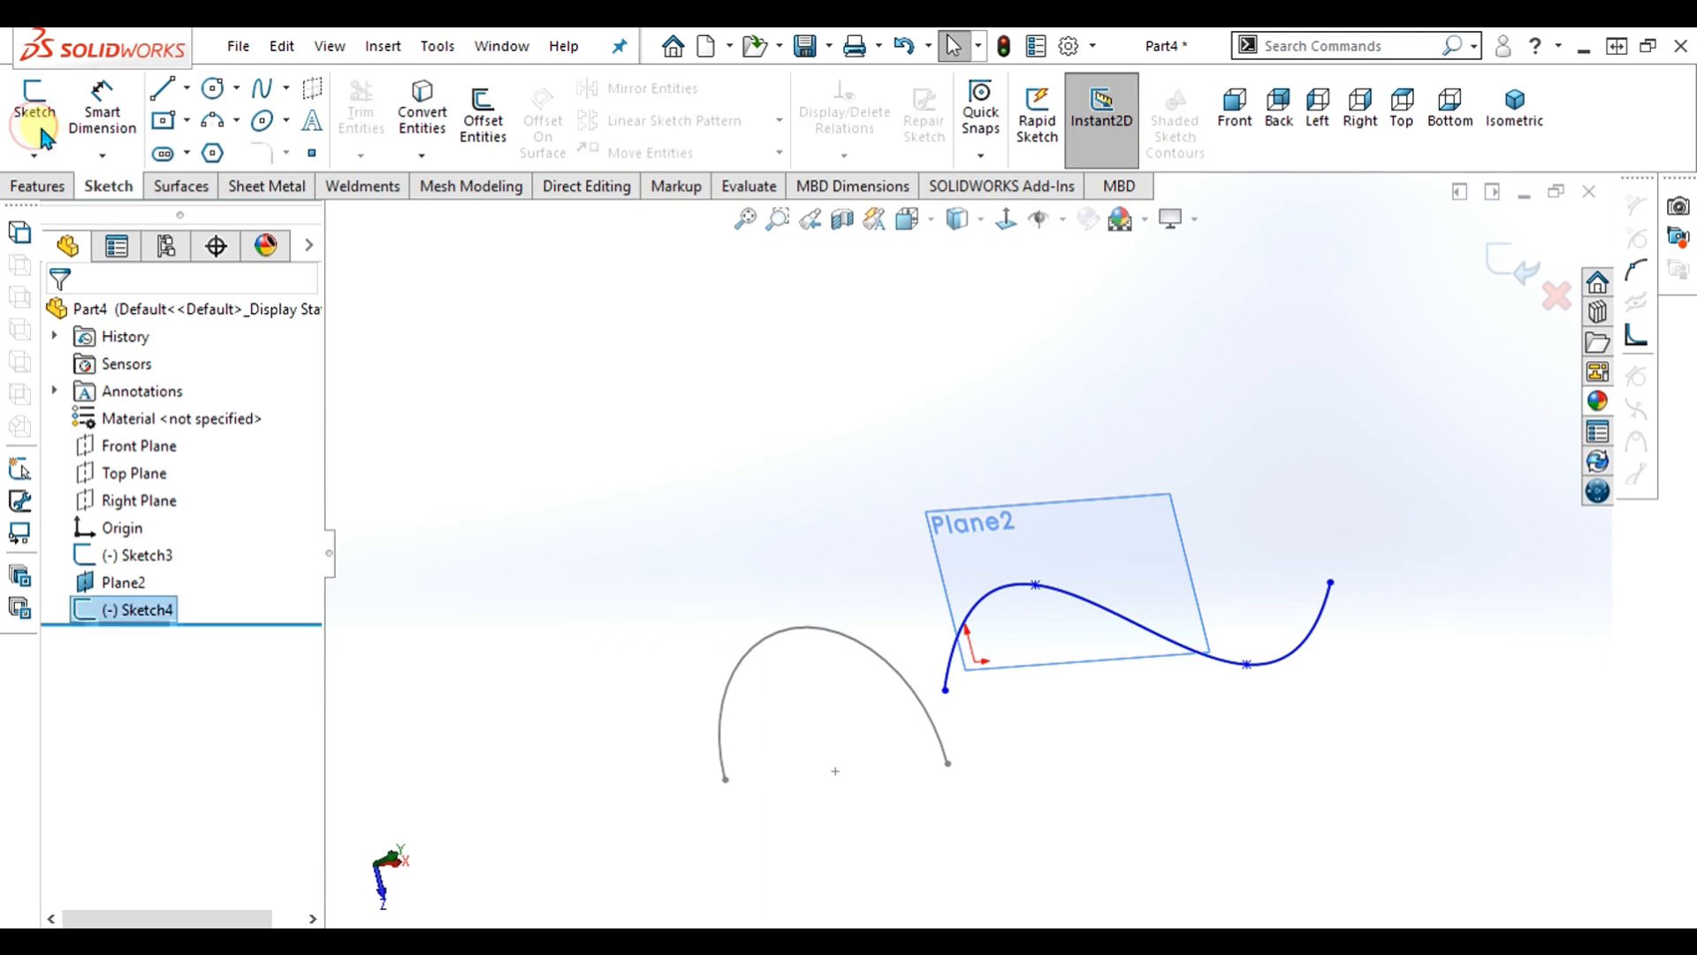
left_click(1059, 486)
- Examine the arc and spline profiles and the spacing between their planes from several angles
key("Right")
key("Right")
key("Right")
key("Up")
key("Up")
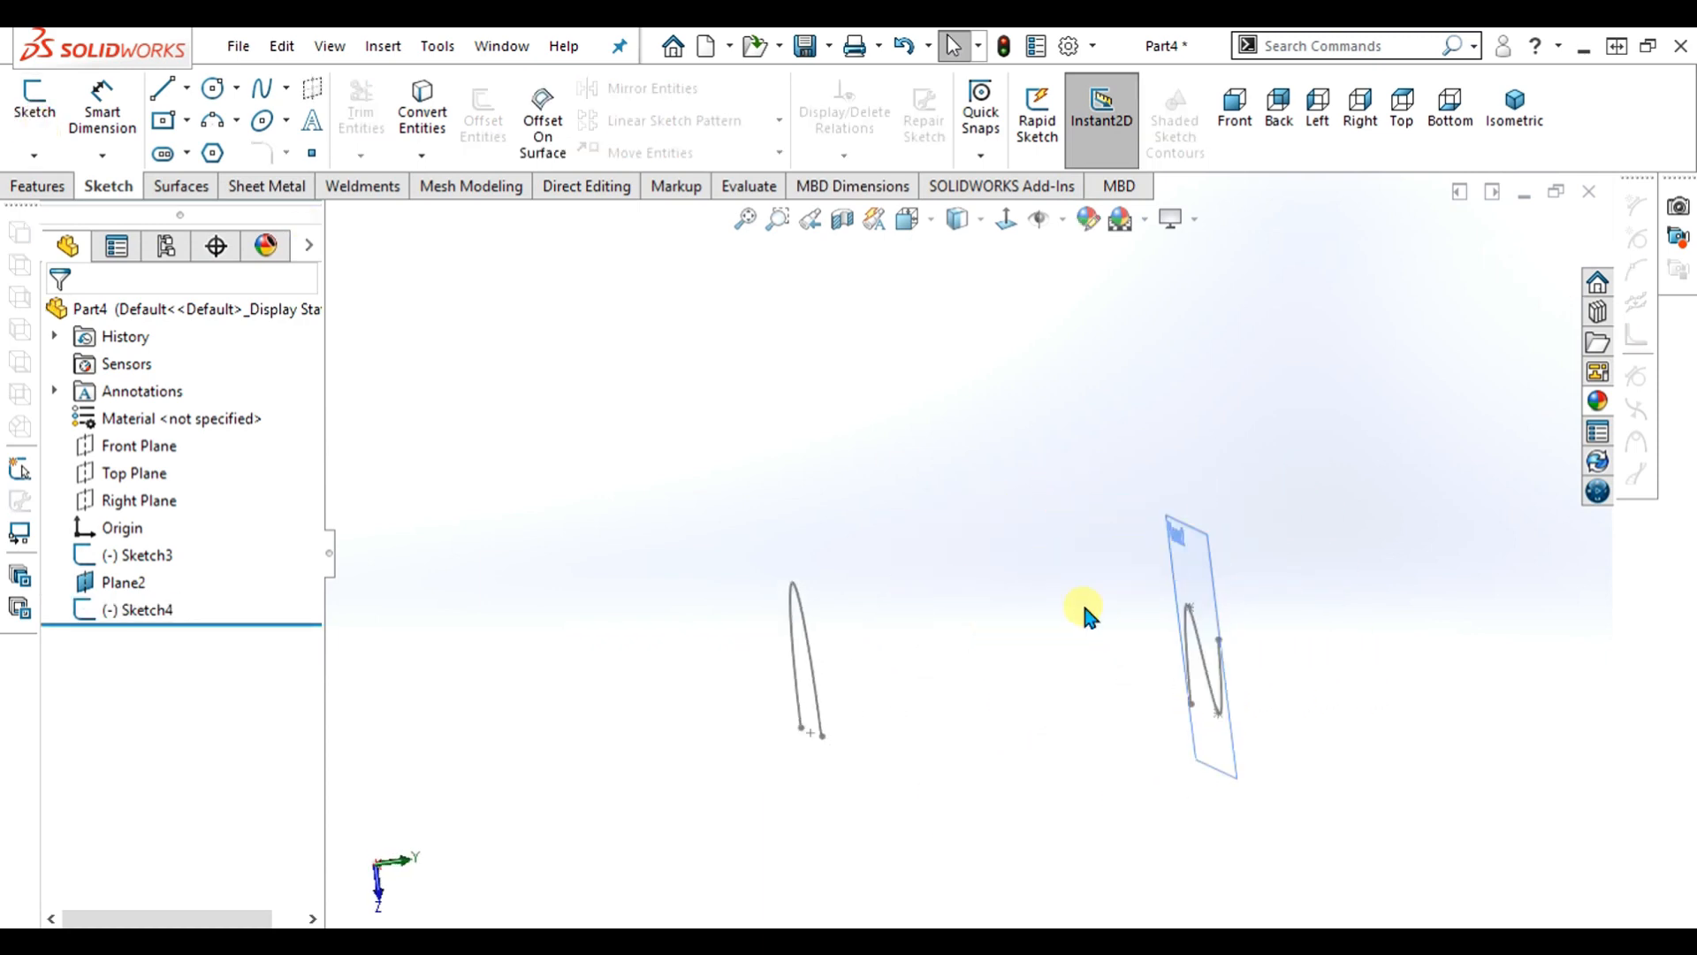
key("Right")
key("Right")
scroll(1052, 708, "down", 1)
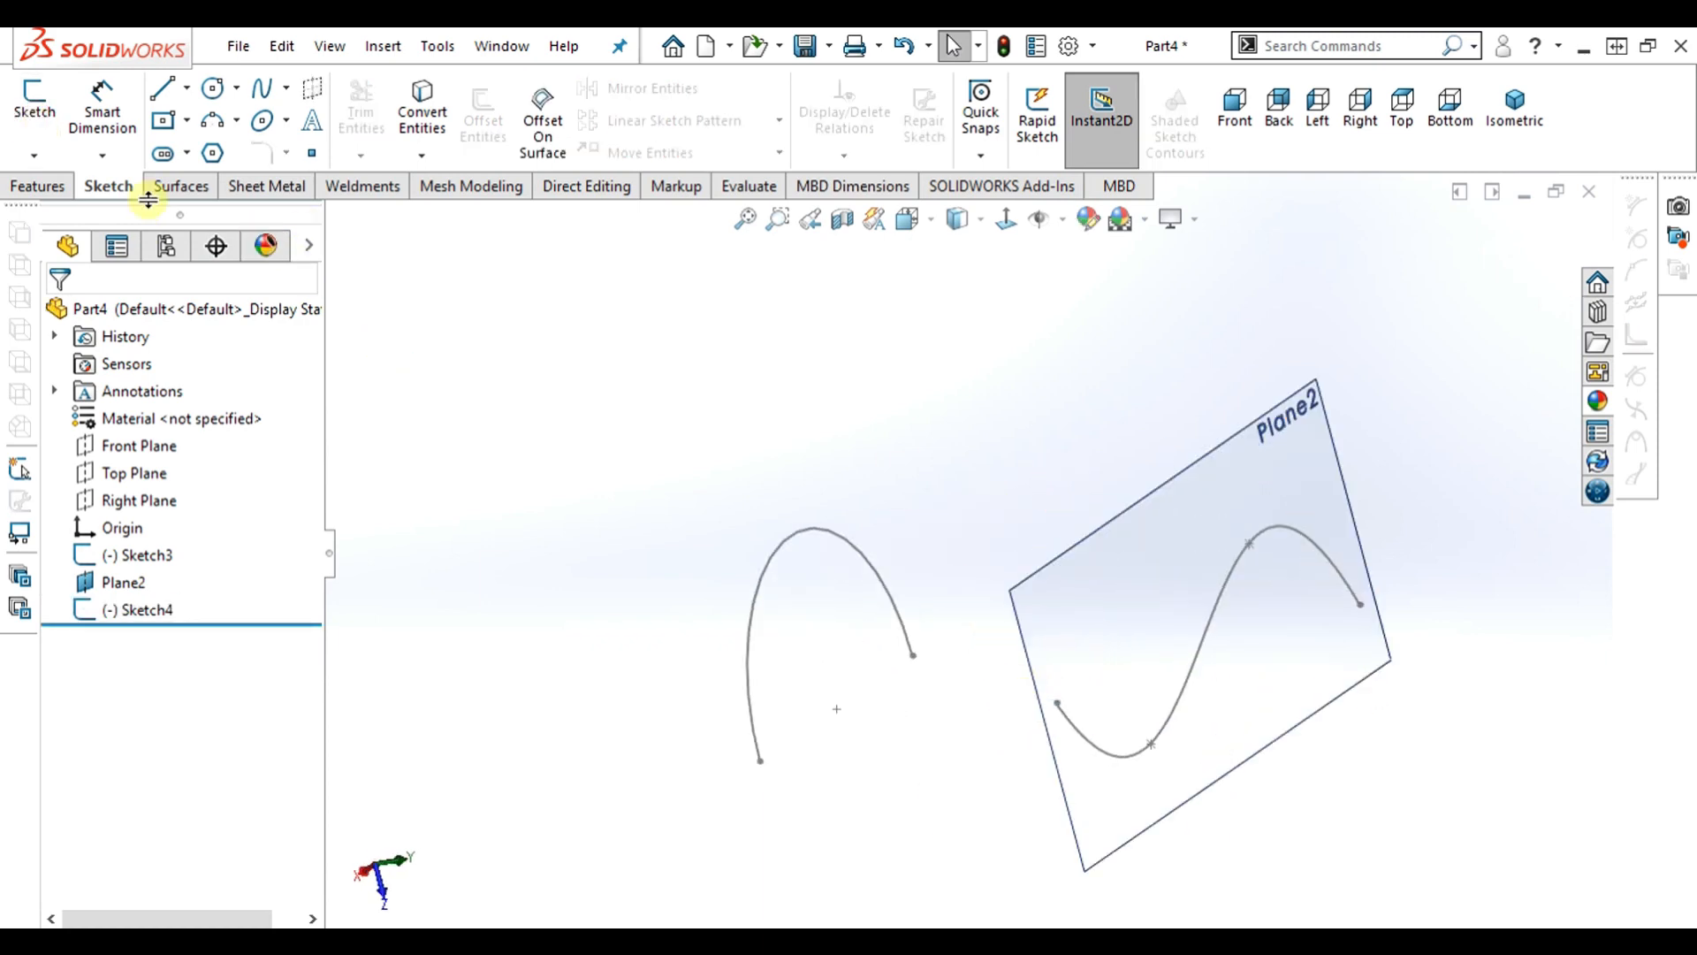
- Start a Lofted Surface with the arc on the Top Plane and the spline on the offset plane as its profiles
left_click(37, 185)
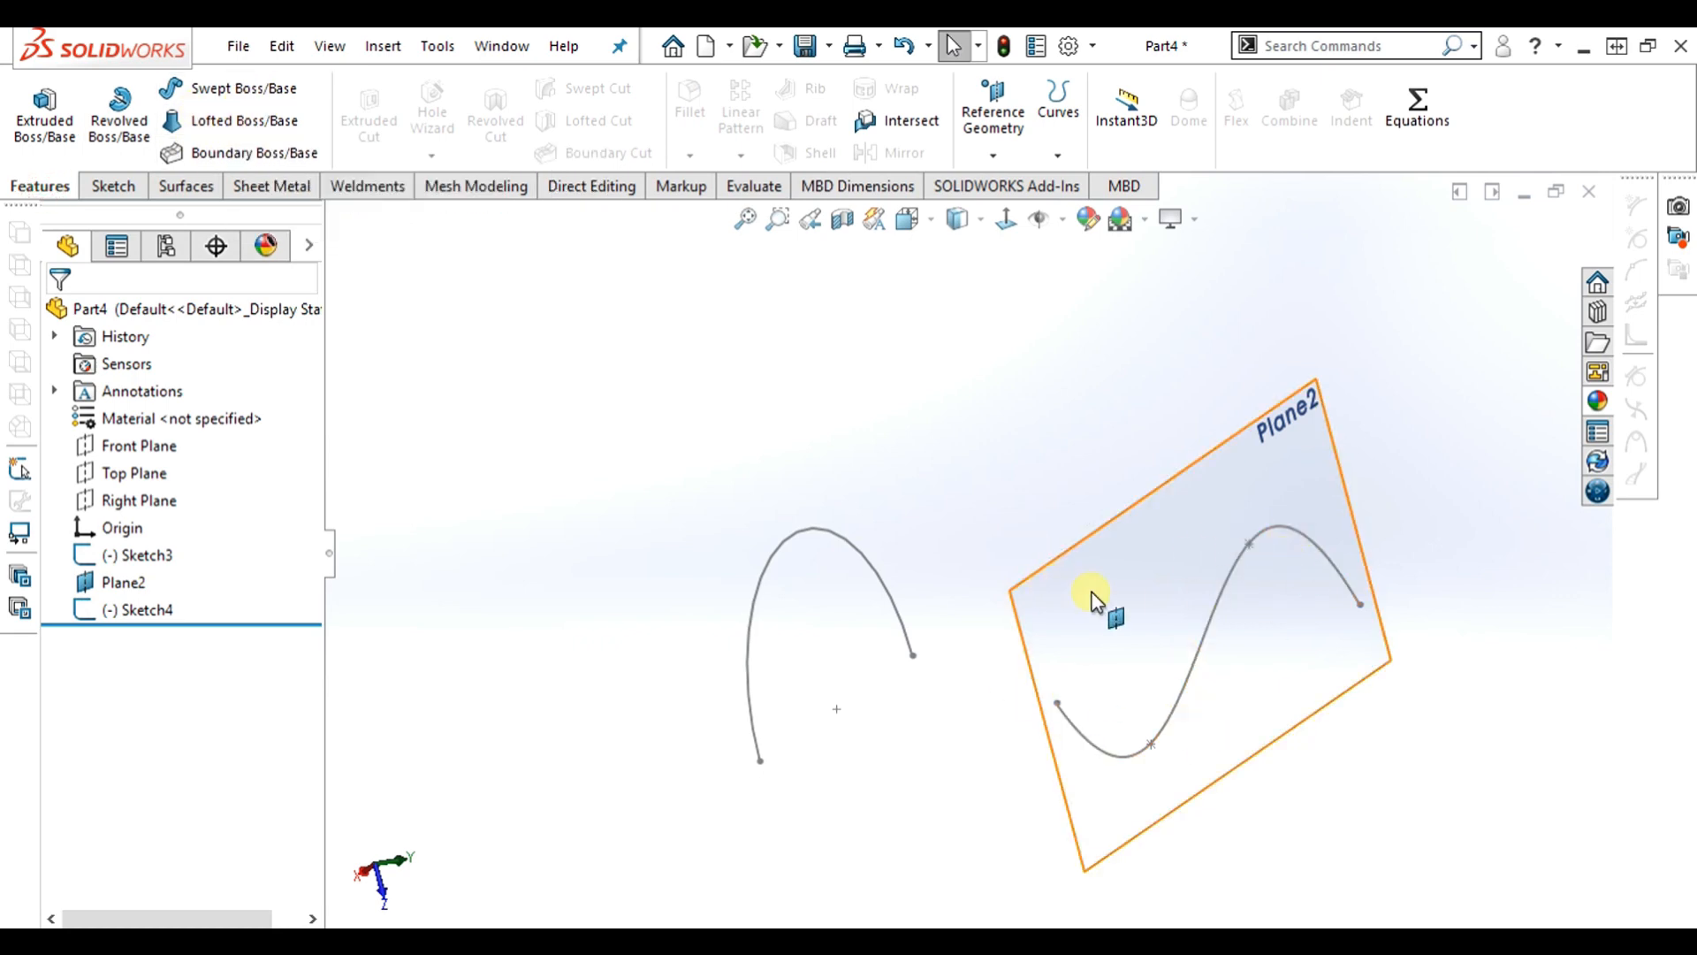
left_click(197, 185)
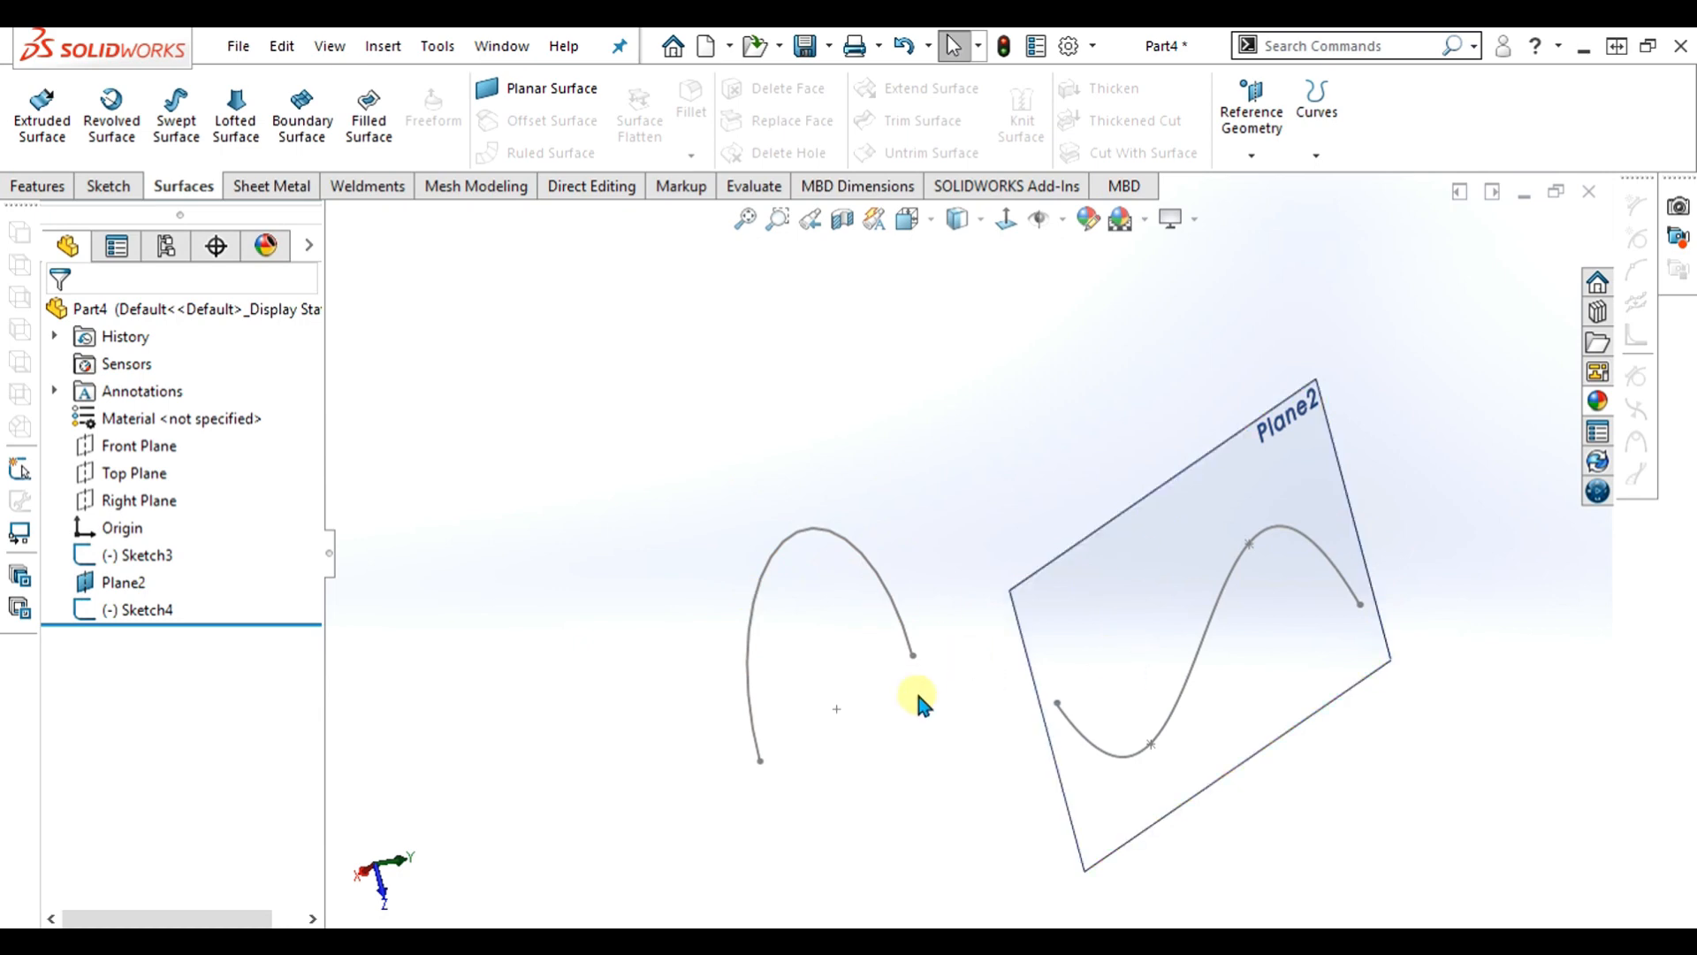
left_click(238, 115)
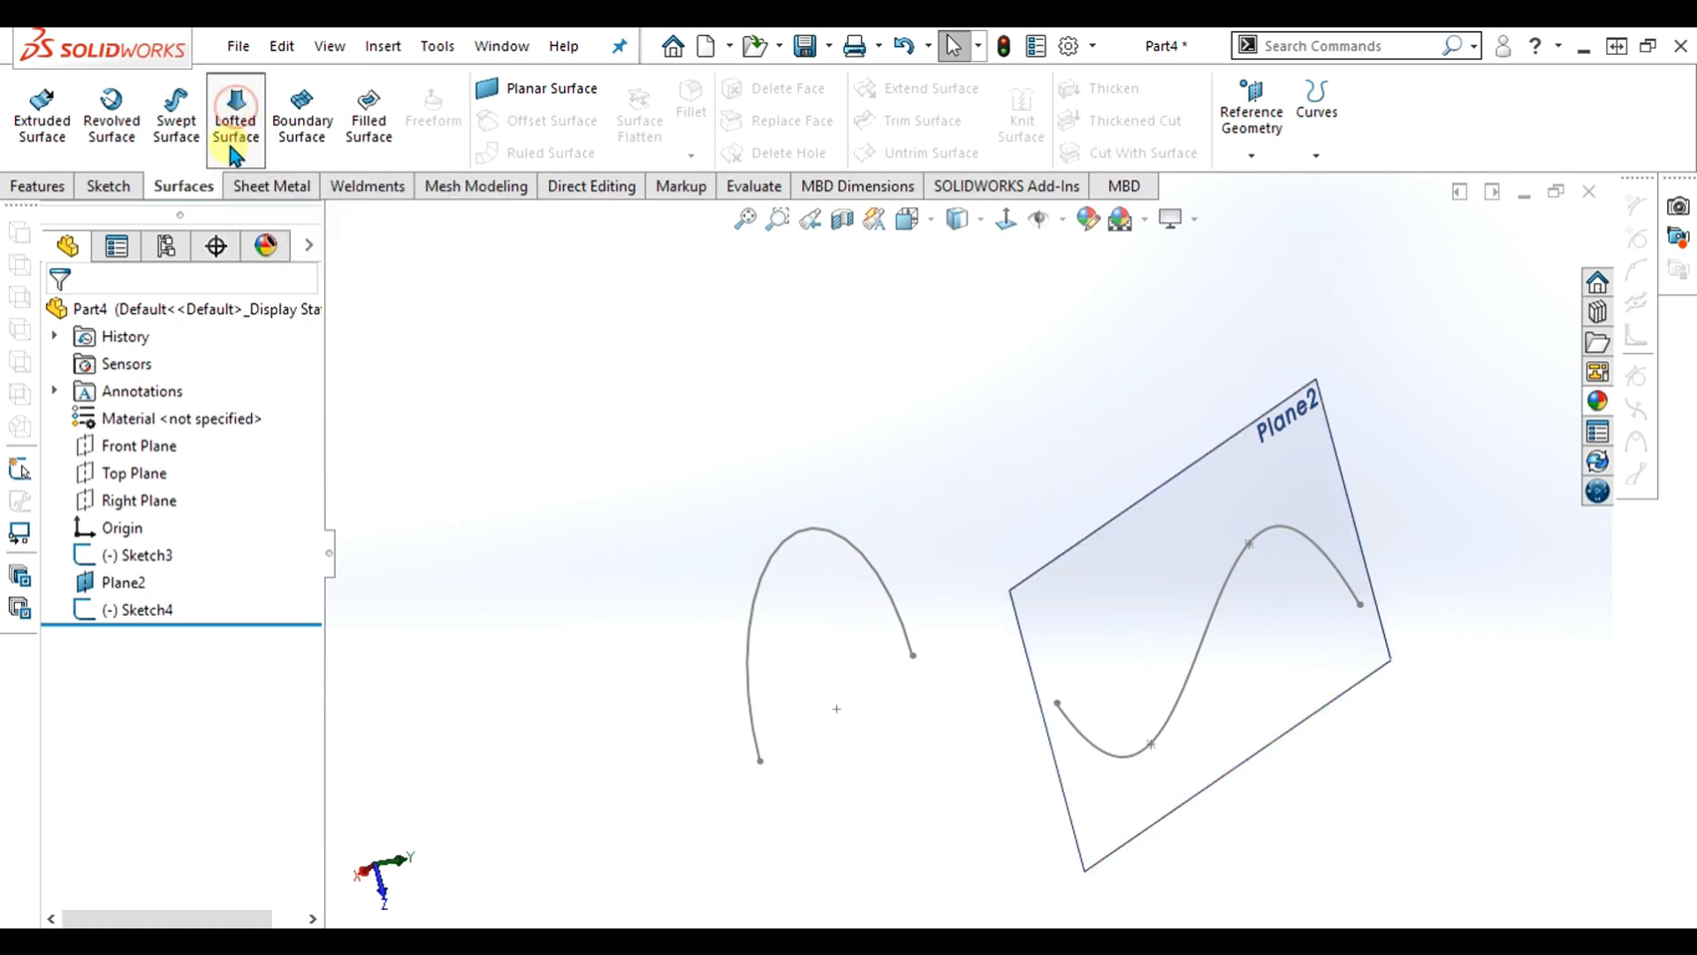
left_click(805, 527)
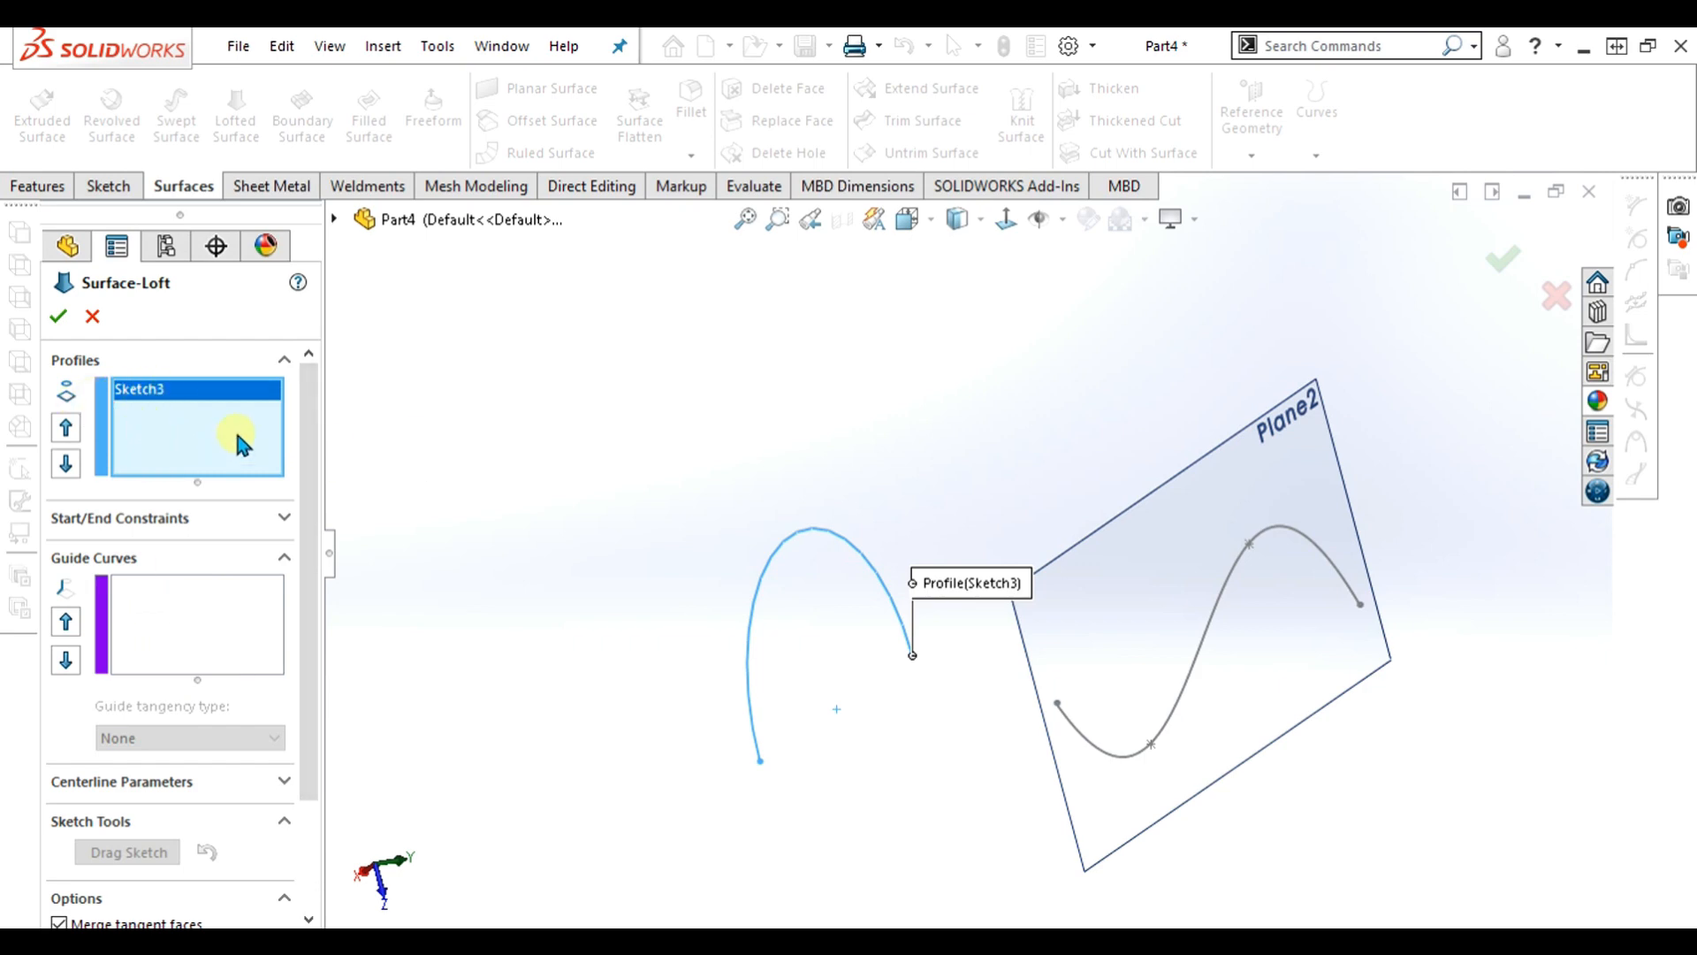
left_click(150, 633)
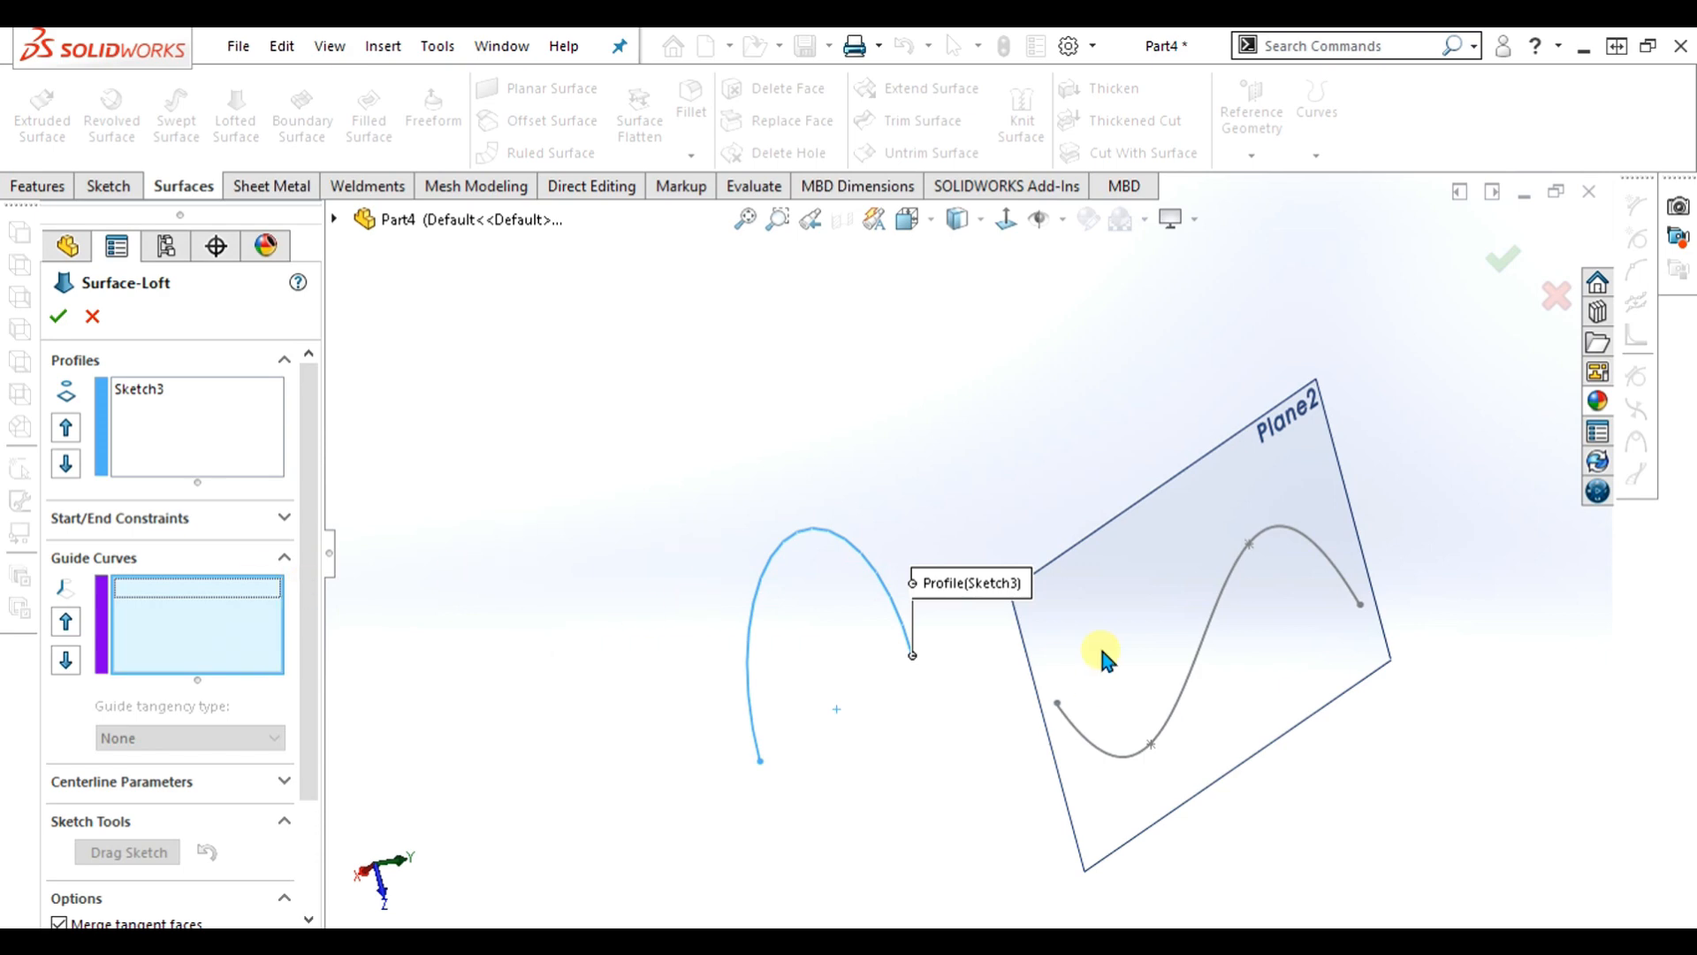
left_click(260, 450)
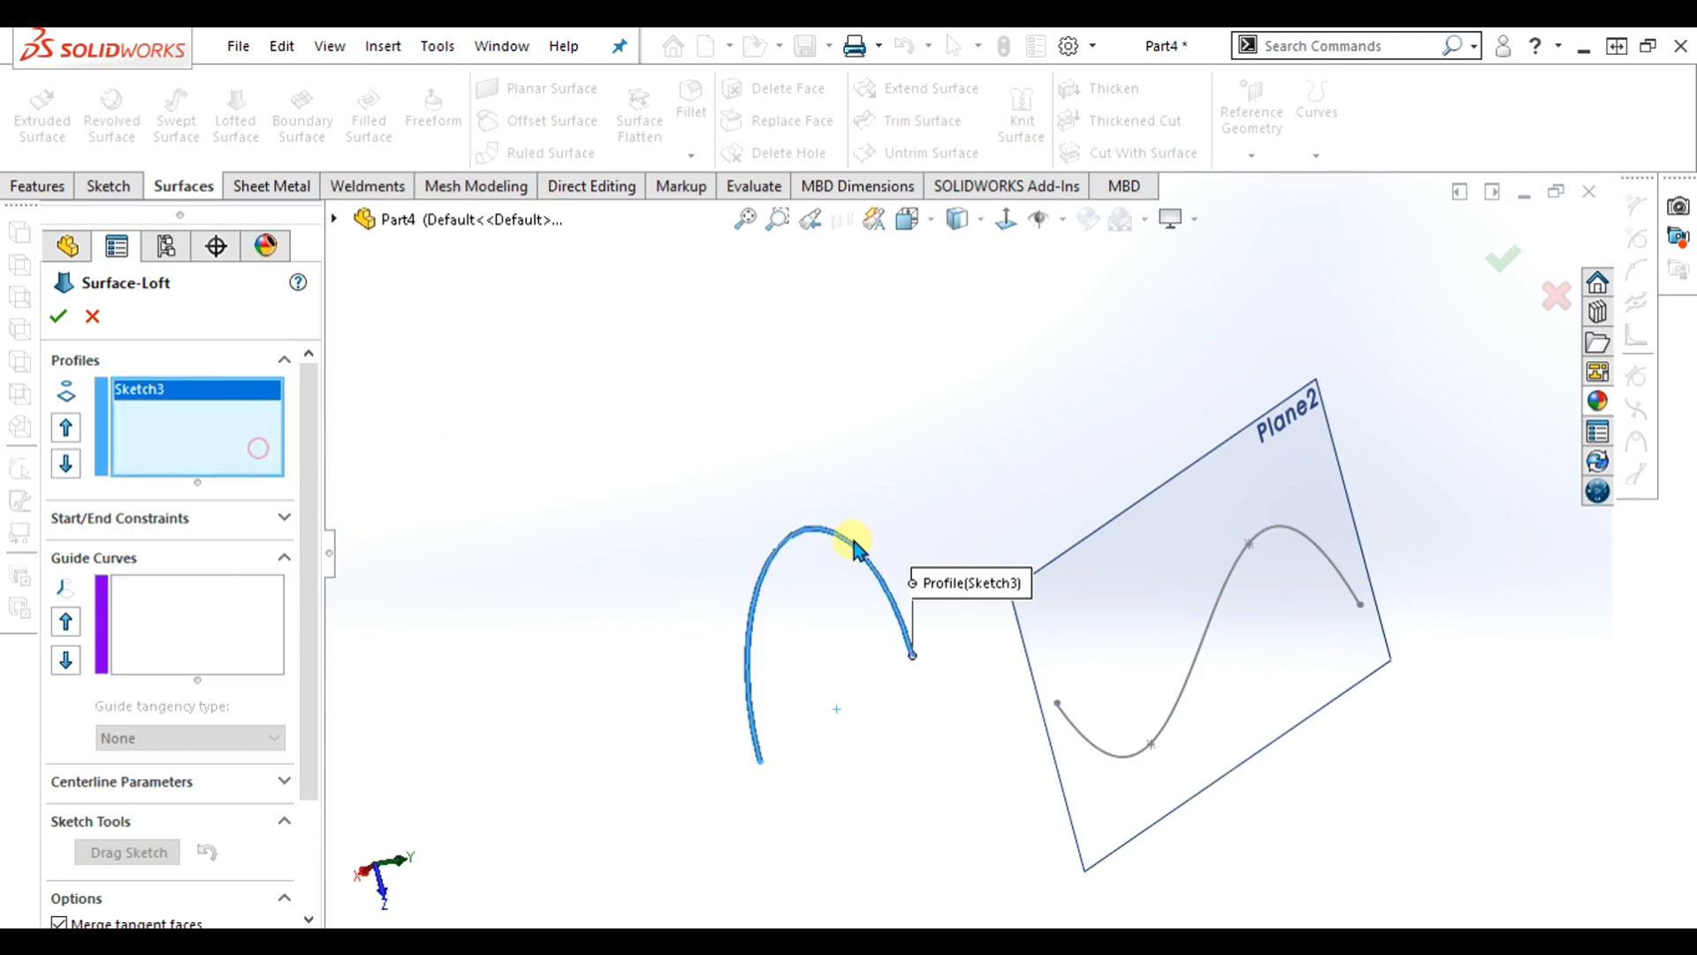
left_click(1215, 632)
mouse_move(784, 787)
middle_mouse_down()
mouse_move(888, 794)
mouse_move(884, 778)
mouse_move(1197, 667)
mouse_move(1326, 644)
mouse_move(1220, 623)
mouse_move(1046, 548)
mouse_move(1042, 575)
middle_mouse_up()
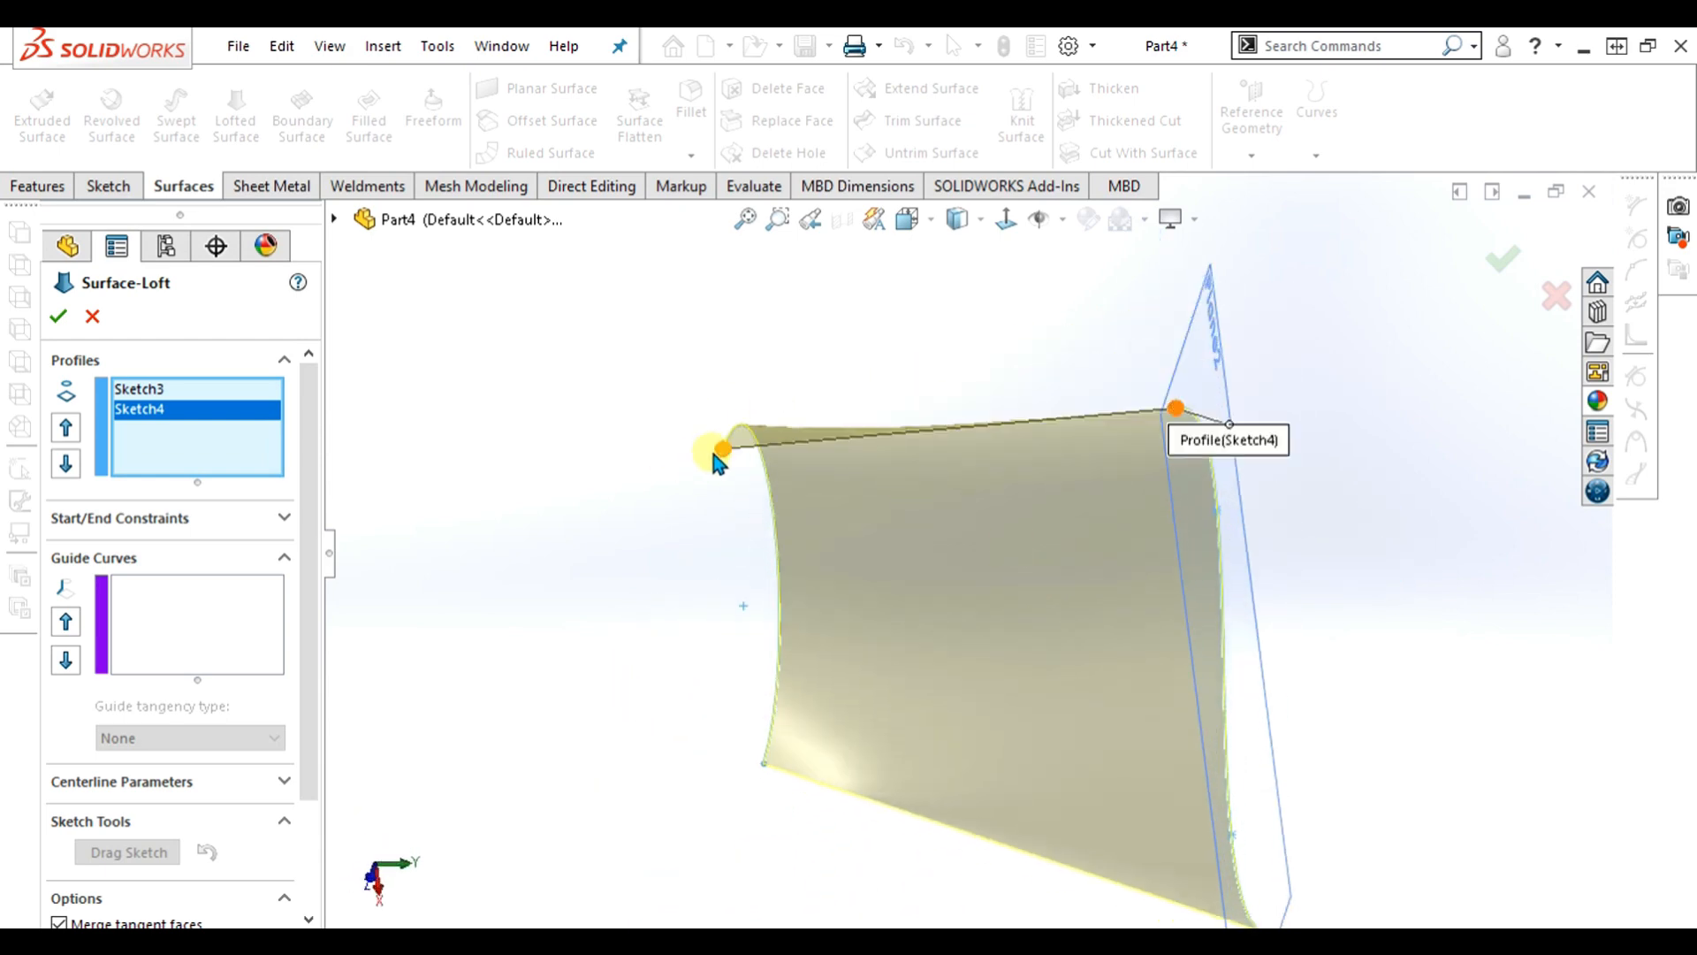
- Move both connector points of the surface loft to the opposite ends of the arc and spline profiles
left_click_drag(718, 462, 883, 720)
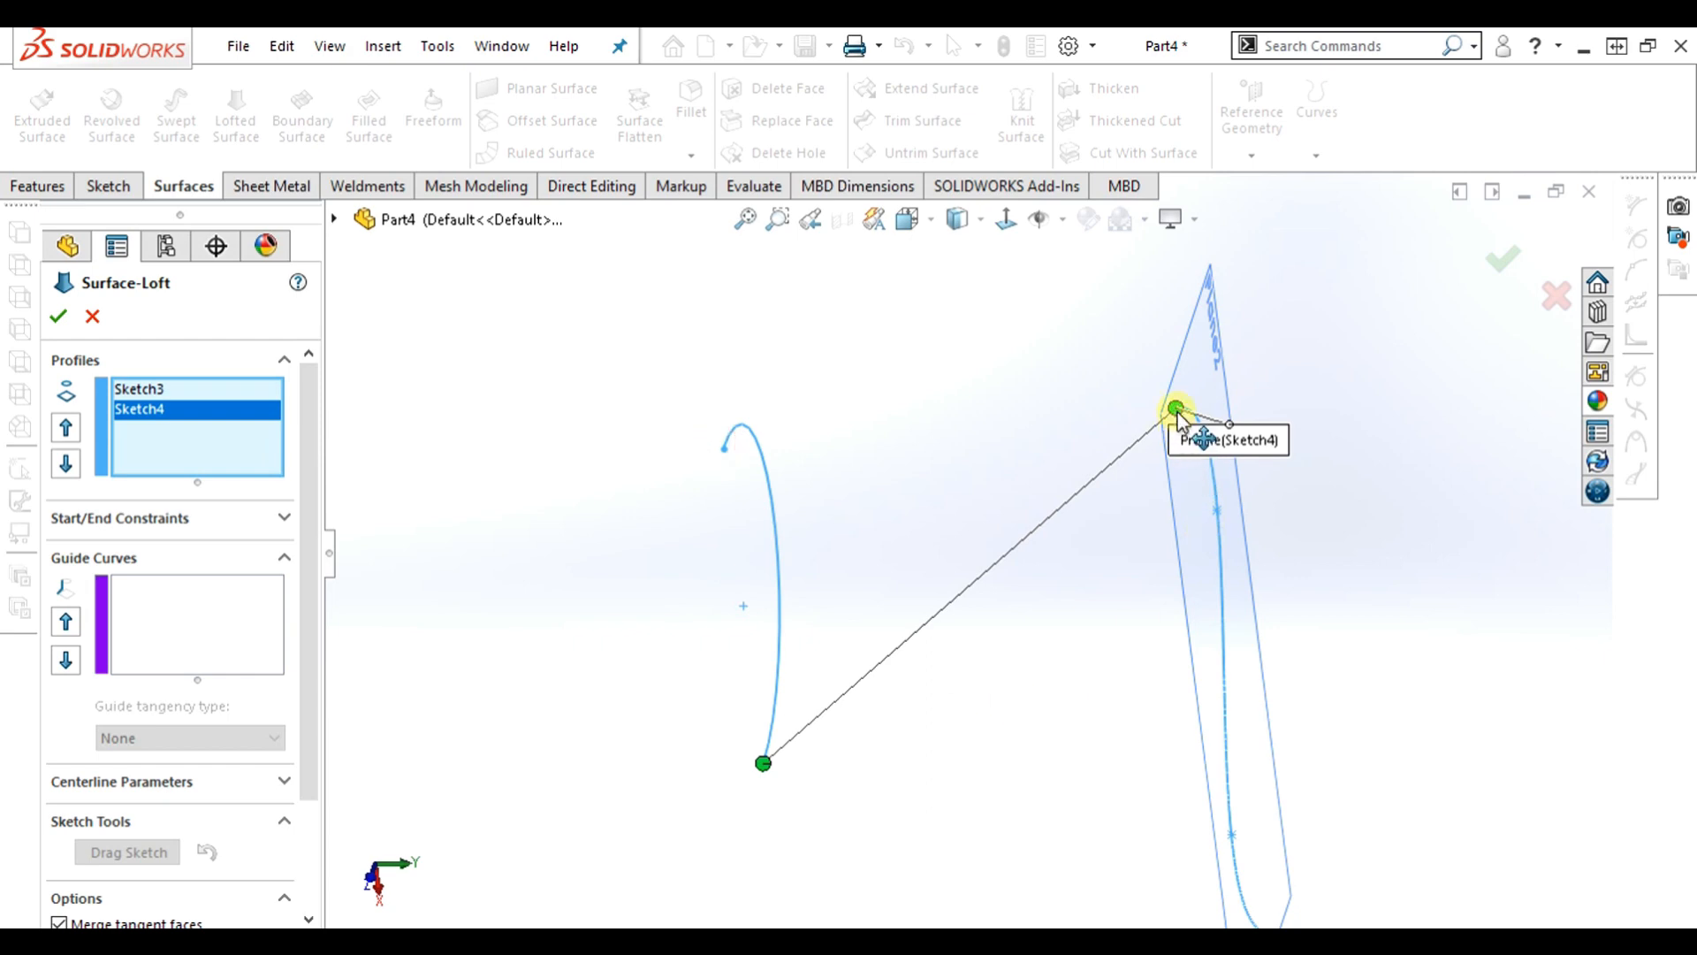
left_click_drag(1179, 415, 1203, 826)
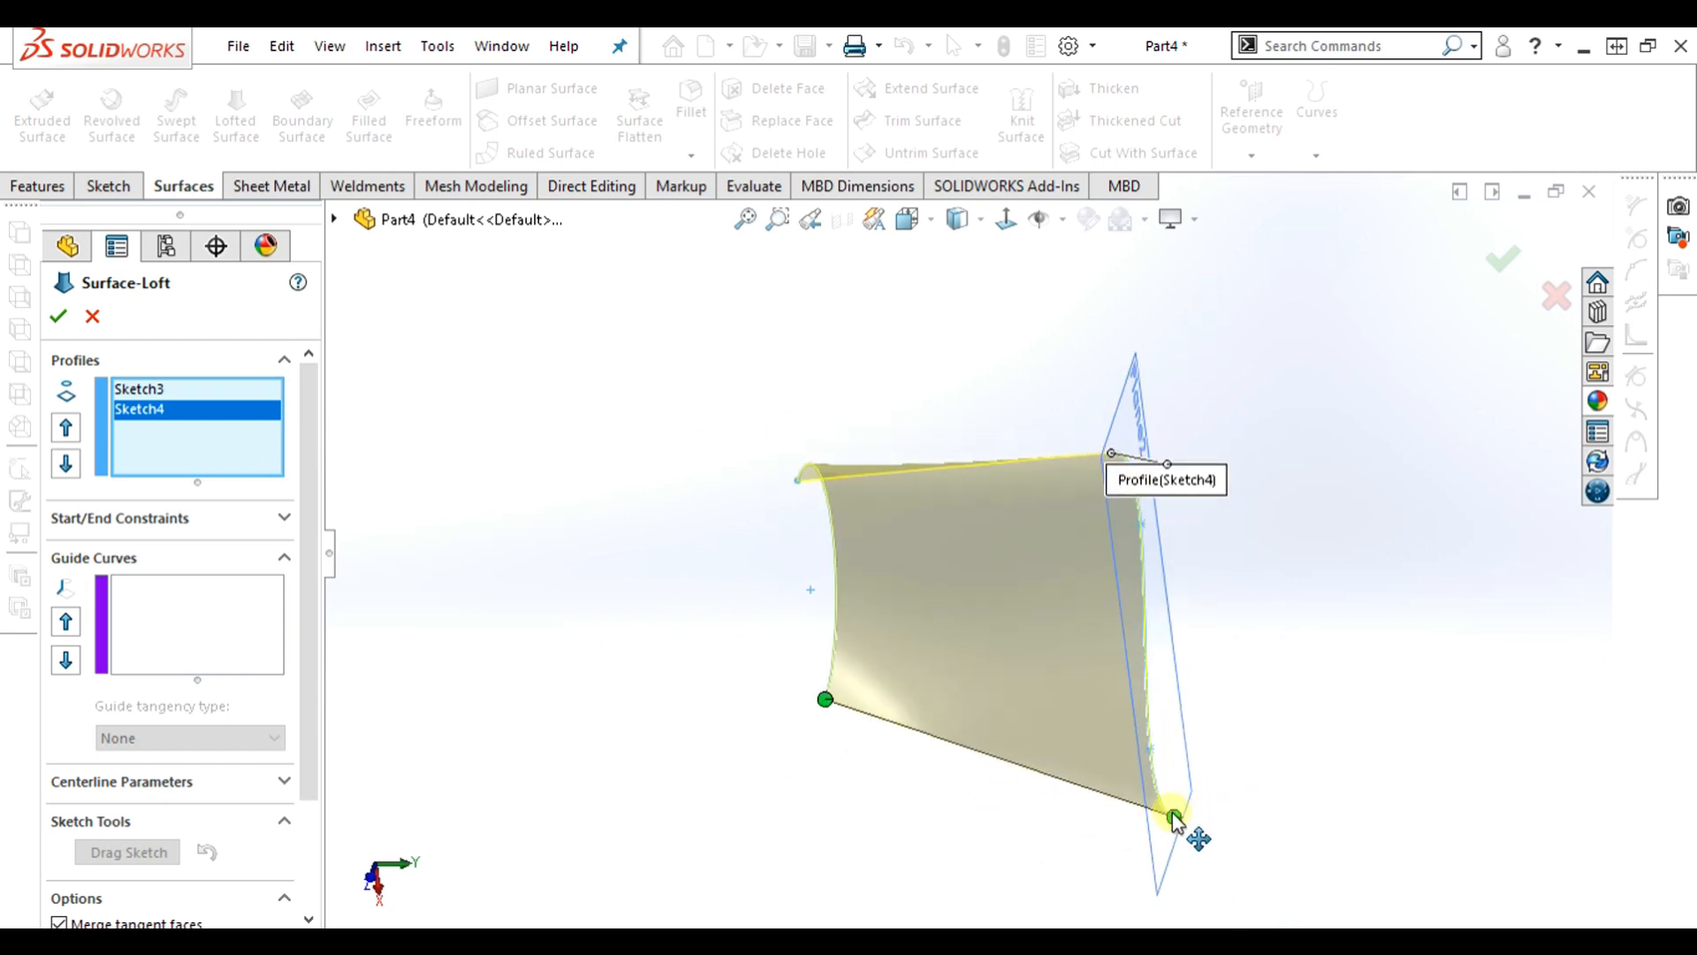
left_click_drag(1174, 821, 1174, 759)
left_click_drag(1107, 452, 1192, 644)
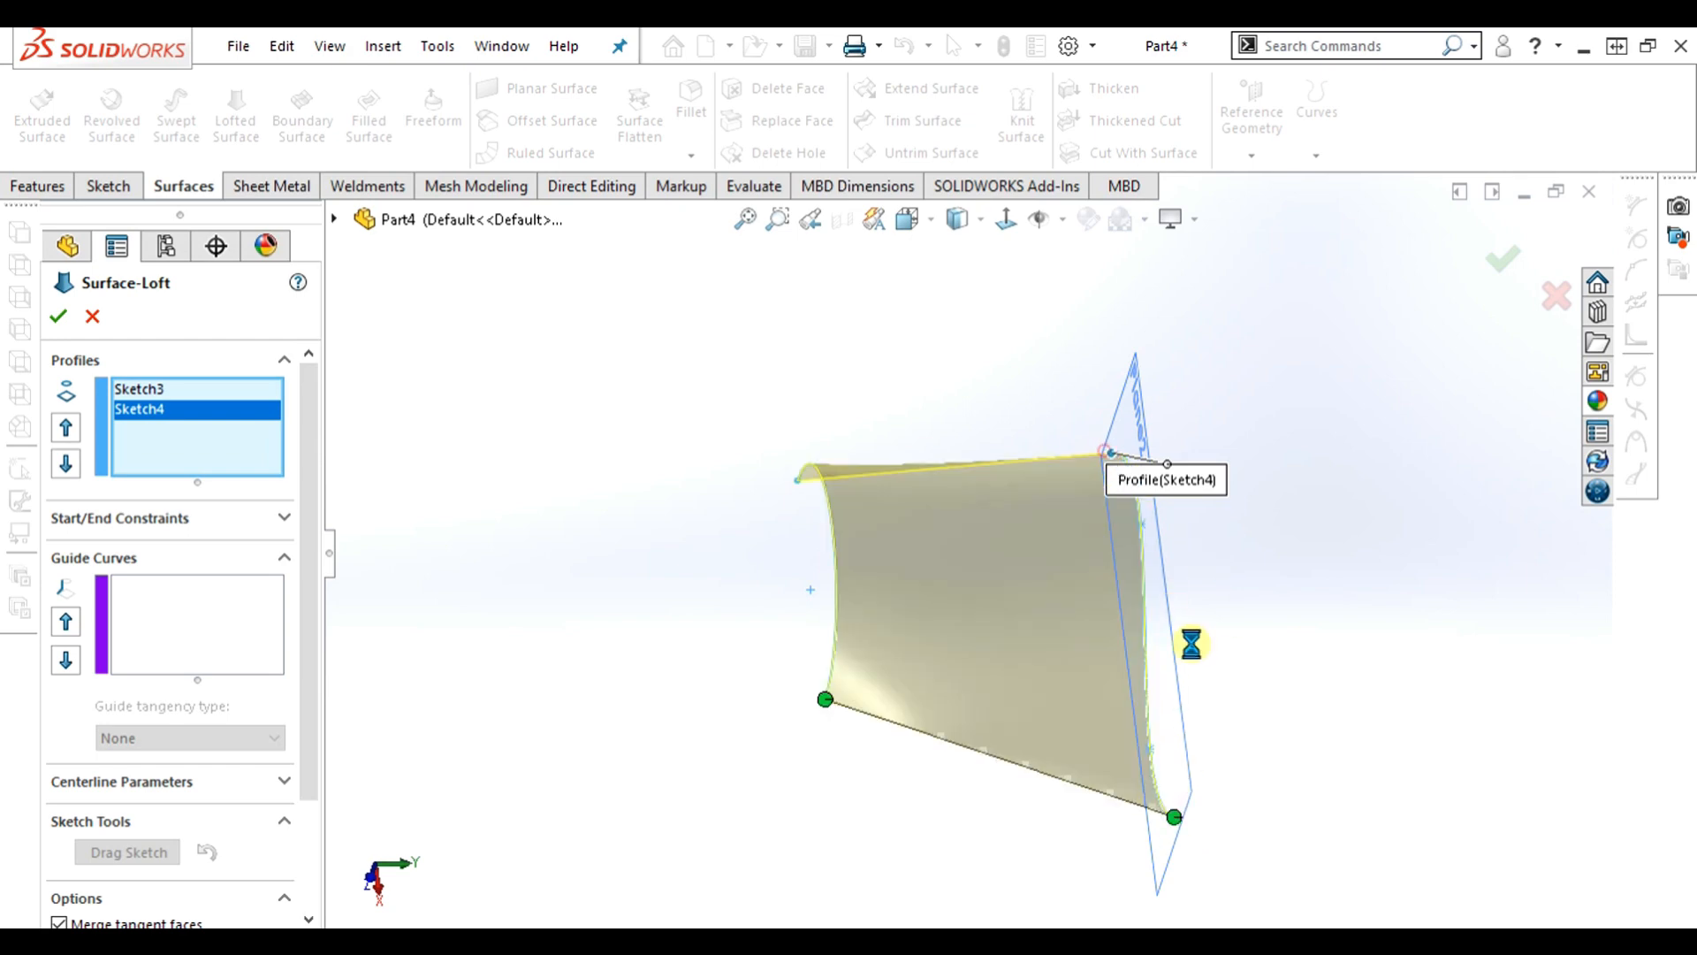
- Set the surface loft's start constraint to Normal To Profile and lengthen the start tangent at the arc to about 1.36
left_click(152, 517)
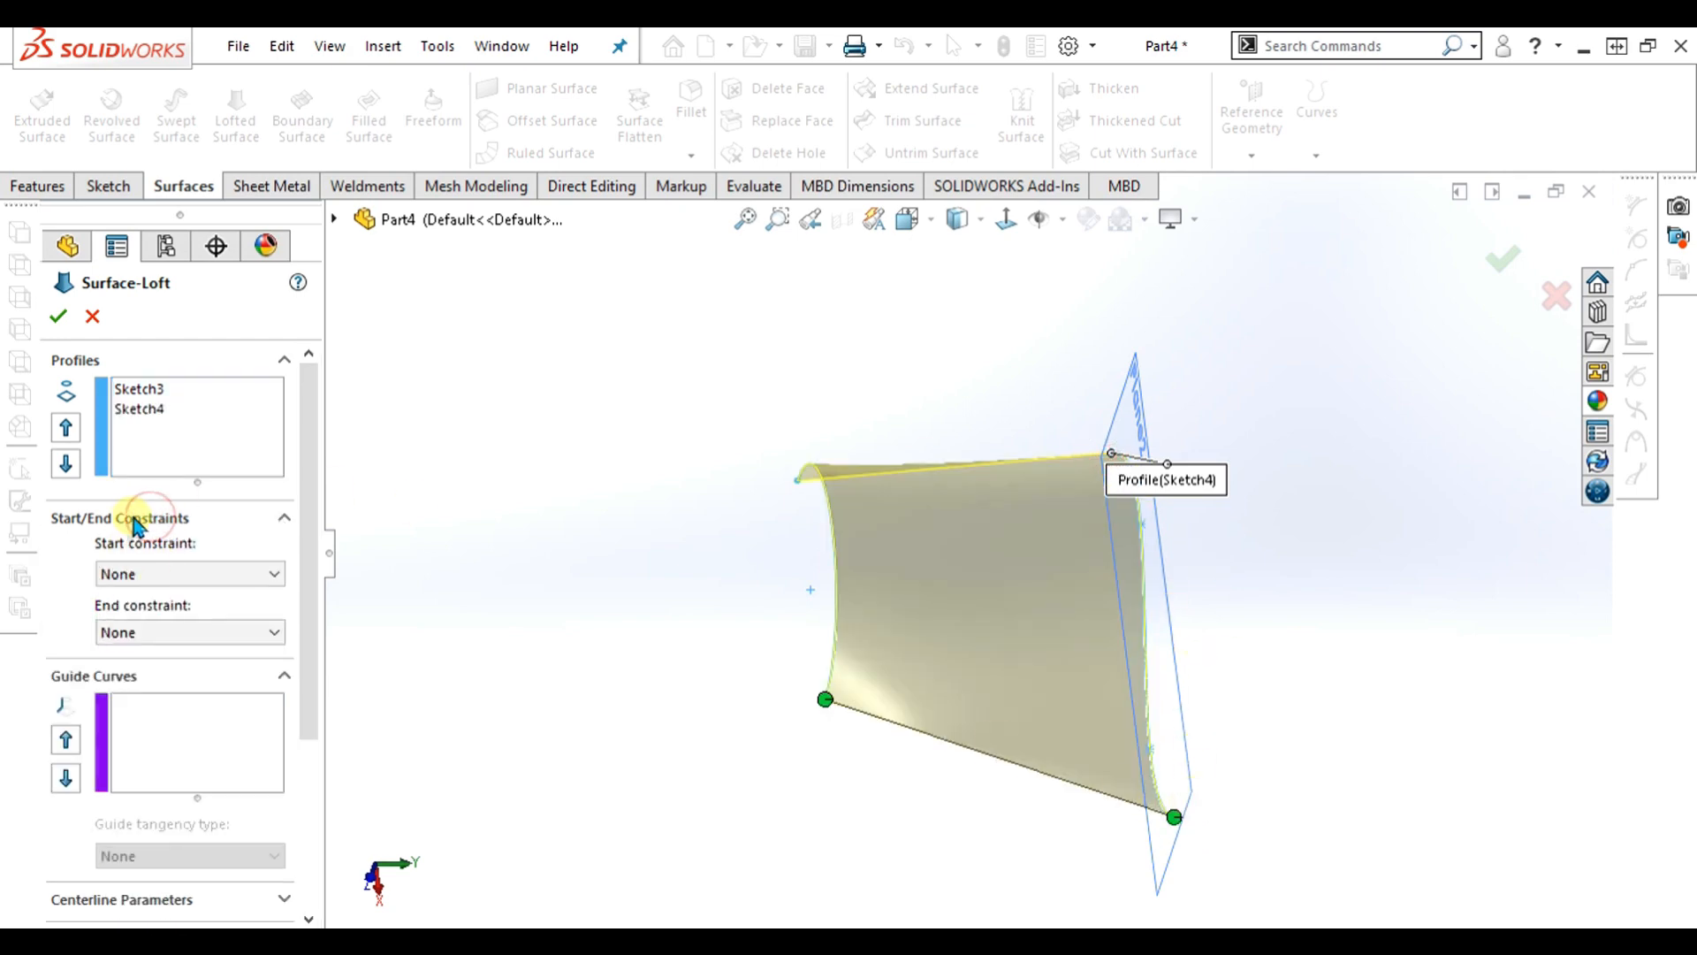
scroll(1069, 650, "down", 1)
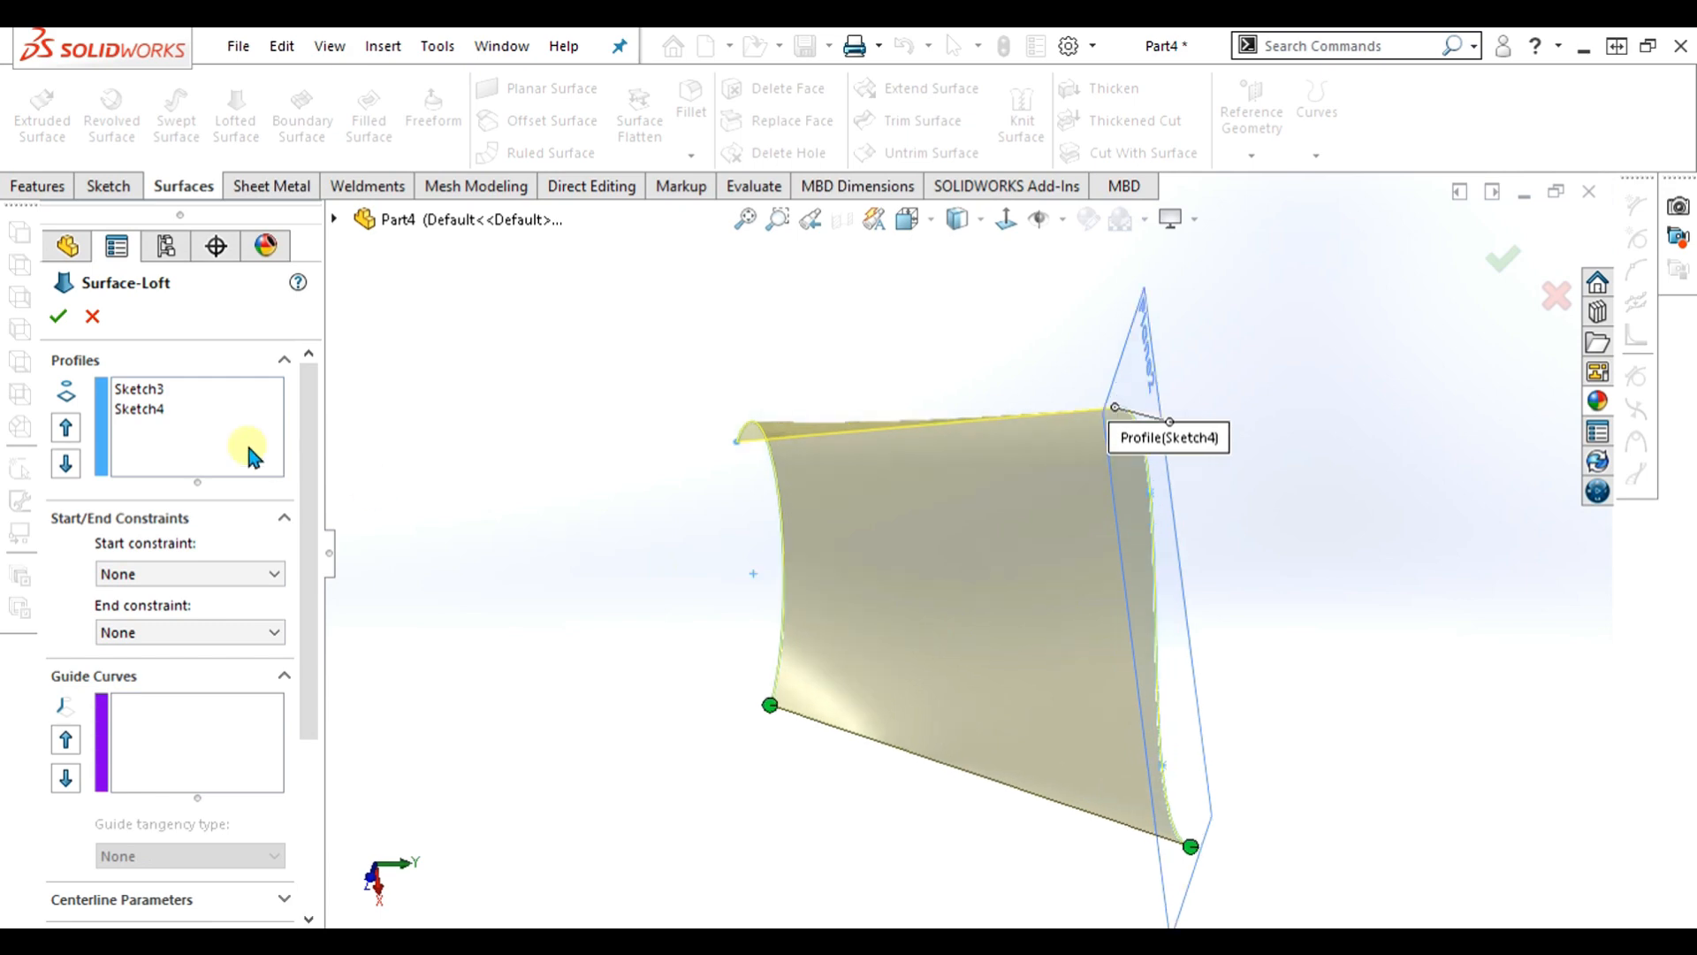
left_click(146, 390)
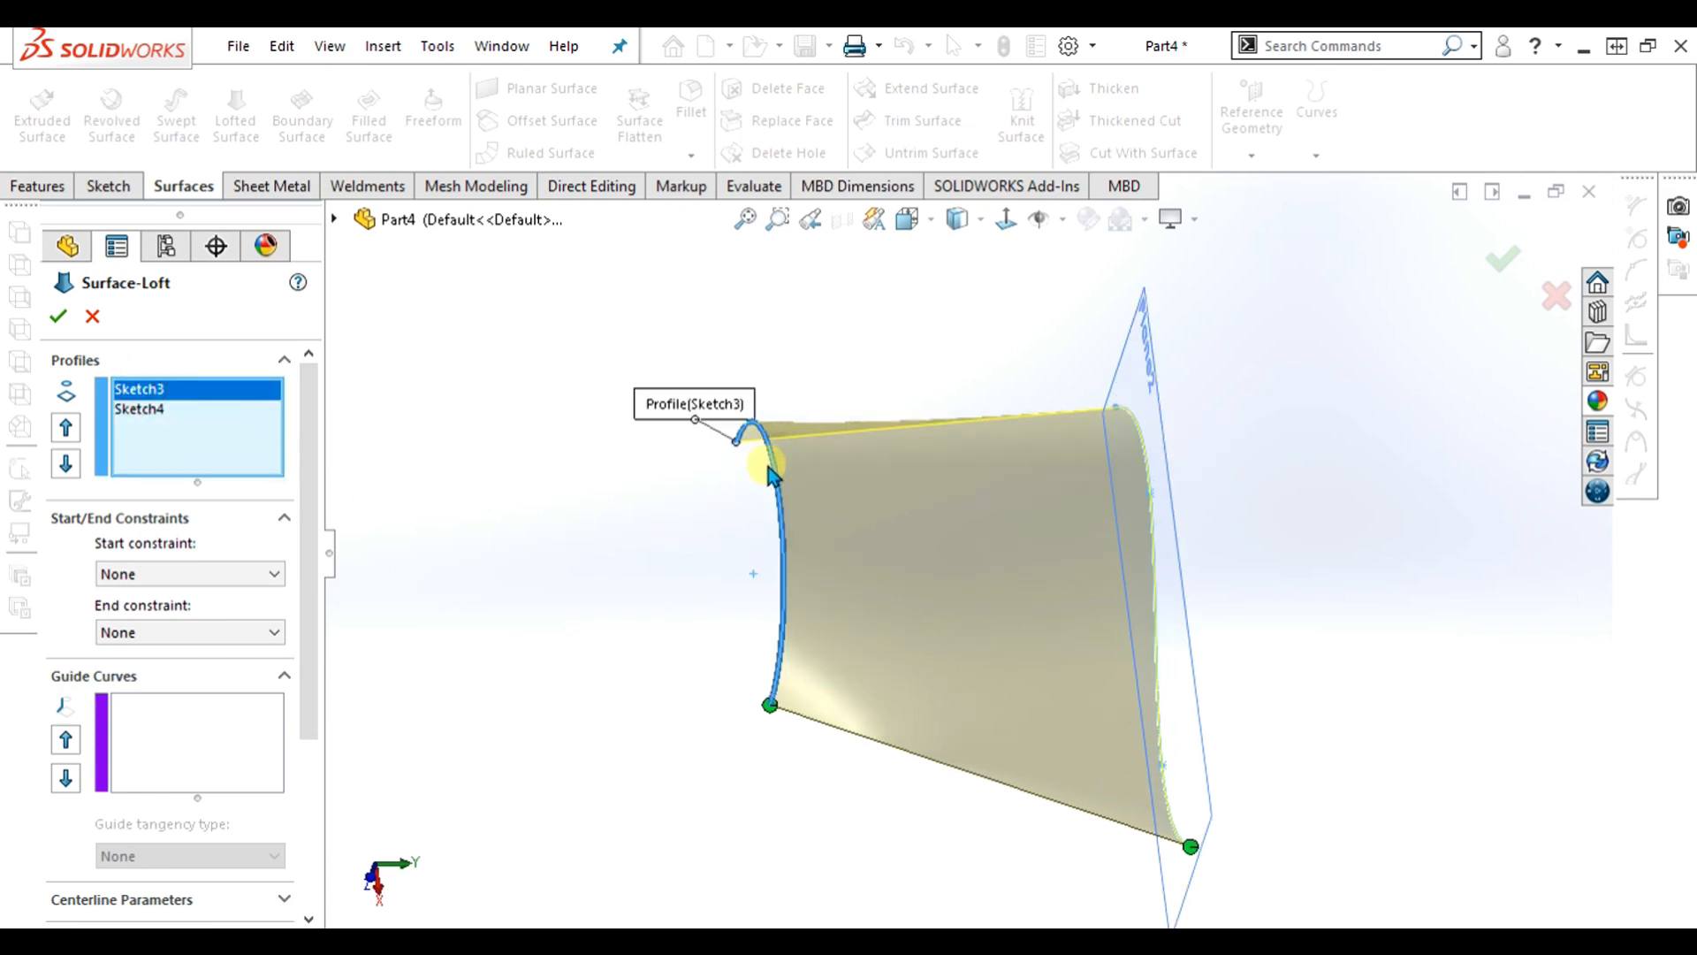
left_click(168, 410)
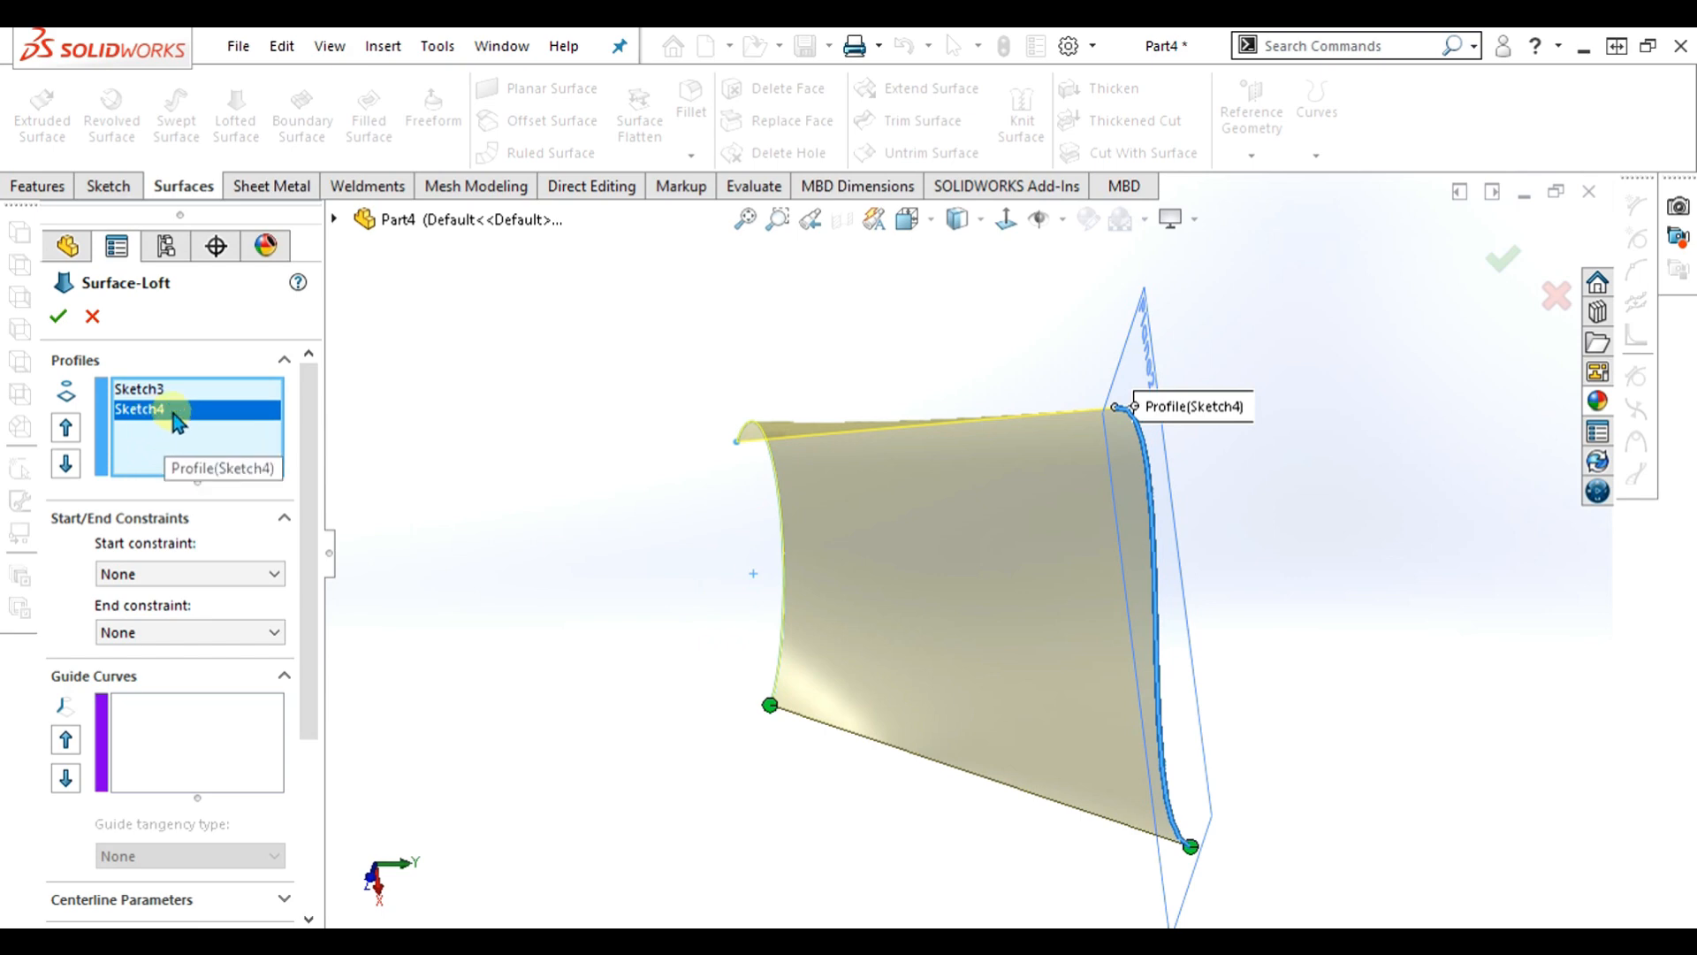
scroll(1189, 624, "down", 1)
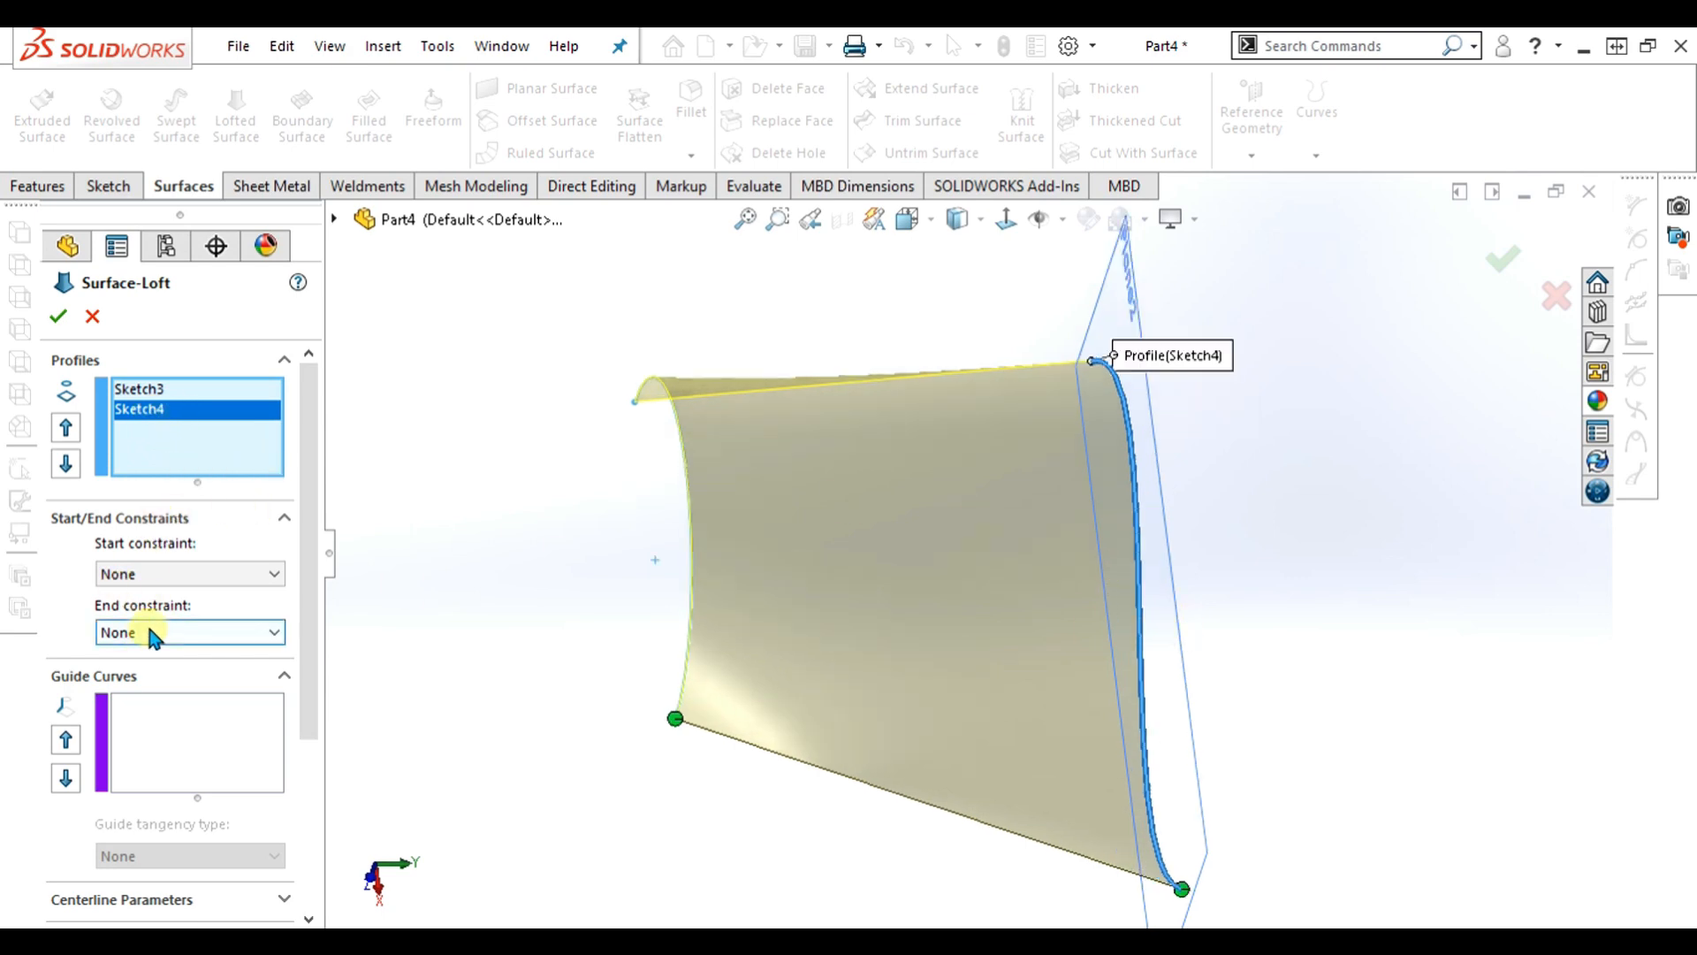
left_click(161, 573)
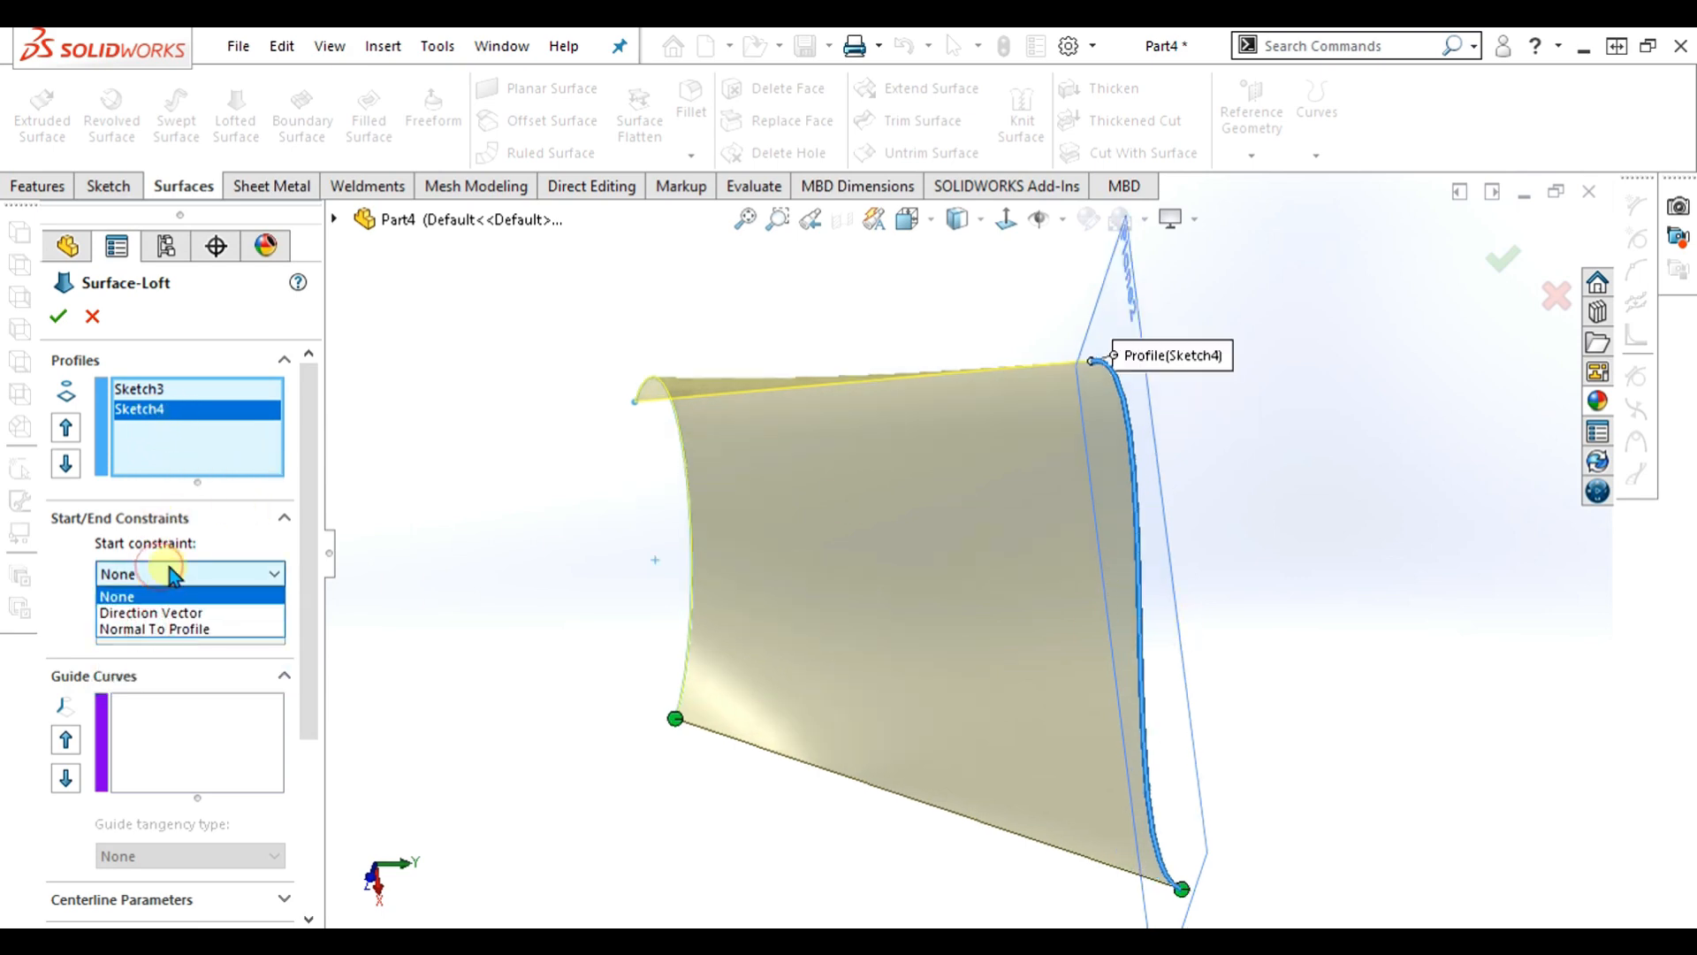
left_click(168, 631)
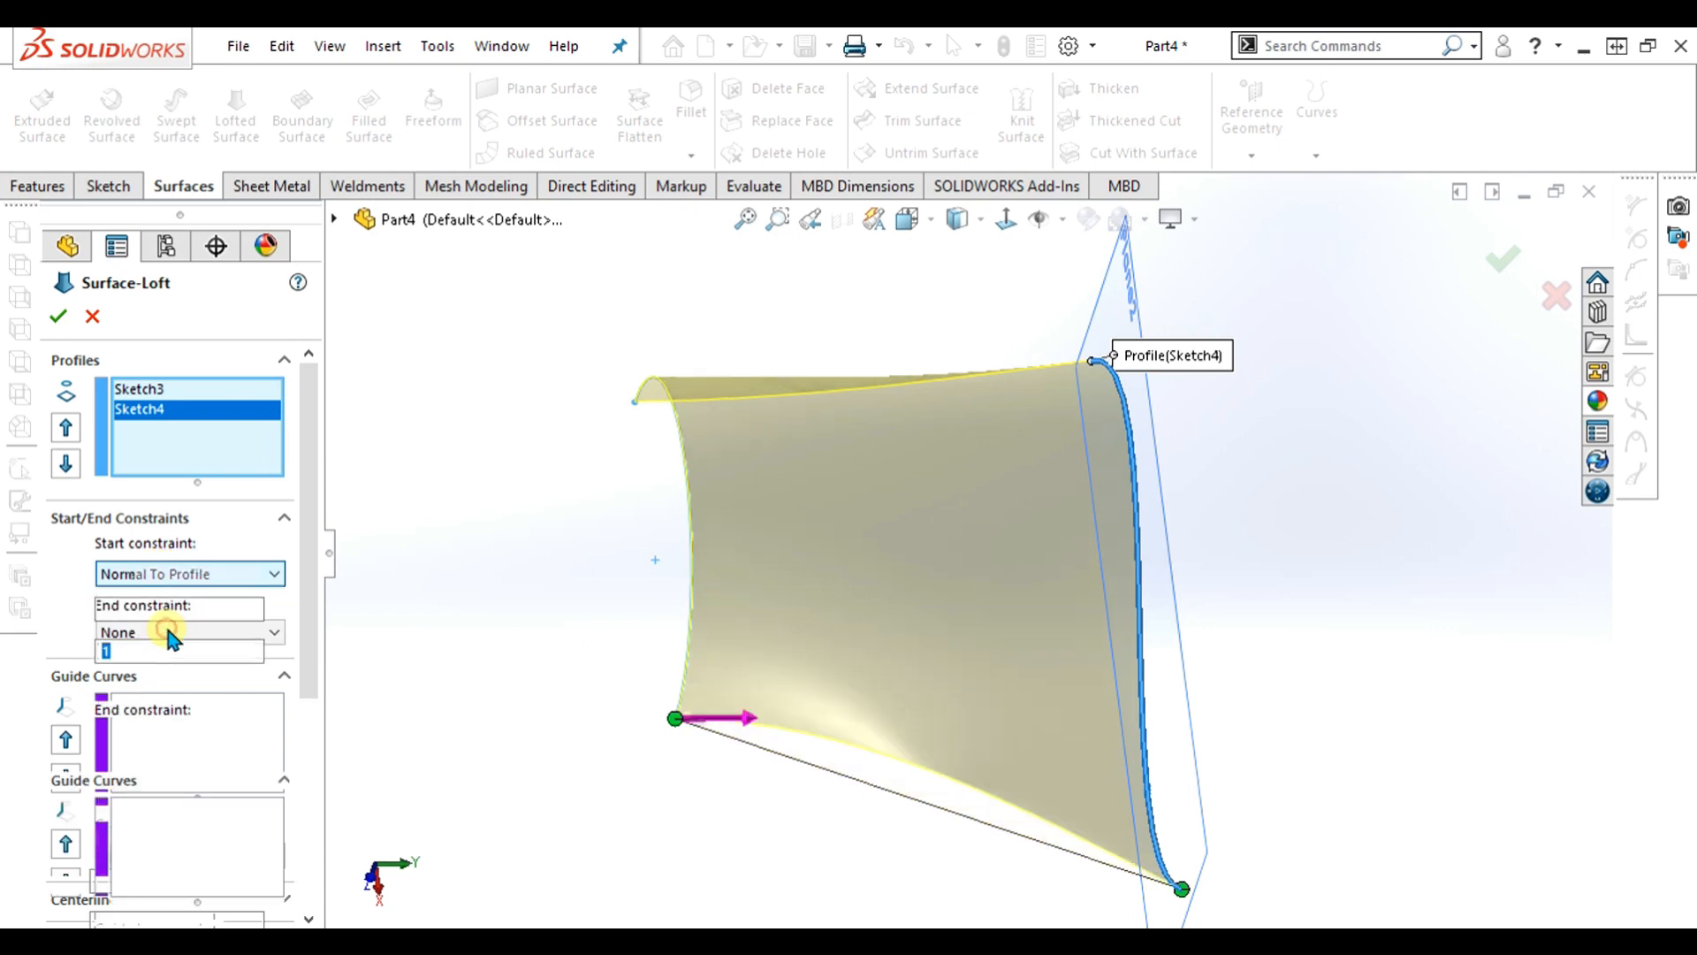
mouse_move(784, 806)
middle_mouse_down()
mouse_move(761, 793)
mouse_move(769, 731)
mouse_move(701, 635)
middle_mouse_up()
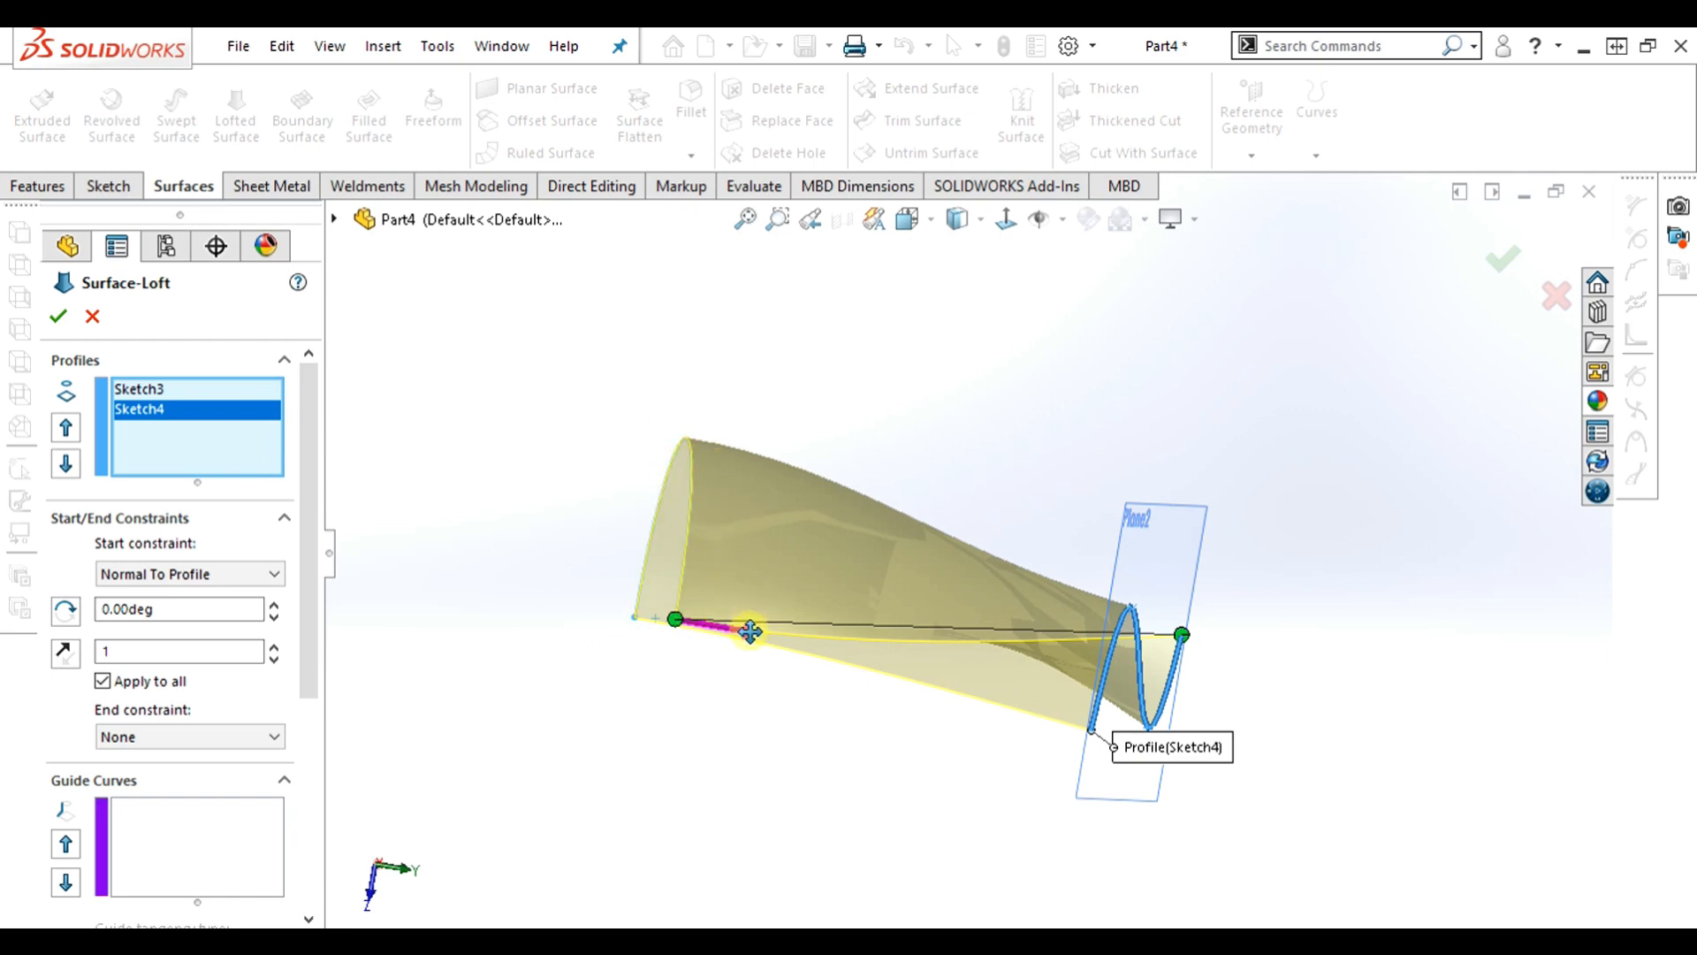
mouse_move(750, 631)
left_mouse_down()
mouse_move(859, 649)
mouse_move(758, 643)
left_mouse_up()
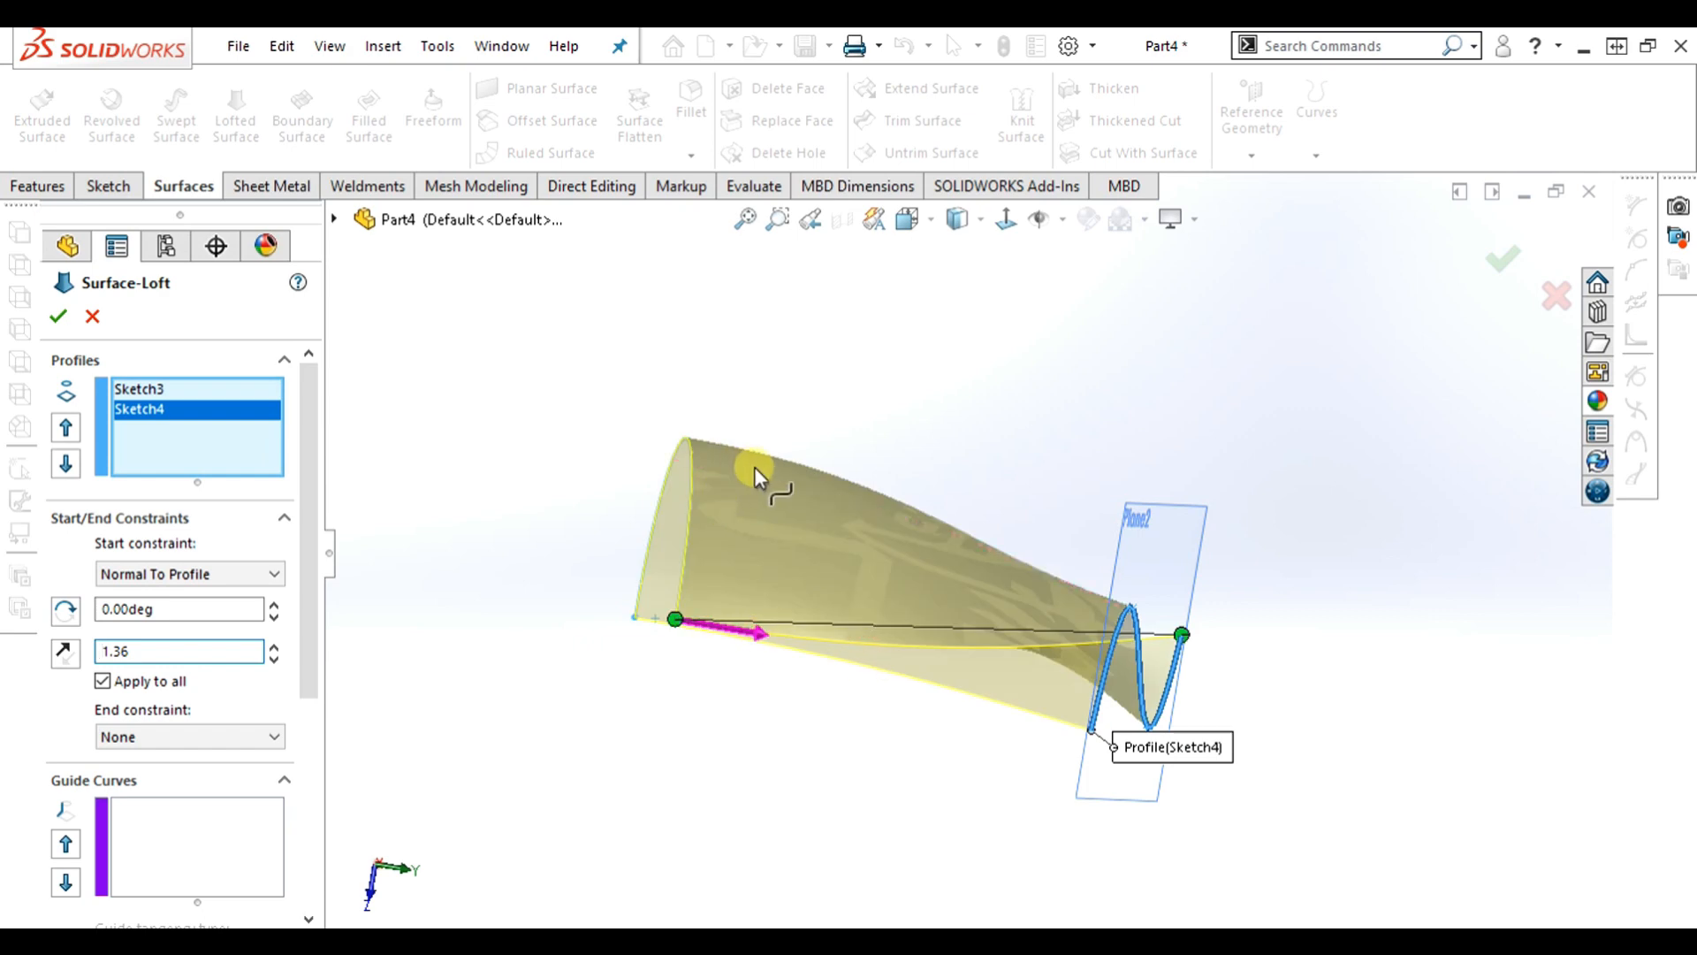
- Set the surface loft's end constraint at the spline profile to Normal To Profile
left_click(169, 739)
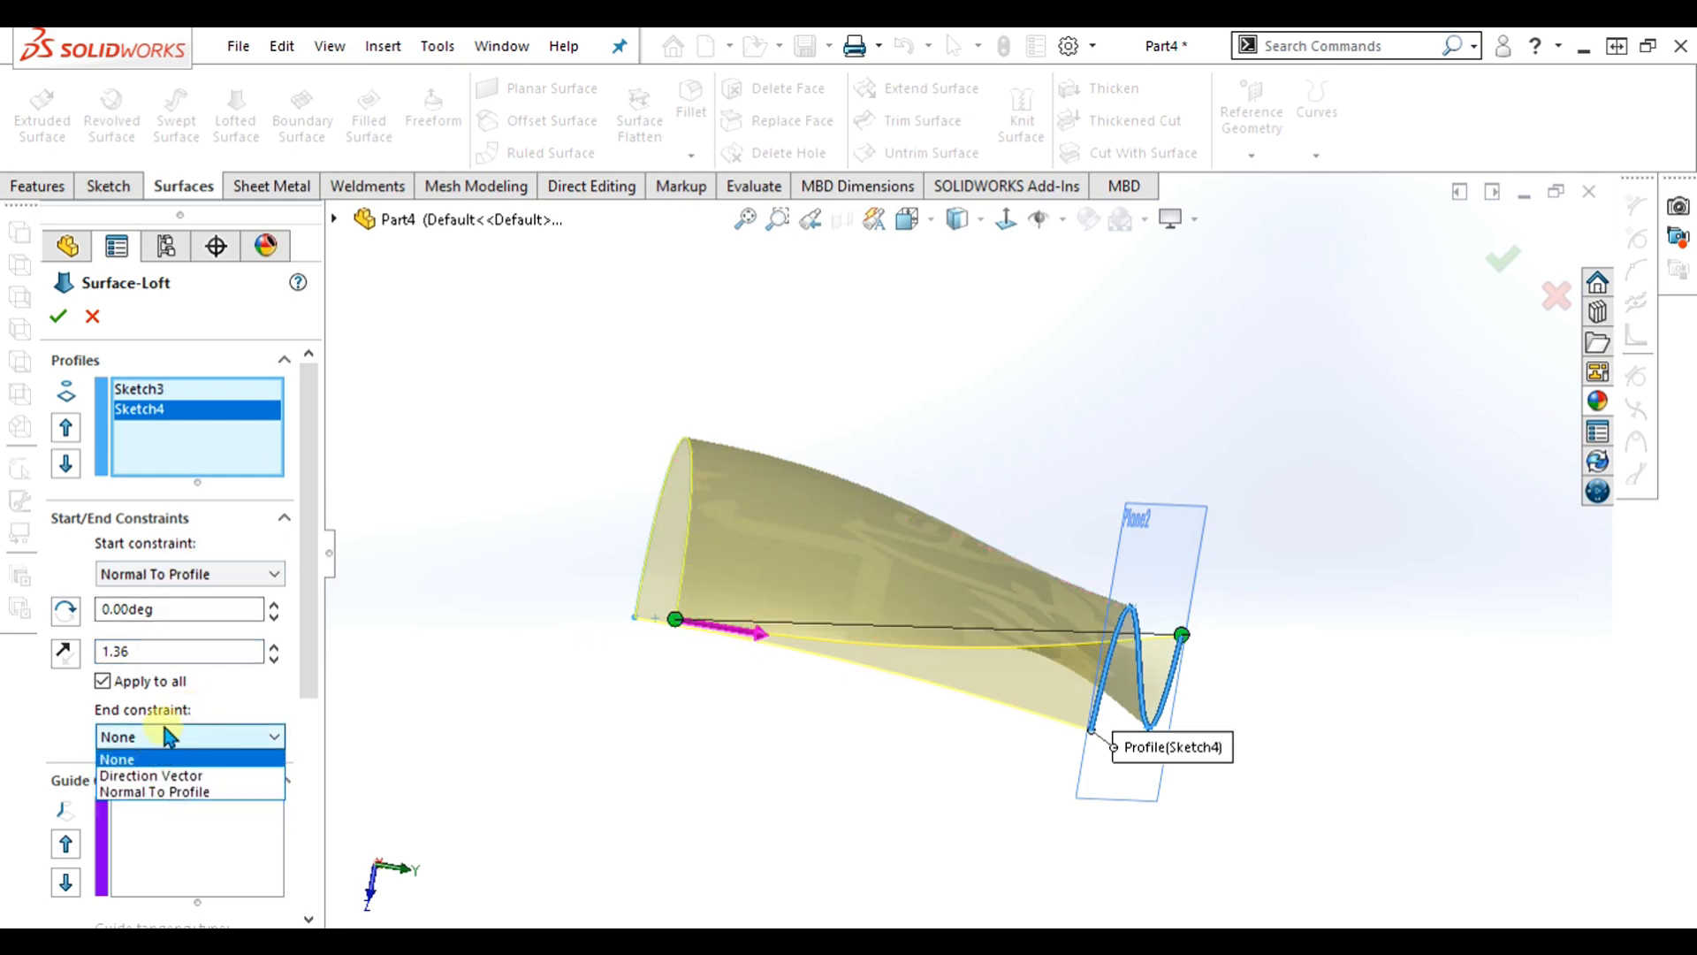
left_click(171, 792)
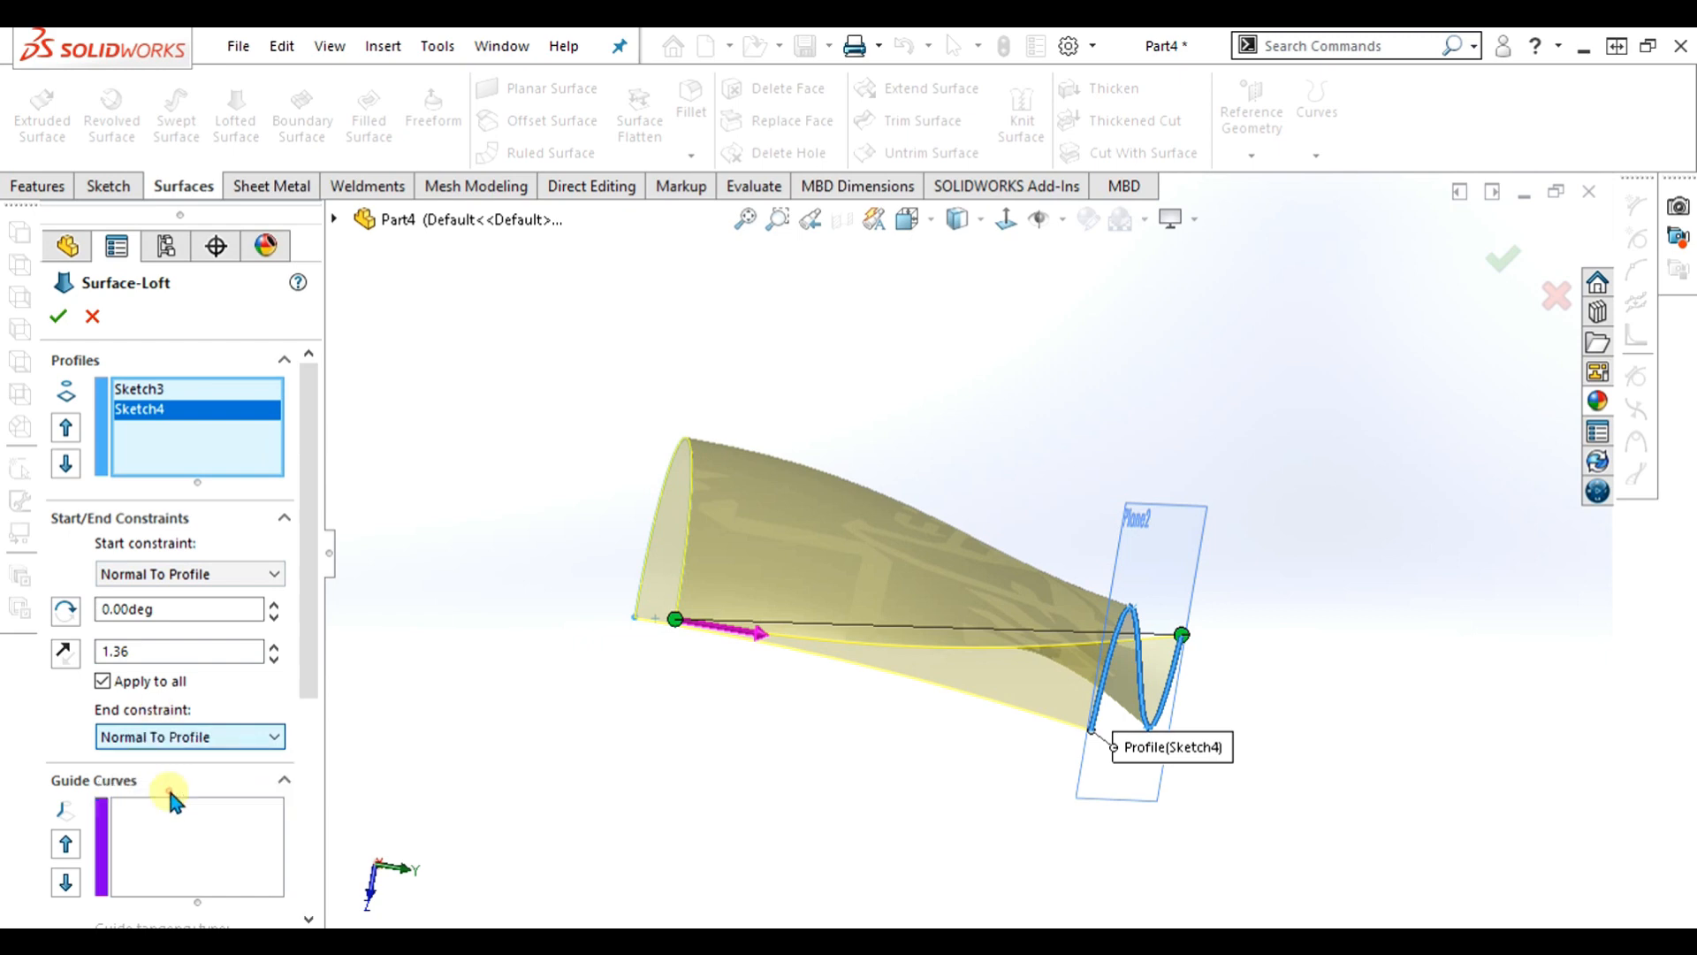
key("Down")
key("Down")
key("Down")
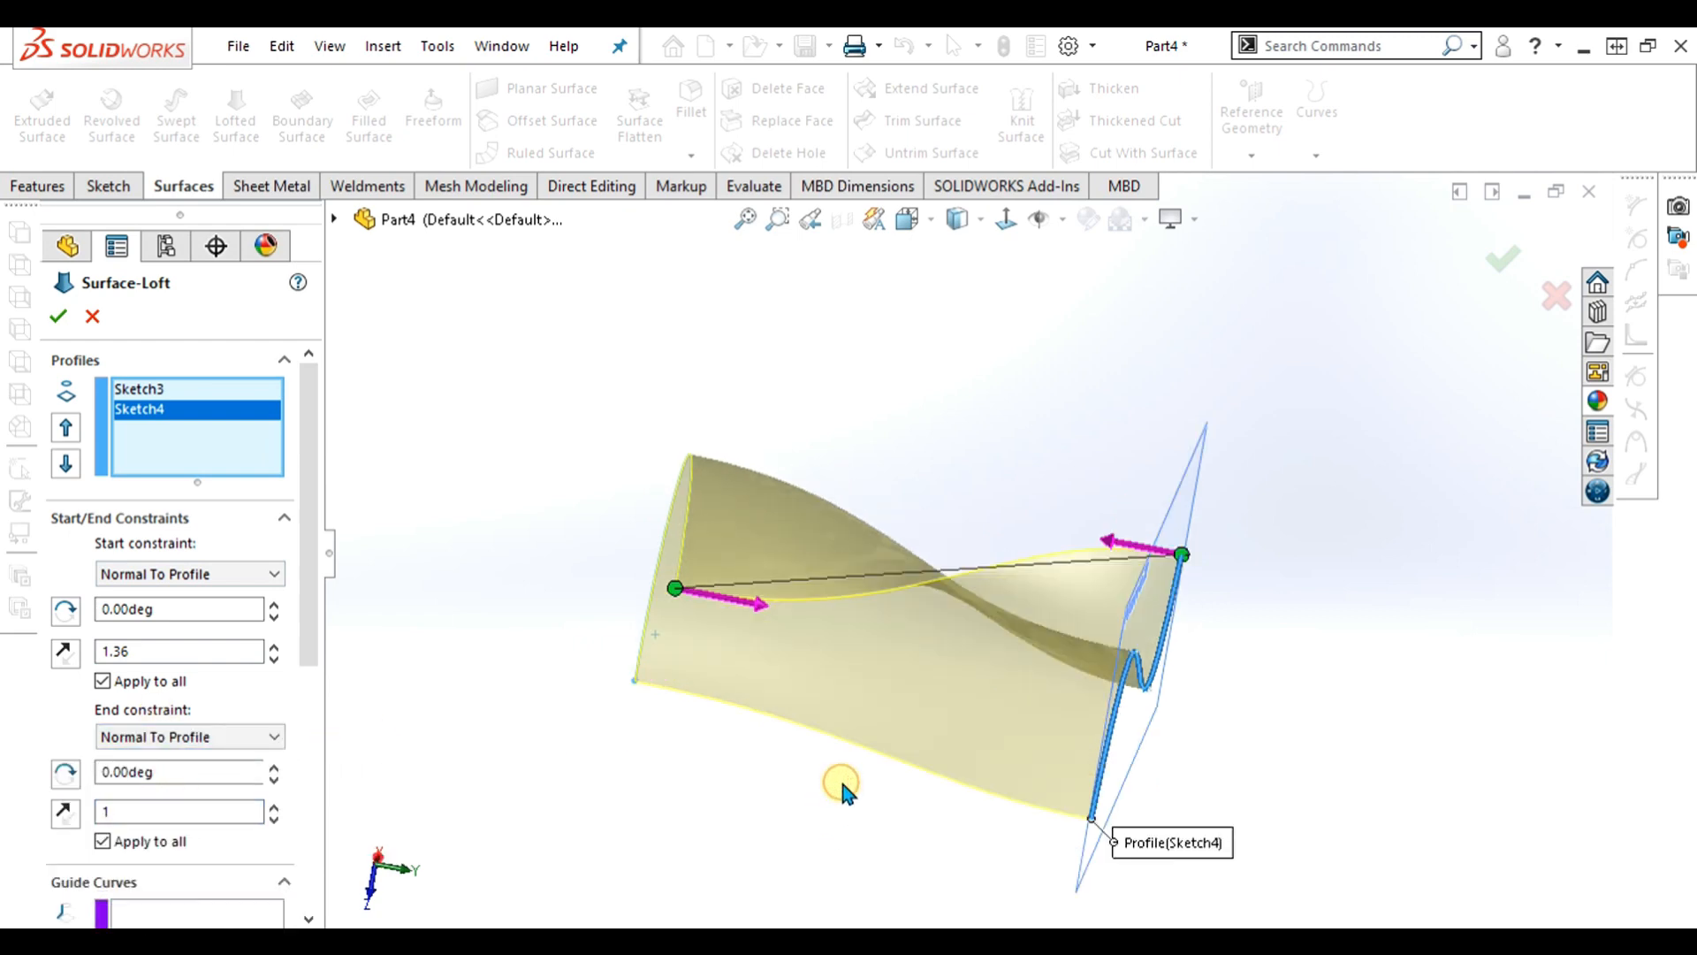
- Lengthen the end tangent at the spline profile to about 2.64 and accept the surface loft
key("Down")
key("Down")
key("Down")
key("Down")
key("Down")
key("Down")
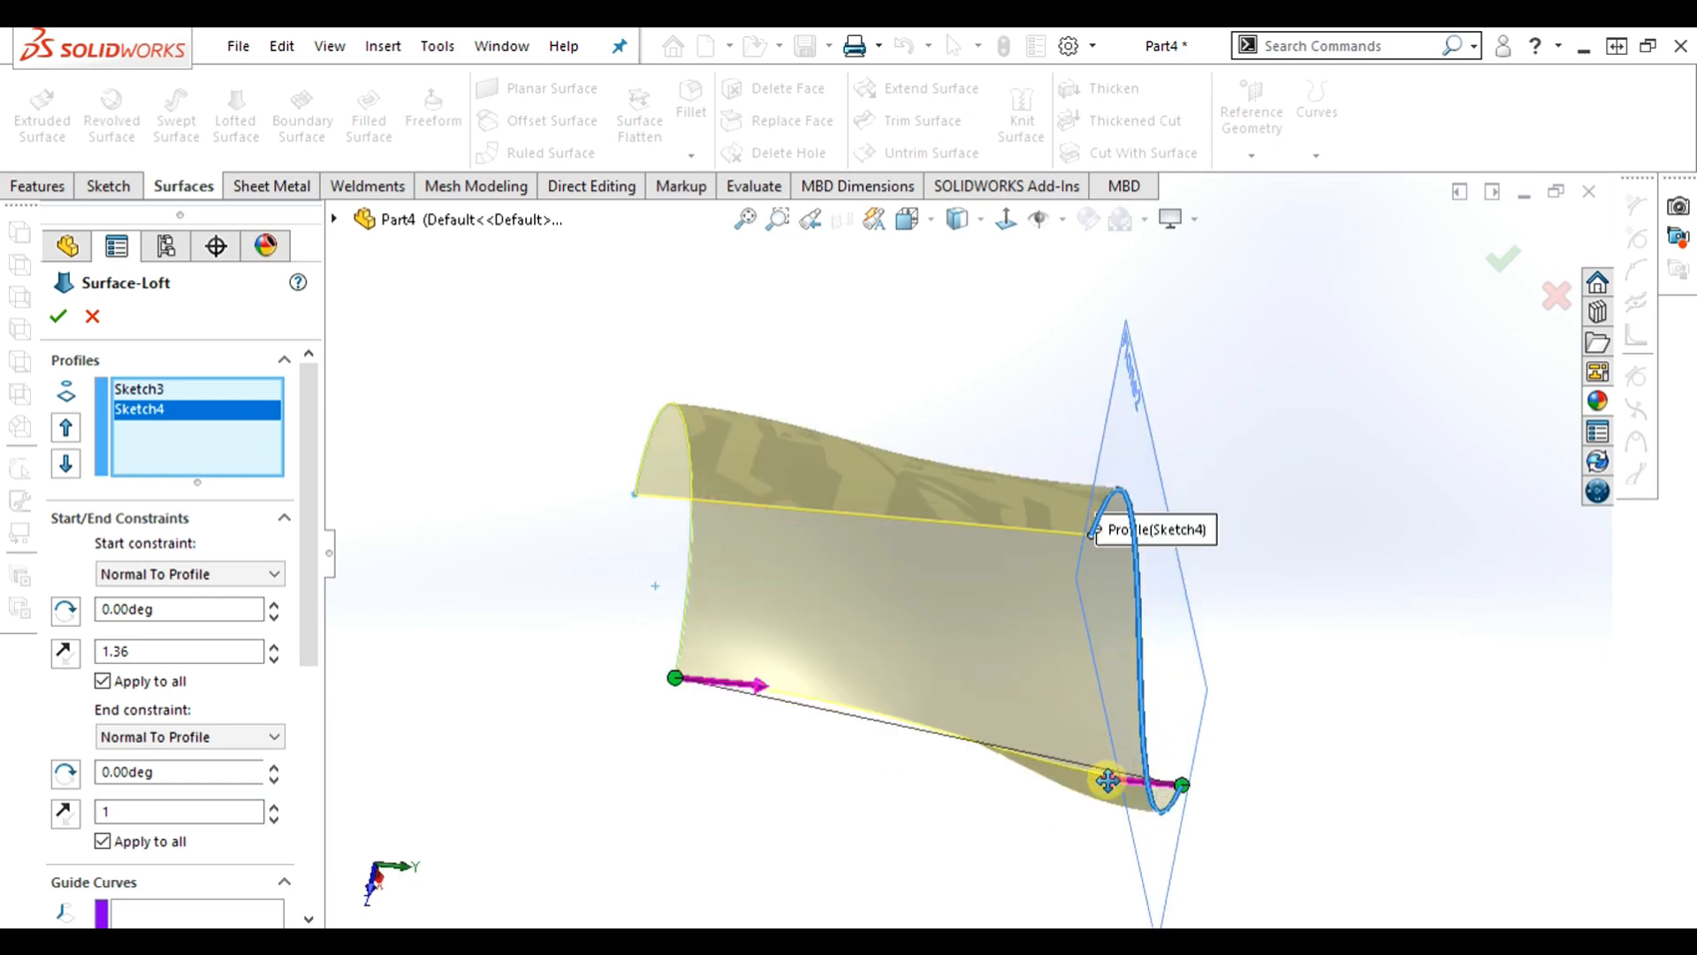
left_click_drag(1108, 781, 1069, 775)
left_click(872, 831)
key("Up")
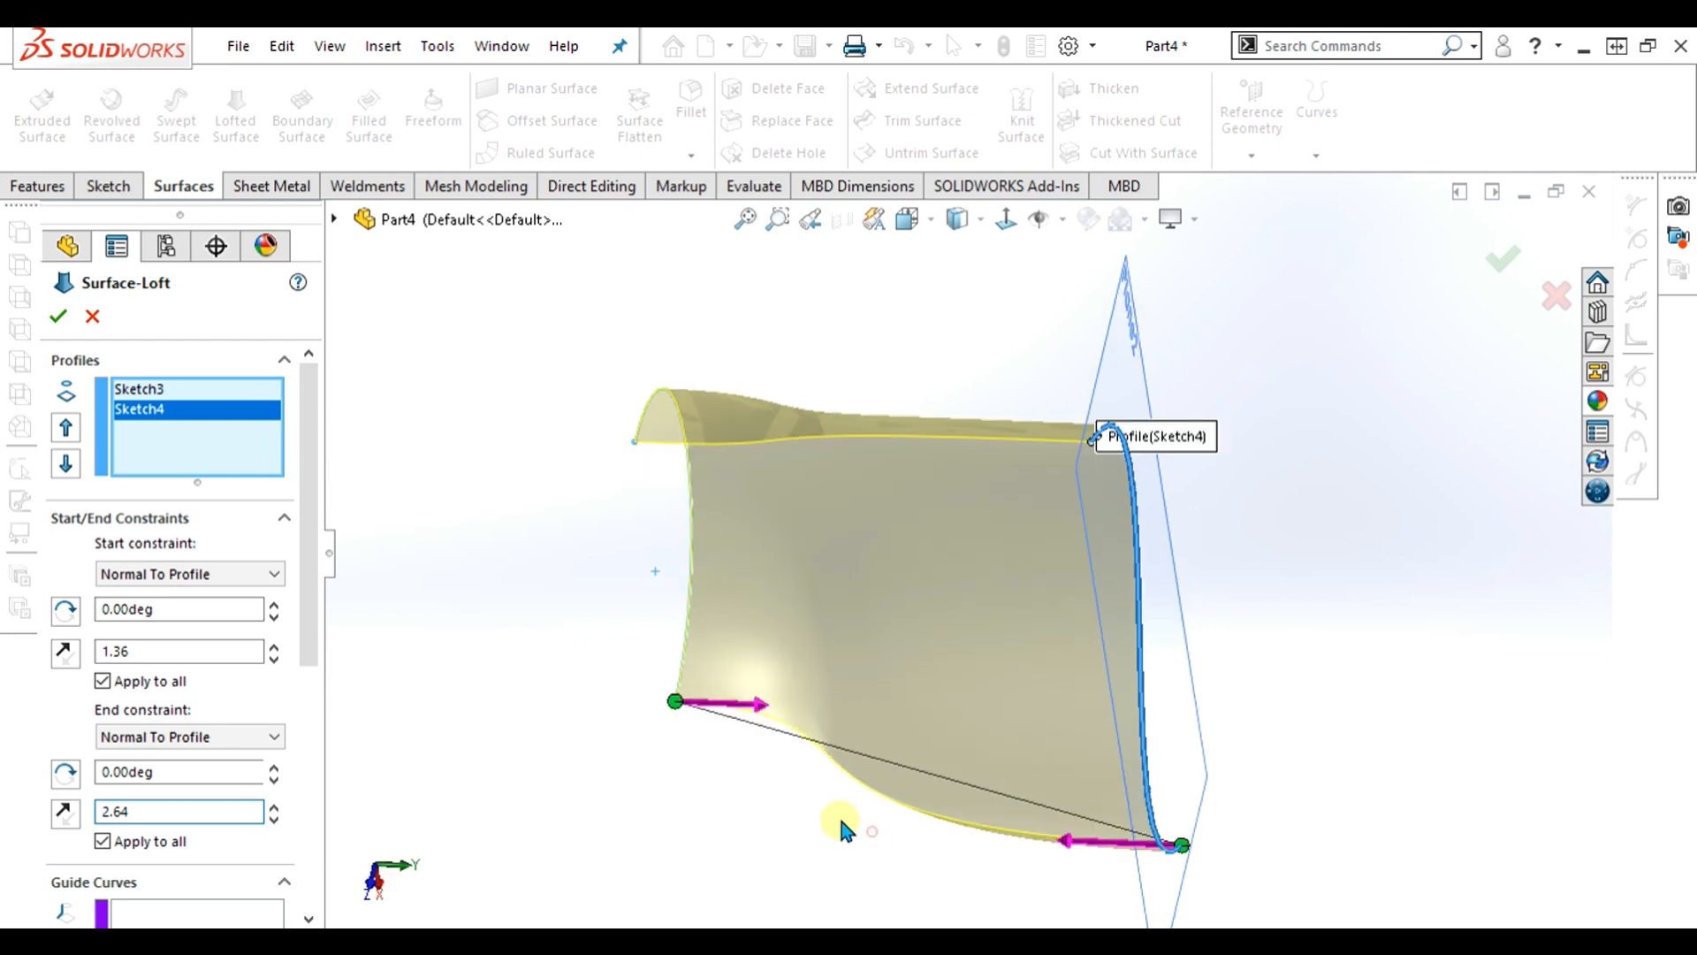
left_click(58, 316)
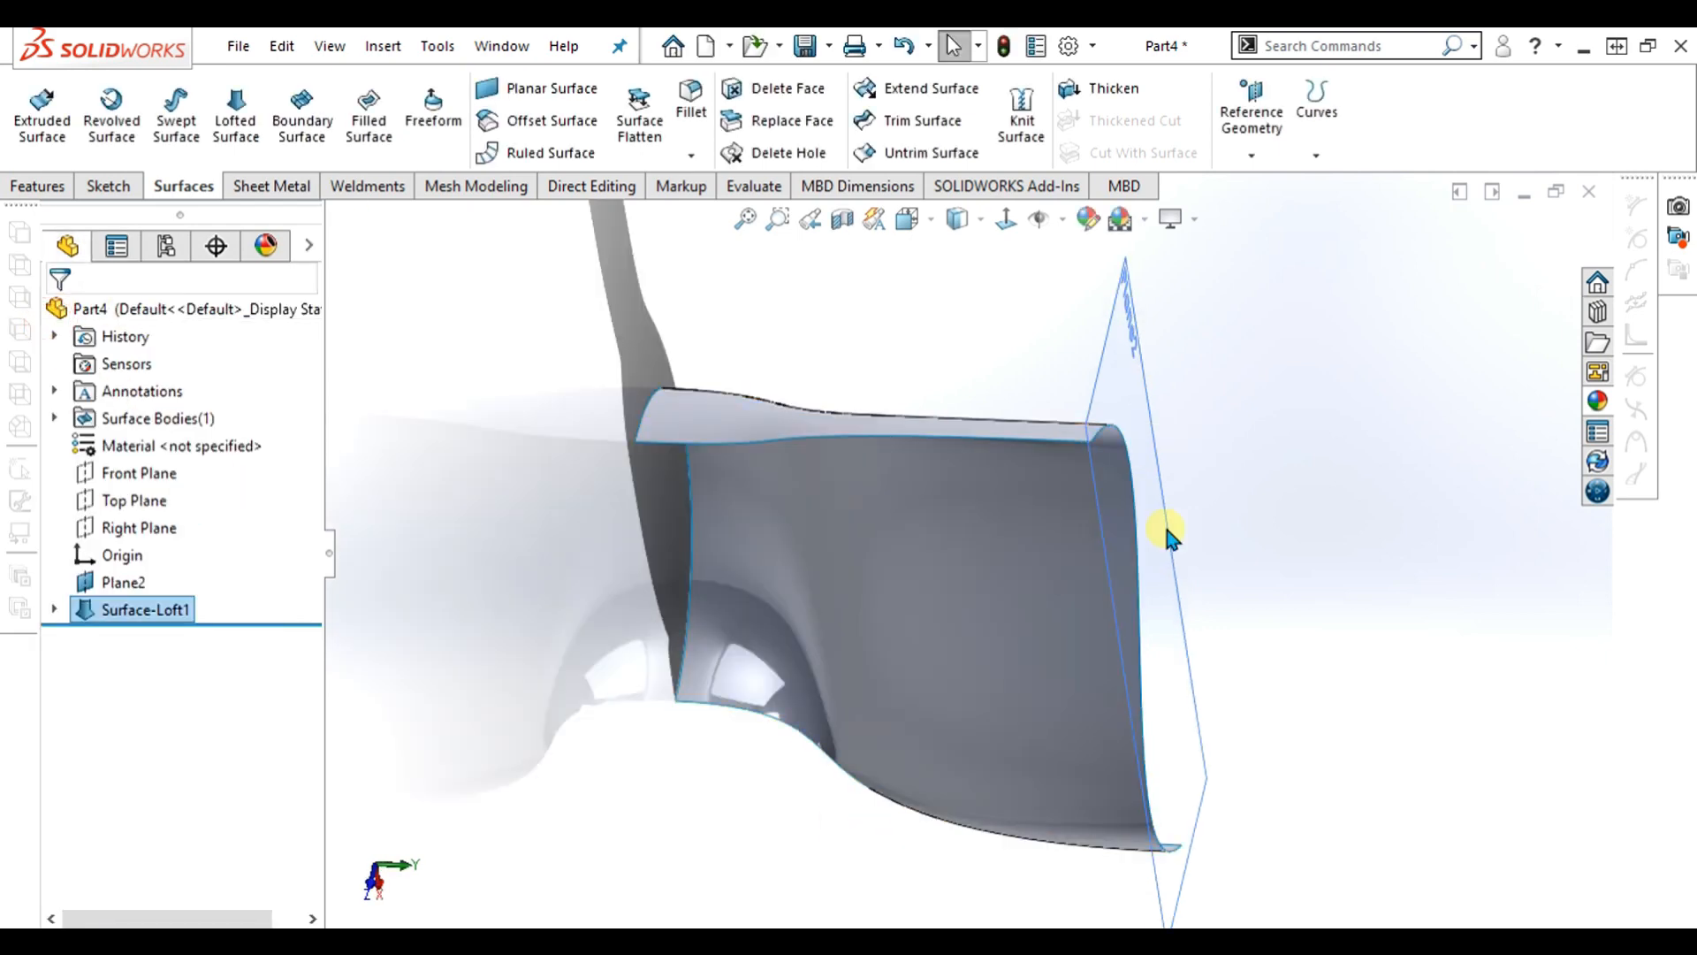
- Examine both sides of the finished lofted surface and its curved edges from several angles
left_click(1239, 557)
key("Left")
key("Left")
key("Up")
key("Up")
key("Up")
key("Up")
key("Right")
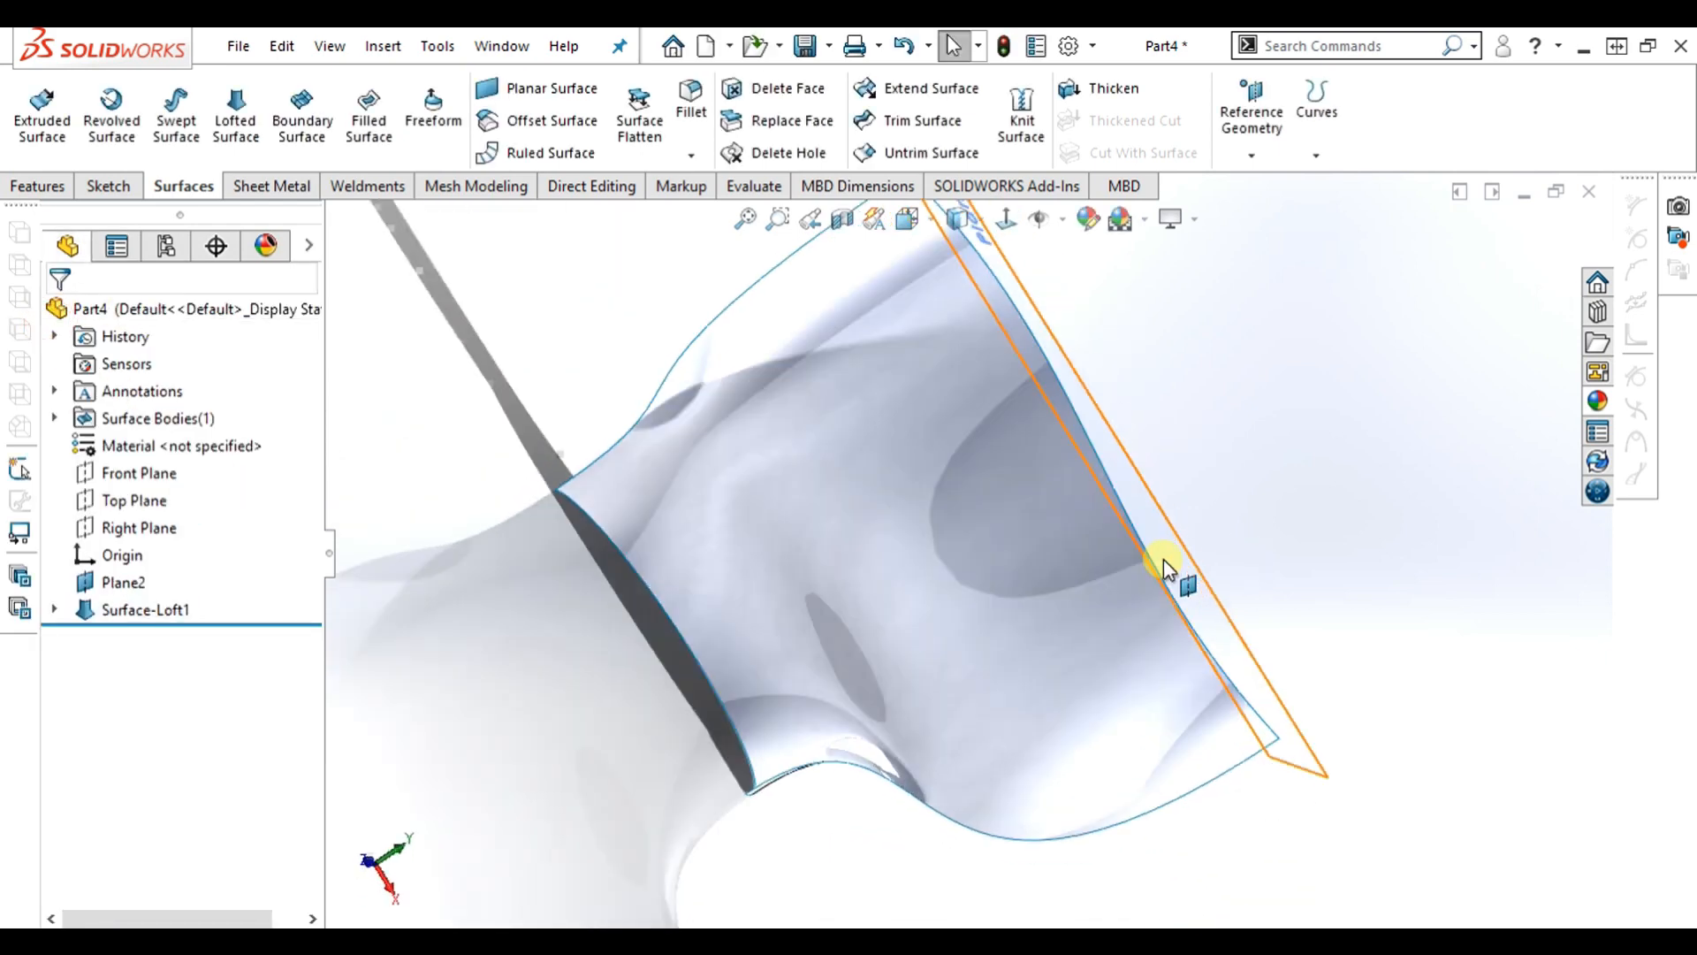
key("Right")
key("Right")
key("Right")
key("Up")
key("Down")
key("Down")
key("Down")
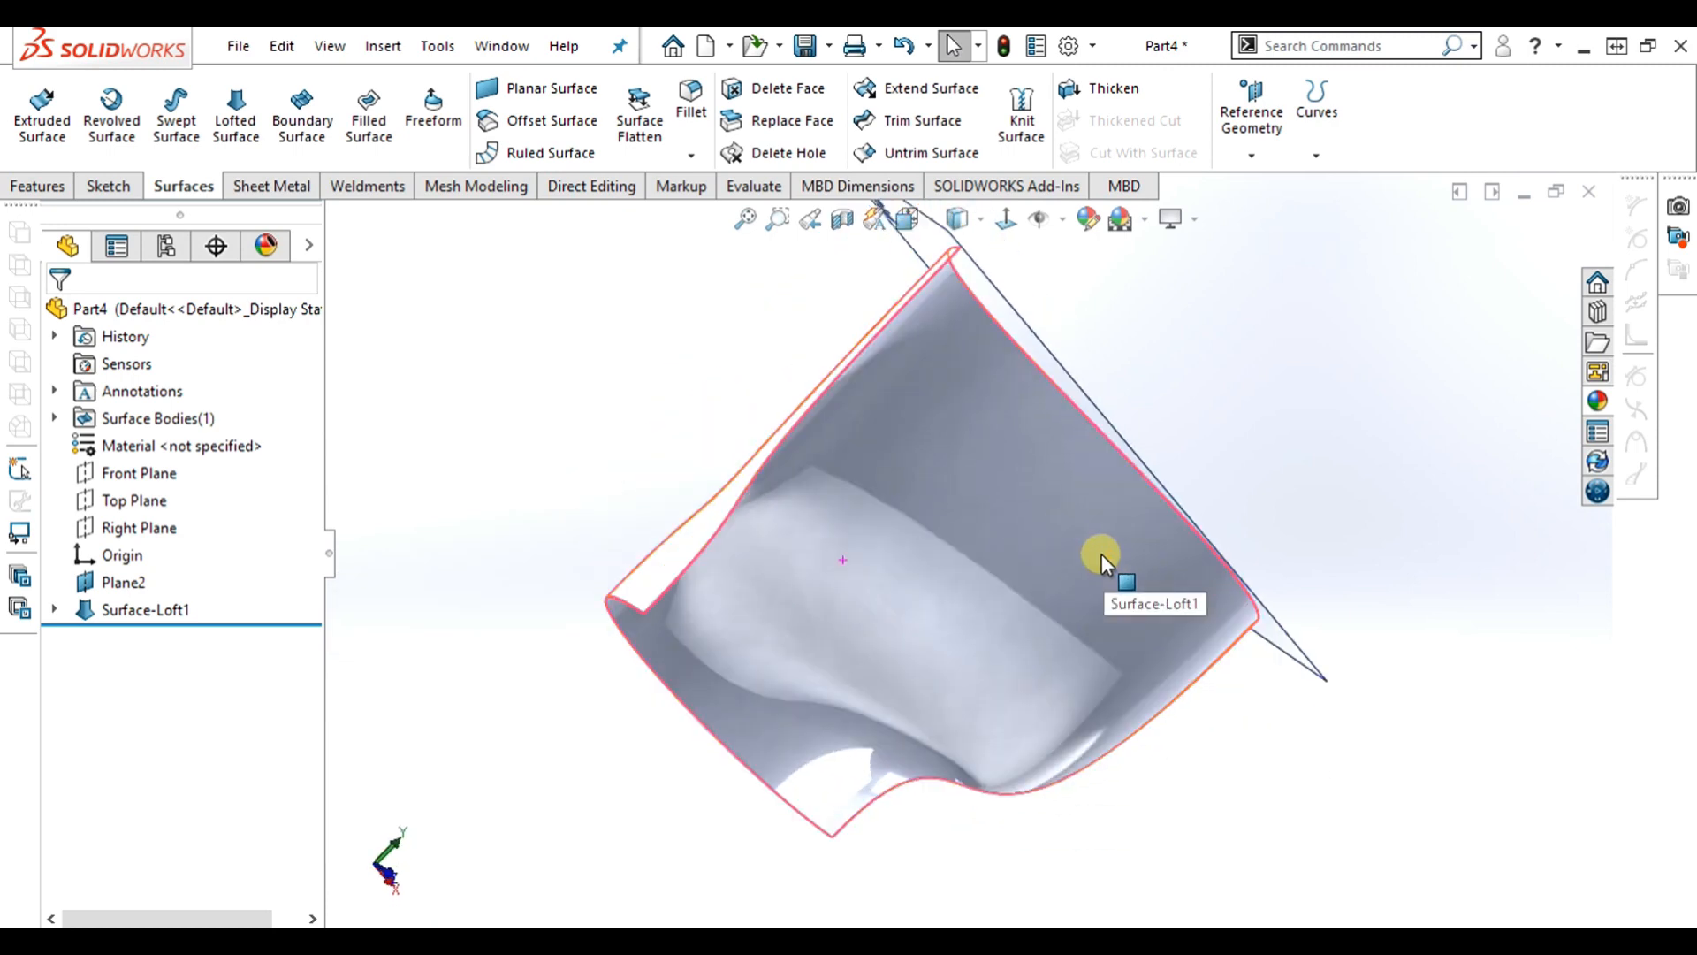
key("Down")
key("Down")
key("Down")
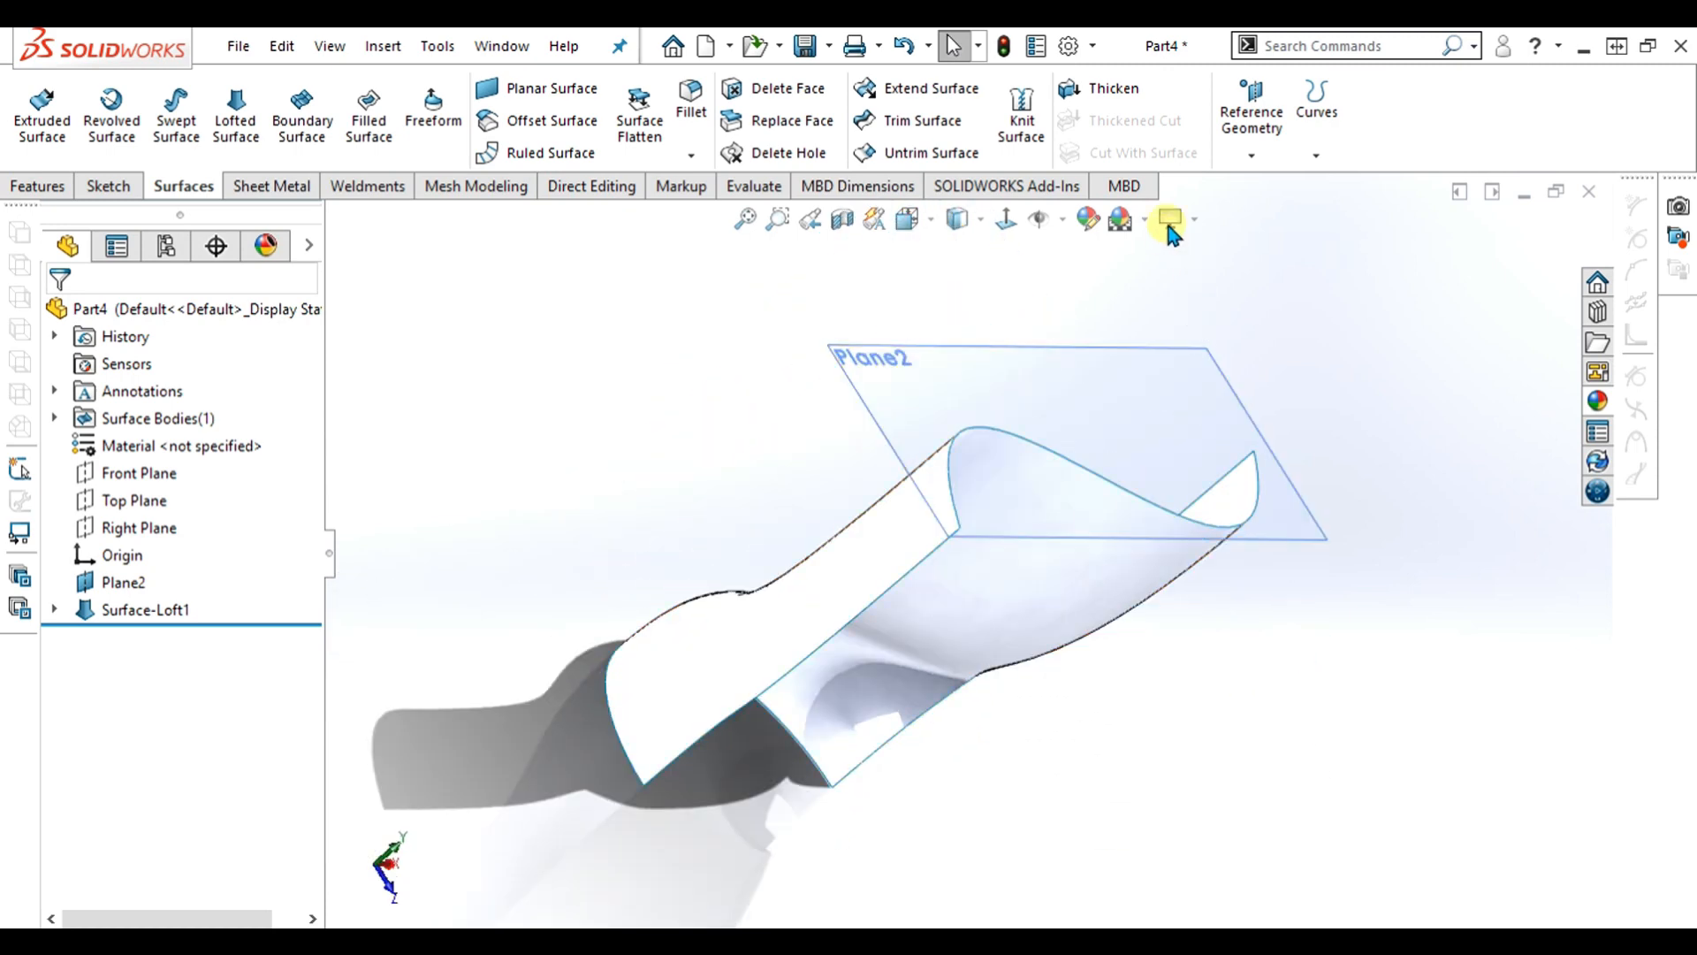
- Change the scene behind the lofted surface to one with a plain white background
left_click(1171, 221)
left_click(1145, 219)
left_click(1153, 281)
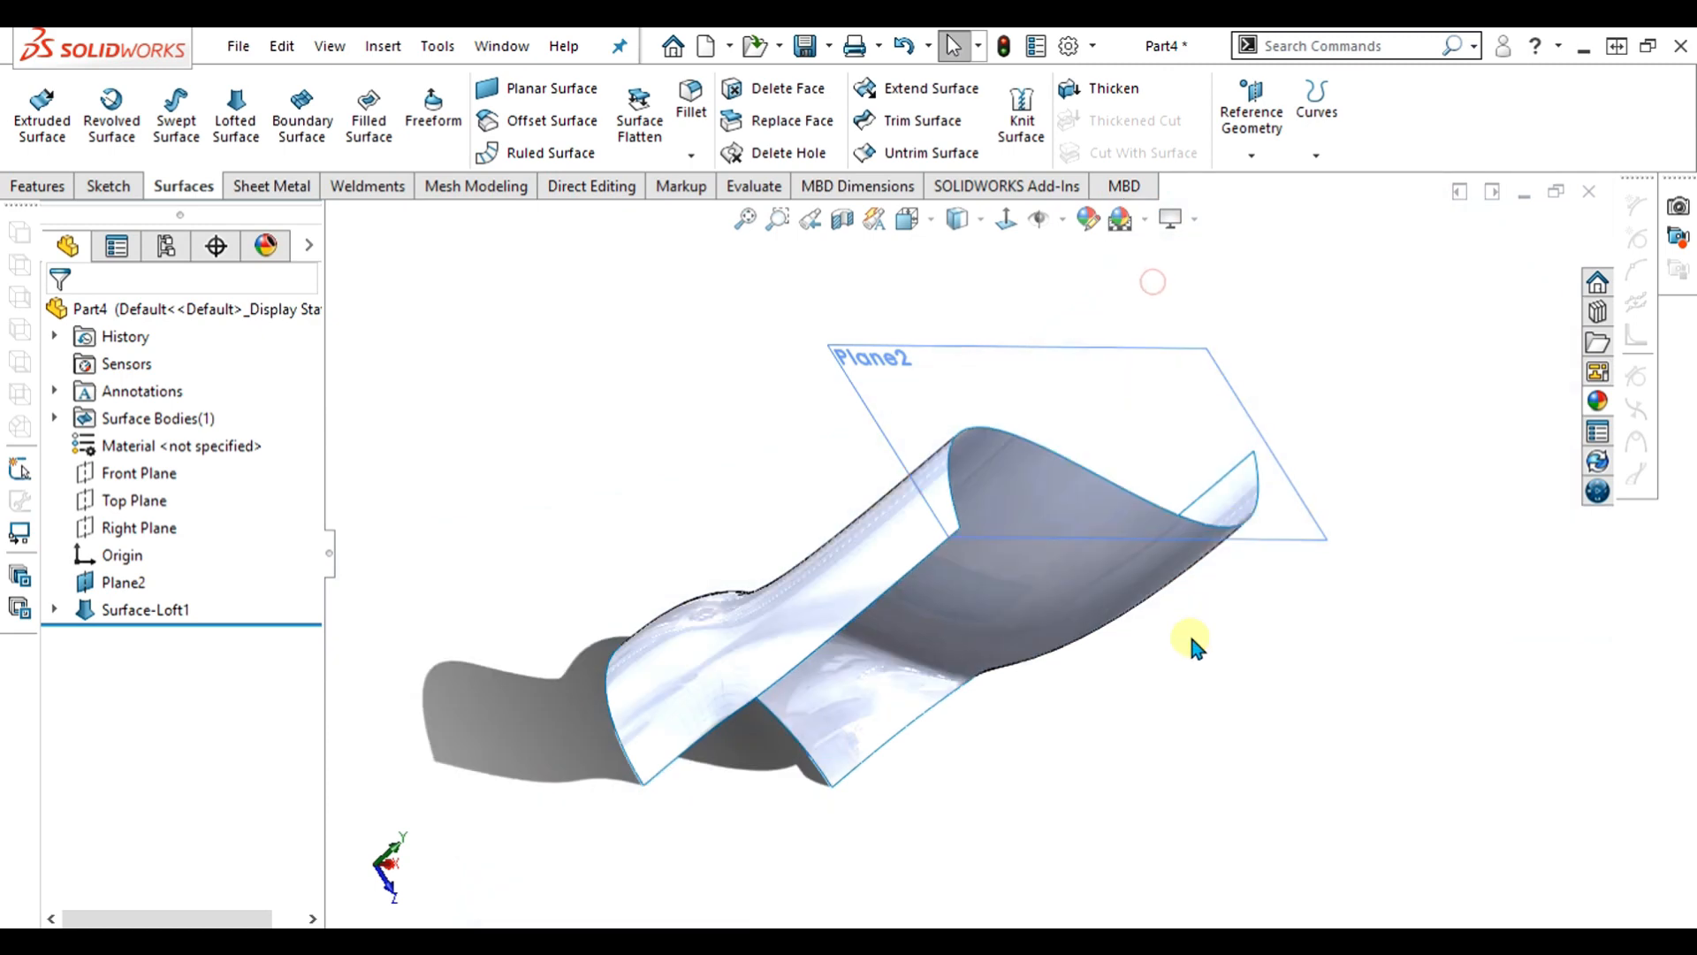
- Inspect how the lofted surface blends from the arc to the spline by viewing it from the side and both ends
key("Right")
key("Right")
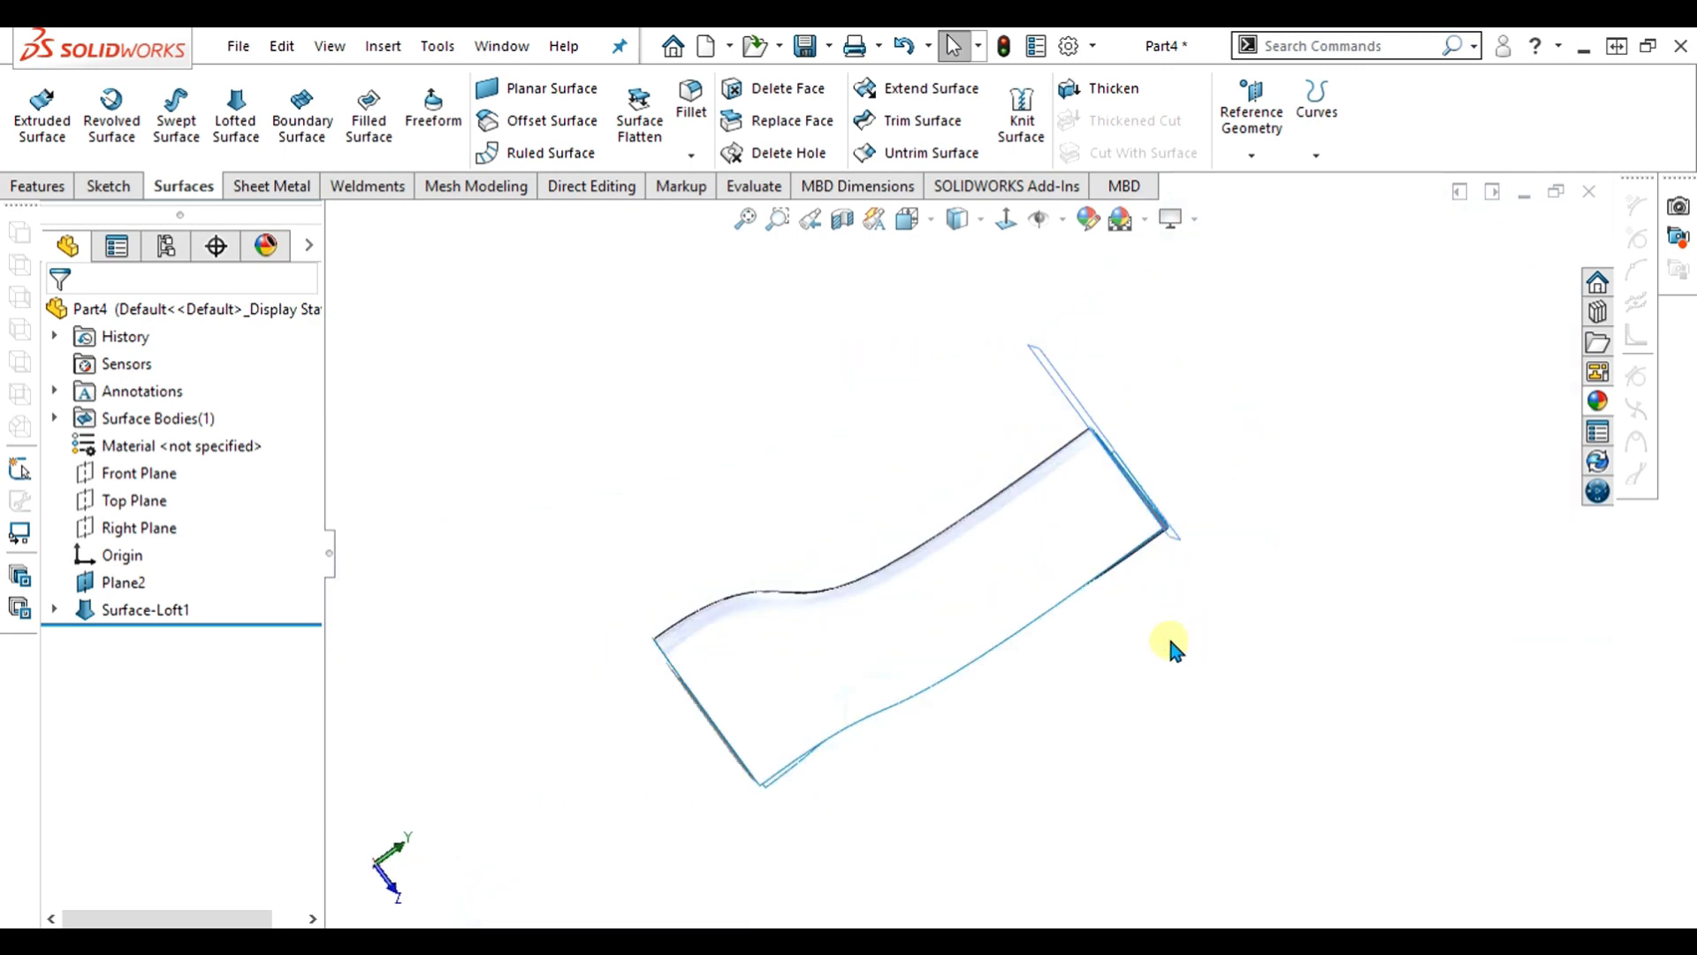
key("Down")
key("Right")
key("Down")
key("Right")
key("Right")
key("Right")
key("Up")
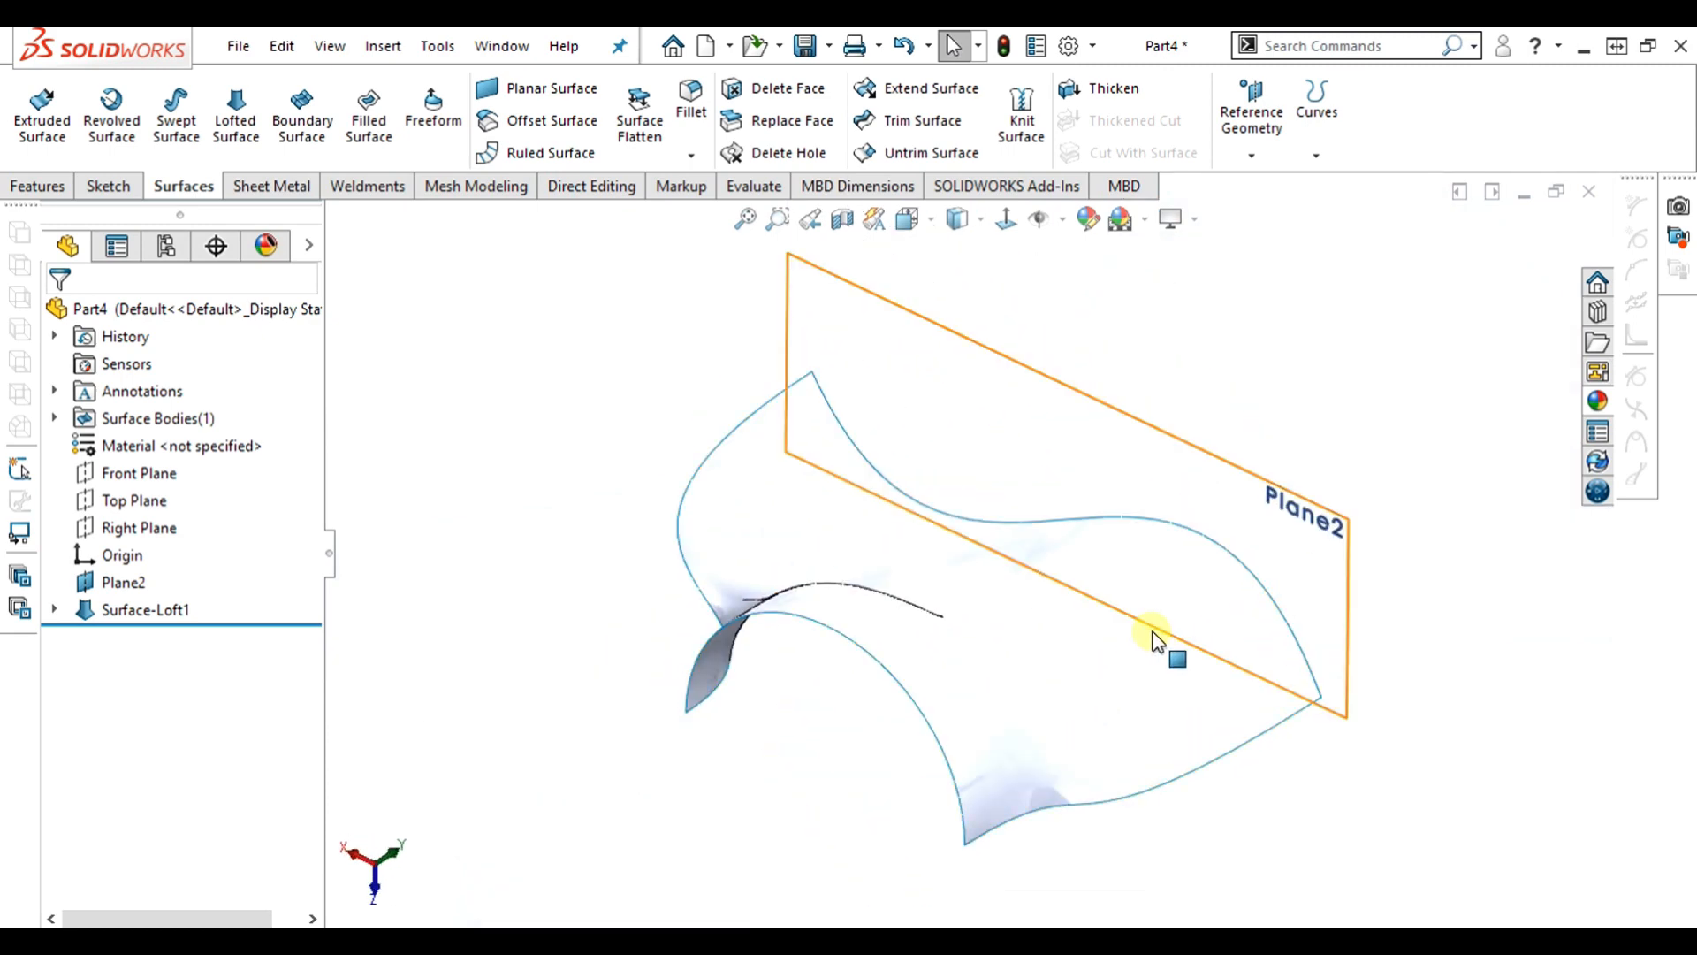
key("Up")
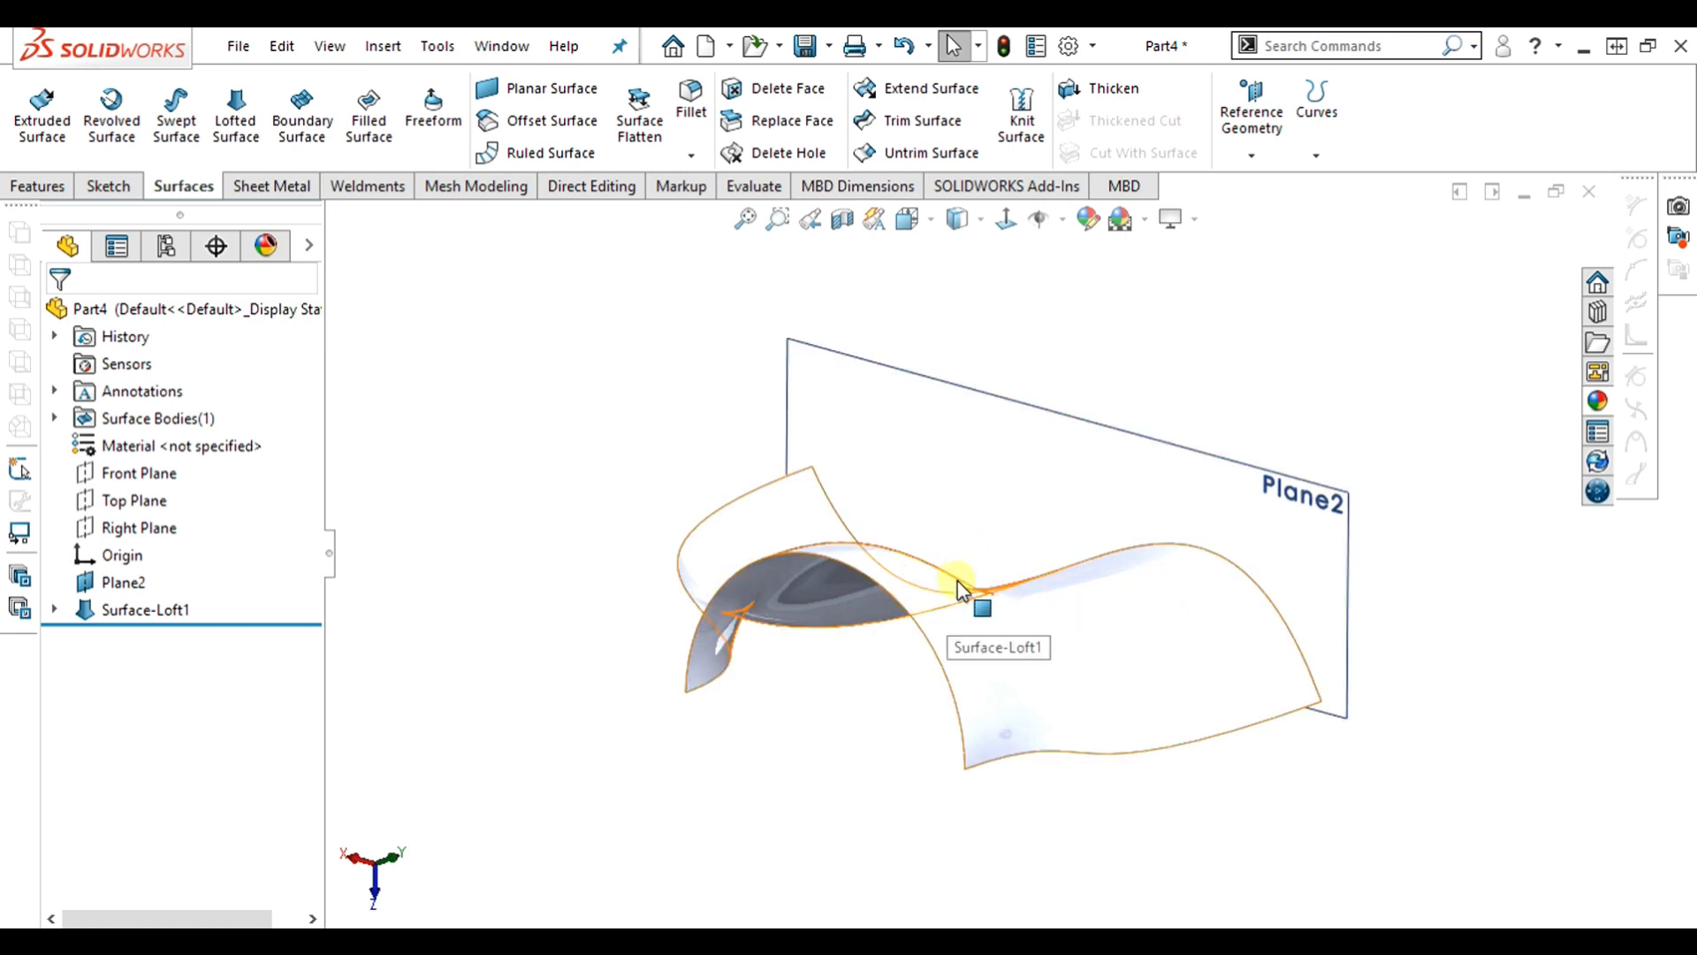
key("Right")
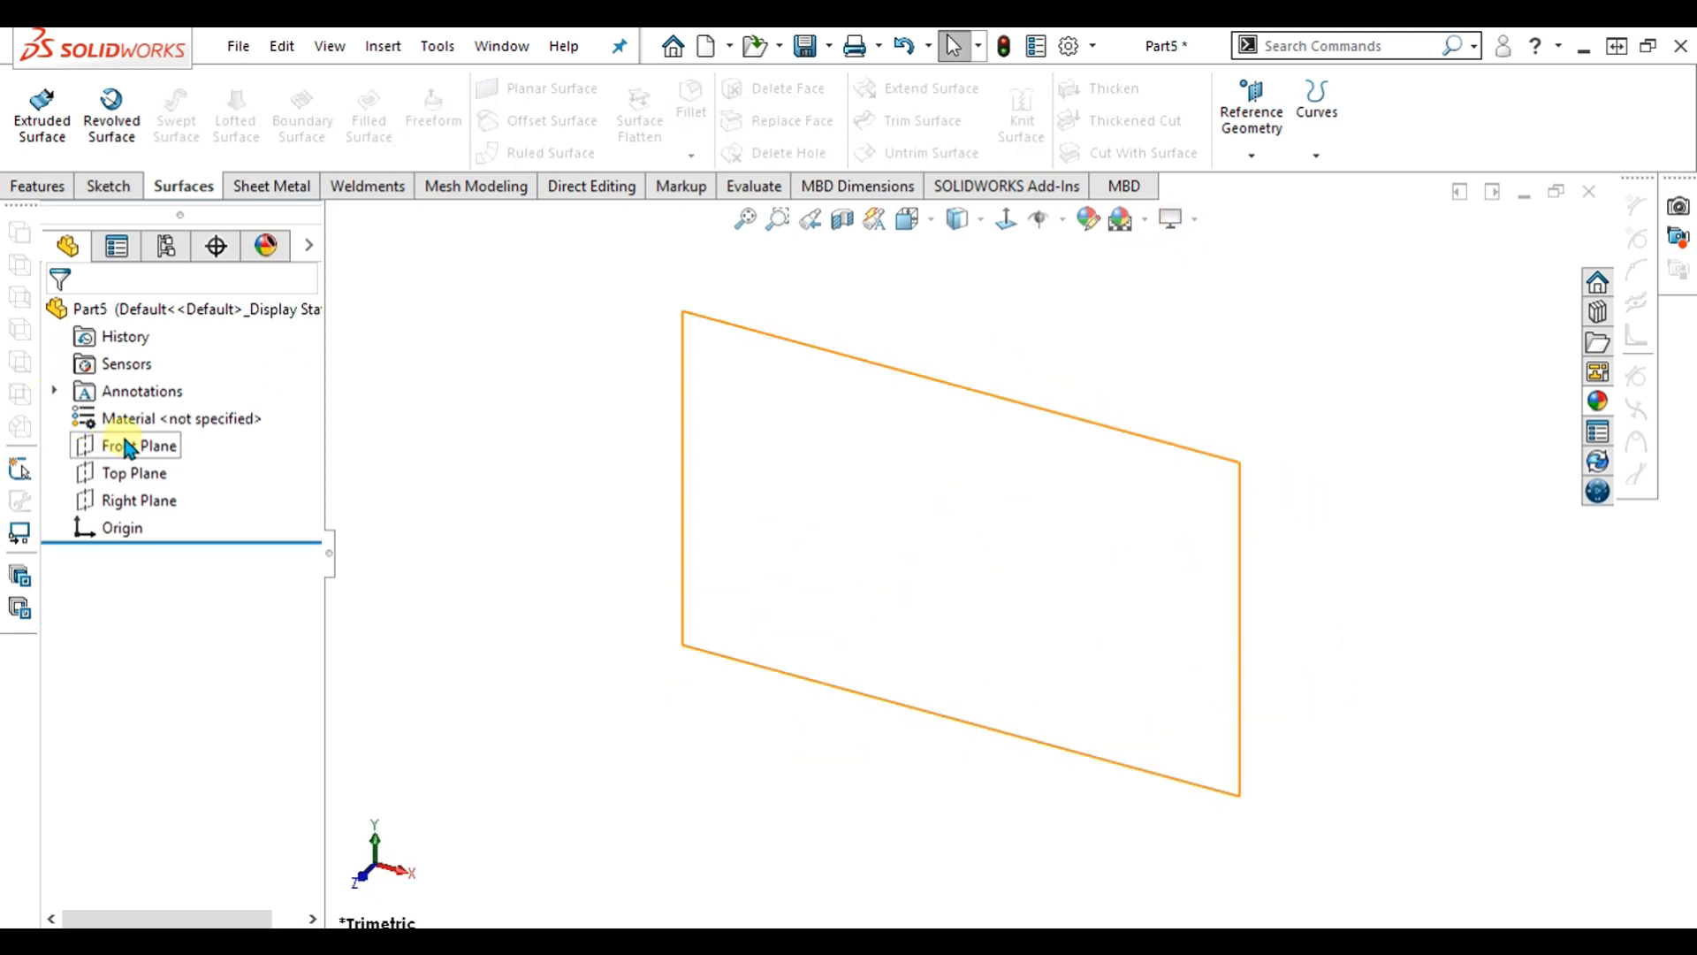
- Start a sketch on the Right Plane of the new part
left_click(133, 500)
left_click(106, 186)
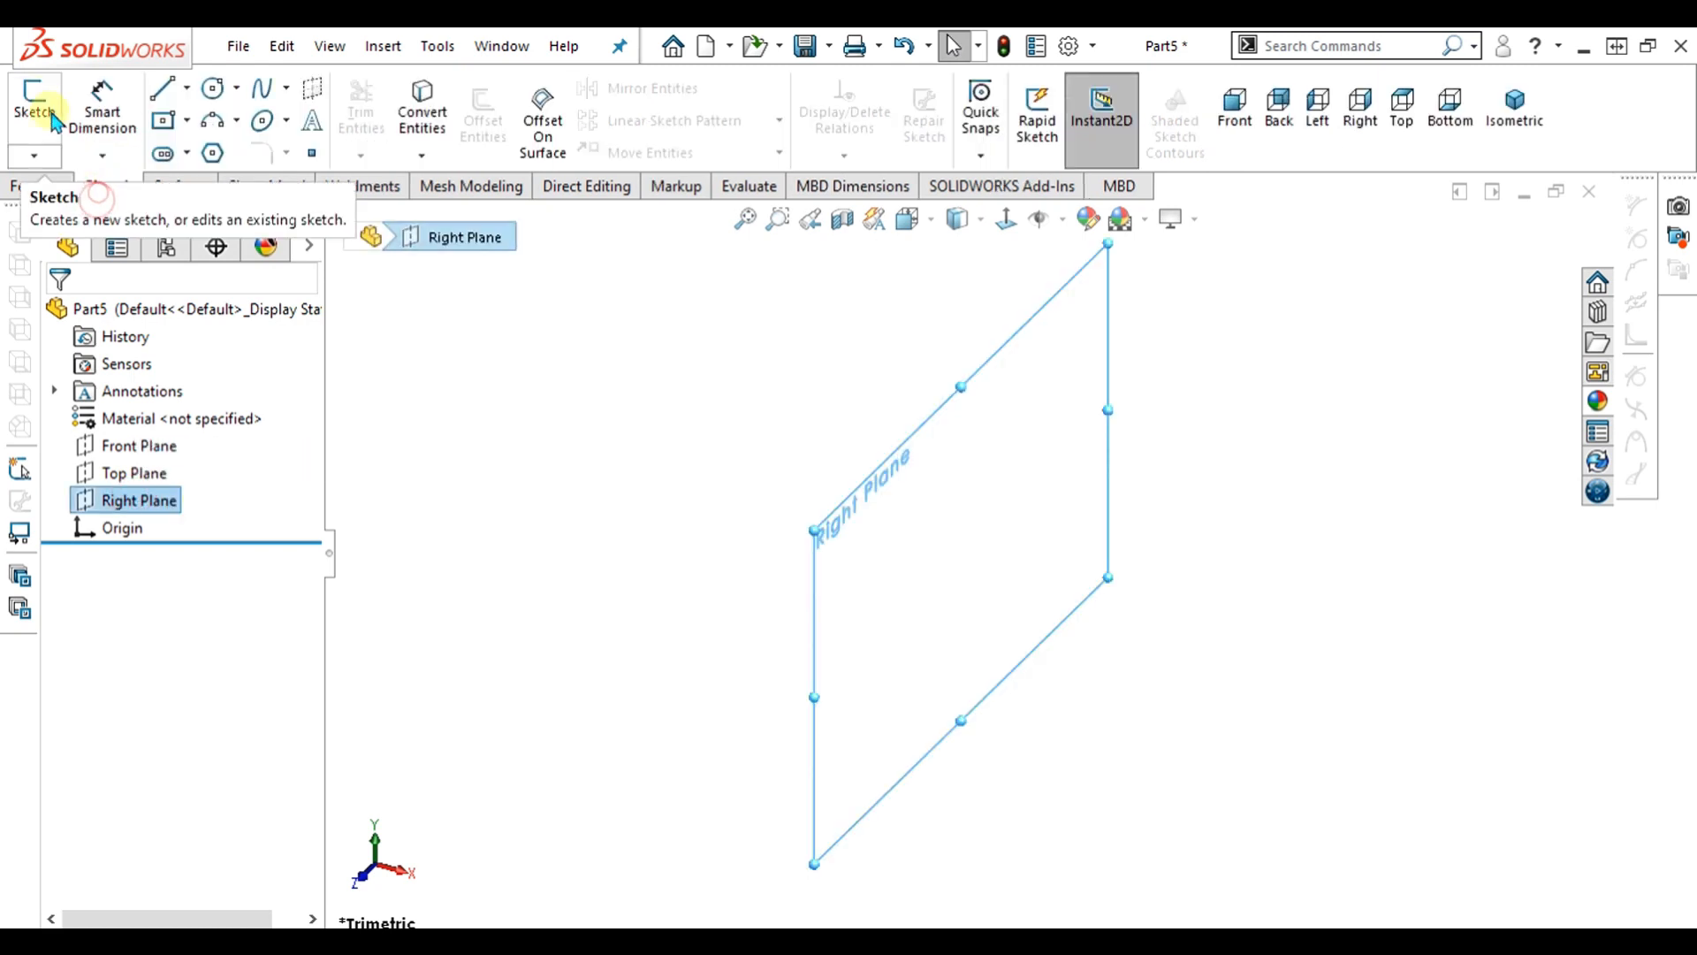
left_click(37, 106)
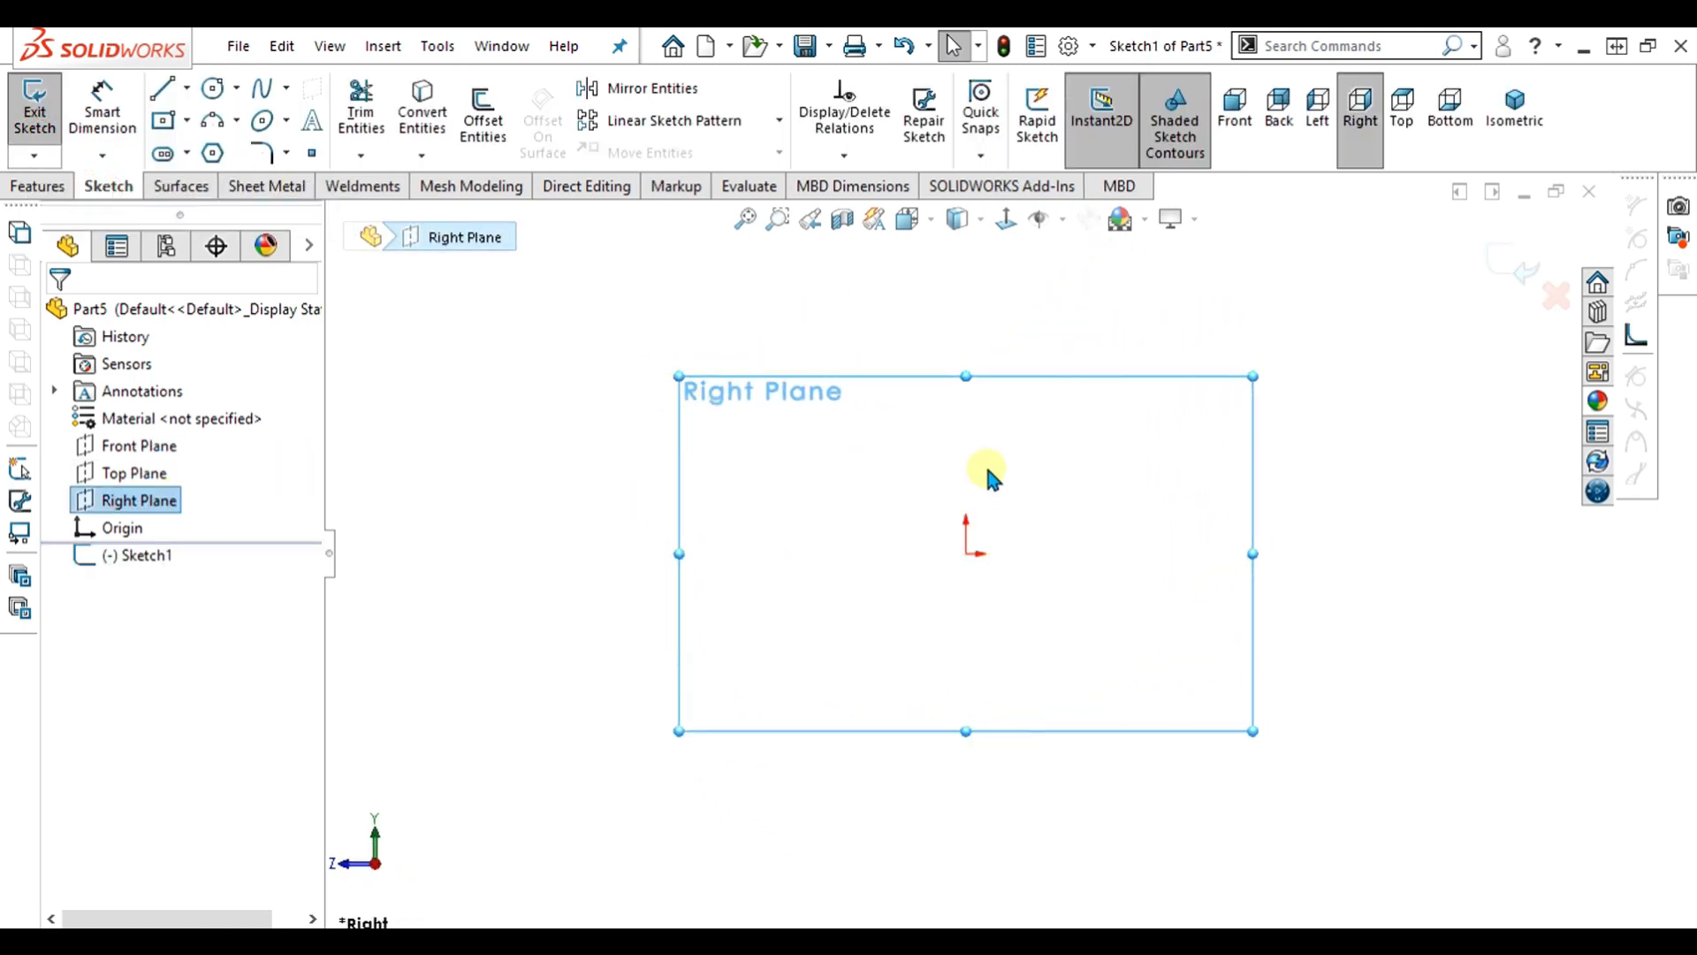
- Insert the boat drawing "unnamed (1)" from the Downloads folder as a sketch picture
left_click(437, 49)
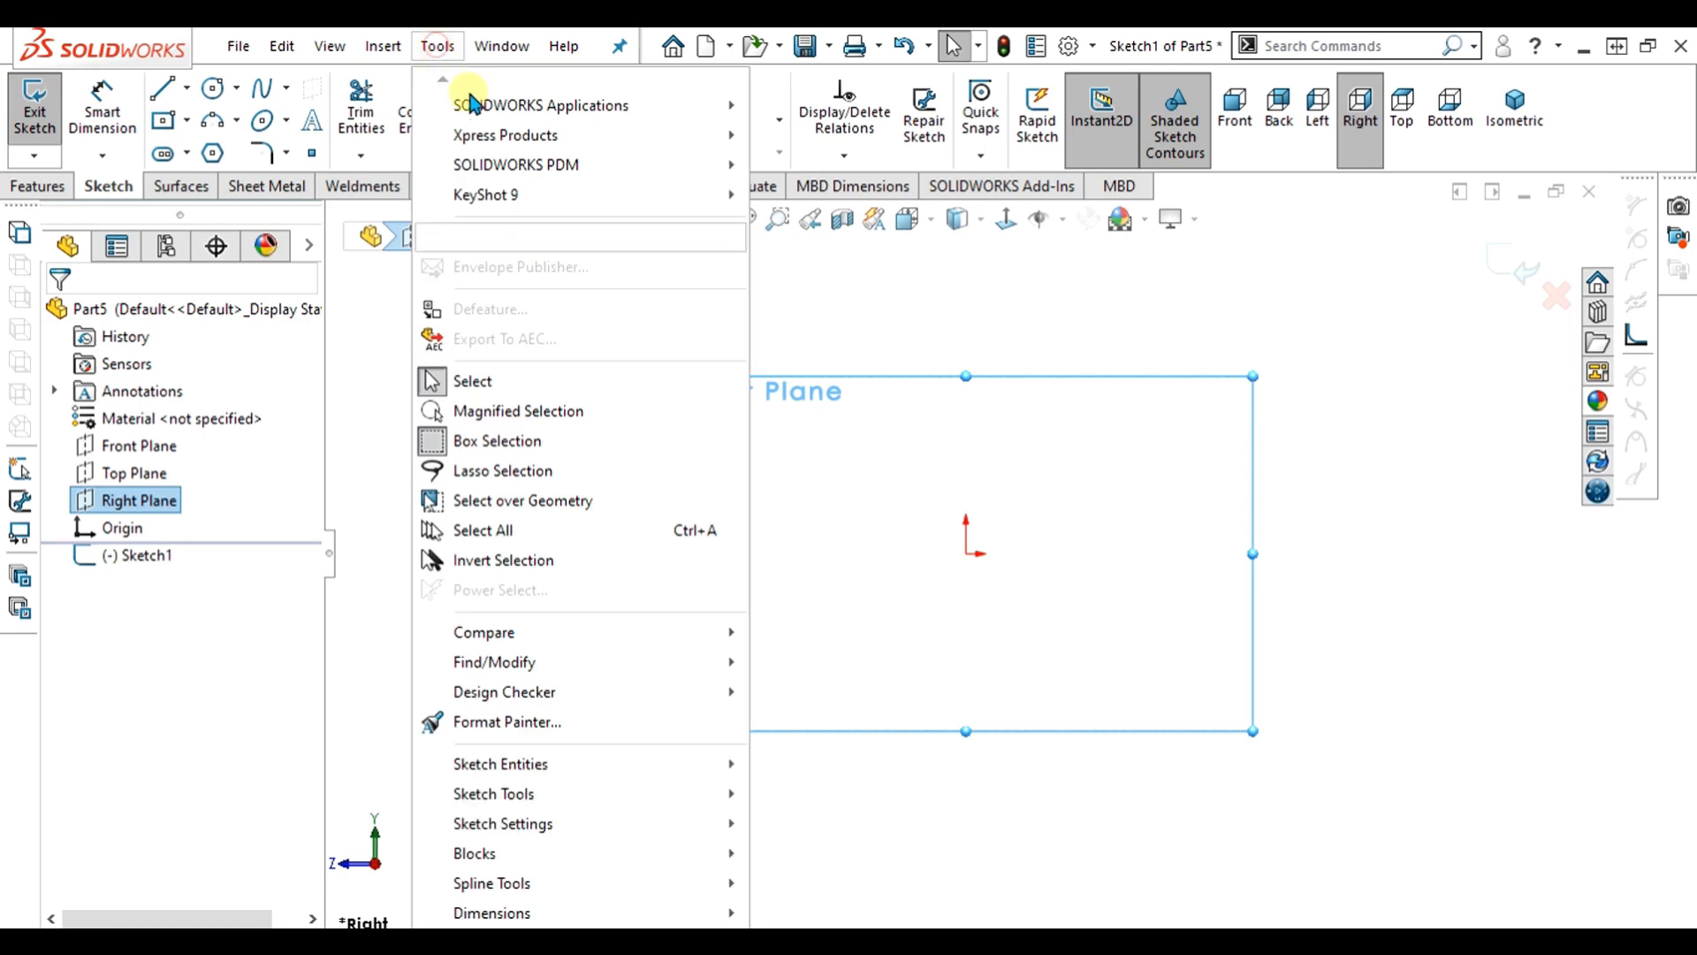
mouse_move(550, 800)
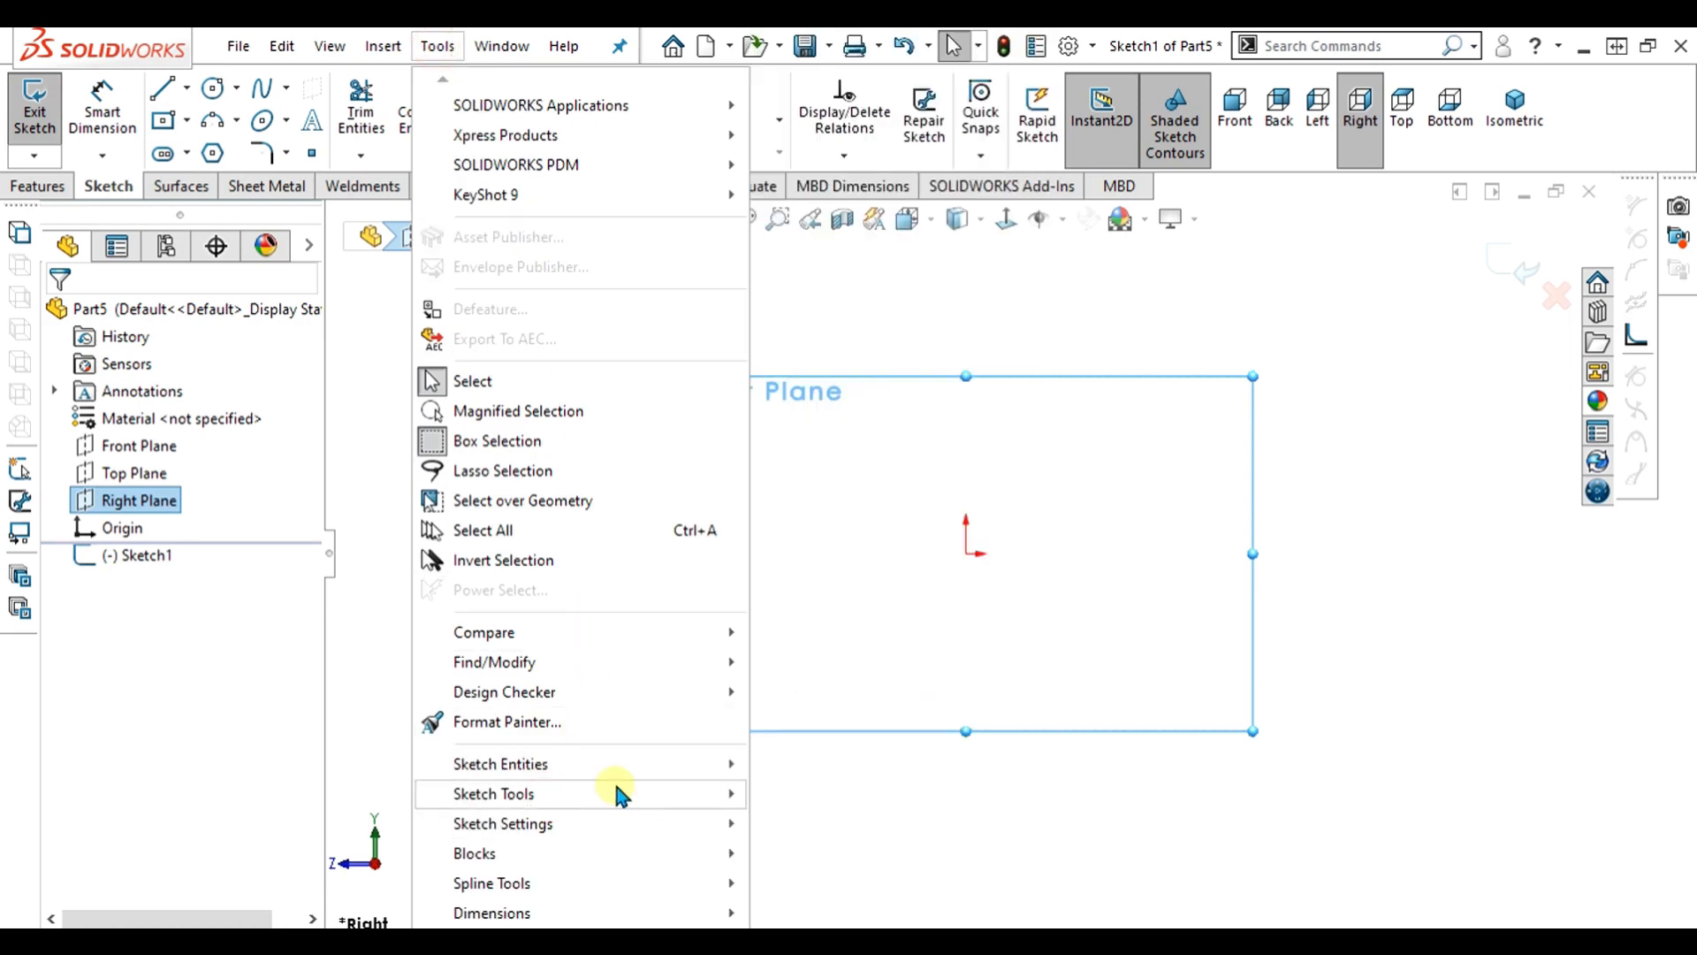
left_click(875, 835)
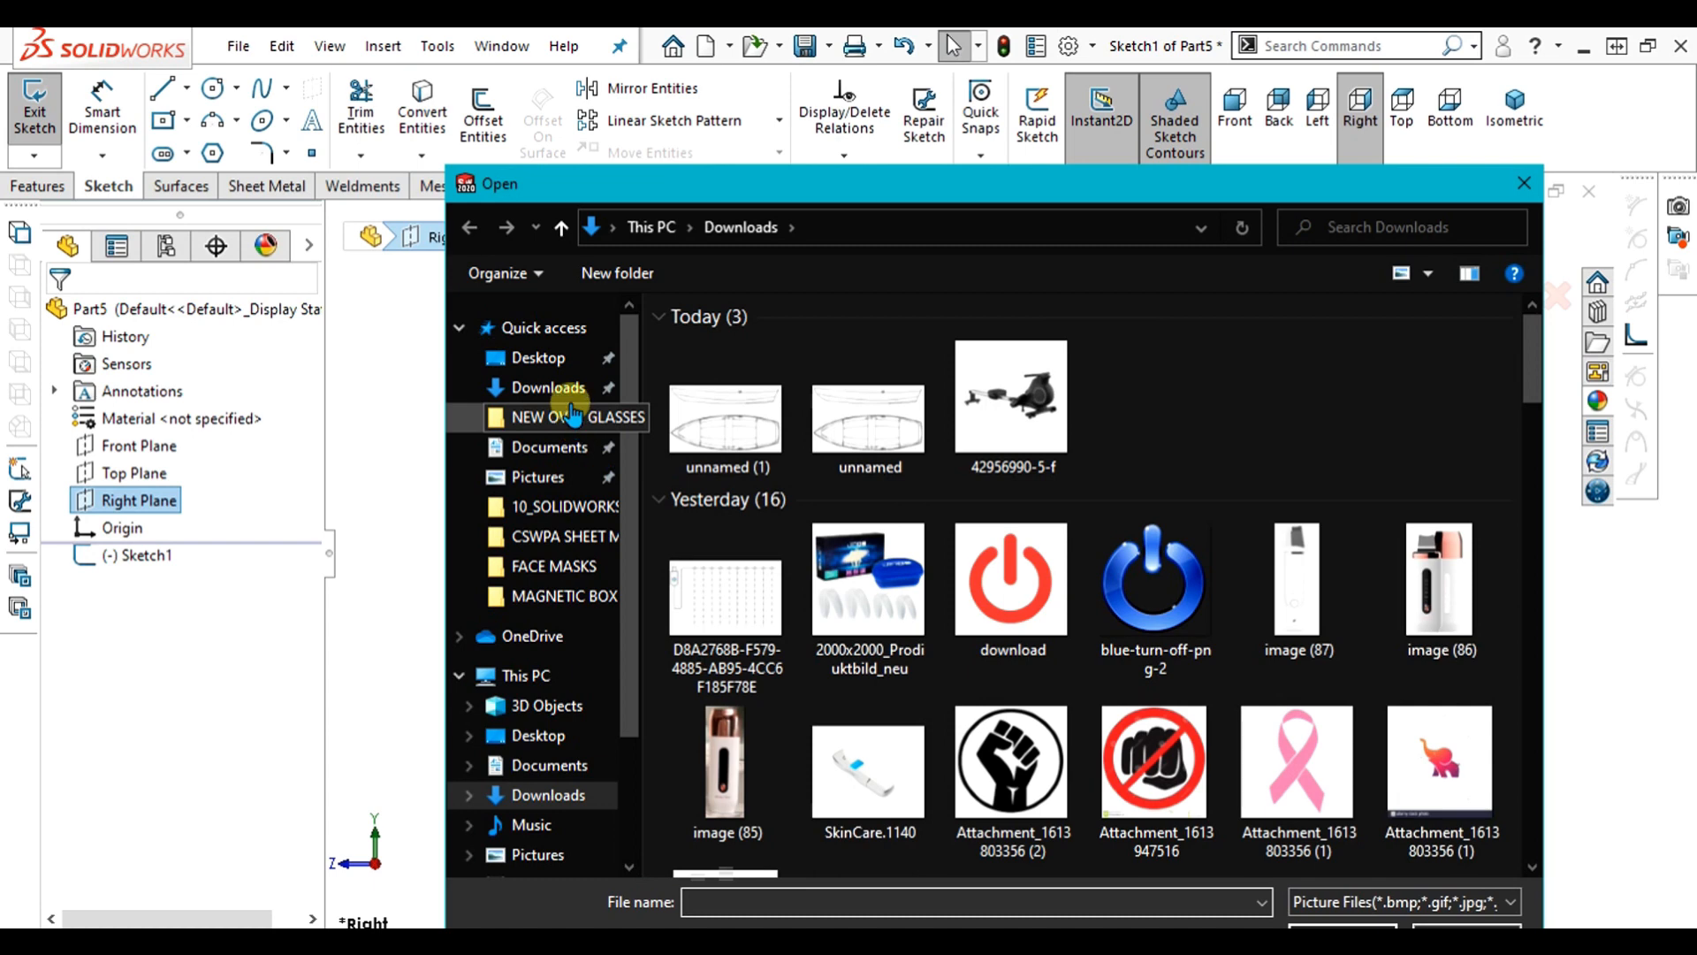
double_click(725, 433)
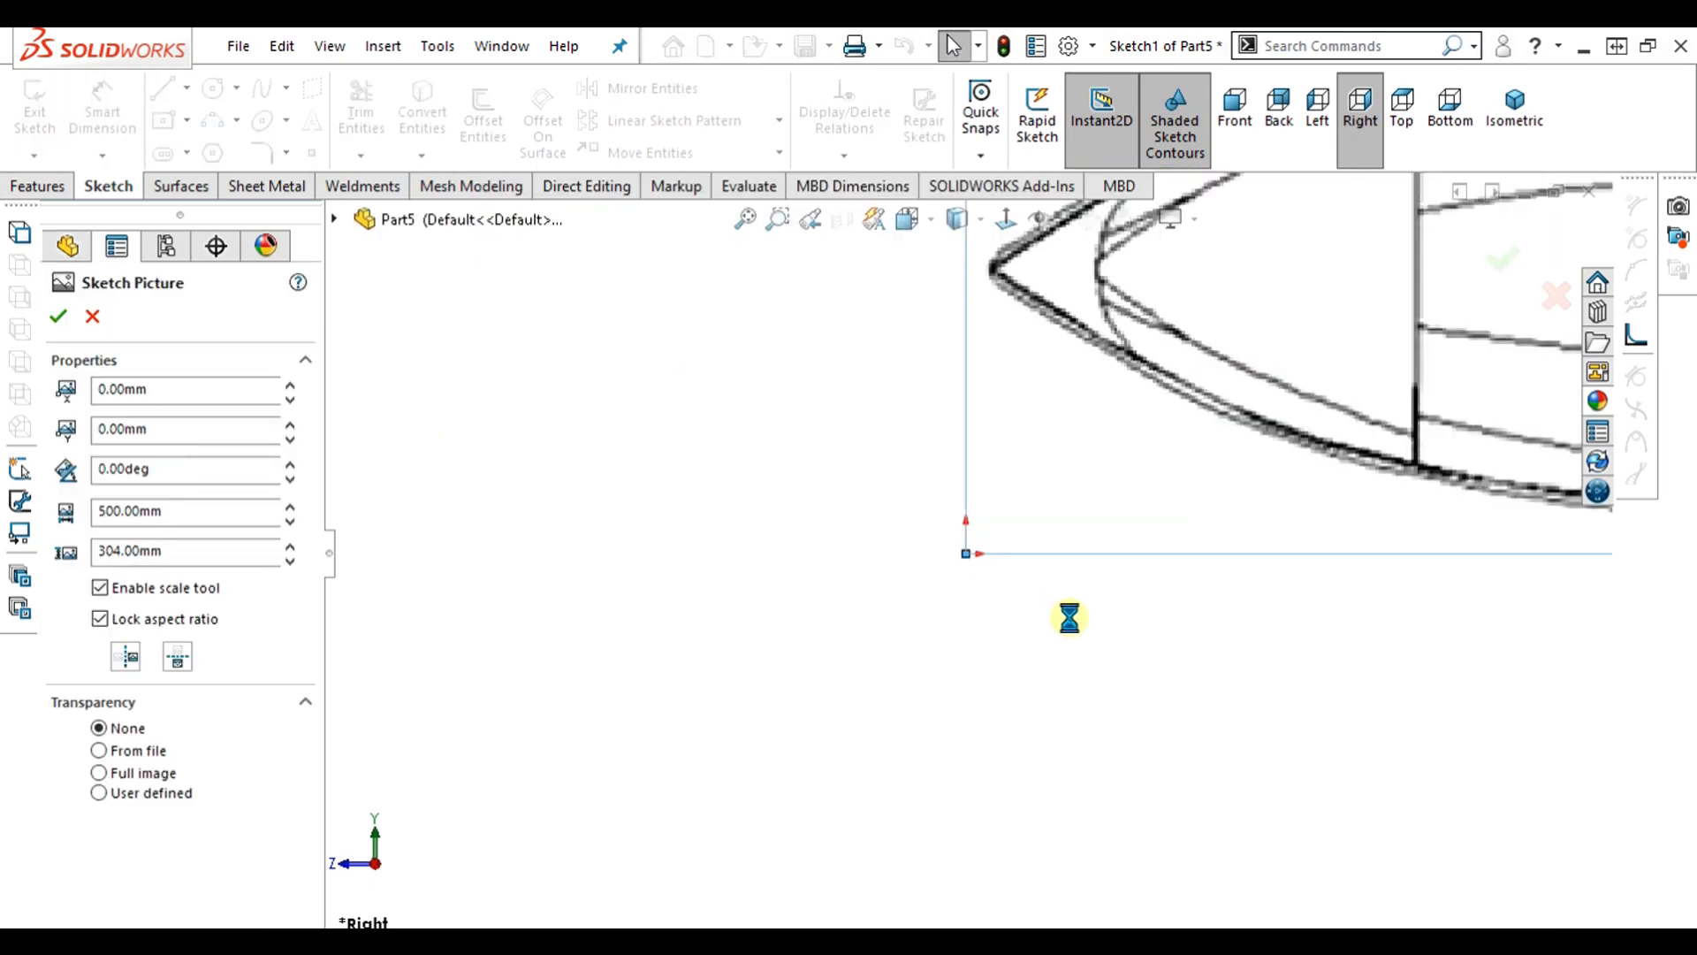
- Shrink the boat sketch picture to about 283 mm wide and 172 mm high, keeping its aspect ratio
scroll(1137, 513, "down", 4)
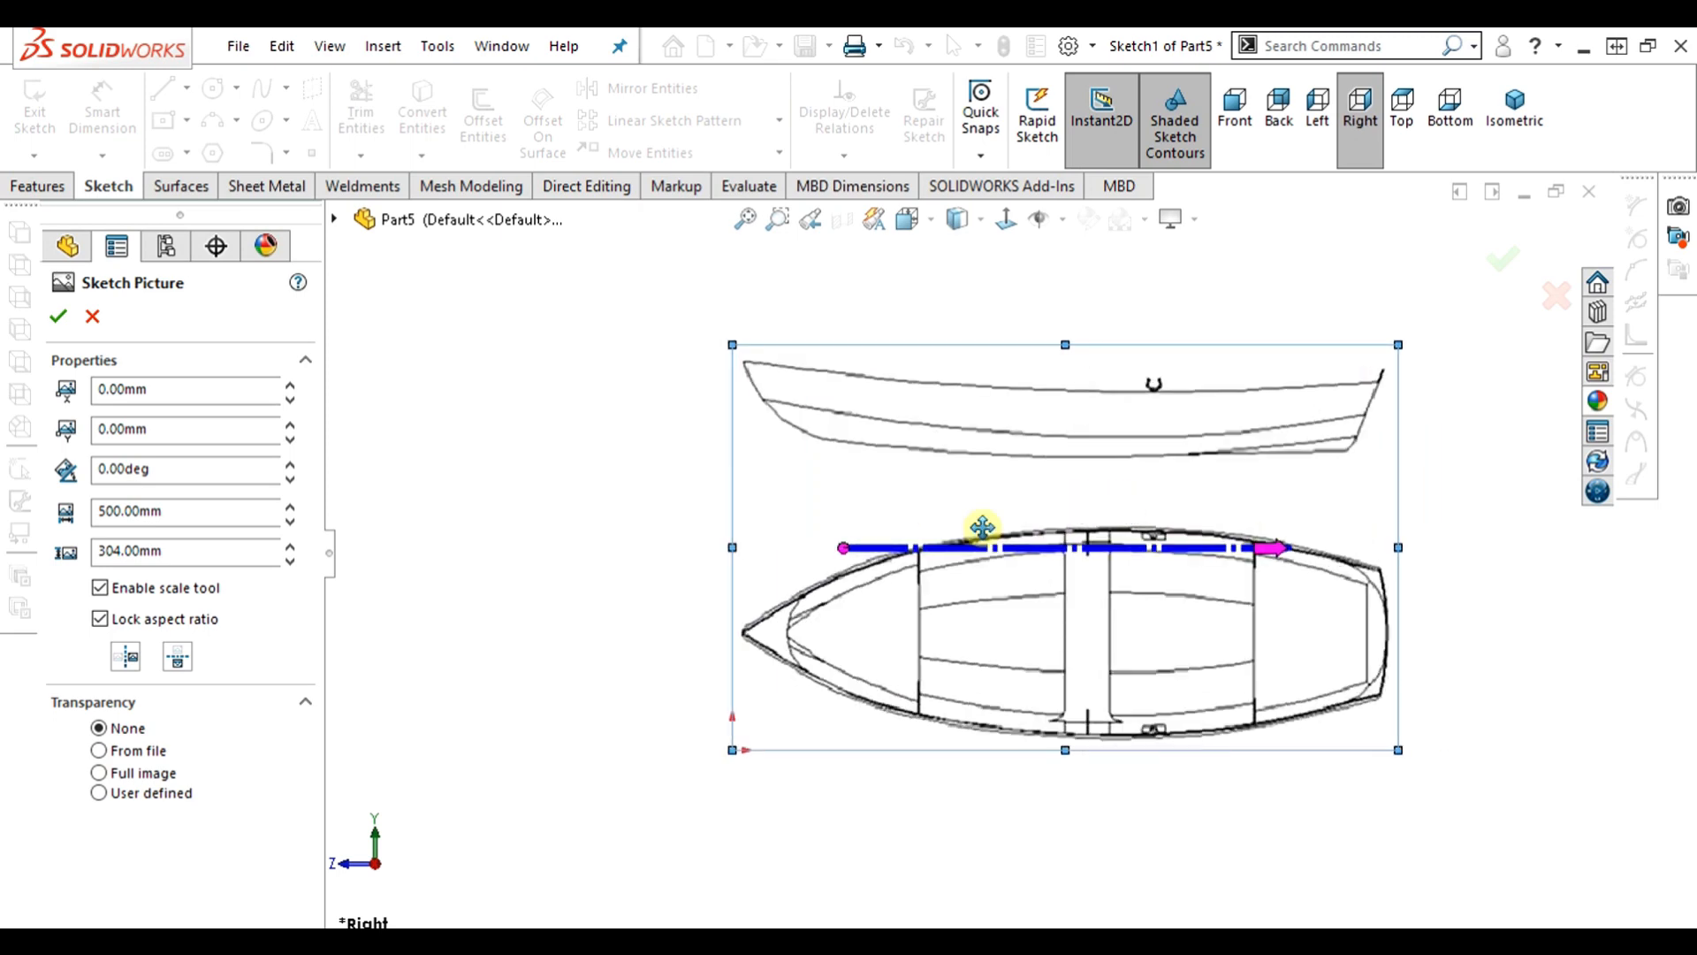
scroll(1019, 496, "down", 1)
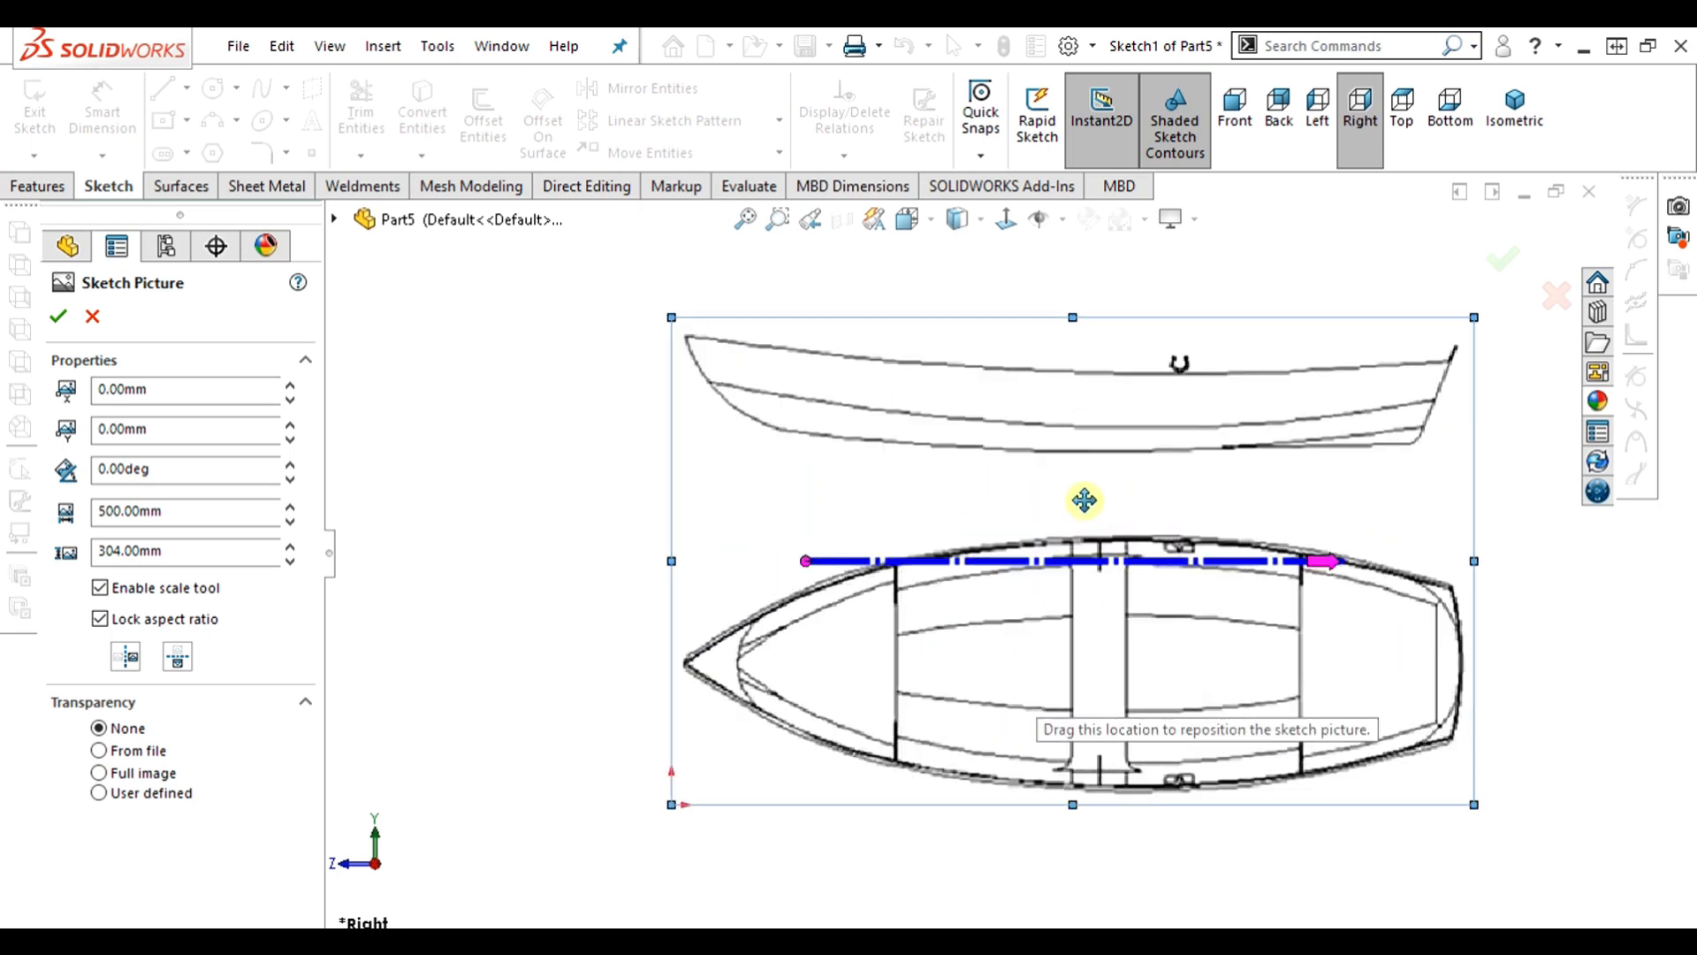
scroll(963, 646, "up", 1)
scroll(919, 671, "down", 1)
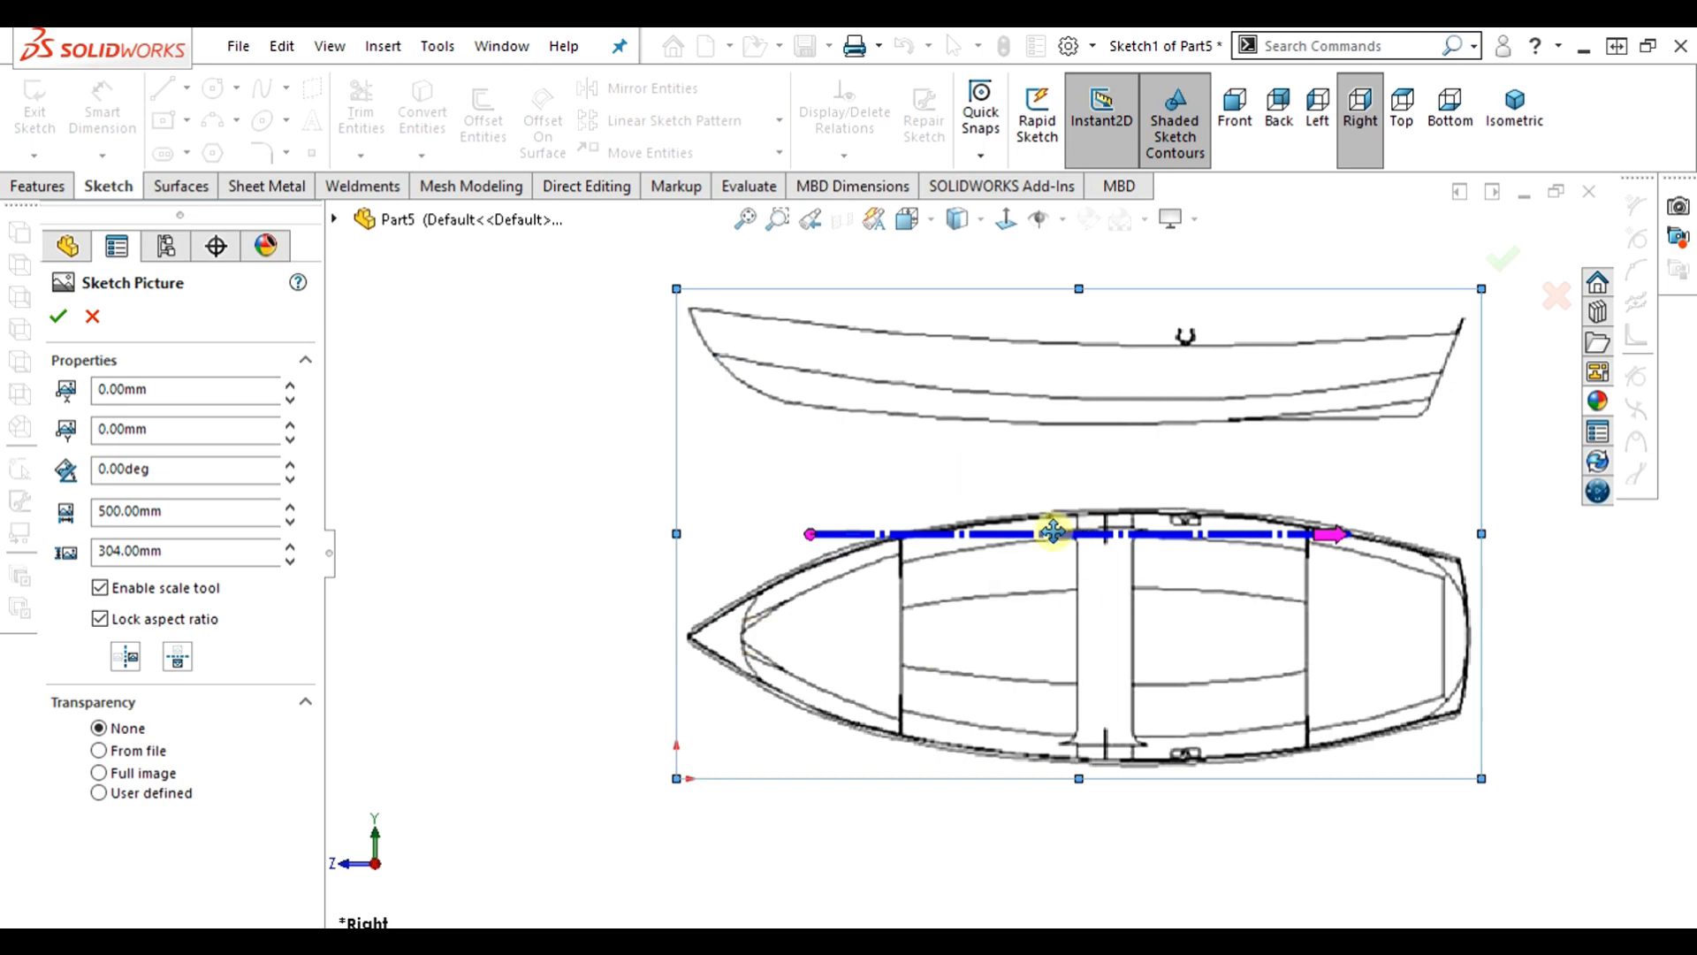
scroll(957, 613, "up", 1)
scroll(973, 599, "down", 1)
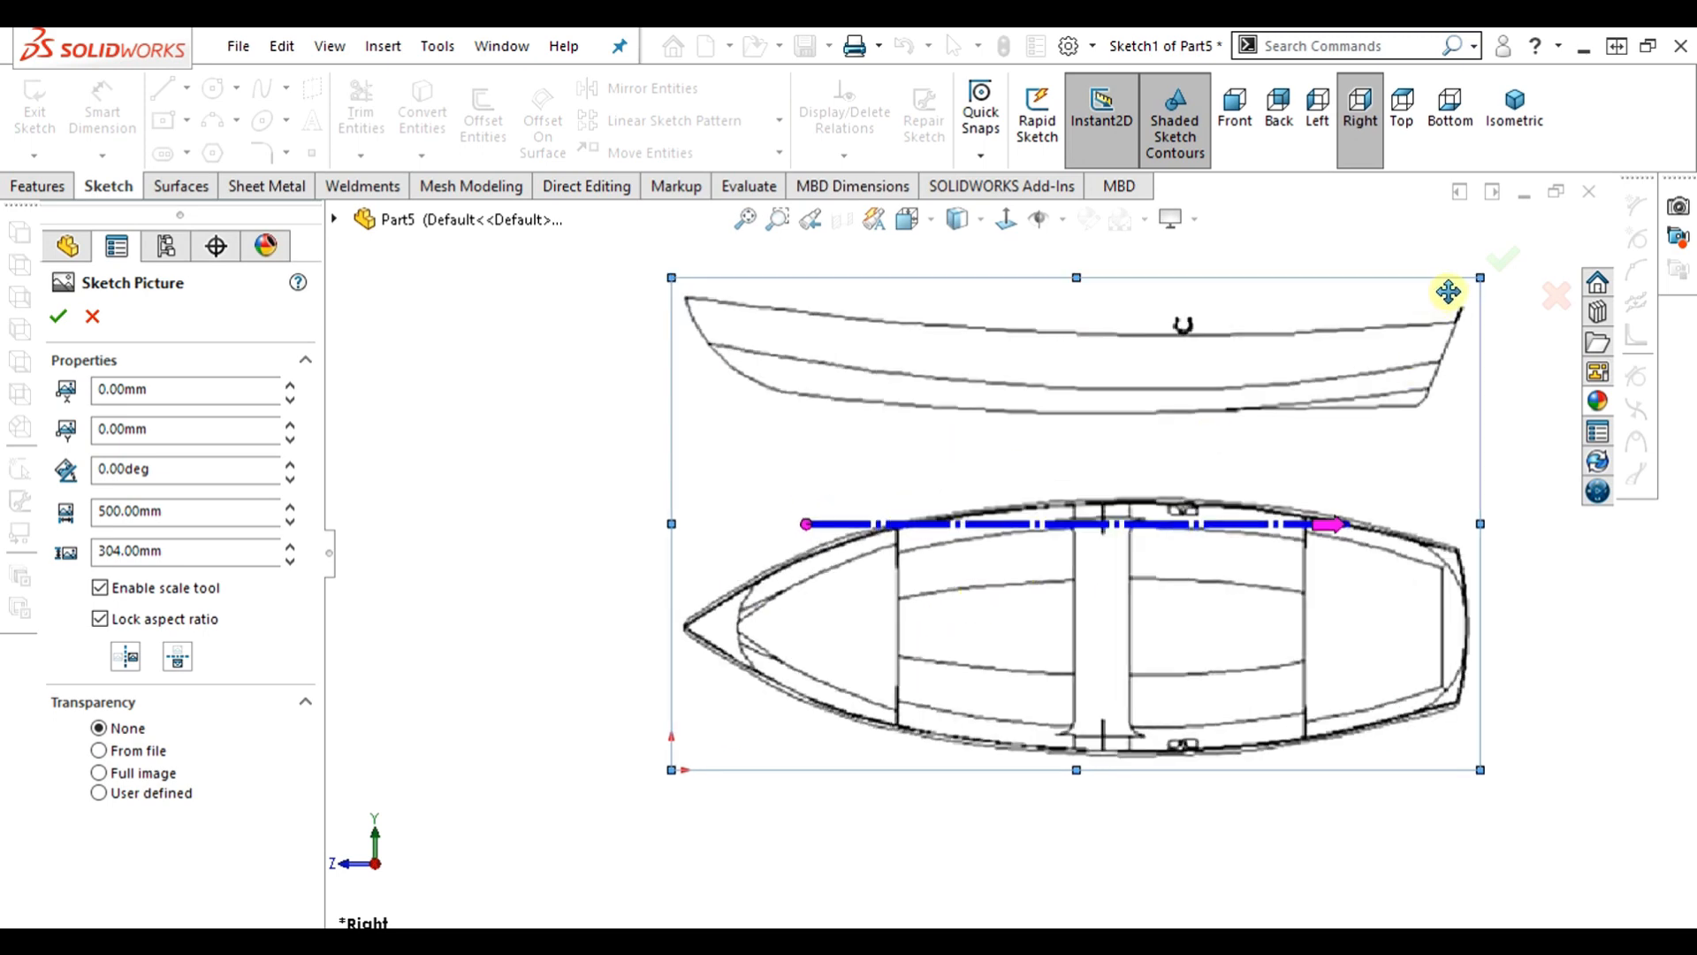
mouse_move(1480, 280)
left_mouse_down()
mouse_move(1208, 504)
mouse_move(1129, 613)
left_mouse_up()
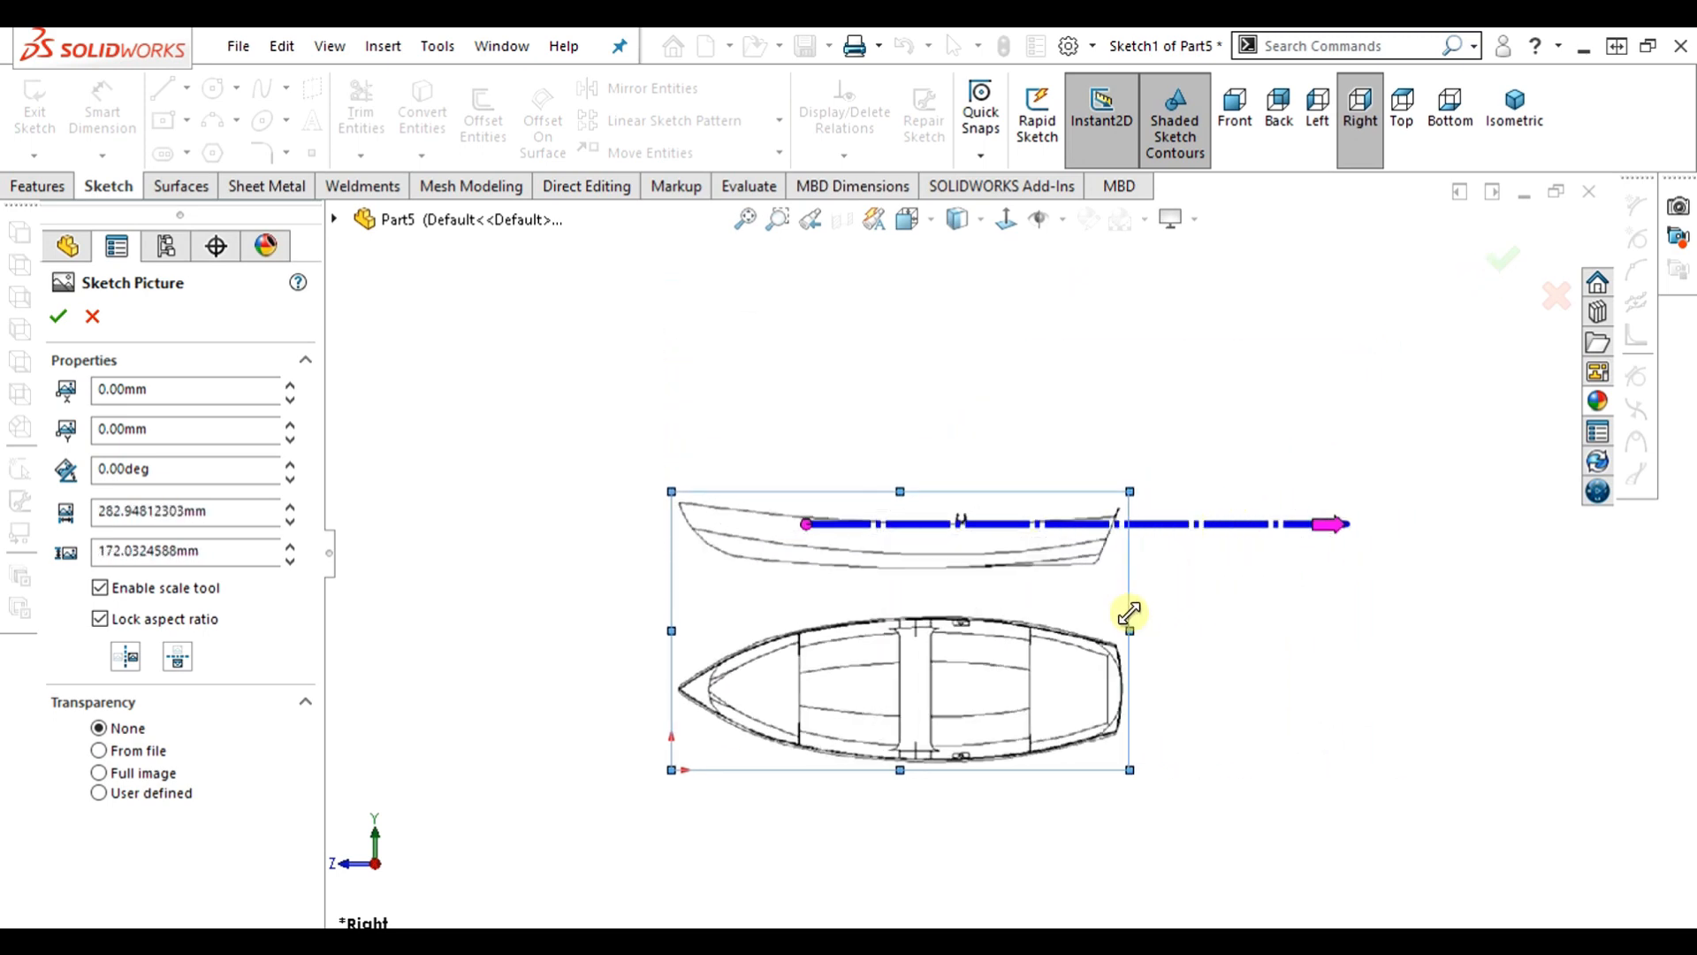
scroll(862, 753, "up", 1)
scroll(841, 724, "down", 3)
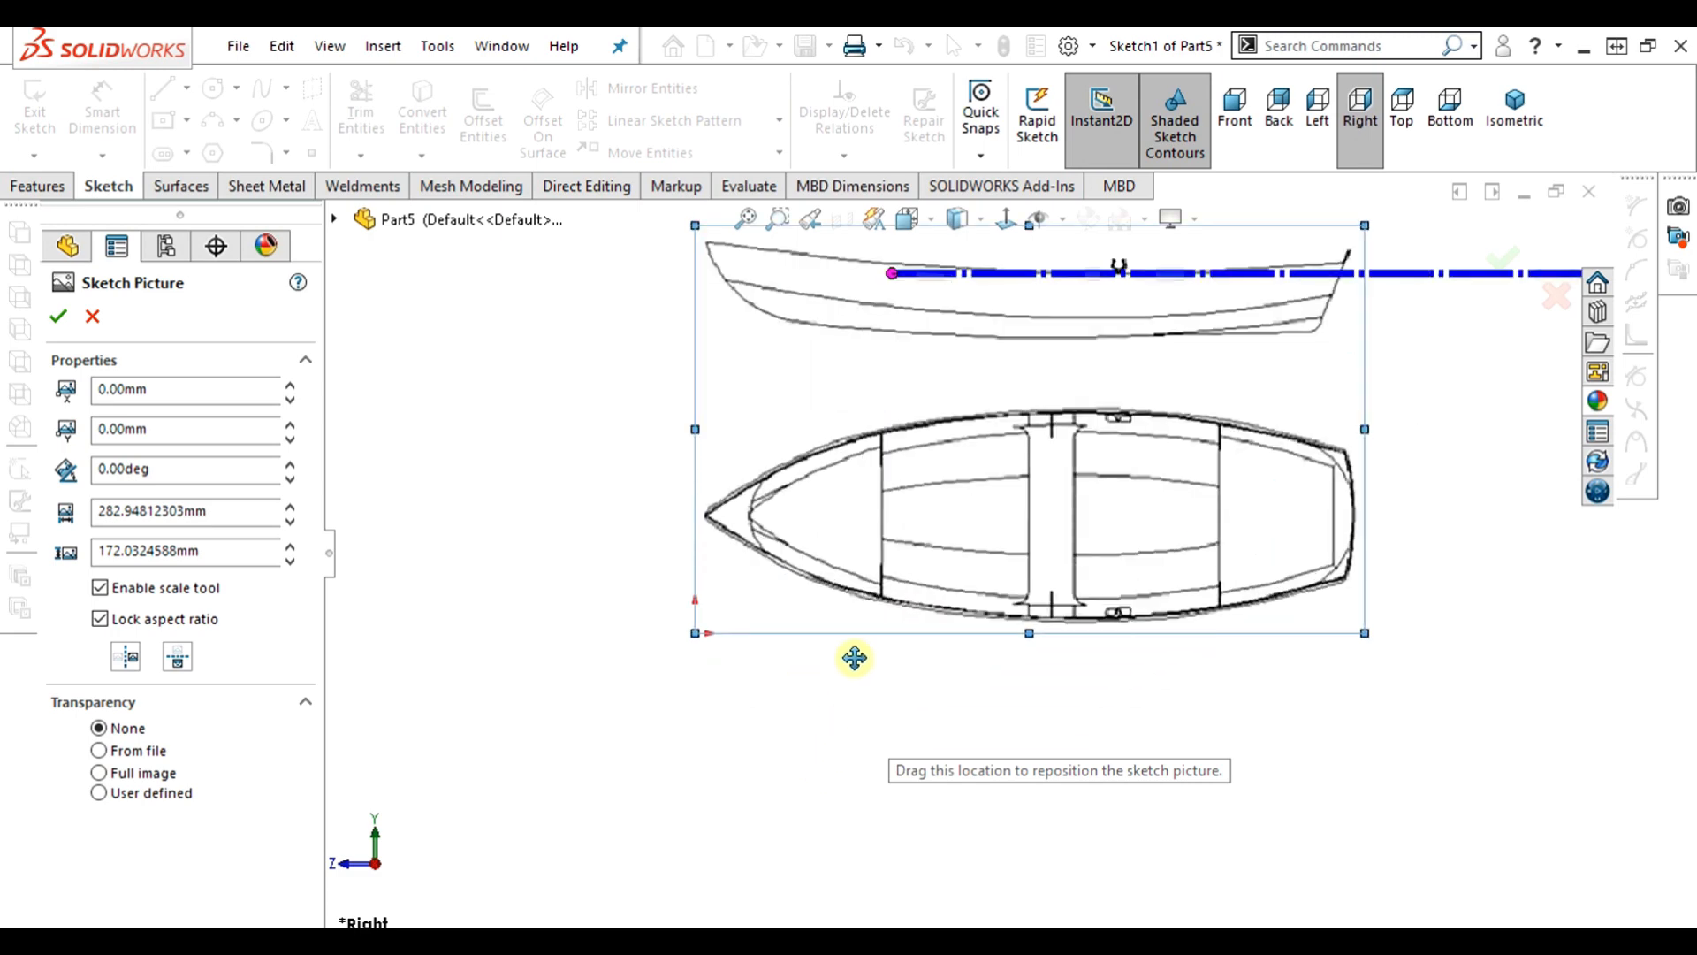
- Move the boat picture down so its side view's bow lies near the origin, and set the picture width to 250 mm
mouse_move(928, 473)
left_mouse_down()
mouse_move(914, 838)
mouse_move(406, 675)
mouse_move(576, 648)
mouse_move(913, 814)
mouse_move(920, 856)
left_mouse_up()
left_click(216, 506)
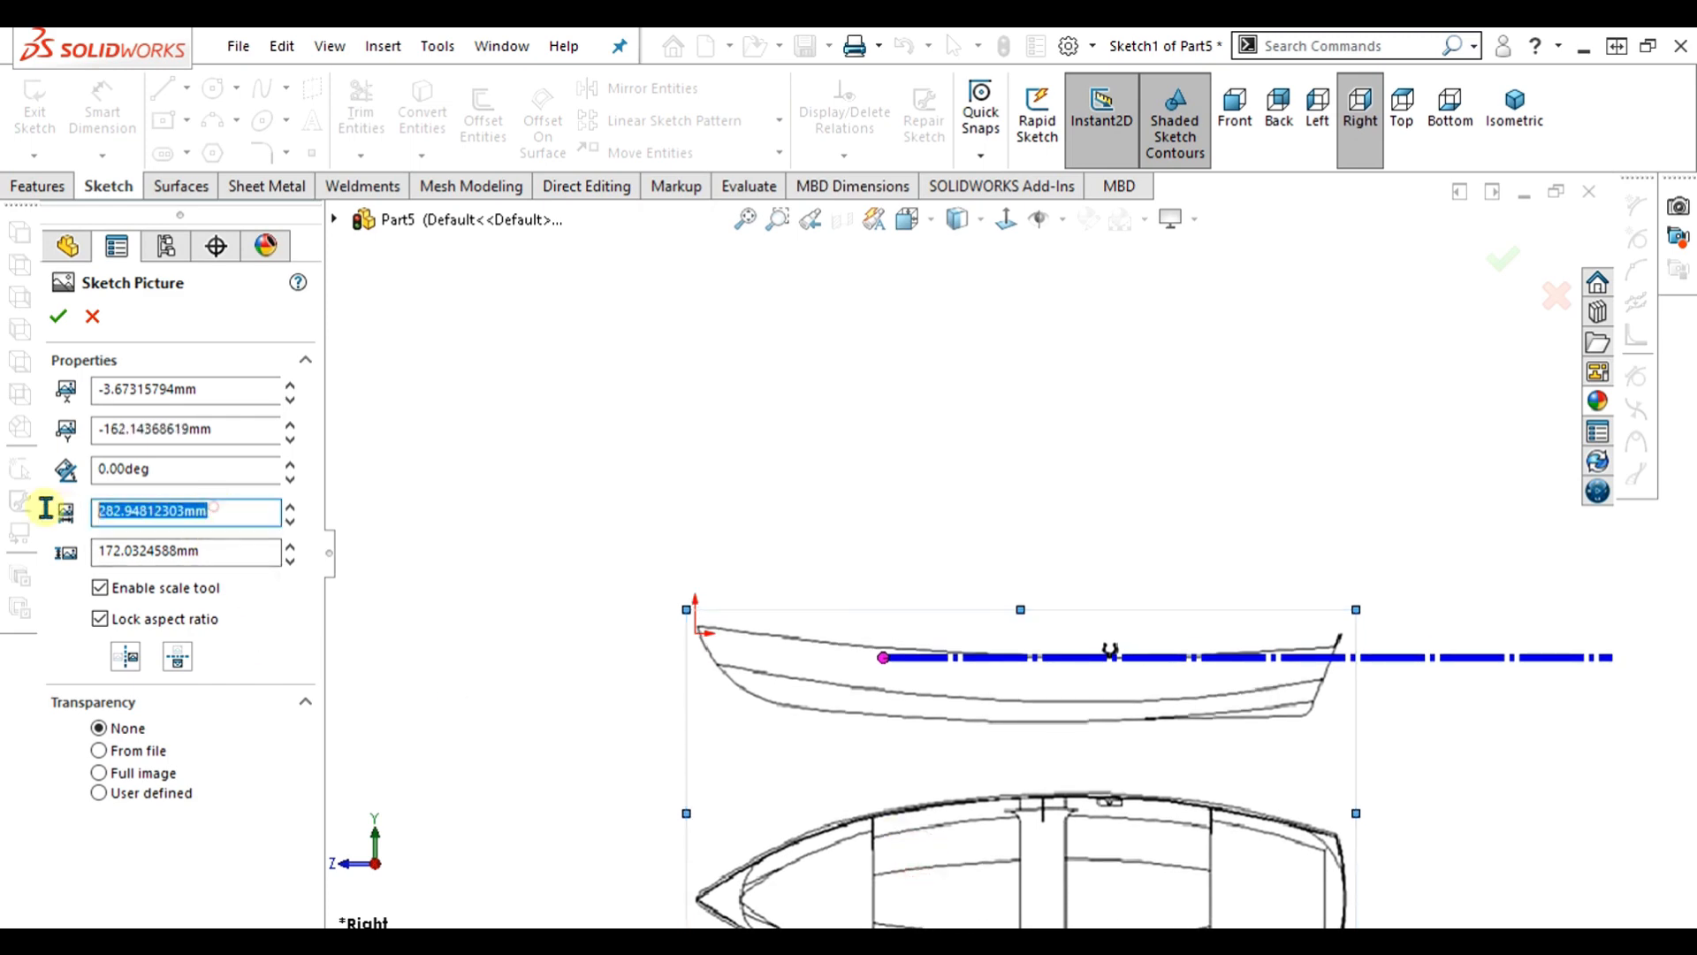
type("250")
key("Return")
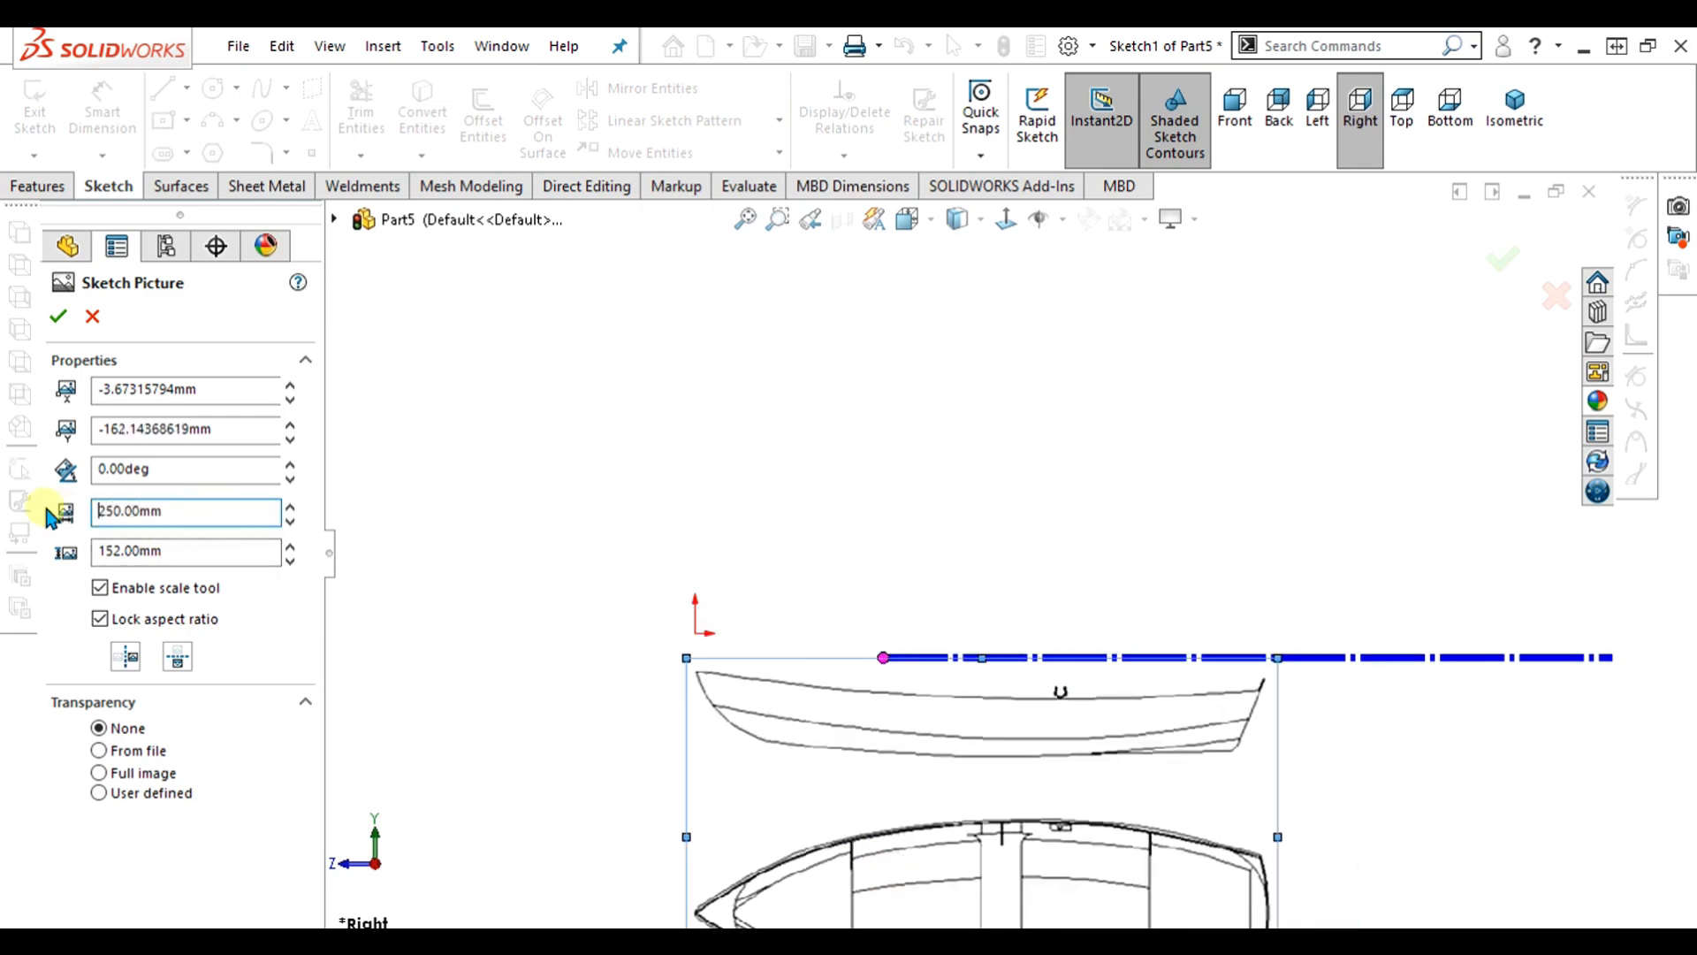
- Align the bow tip of the boat's side view with the origin and accept the sketch picture
scroll(389, 398, "down", 1)
scroll(849, 487, "down", 5)
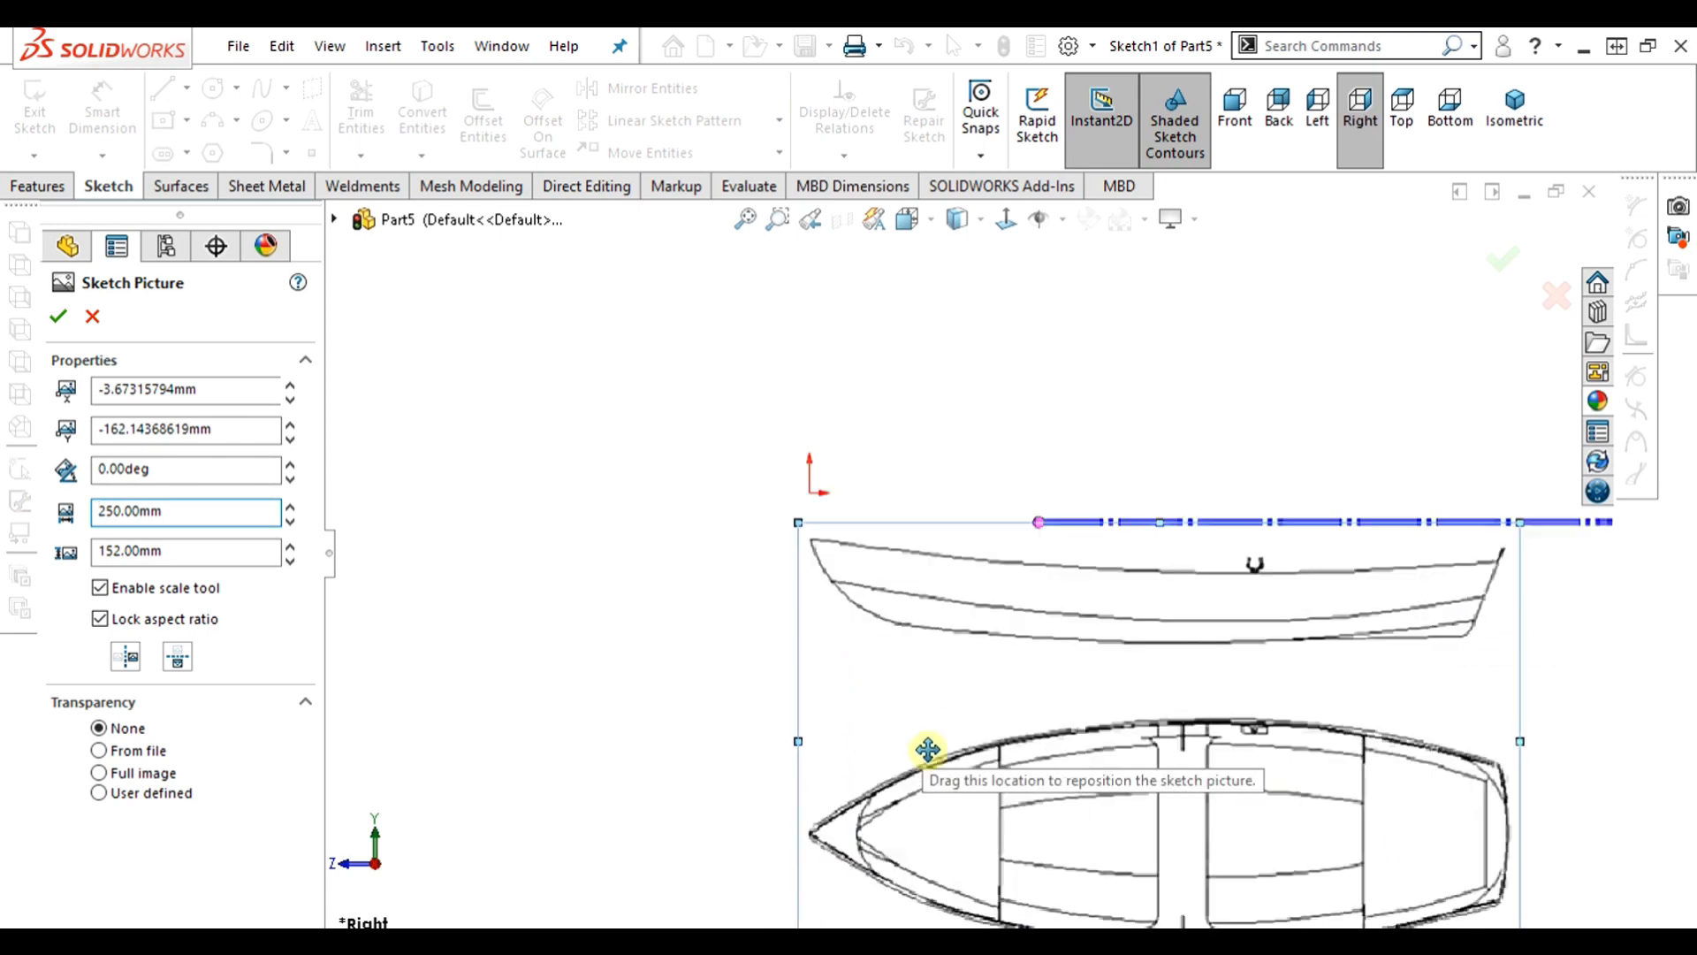
mouse_move(833, 634)
left_mouse_down()
mouse_move(840, 445)
mouse_move(838, 466)
left_mouse_up()
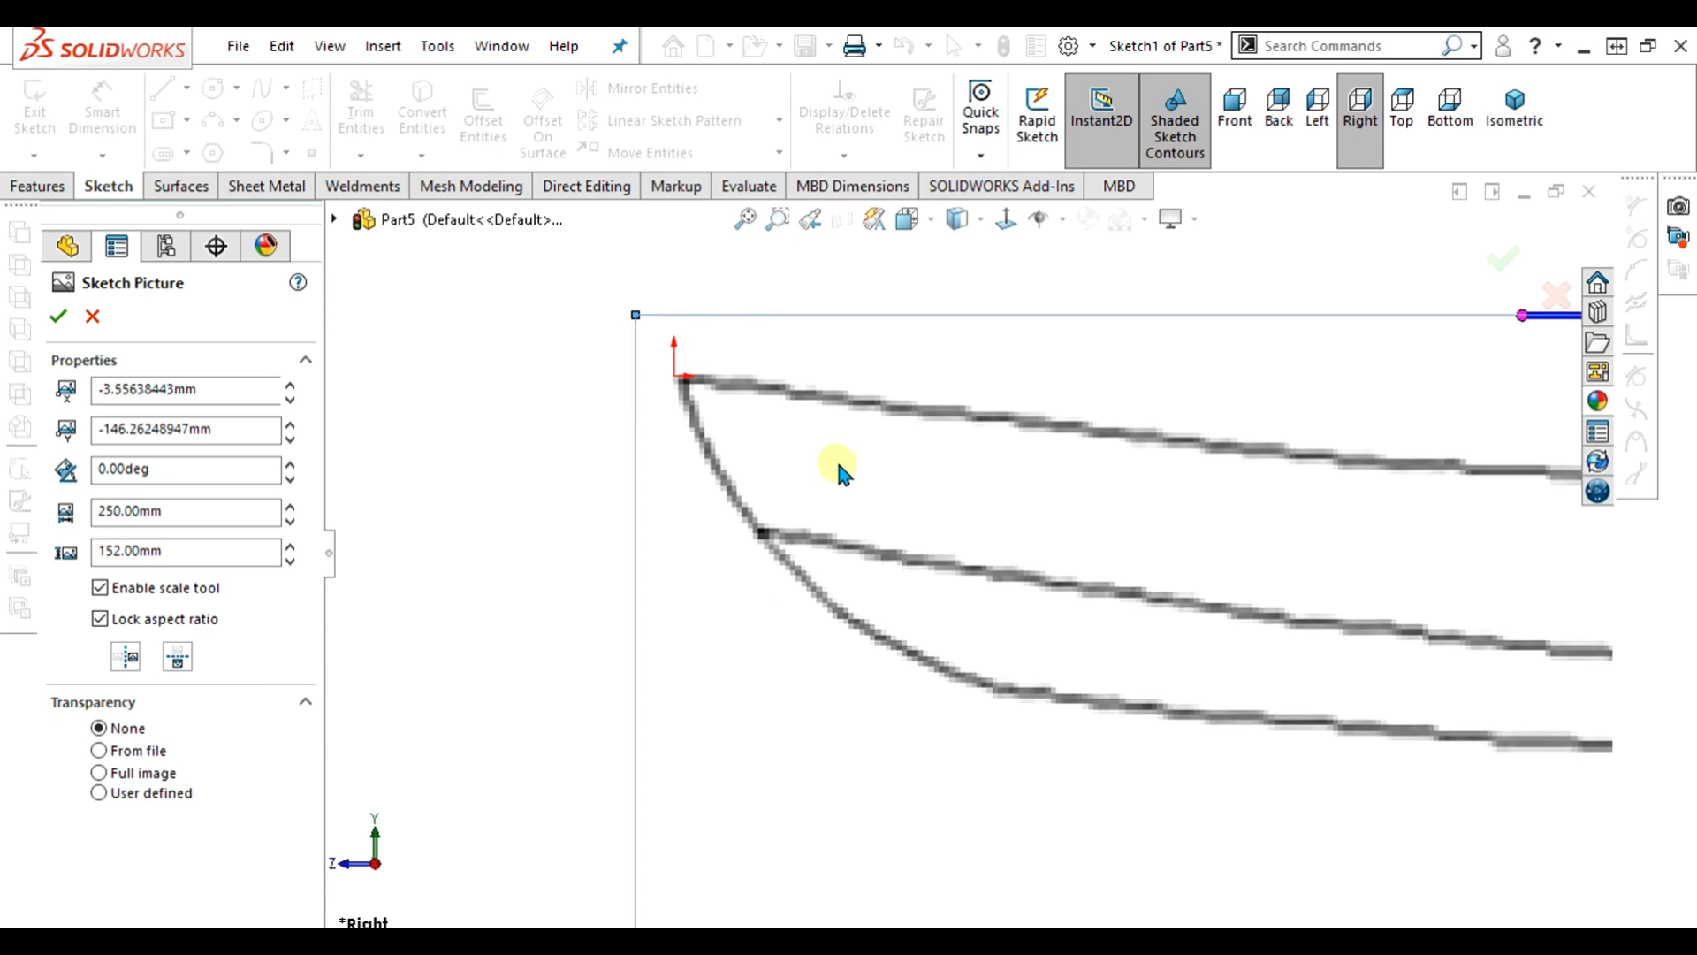
scroll(673, 380, "down", 3)
scroll(676, 389, "down", 2)
scroll(942, 535, "up", 8)
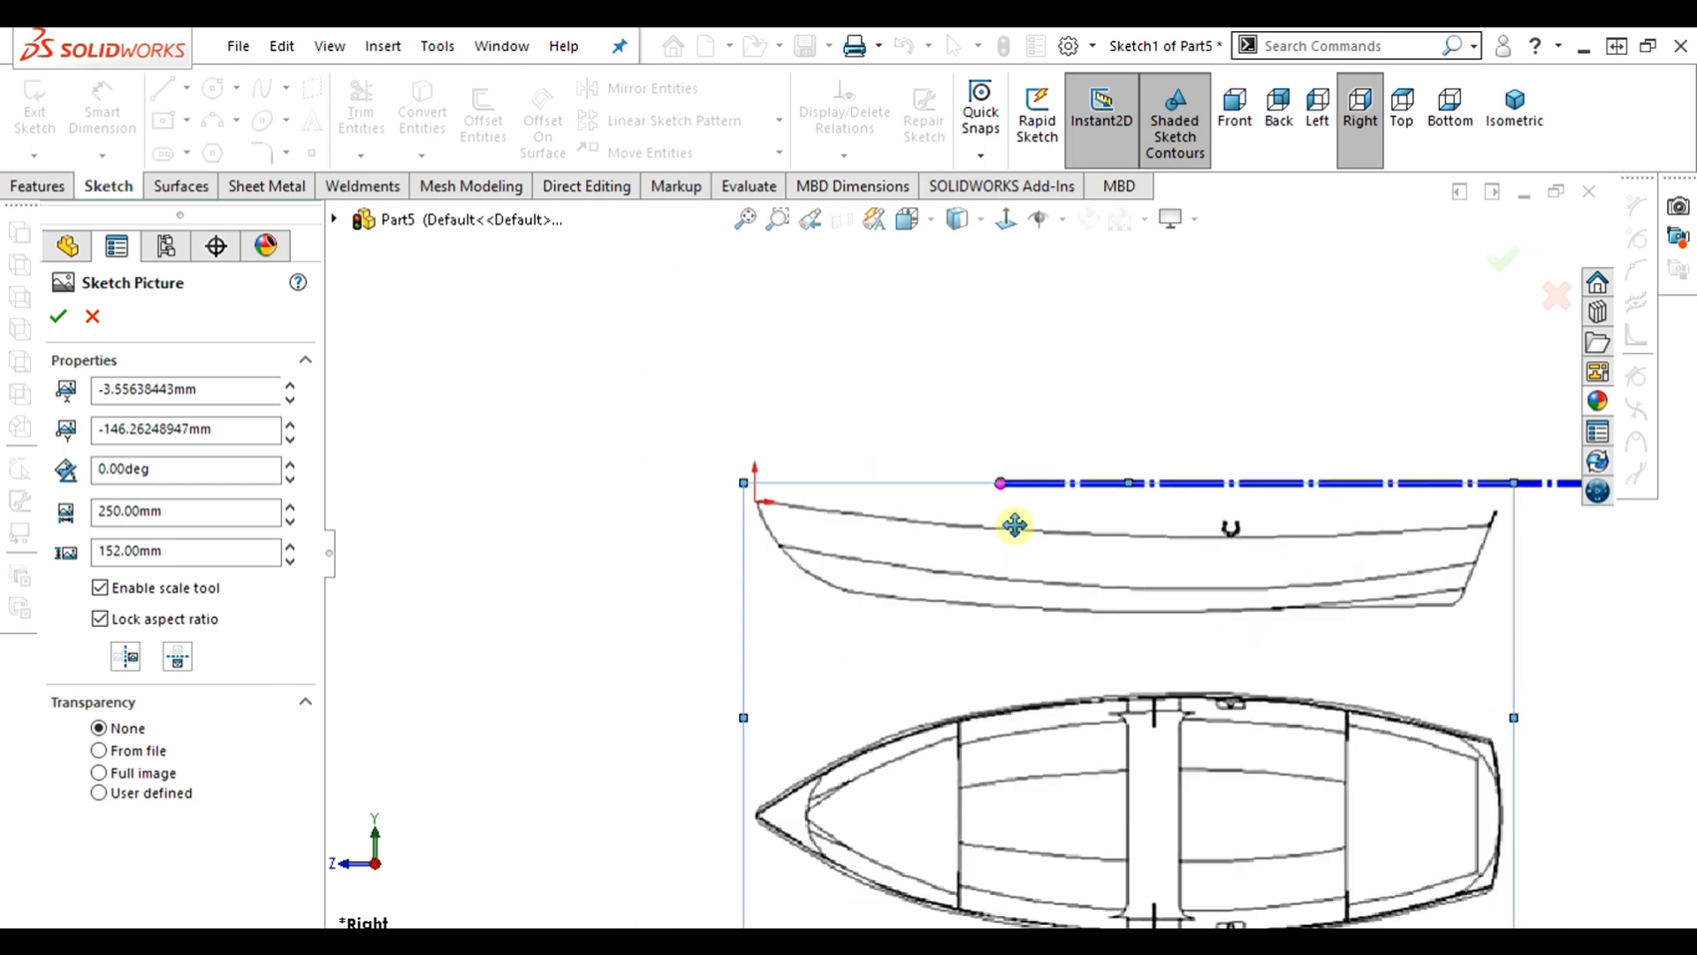
scroll(1261, 522, "down", 2)
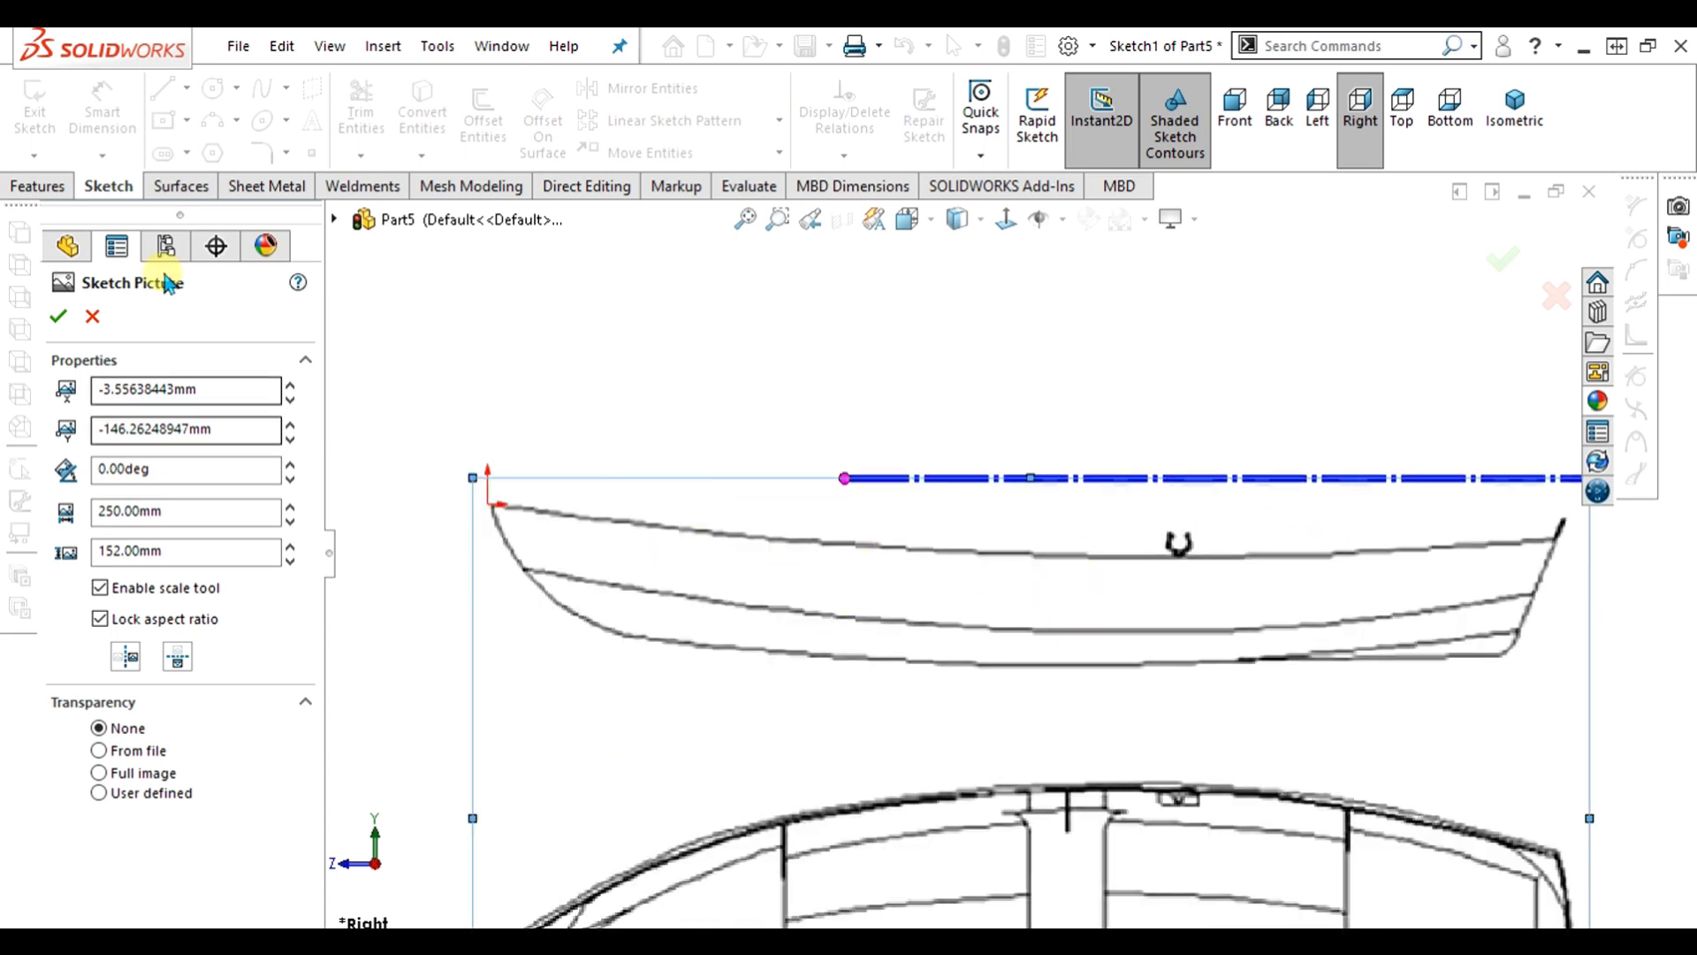
left_click(58, 316)
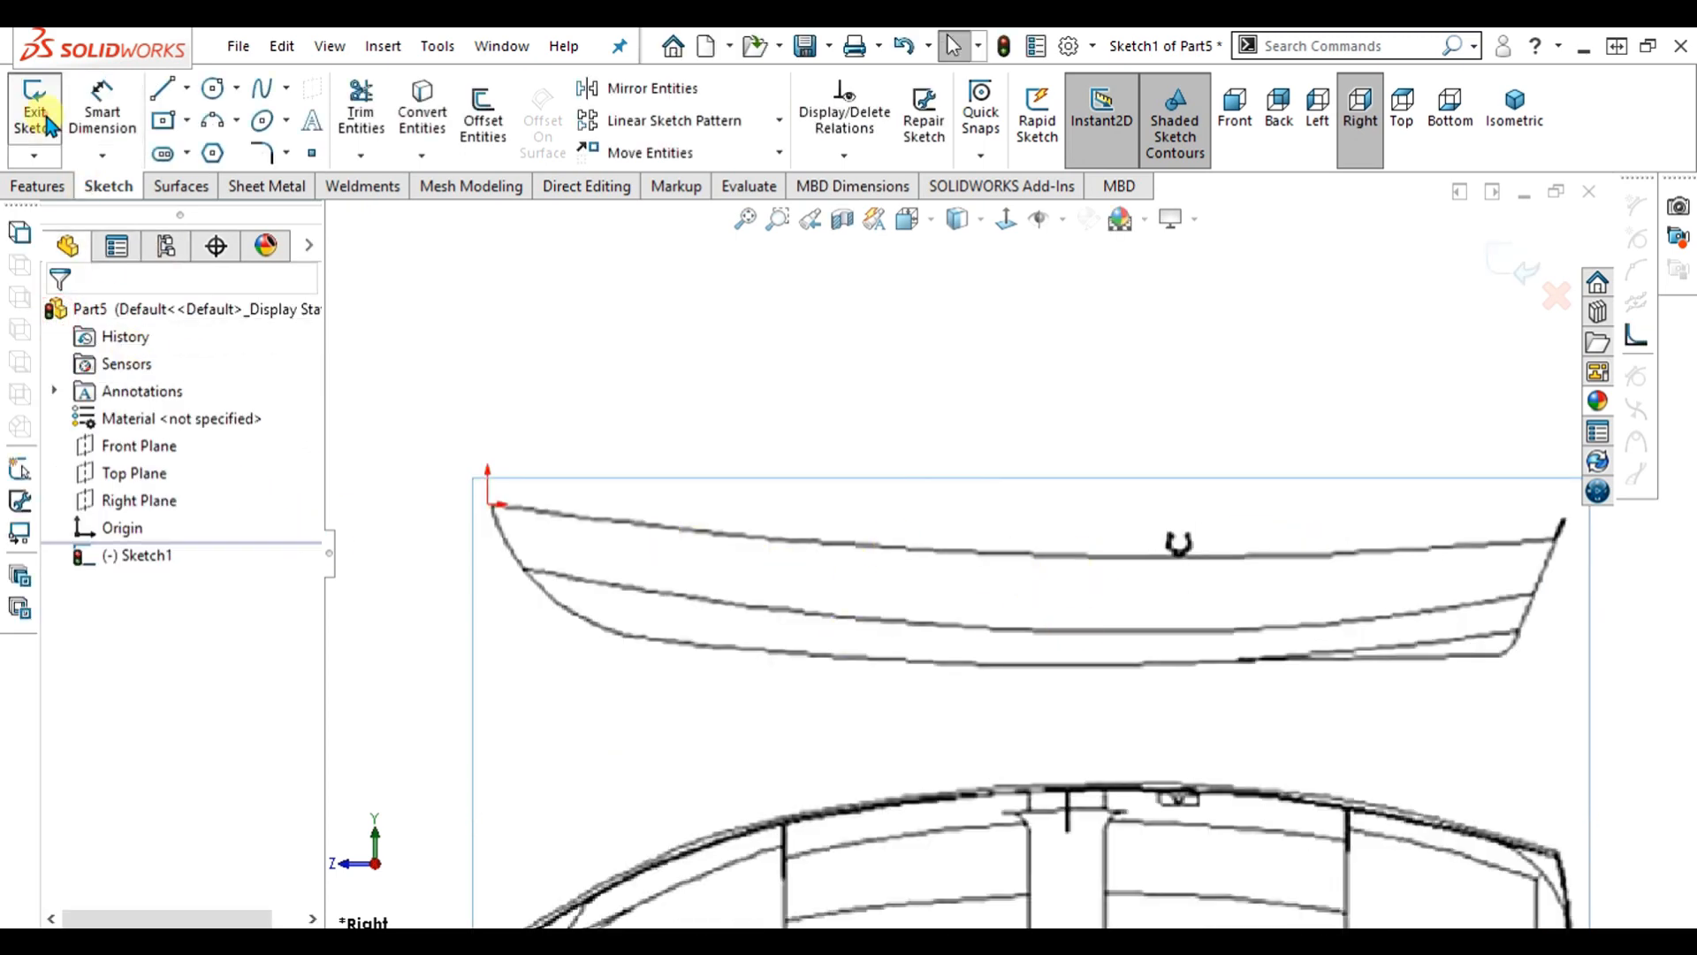
- Start a new sketch on the Top Plane and view it face-on
left_click(129, 485)
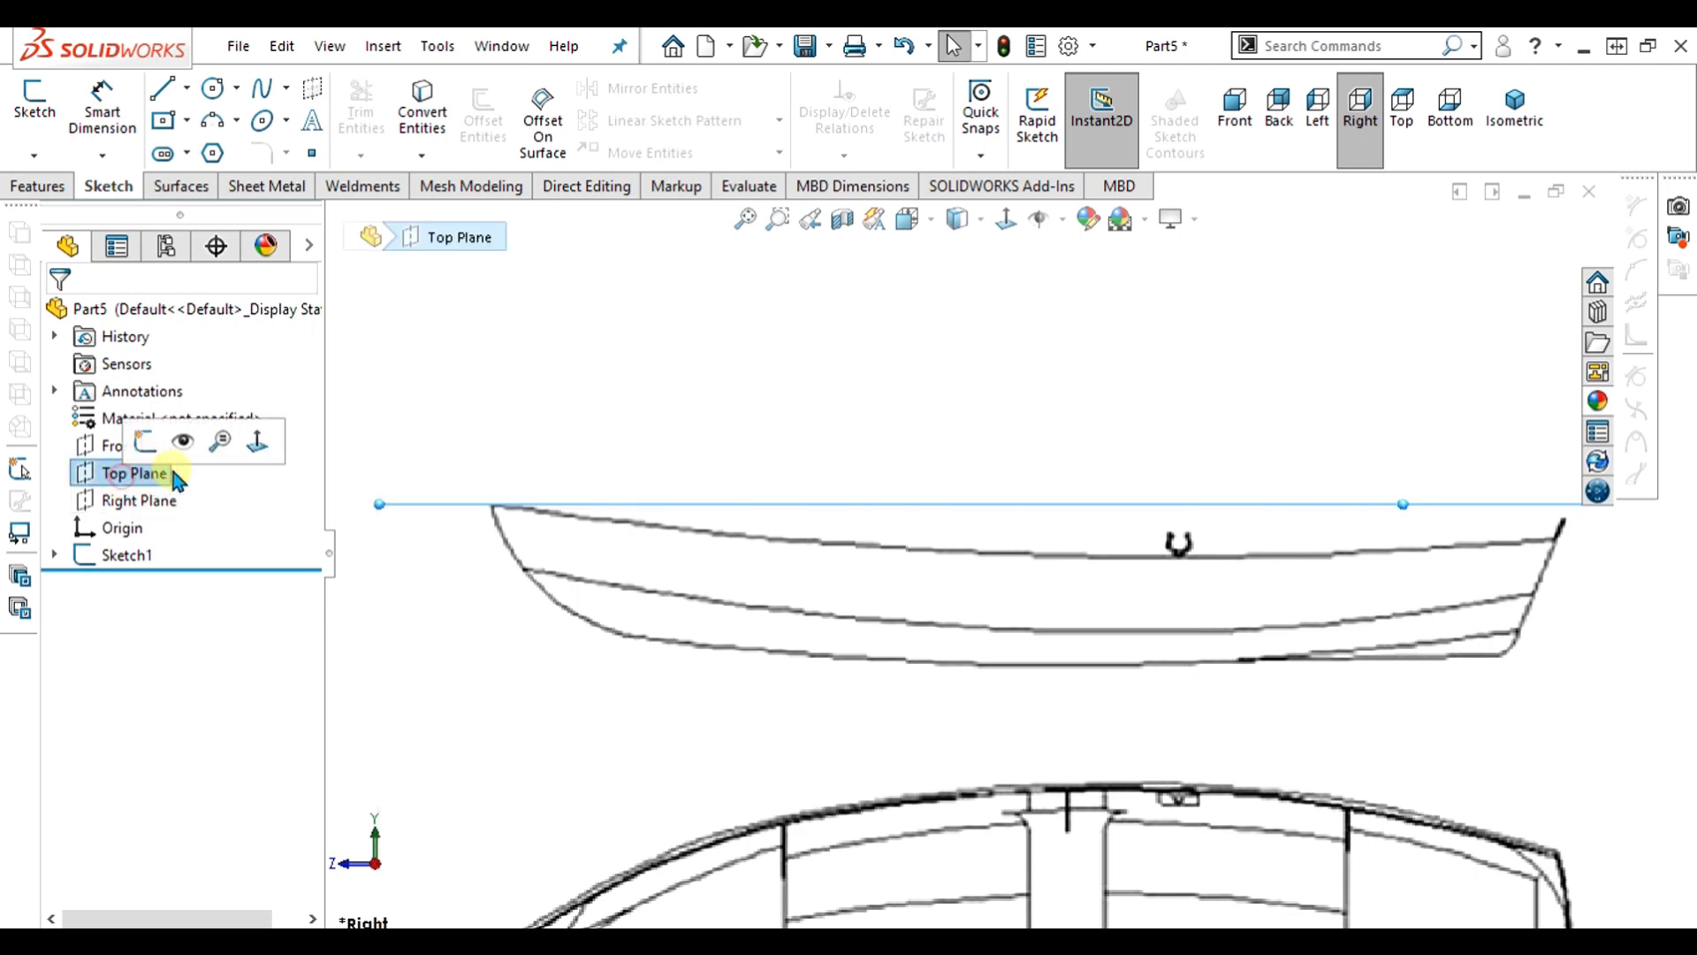
left_click(34, 106)
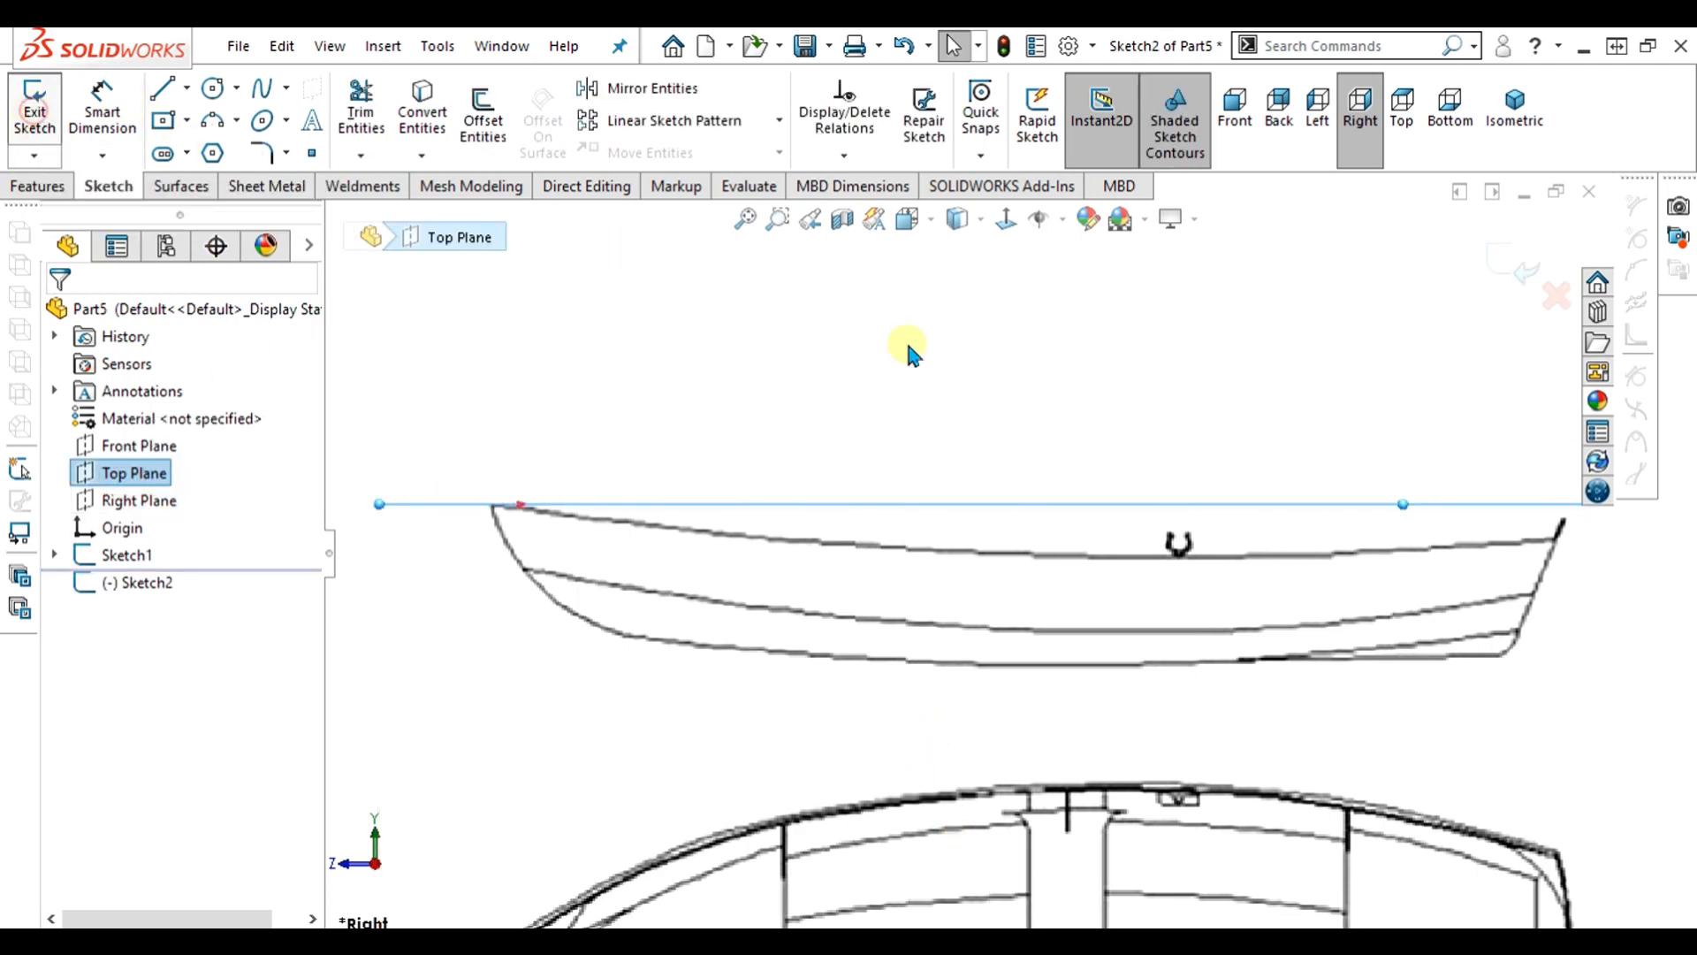
left_click(1010, 224)
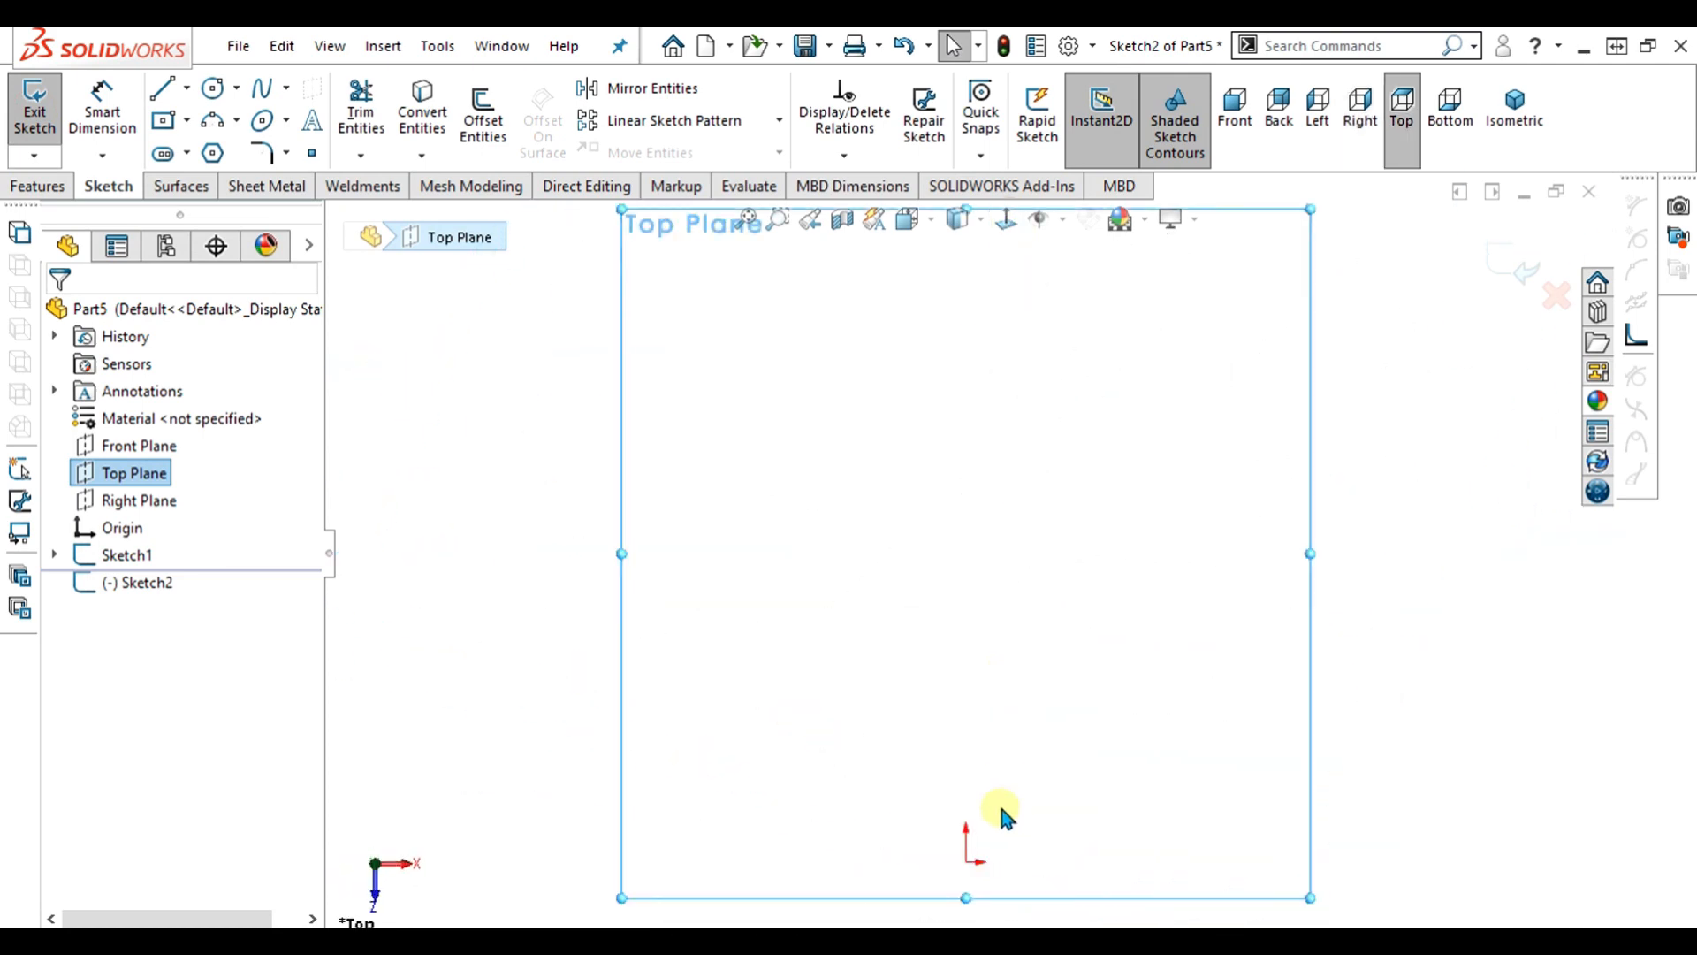
- Insert the boat drawing "unnamed (1)" from the Downloads folder as a sketch picture on the Top Plane
left_click(440, 46)
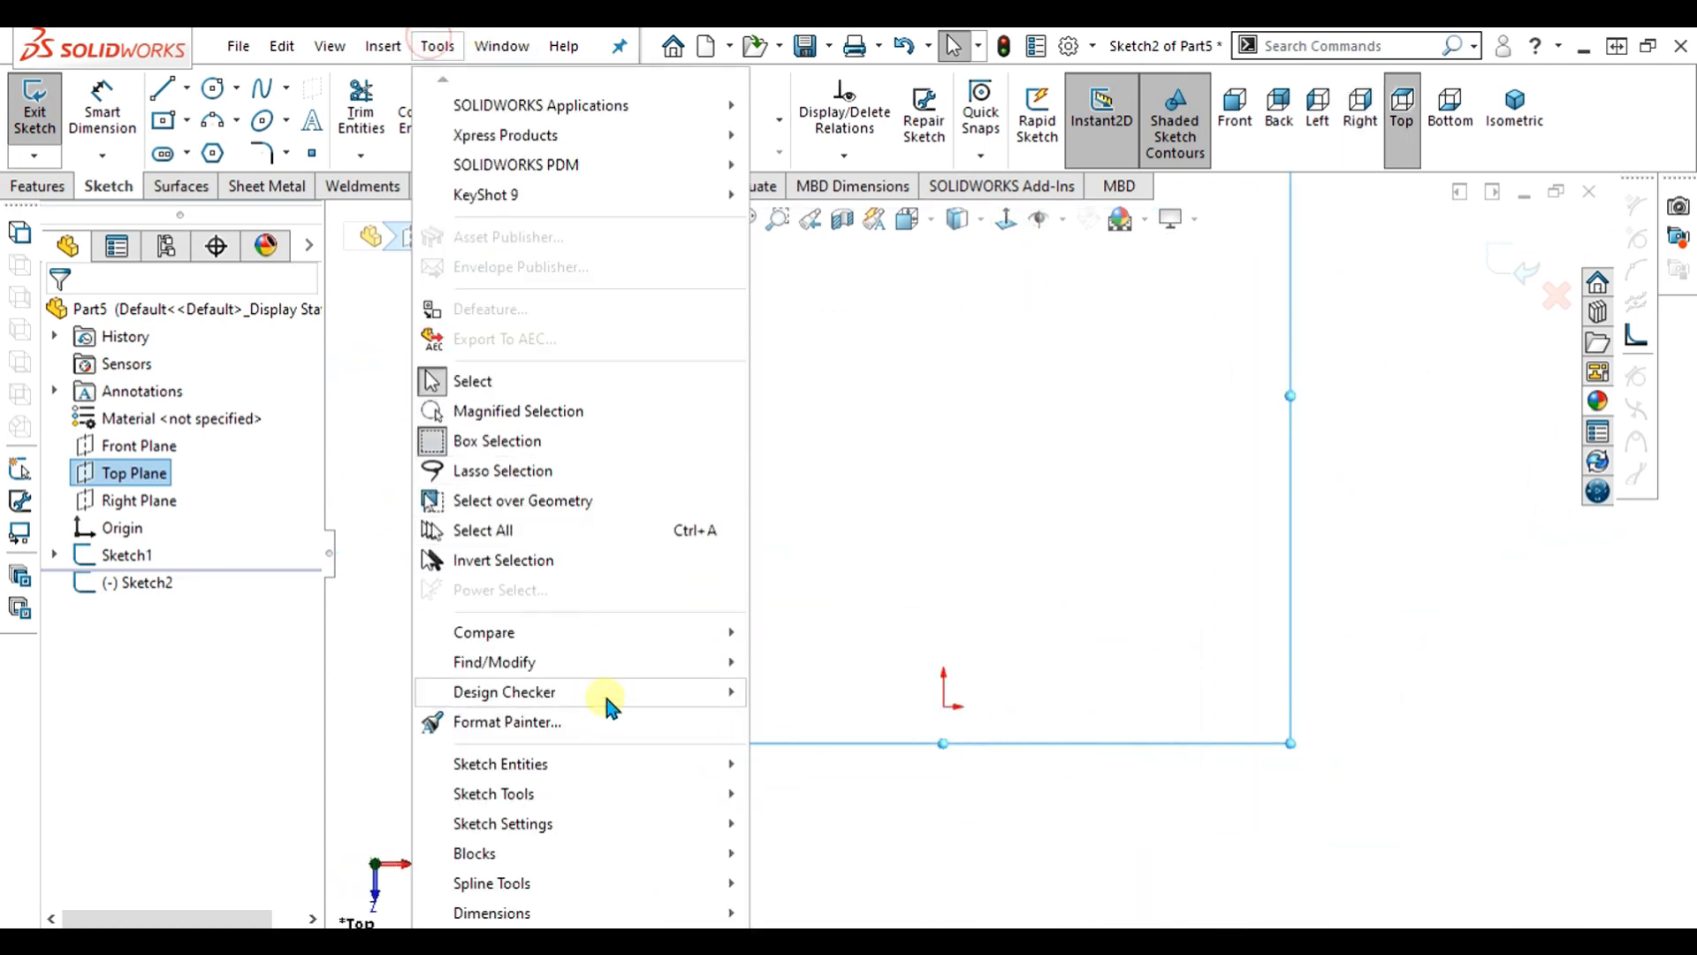
left_click(580, 796)
left_click(810, 836)
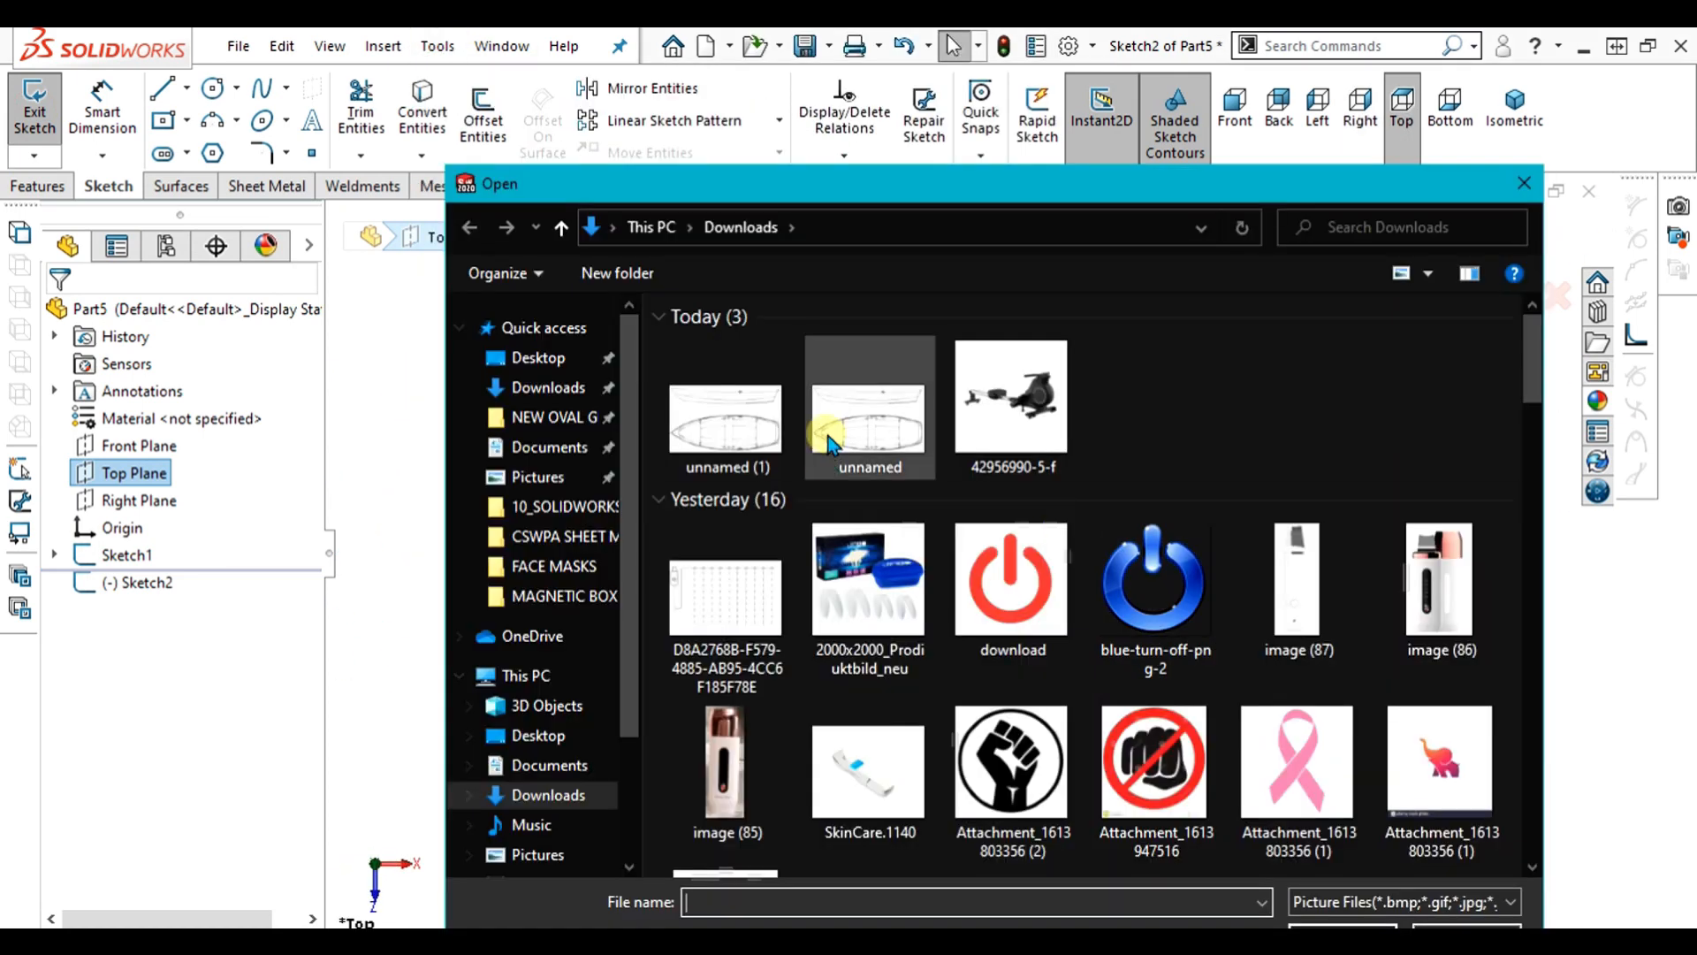
left_click(764, 418)
left_click(1312, 930)
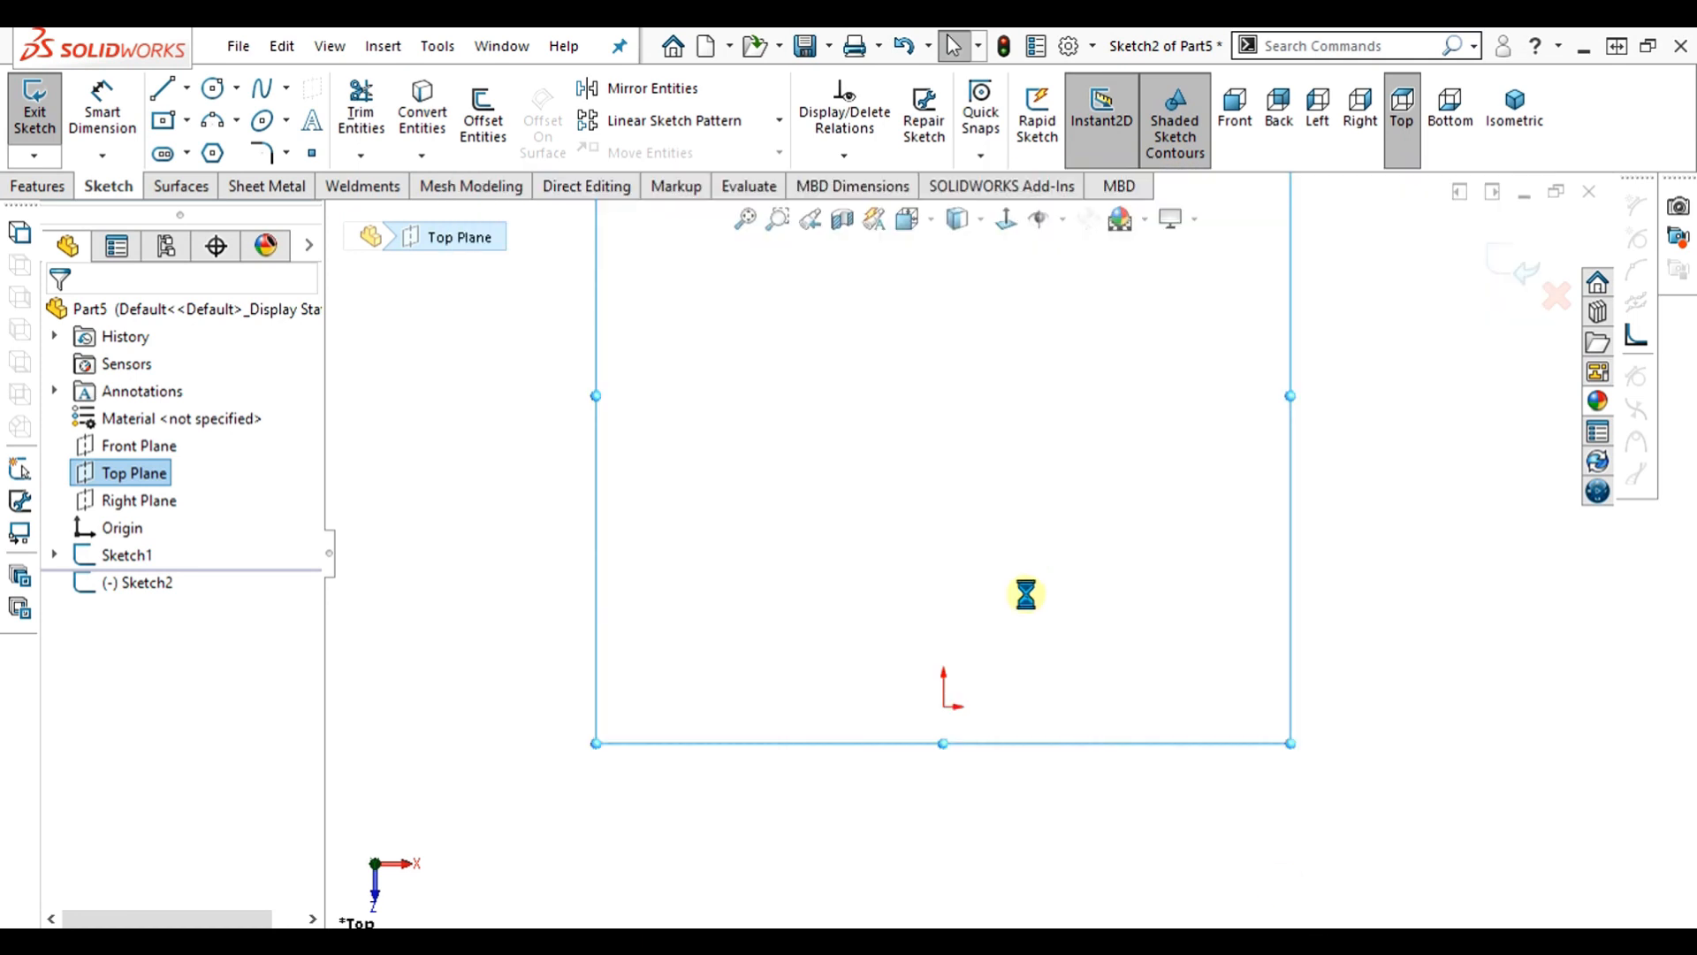
- Rotate the Top Plane boat picture to 90 degrees
scroll(1050, 622, "up", 6)
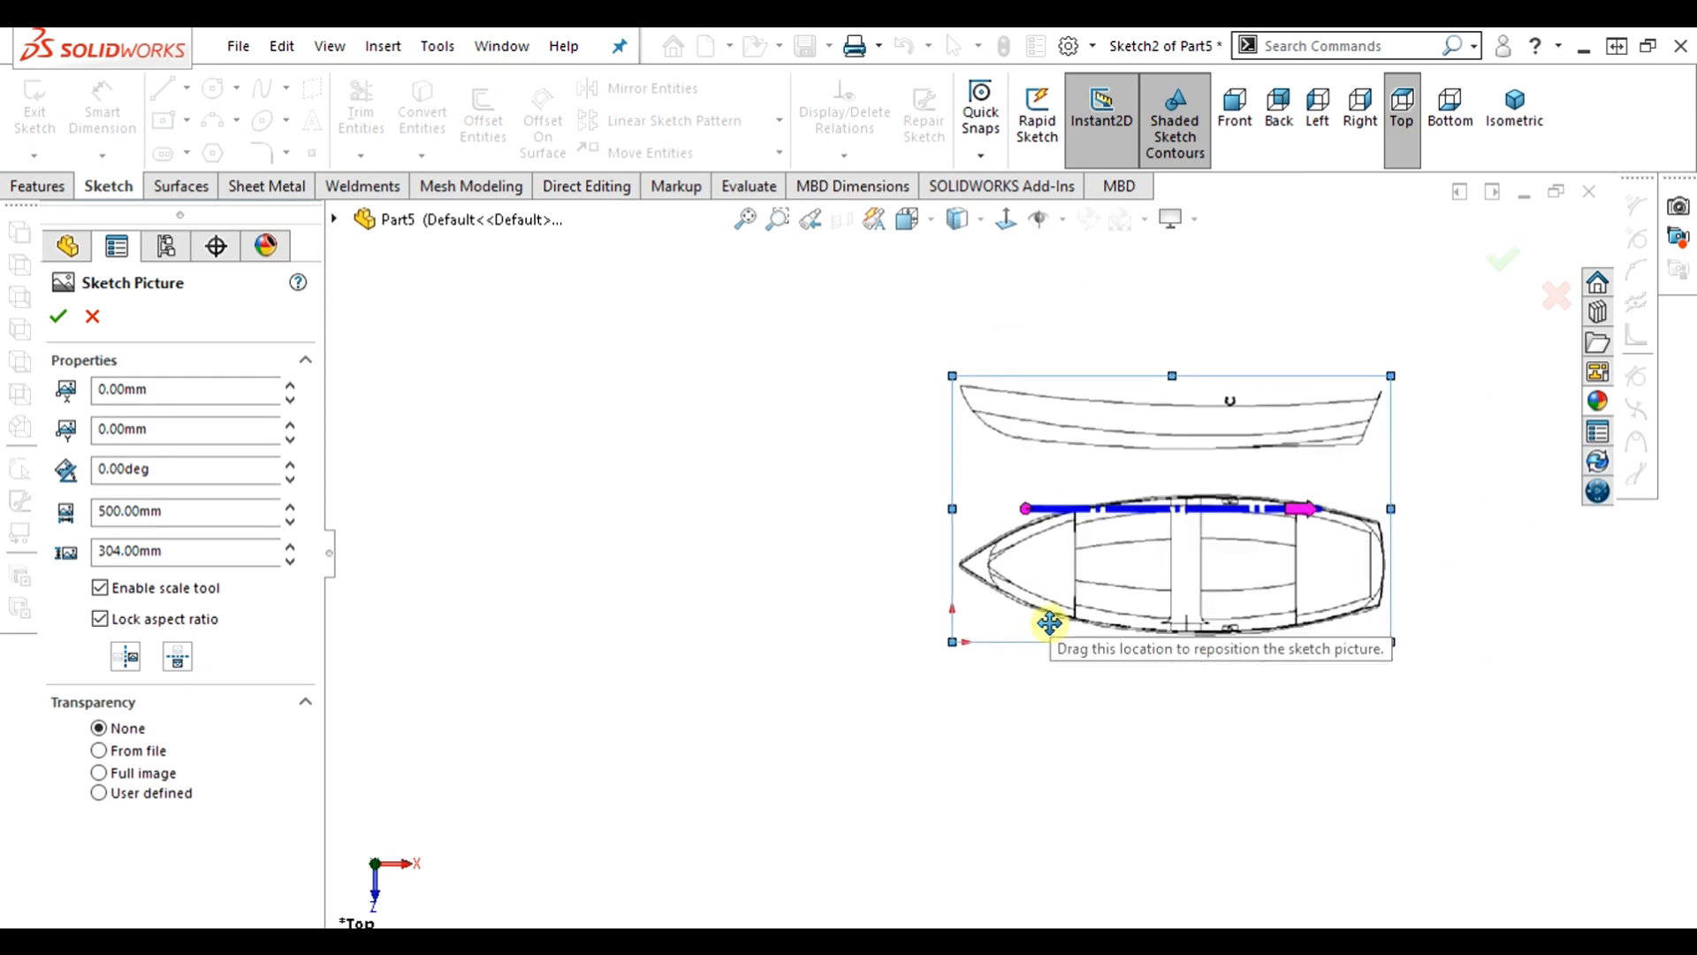
mouse_move(1091, 548)
middle_mouse_down()
mouse_move(1034, 502)
mouse_move(972, 500)
mouse_move(970, 387)
mouse_move(966, 527)
mouse_move(1064, 492)
mouse_move(1018, 452)
mouse_move(1083, 414)
mouse_move(961, 459)
middle_mouse_up()
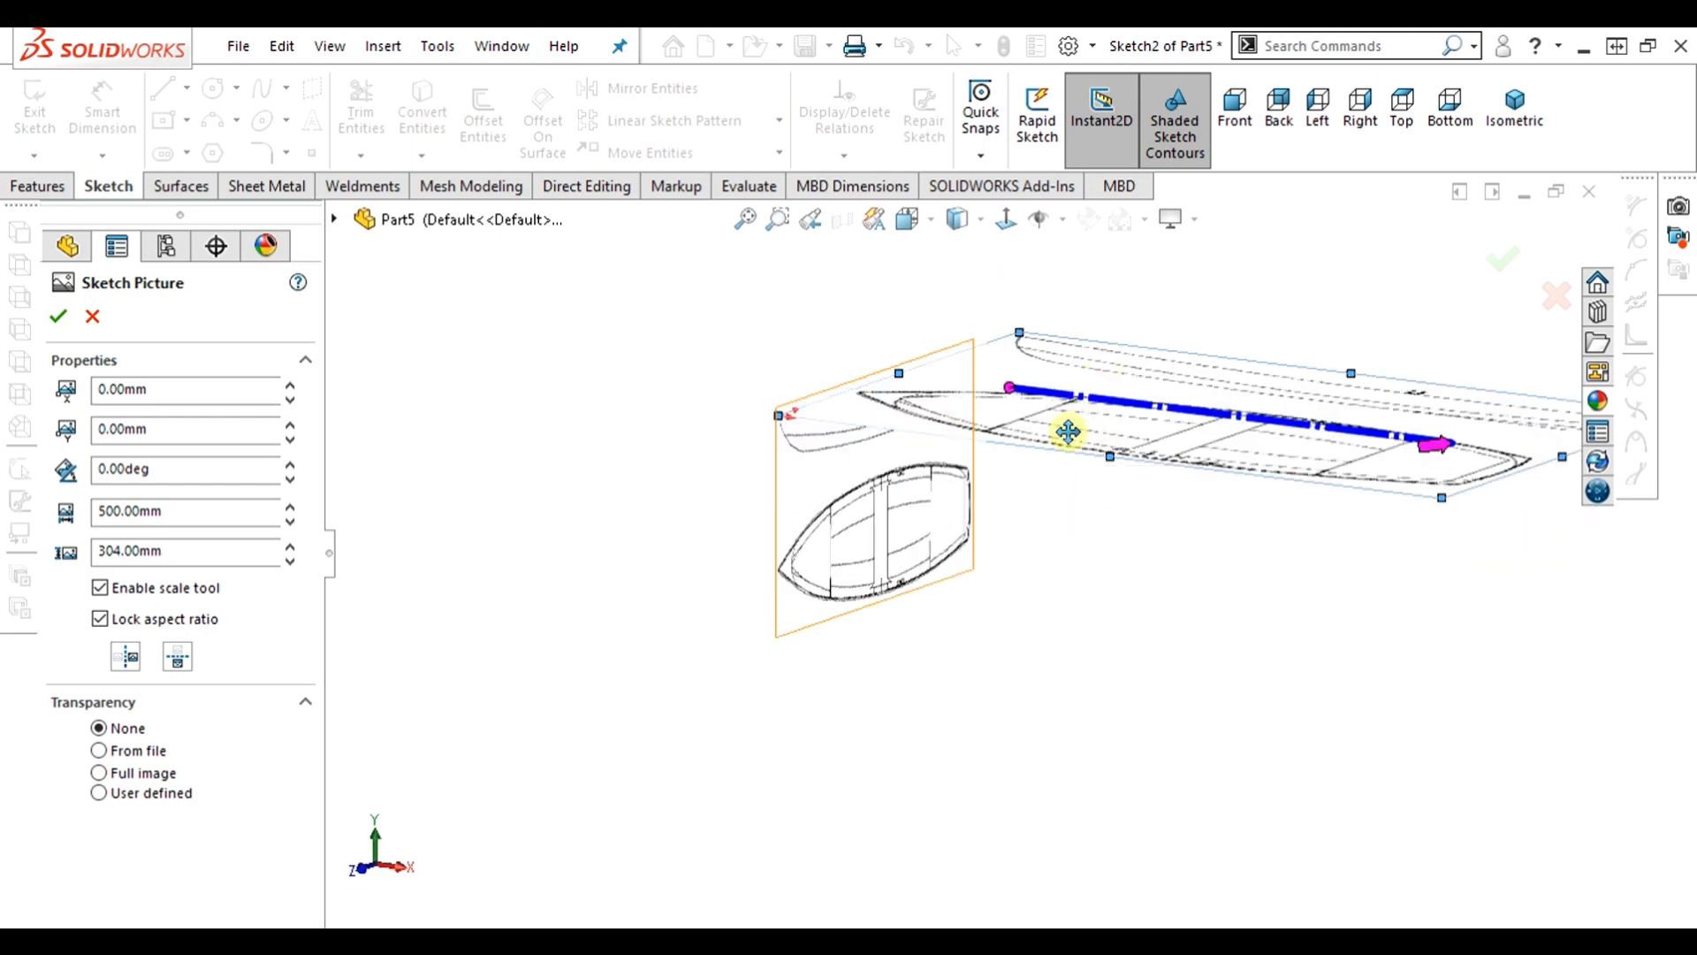
double_click(199, 468)
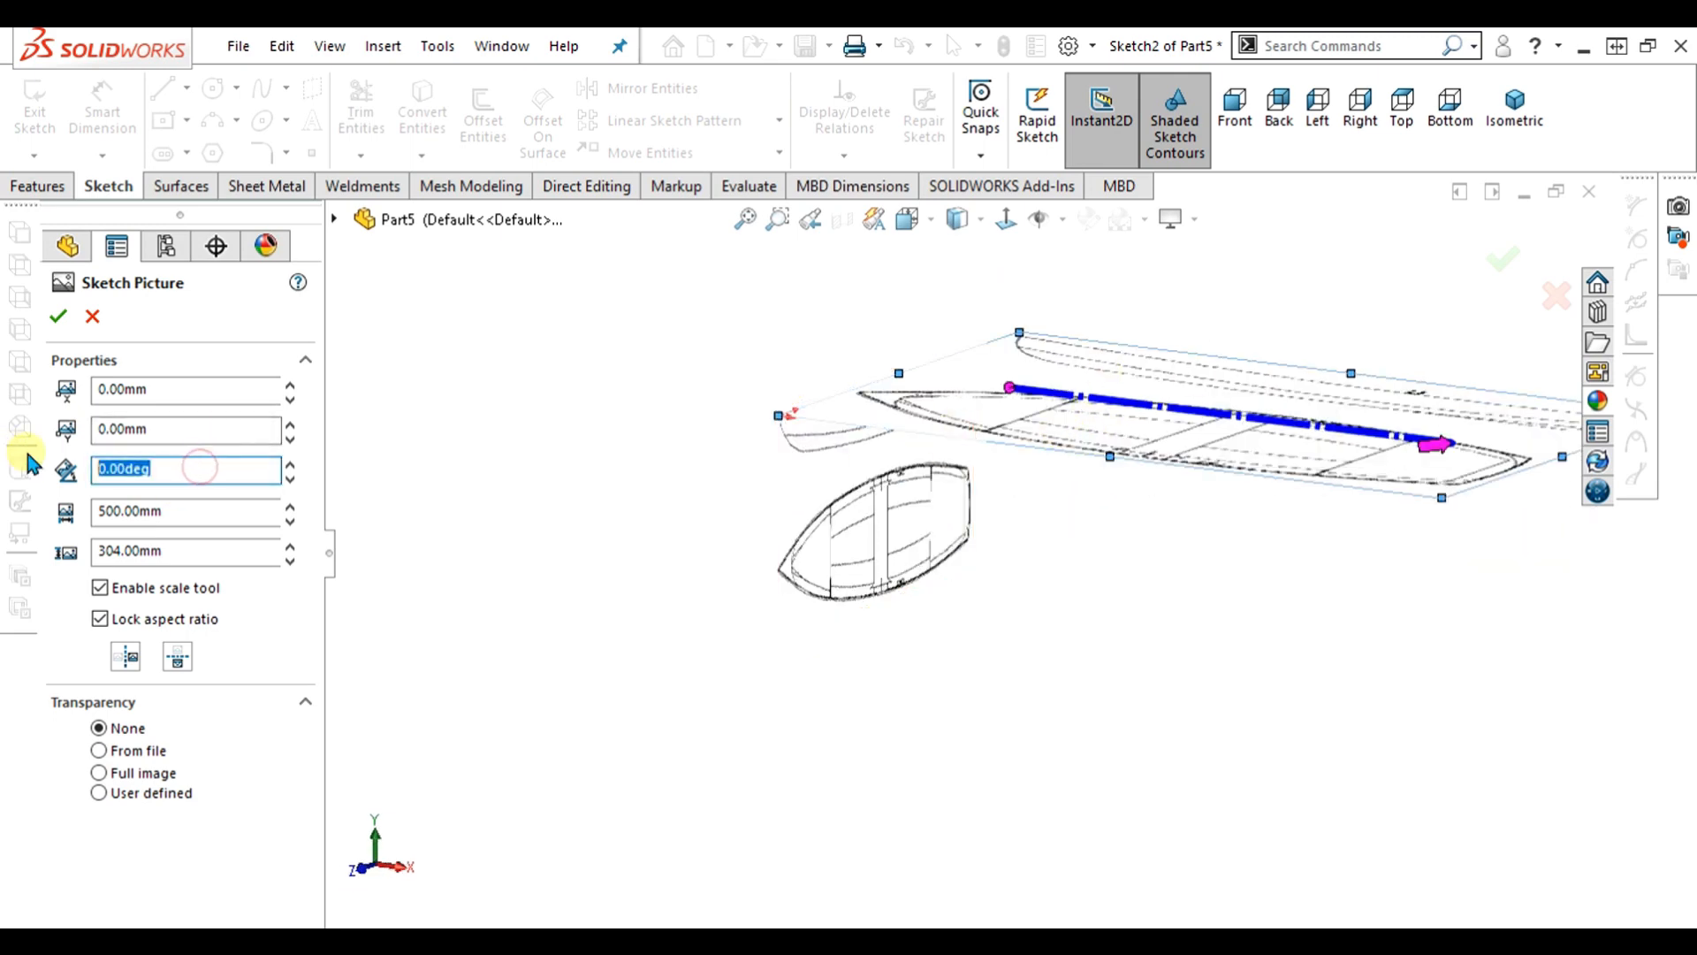
key("Return")
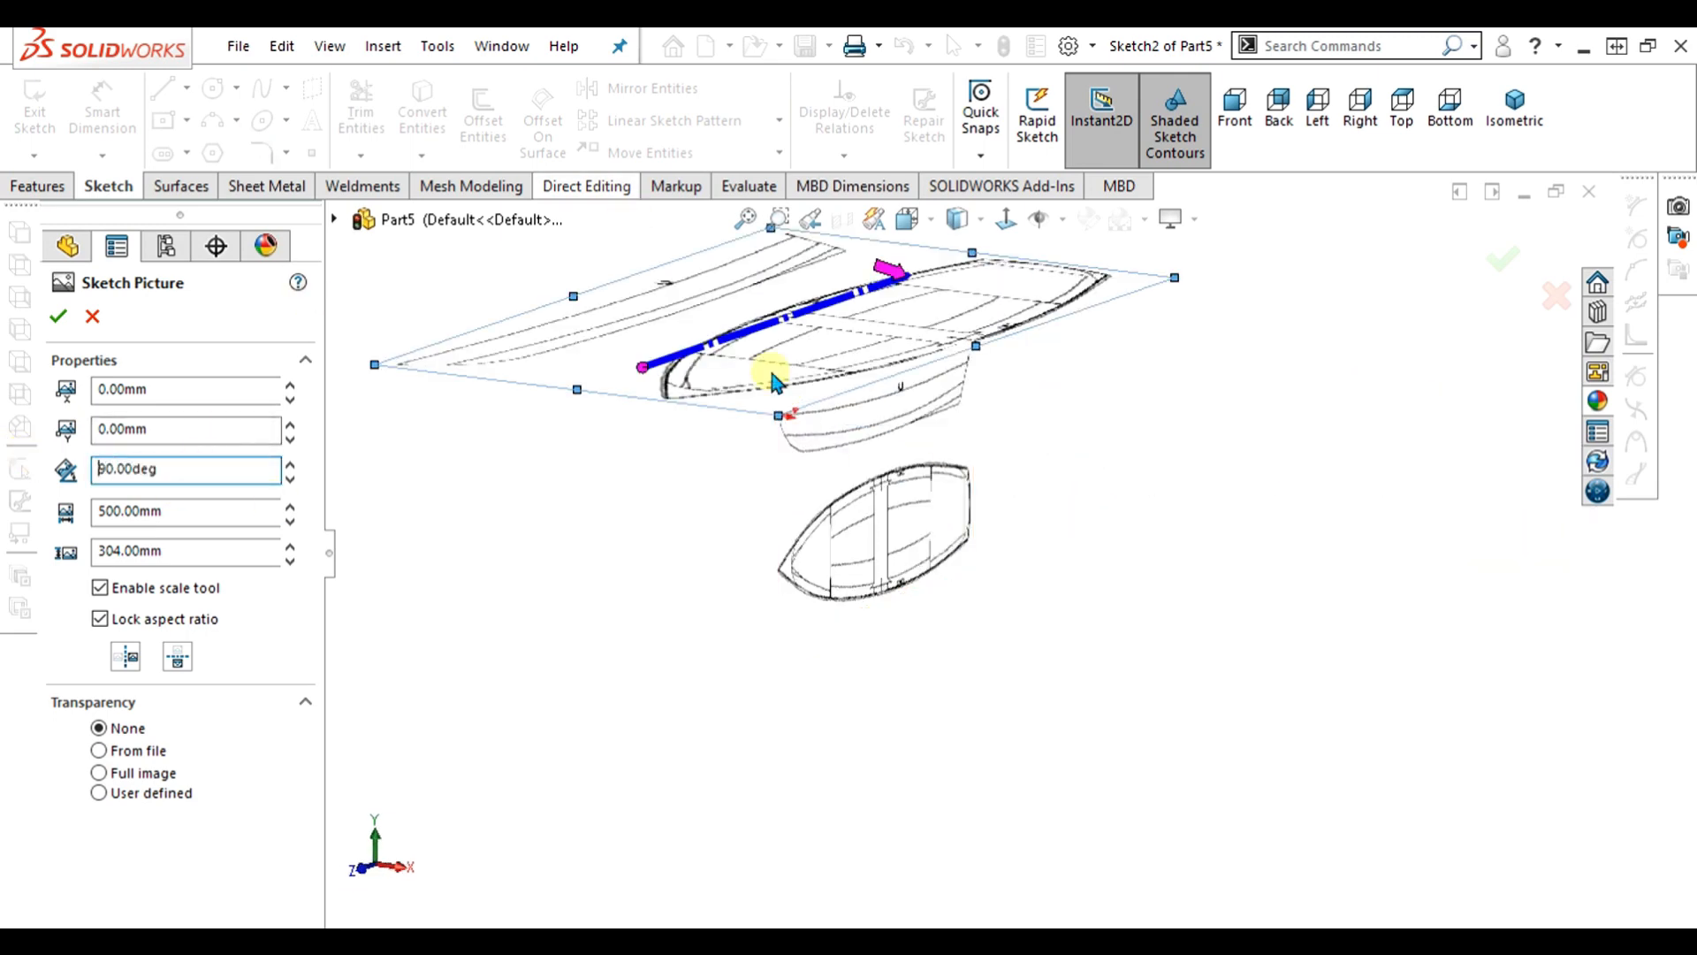
- Move the rotated boat picture so the plan view's bow tip sits on the origin
left_click(1007, 223)
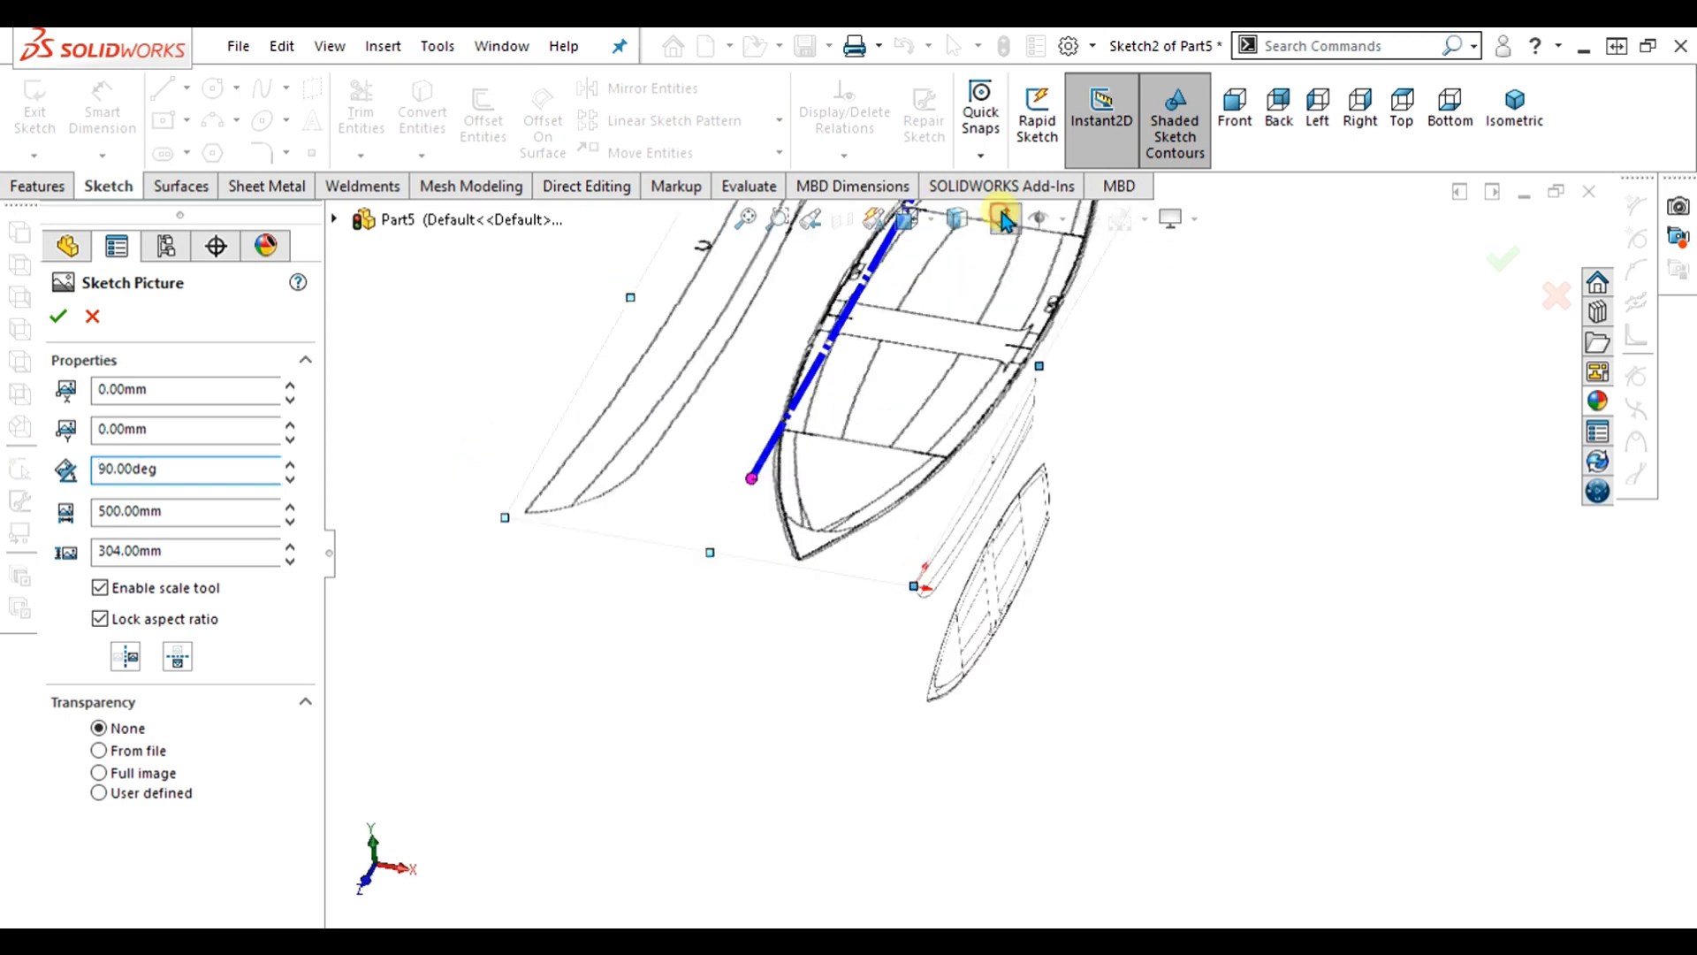
scroll(1155, 741, "down", 3)
scroll(1008, 785, "up", 1)
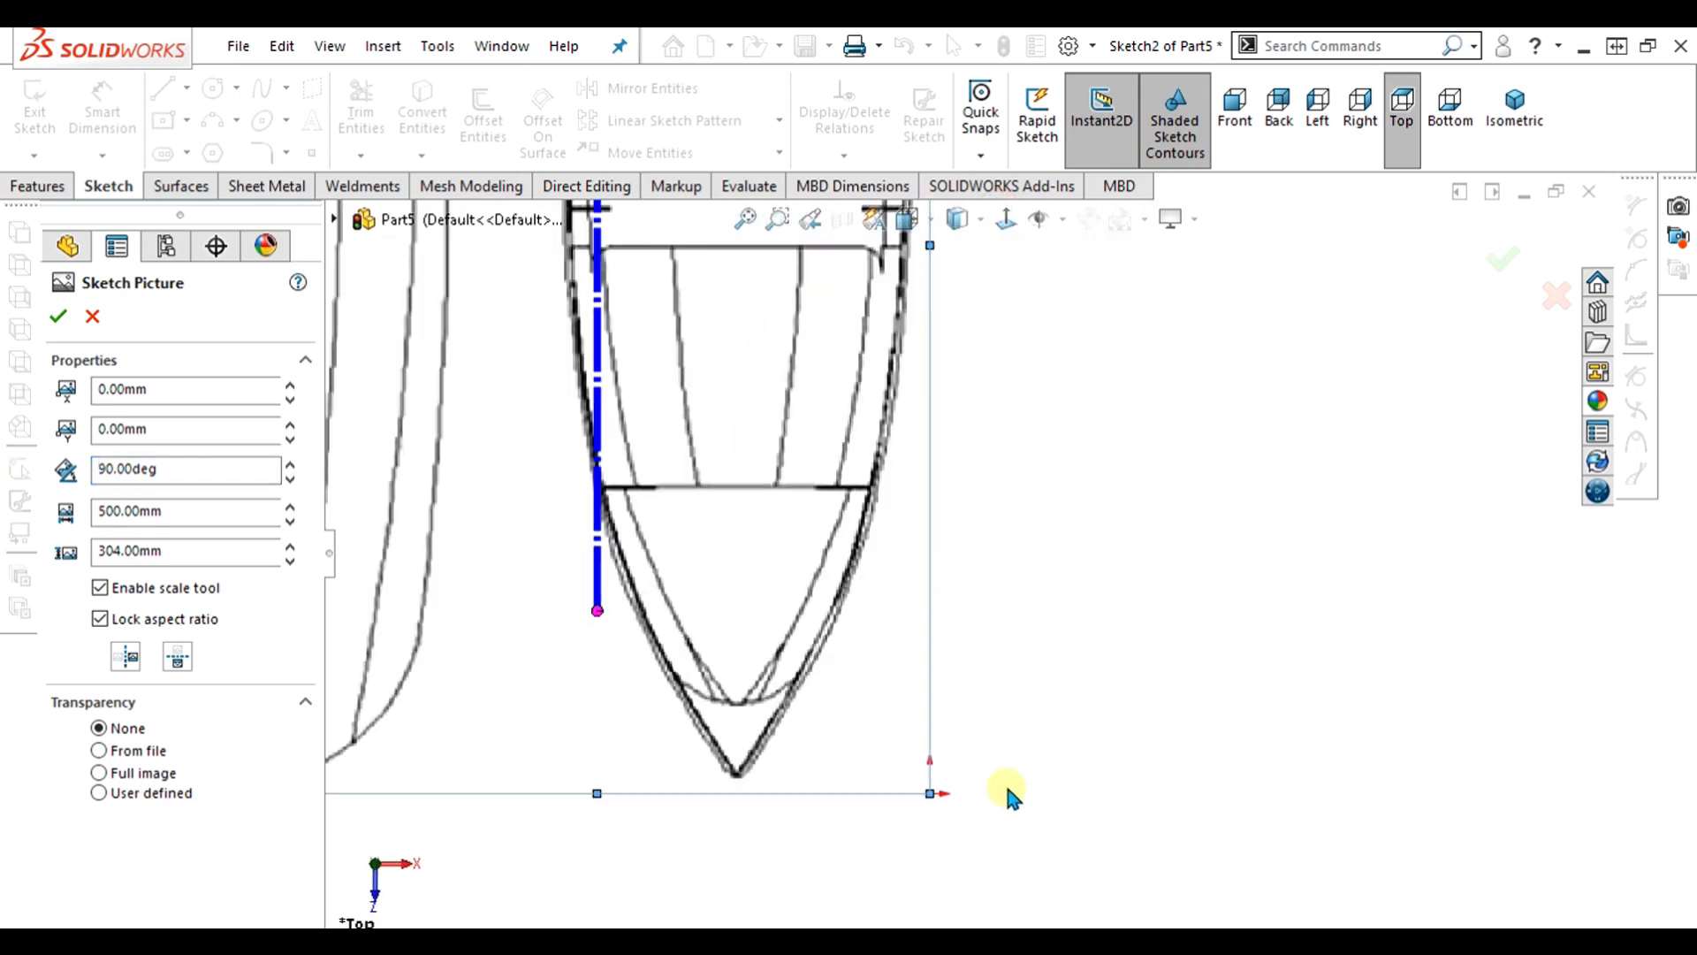
scroll(1007, 785, "down", 3)
left_click_drag(608, 578, 792, 604)
left_click_drag(925, 595, 956, 610)
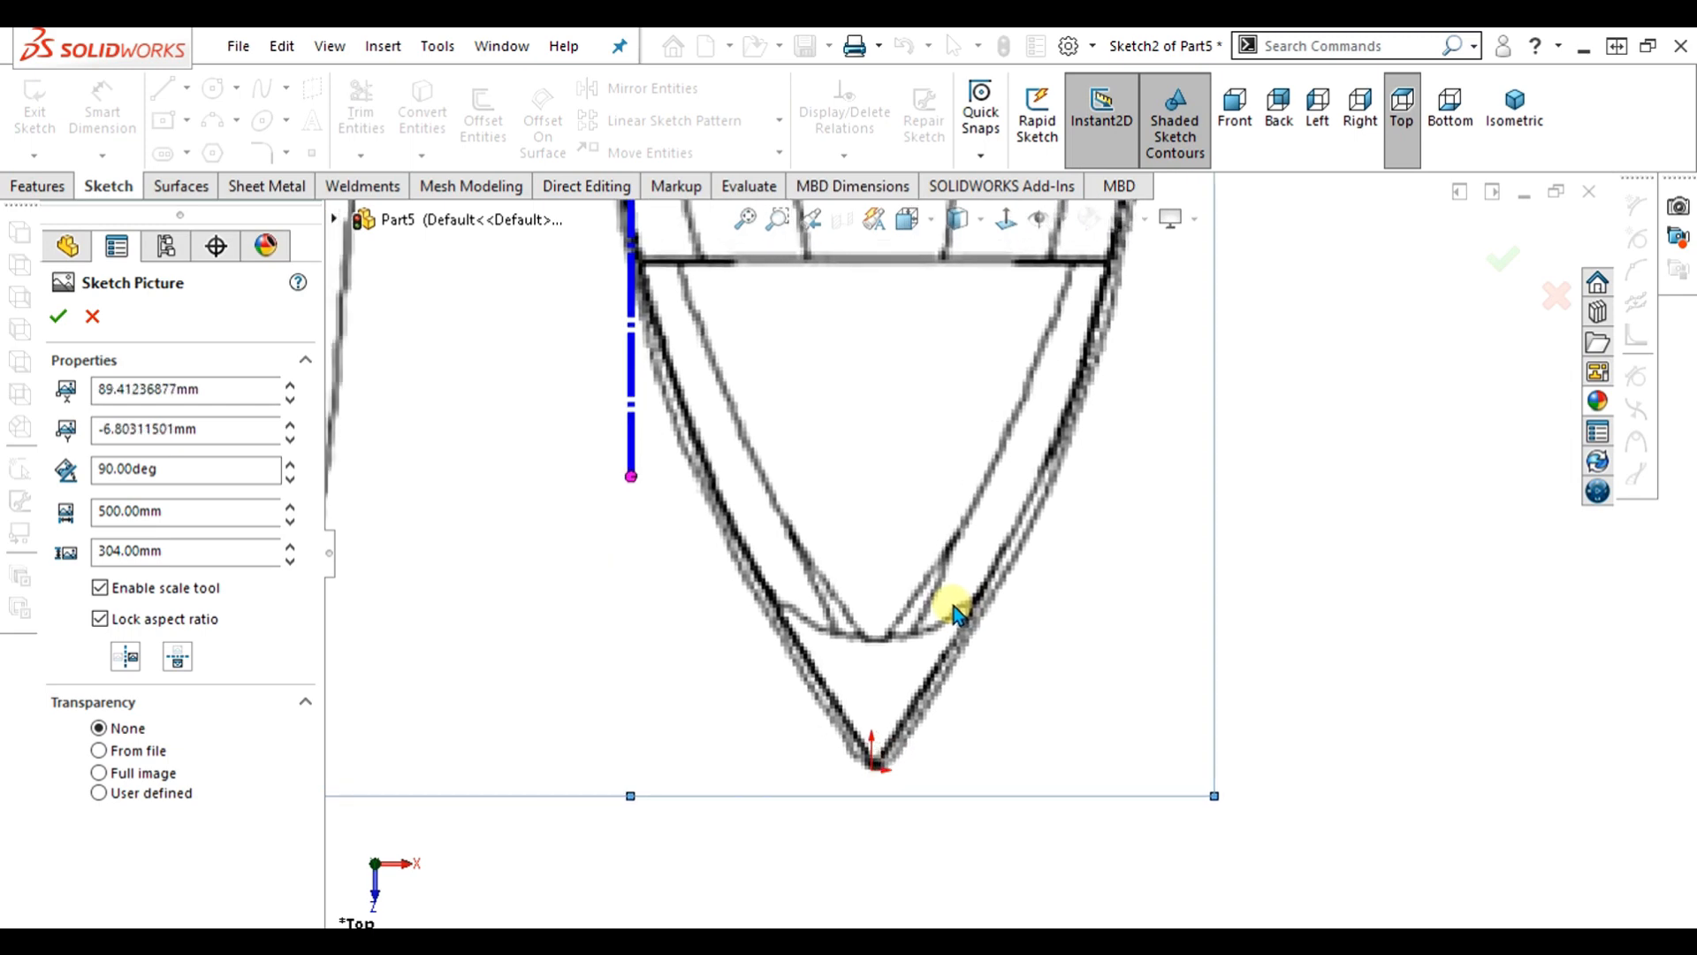
scroll(887, 781, "down", 6)
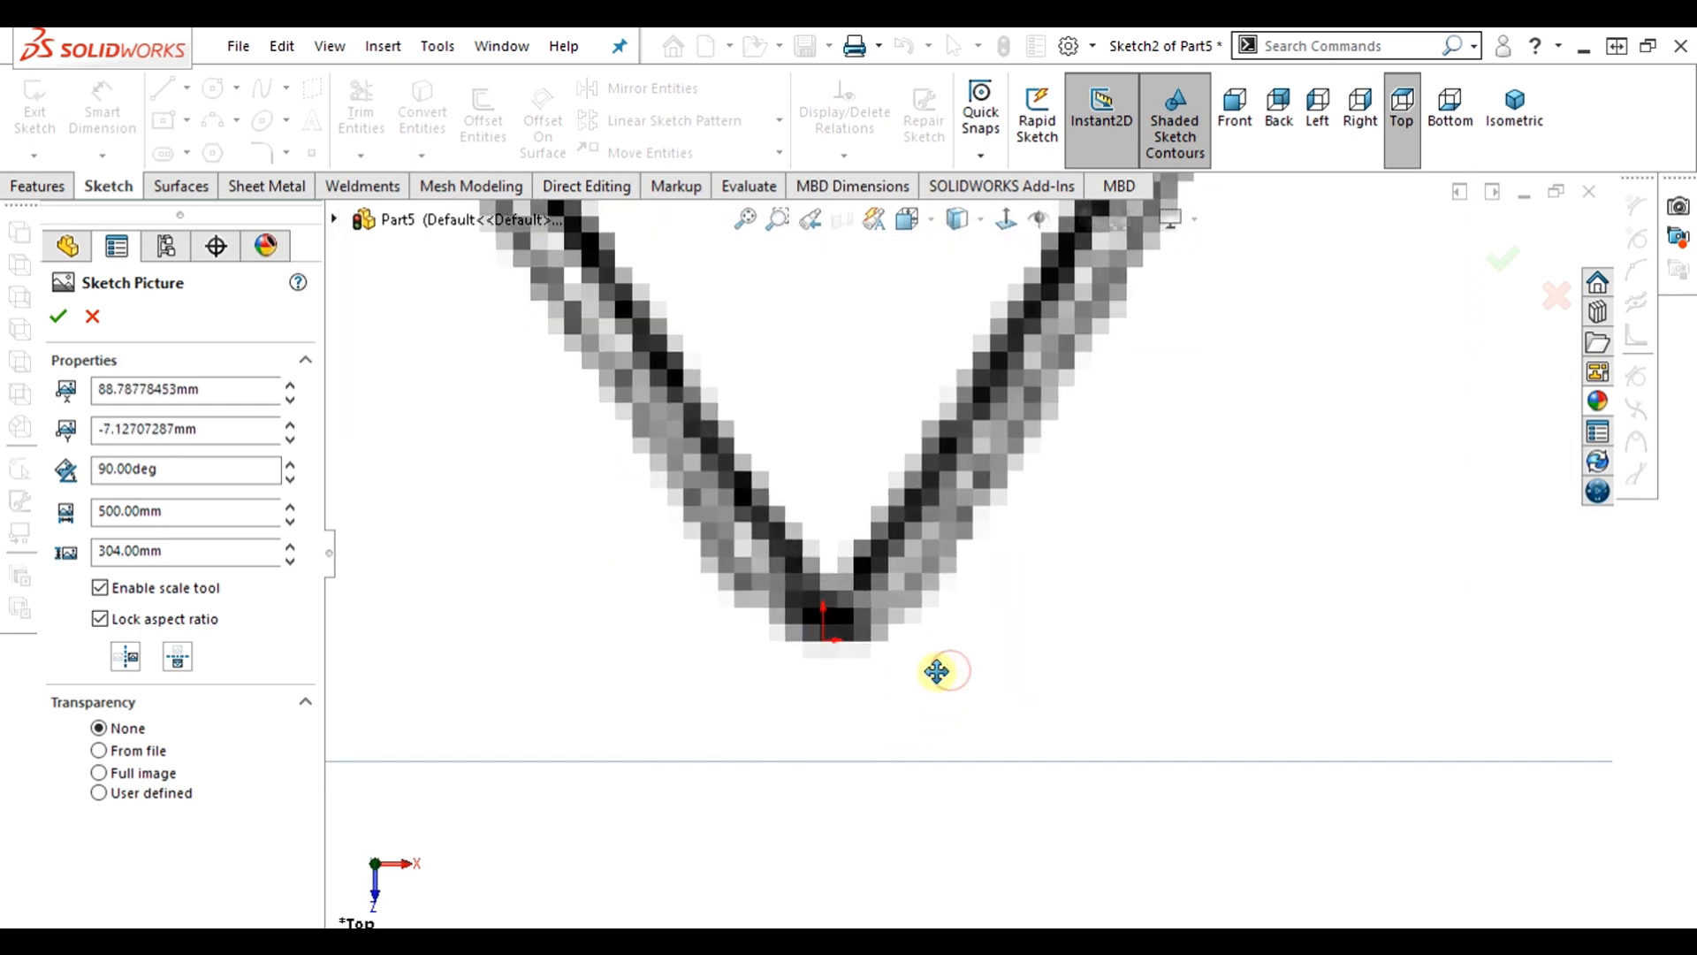
scroll(930, 672, "up", 10)
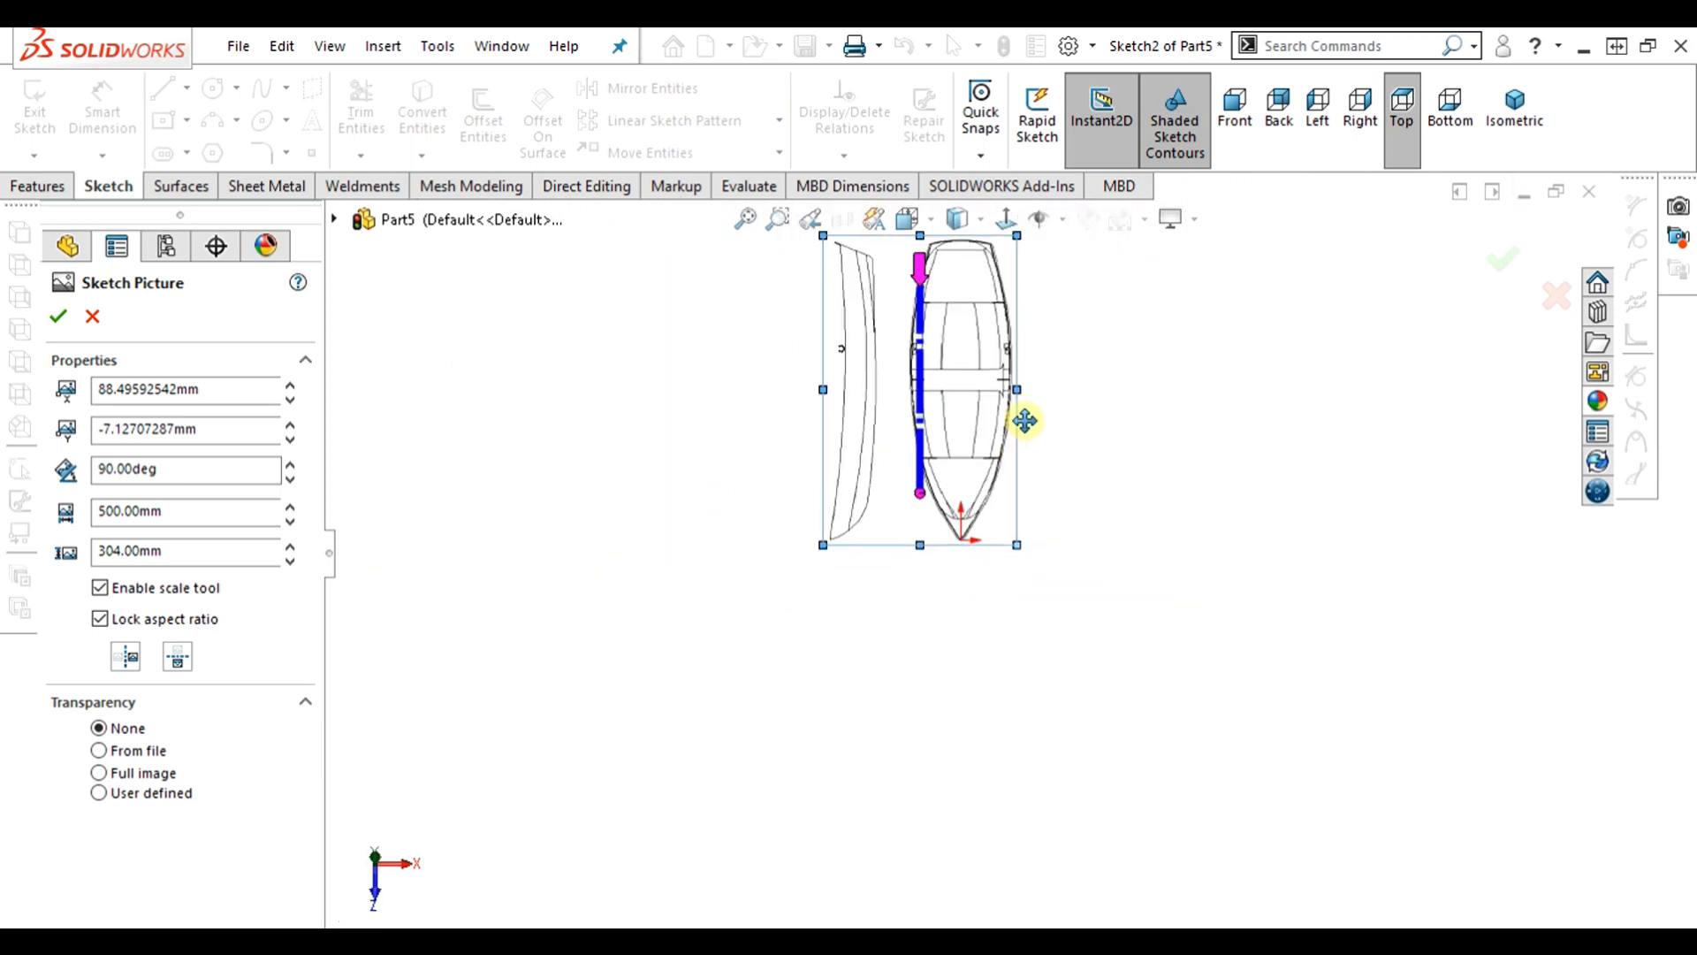
- Set the width of the Top Plane boat picture to 250 mm, keeping its aspect ratio
mouse_move(1024, 421)
middle_mouse_down()
mouse_move(1016, 367)
mouse_move(943, 486)
mouse_move(893, 497)
mouse_move(799, 401)
mouse_move(854, 488)
mouse_move(1072, 360)
mouse_move(1063, 419)
mouse_move(832, 390)
middle_mouse_up()
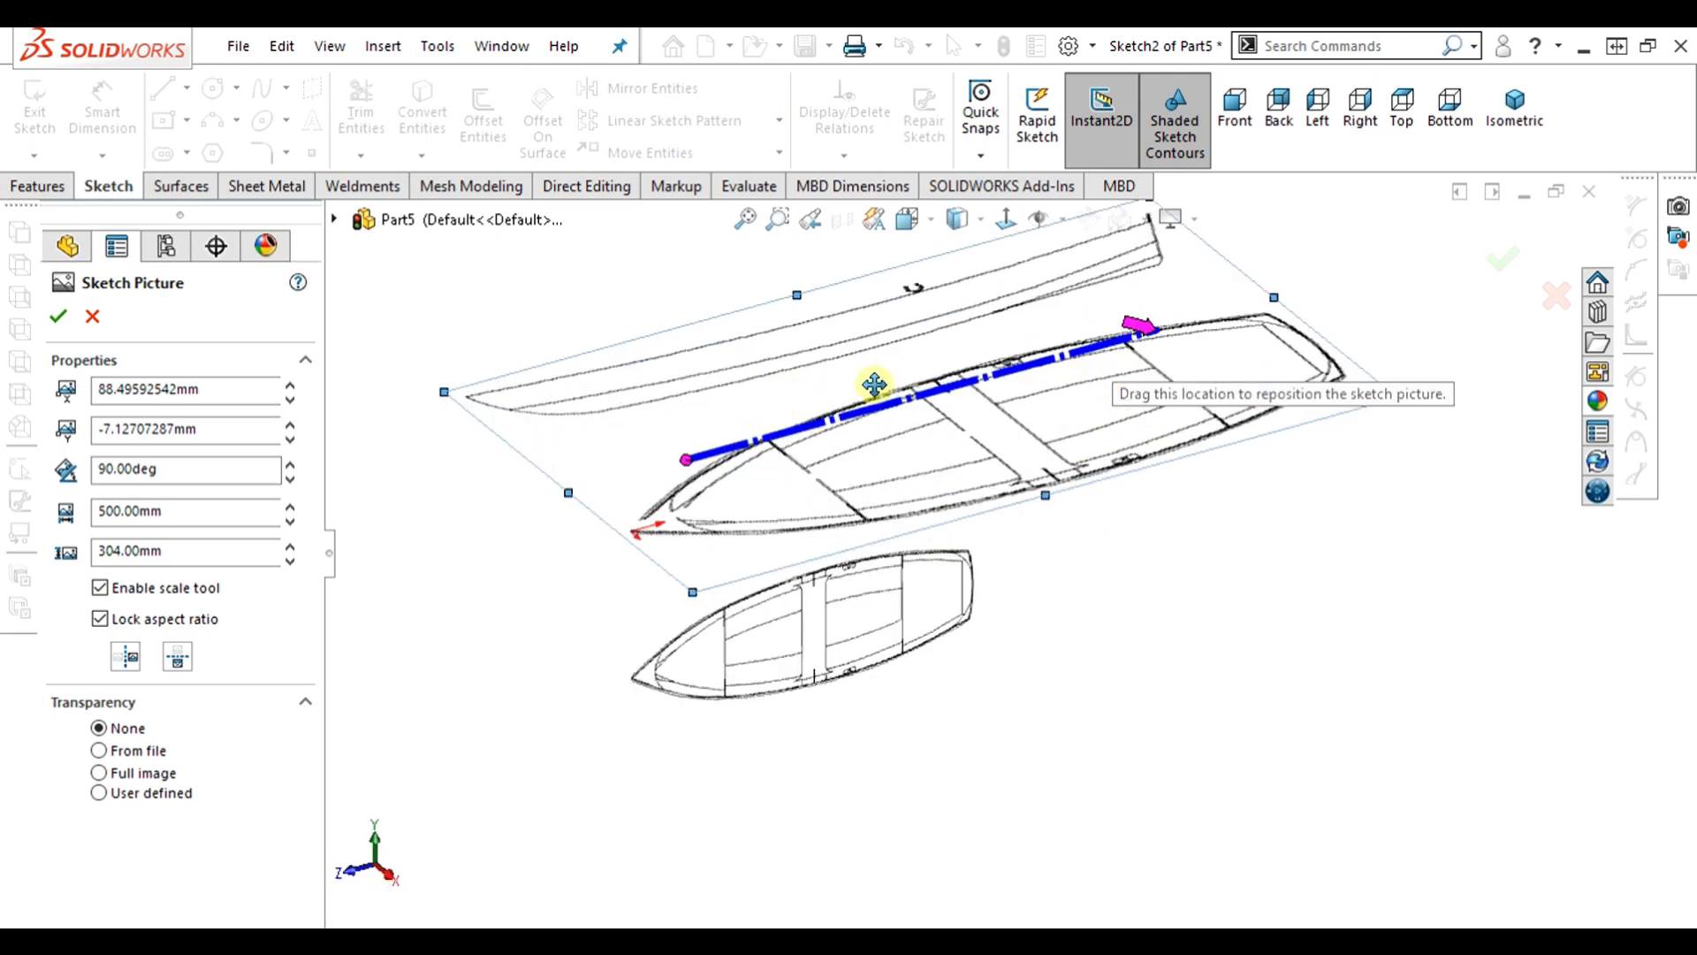
scroll(884, 389, "up", 2)
scroll(917, 401, "down", 3)
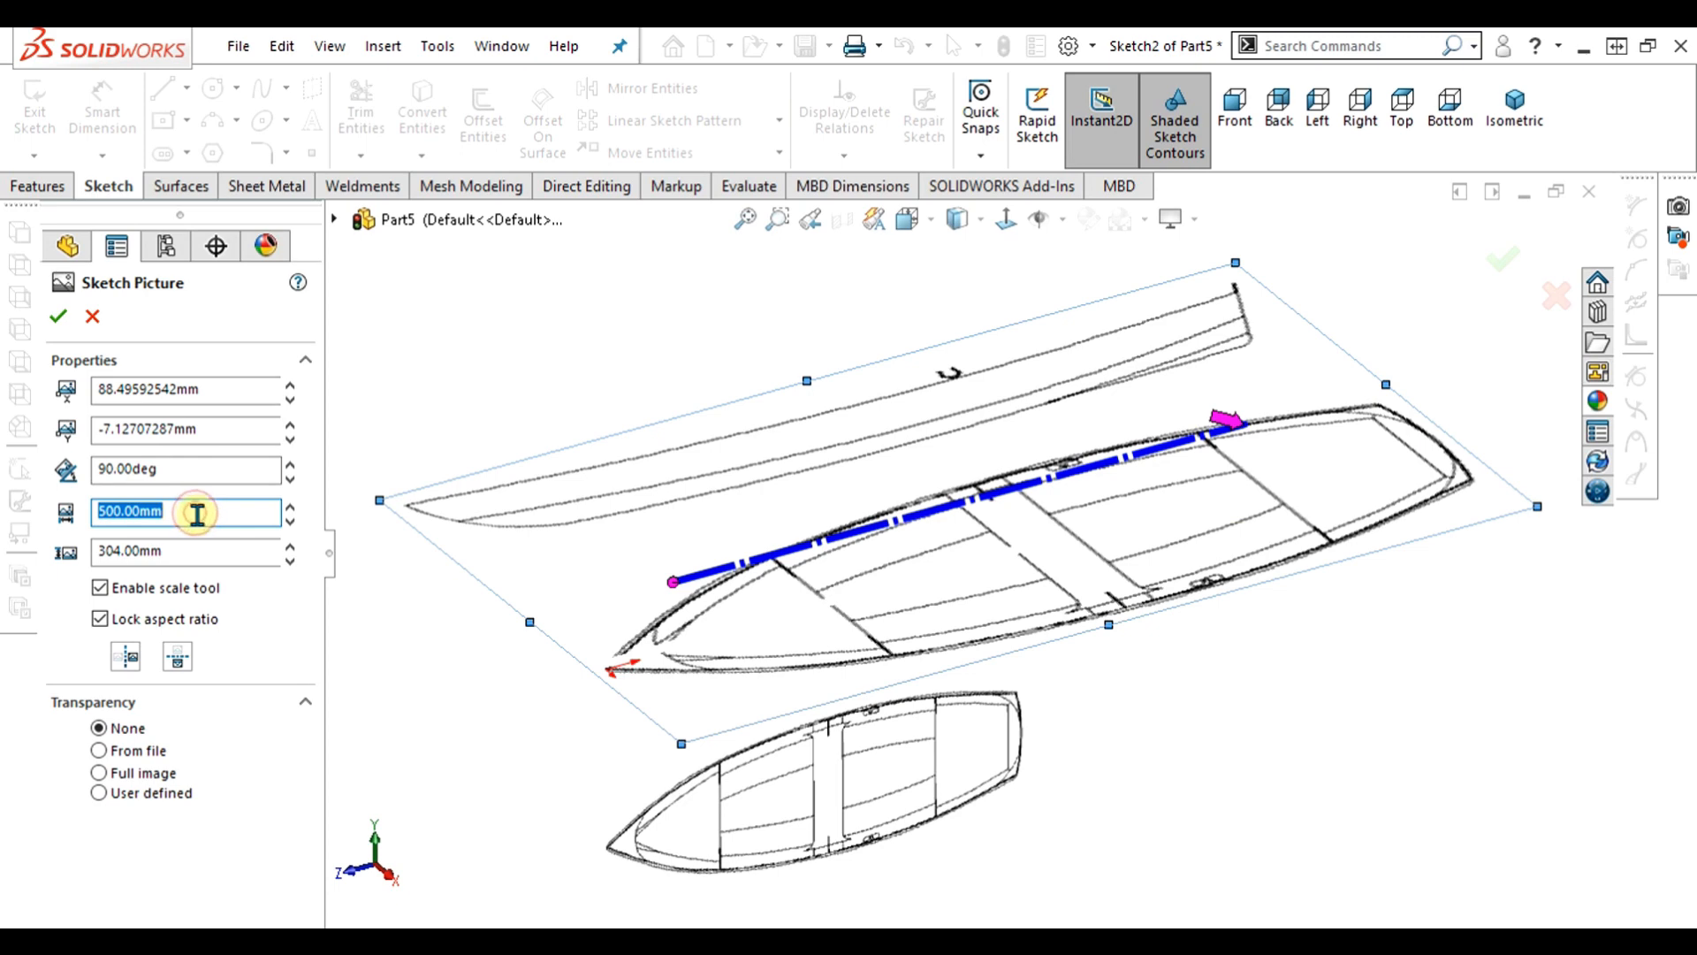
key("Return")
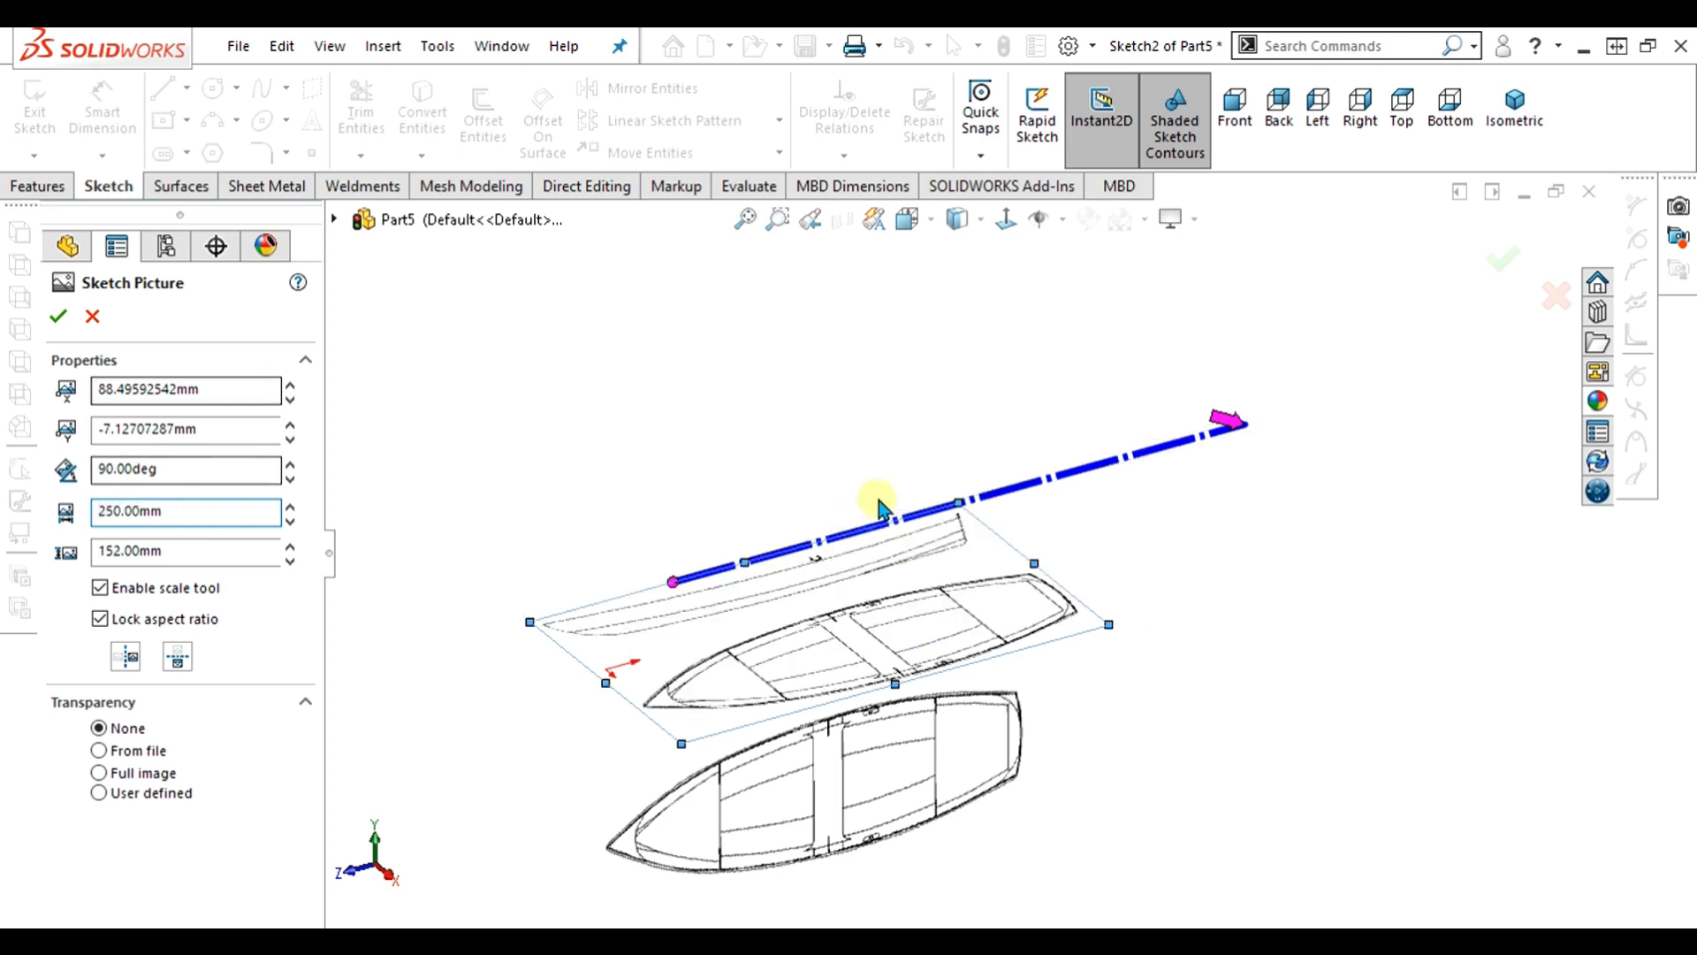
- Realign the plan view's bow tip with the origin in the resized Top Plane picture
key("ctrl+5")
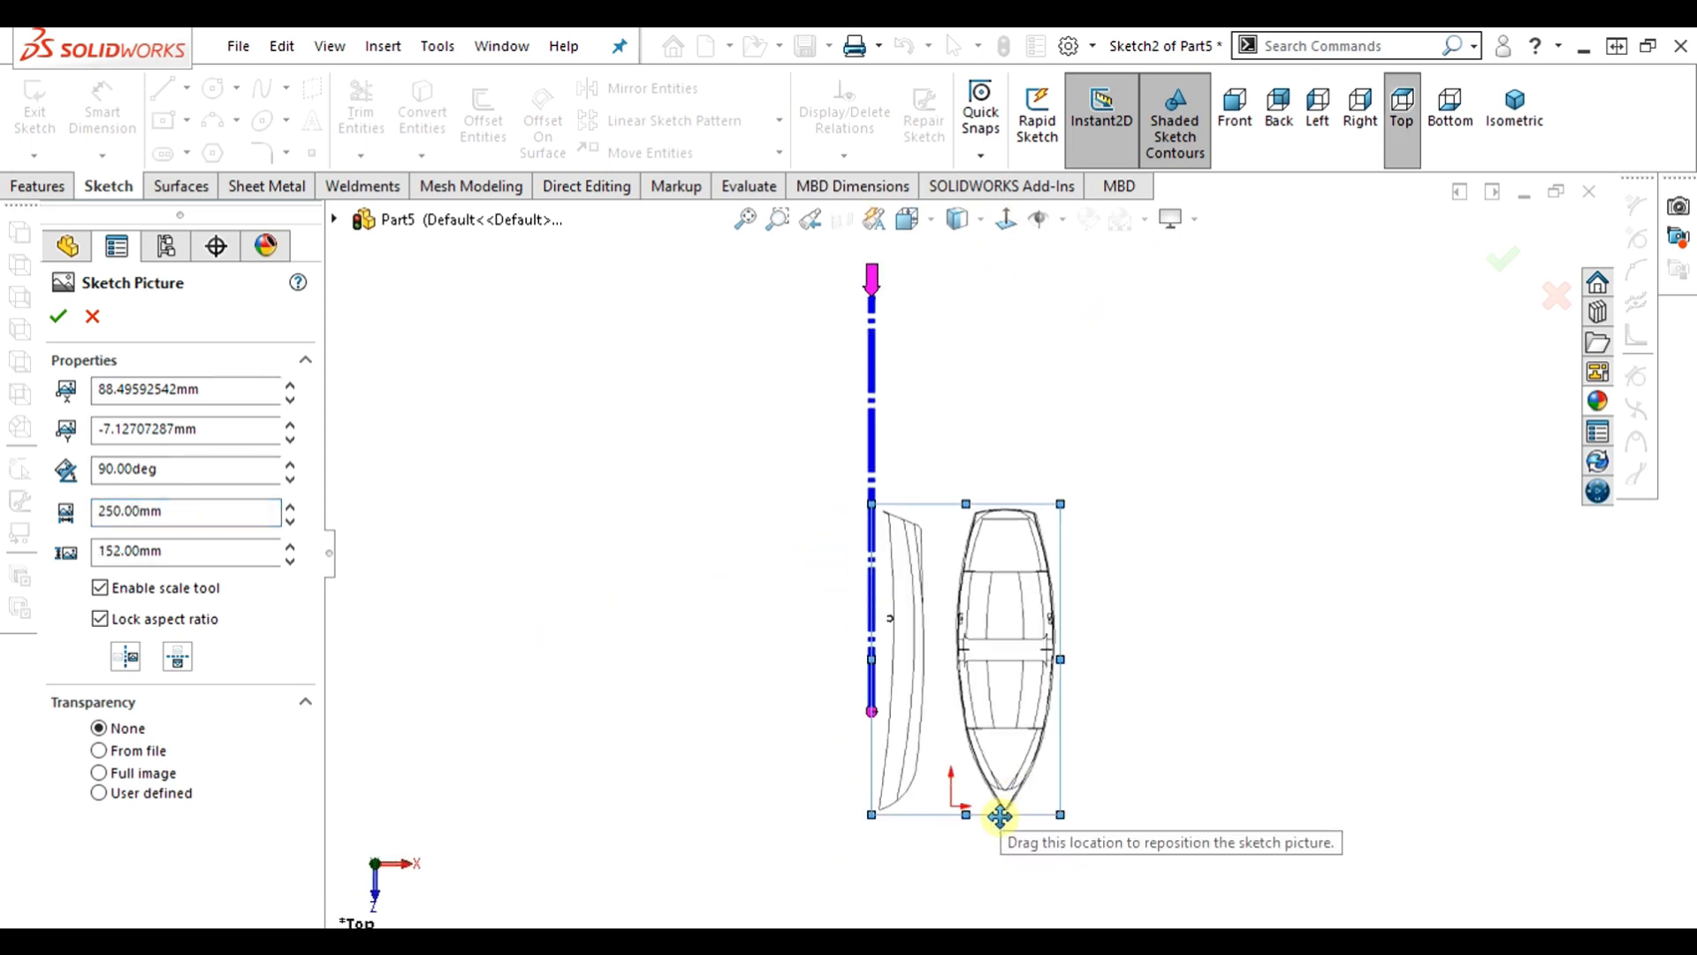
scroll(948, 707, "up", 5)
mouse_move(1027, 674)
left_mouse_down()
mouse_move(804, 595)
mouse_move(618, 625)
mouse_move(655, 638)
left_mouse_up()
scroll(657, 638, "down", 8)
- Check the picture against the side view in 3D, accept it and exit the Top Plane sketch
key("ctrl+1")
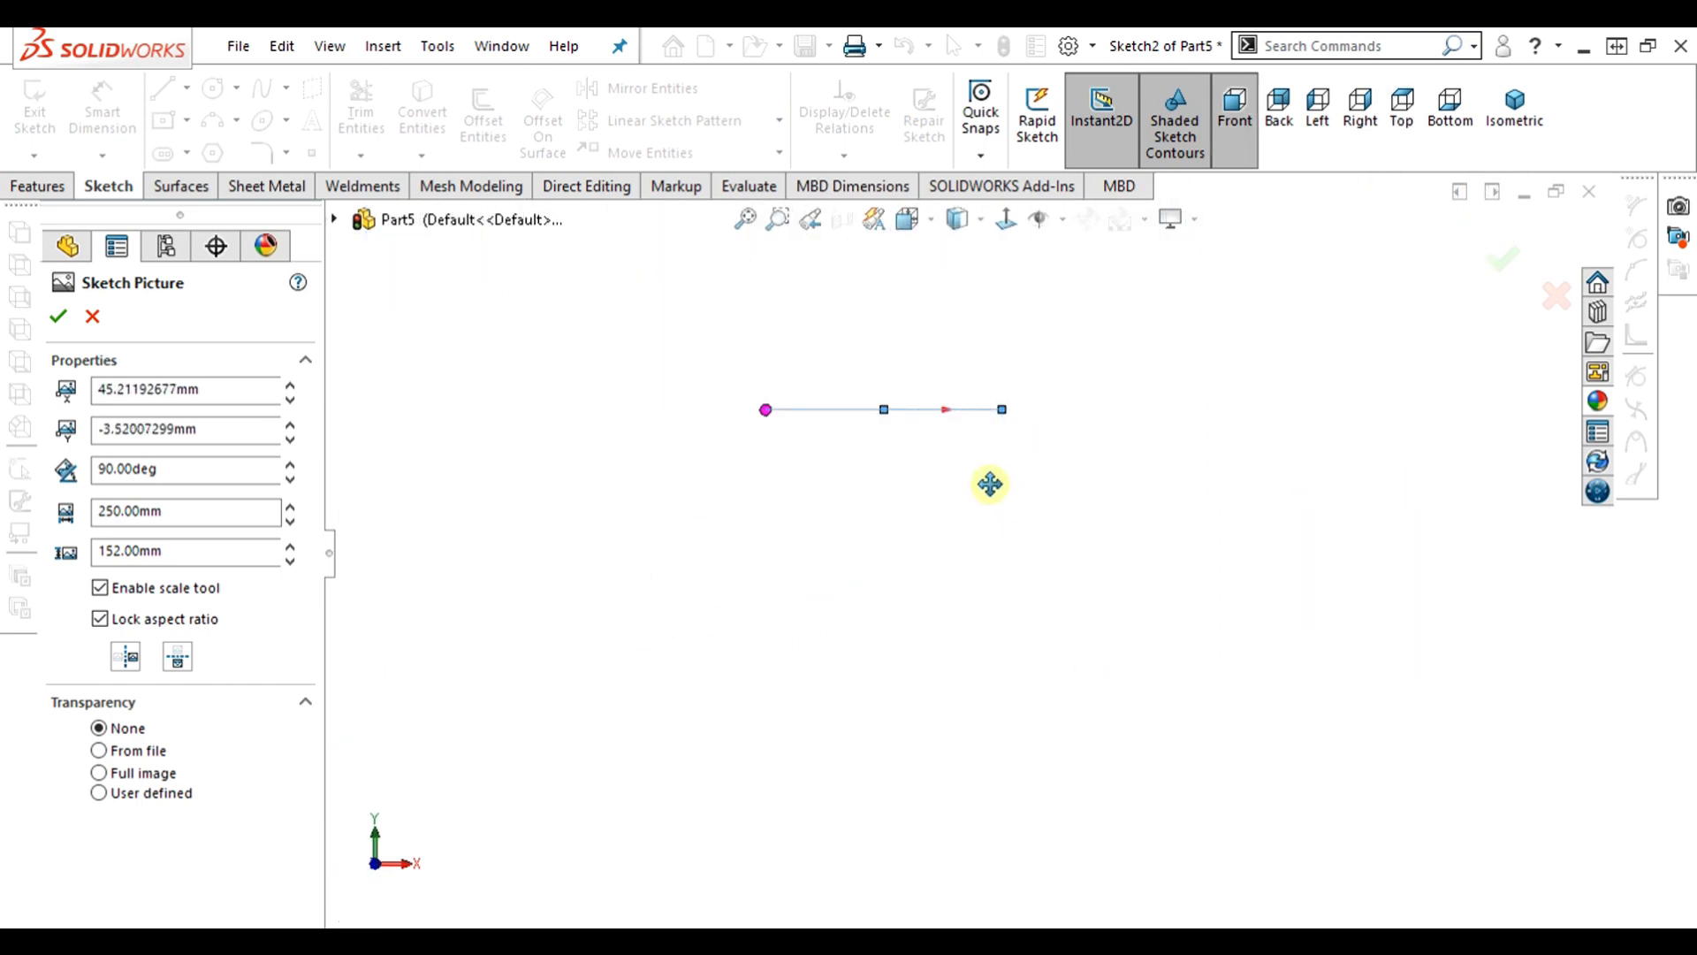
middle_click_drag(990, 484, 853, 557)
mouse_move(864, 493)
middle_mouse_down()
mouse_move(879, 426)
mouse_move(824, 517)
mouse_move(792, 428)
mouse_move(682, 595)
mouse_move(758, 541)
mouse_move(668, 553)
middle_mouse_up()
scroll(824, 517, "up", 3)
left_click(60, 320)
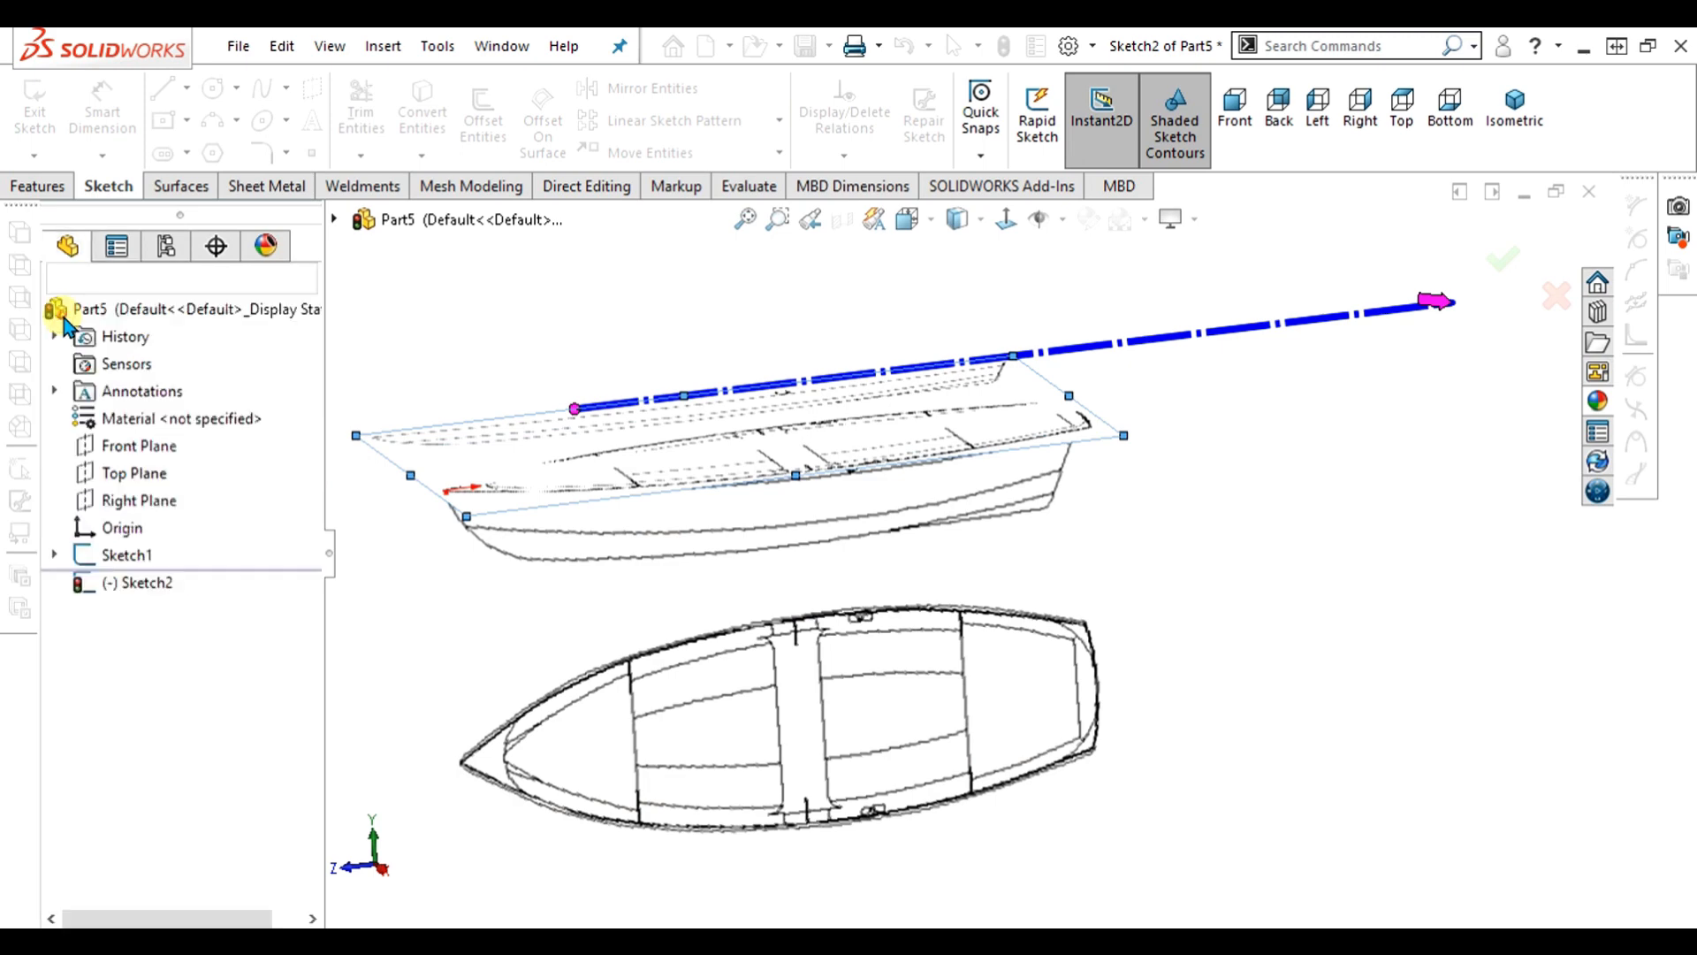
left_click(44, 112)
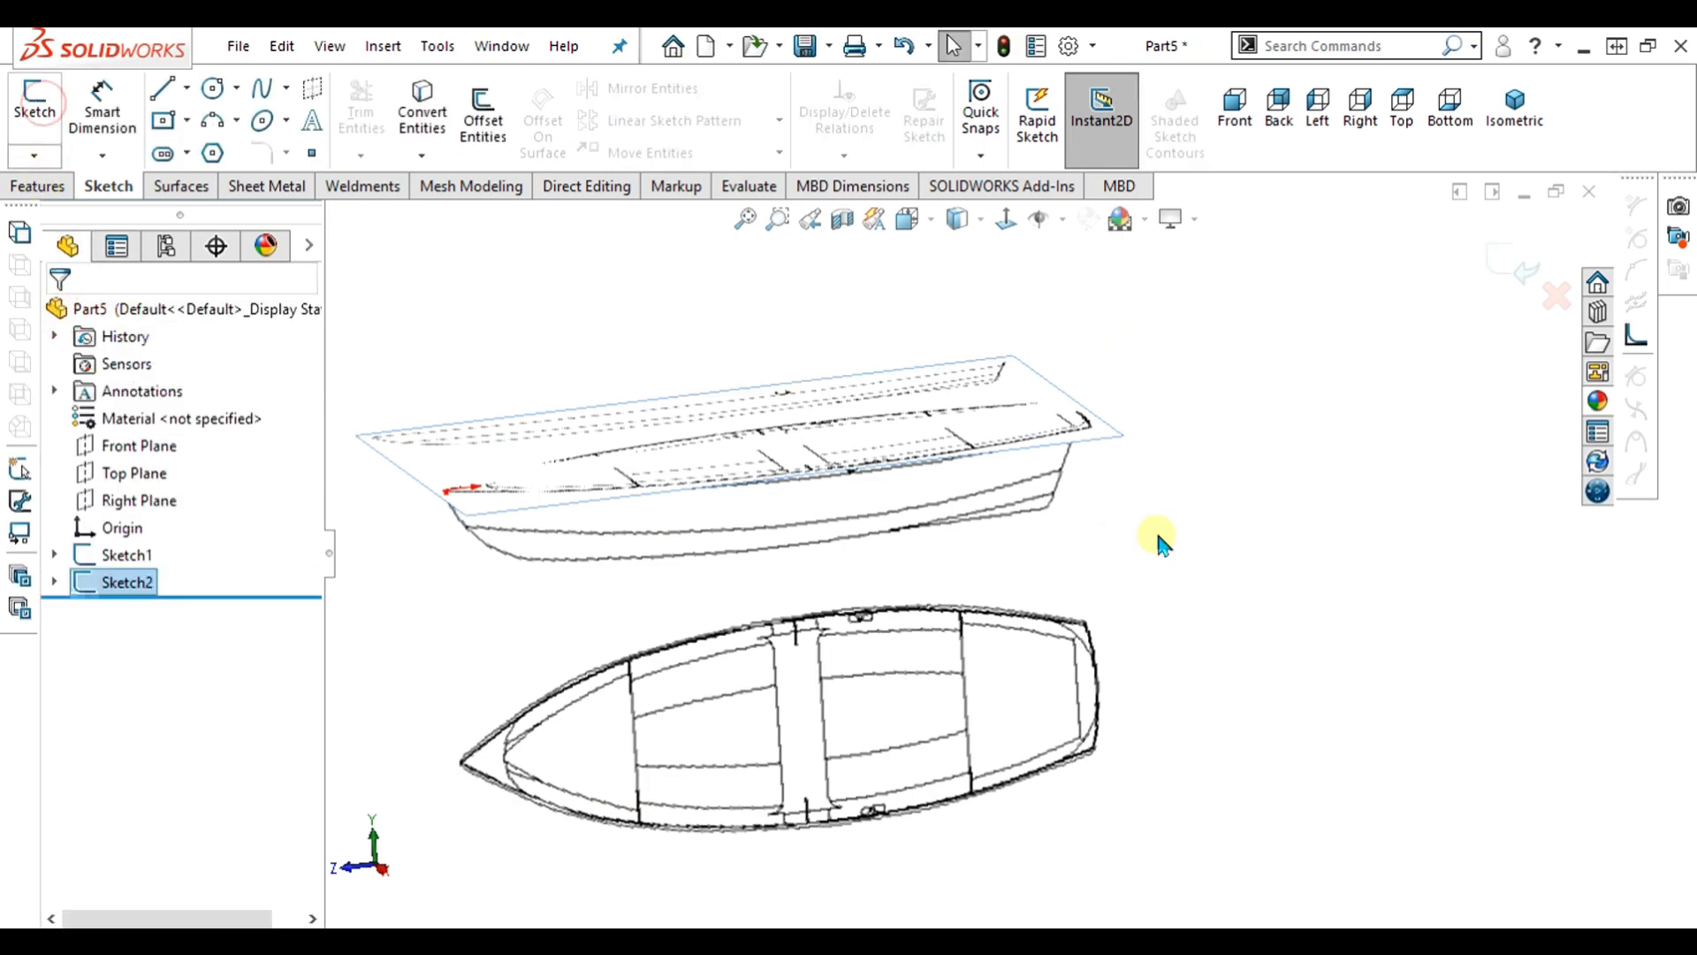
- Start a new sketch on the Right Plane, facing the side view of the boat hull
scroll(751, 522, "down", 1)
mouse_move(762, 552)
middle_mouse_down()
mouse_move(752, 522)
mouse_move(912, 487)
mouse_move(997, 505)
middle_mouse_up()
scroll(806, 509, "up", 2)
scroll(999, 513, "down", 1)
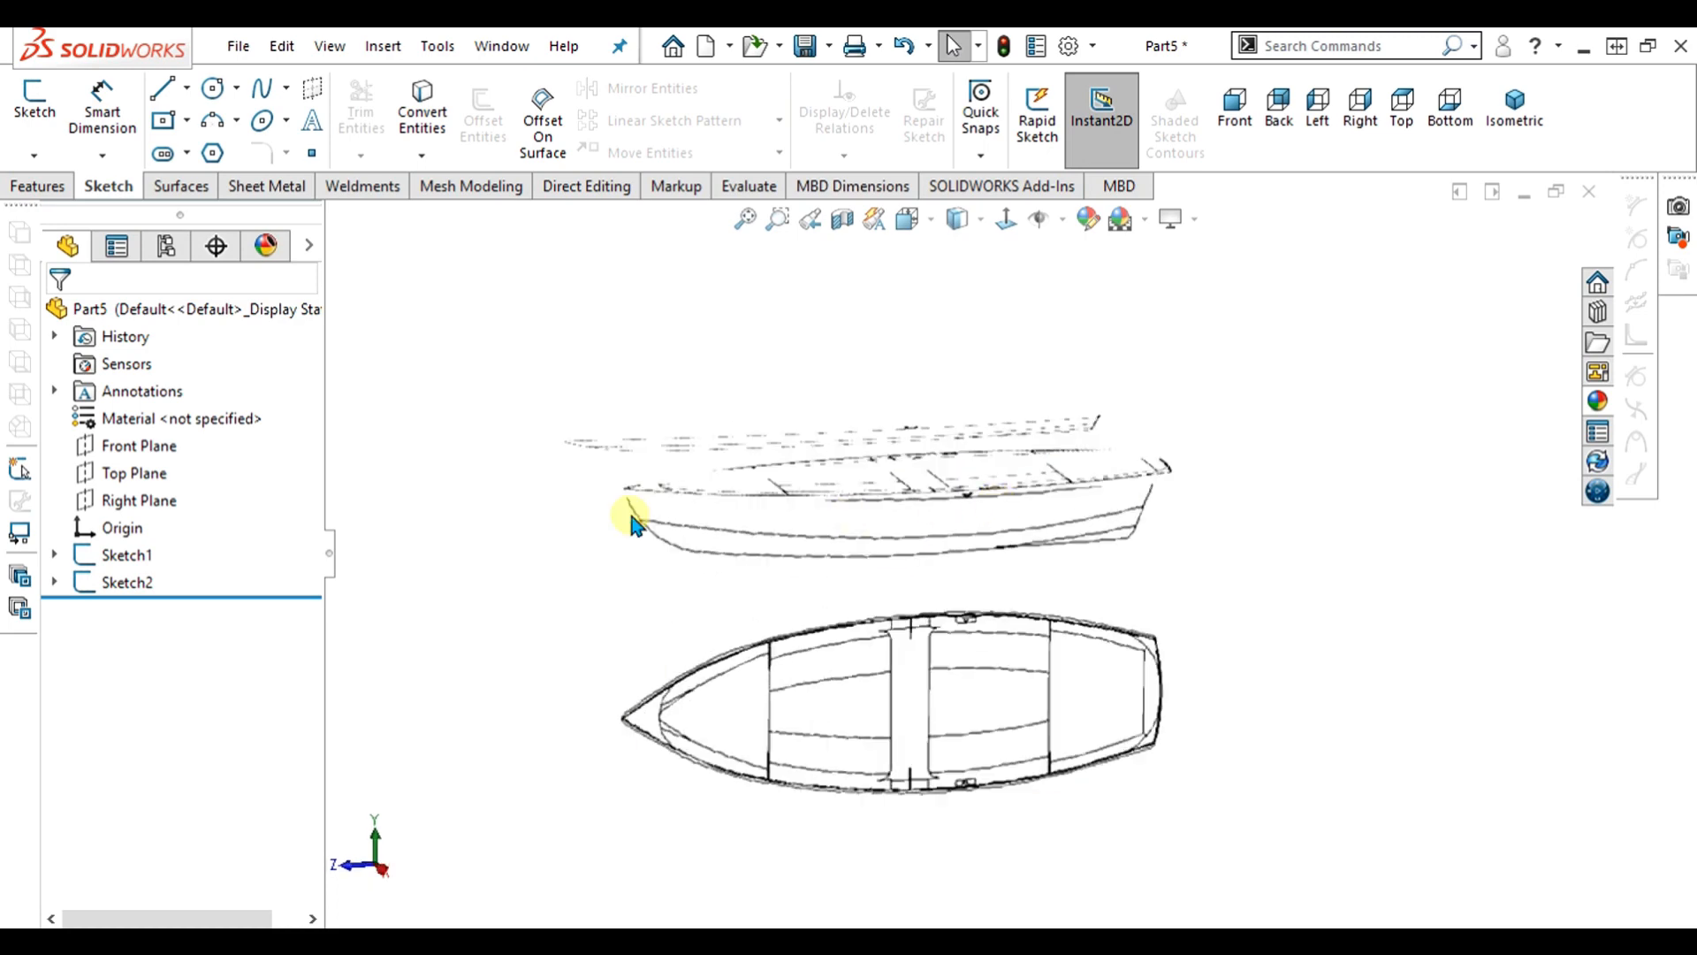
left_click(131, 499)
left_click(41, 119)
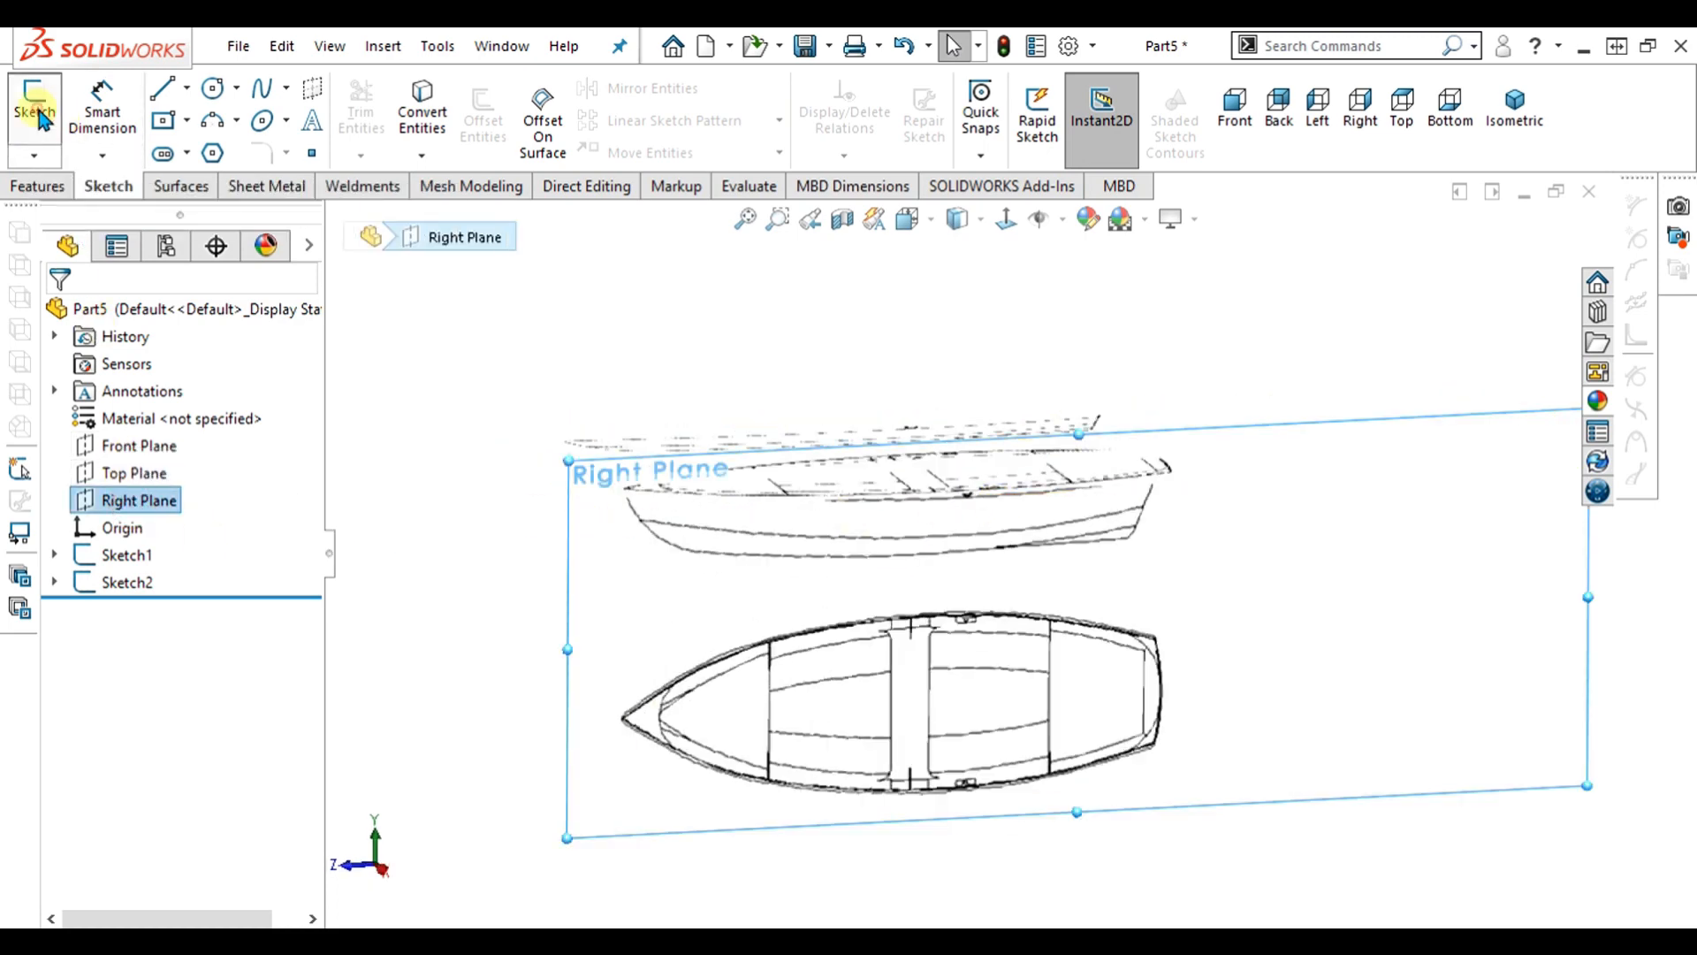
left_click(1016, 223)
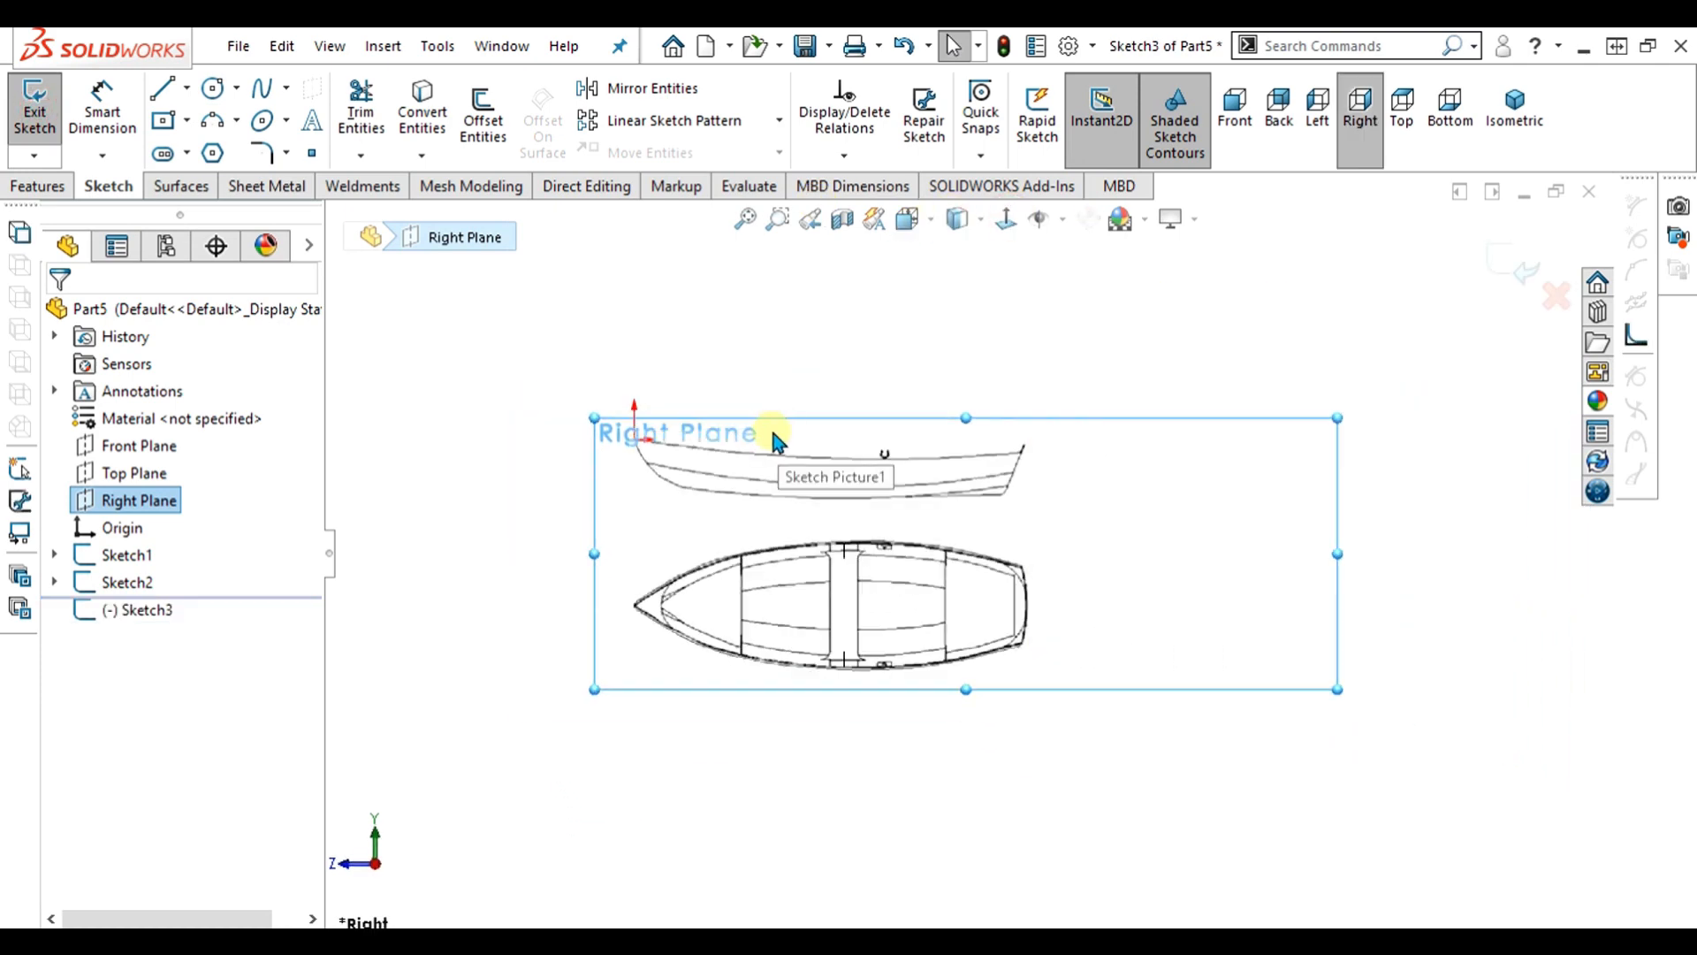
scroll(619, 434, "down", 6)
scroll(1077, 541, "up", 3)
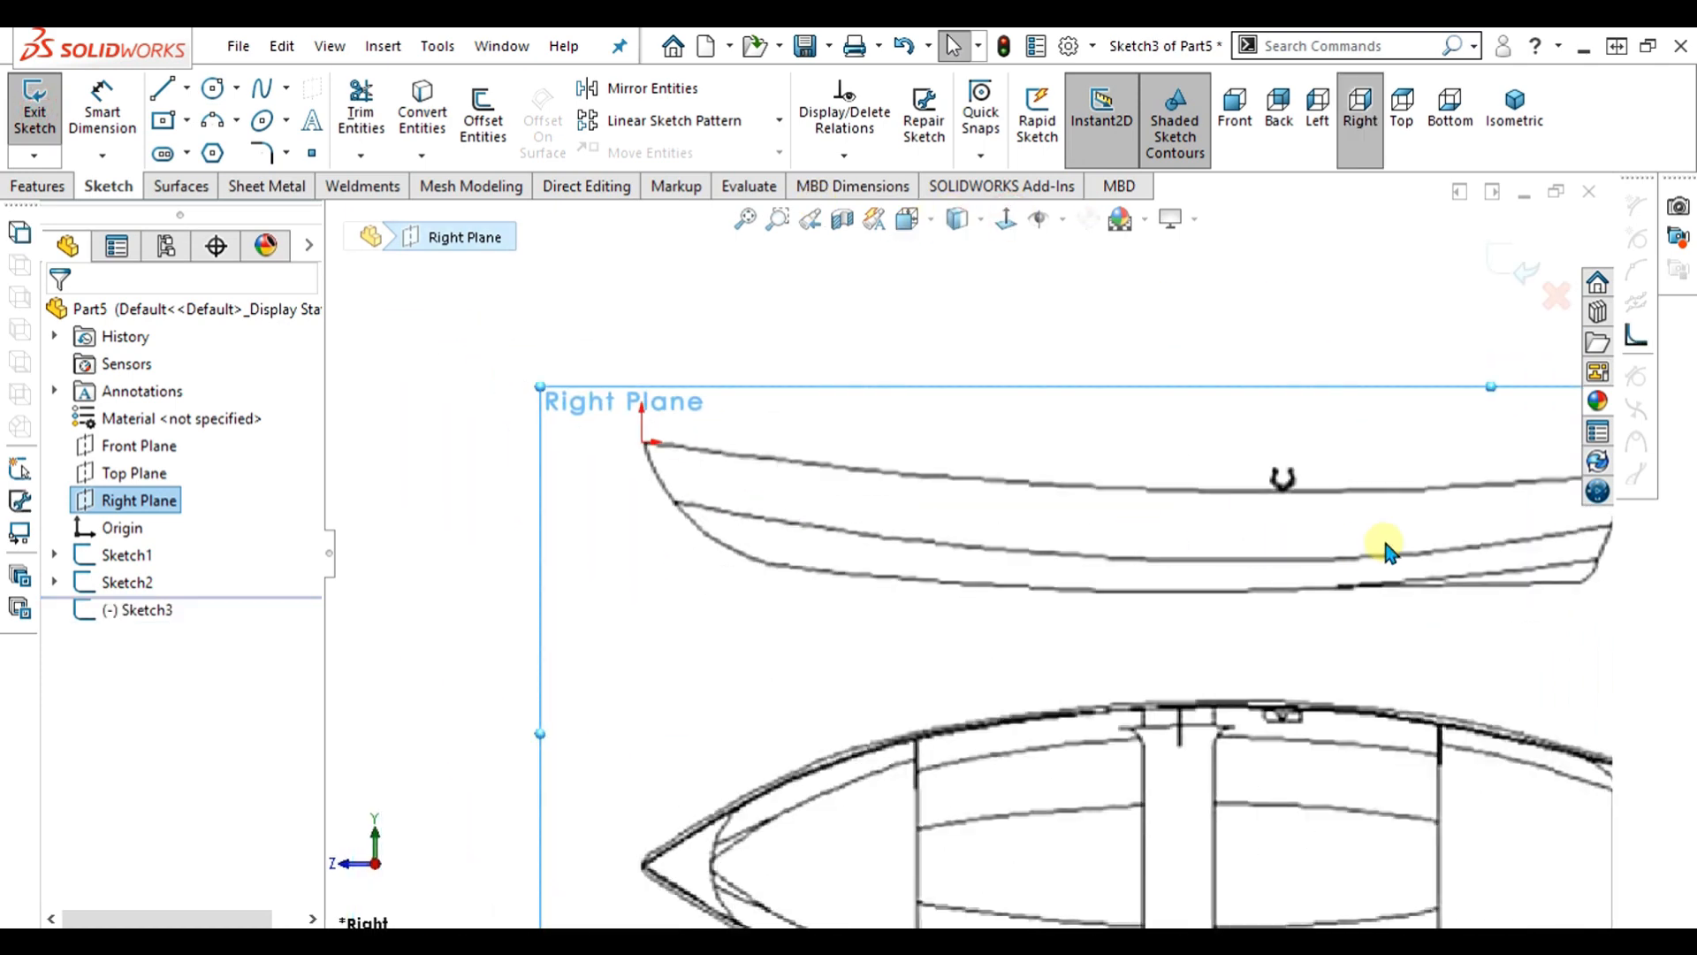
scroll(1358, 513, "down", 2)
scroll(1356, 513, "up", 1)
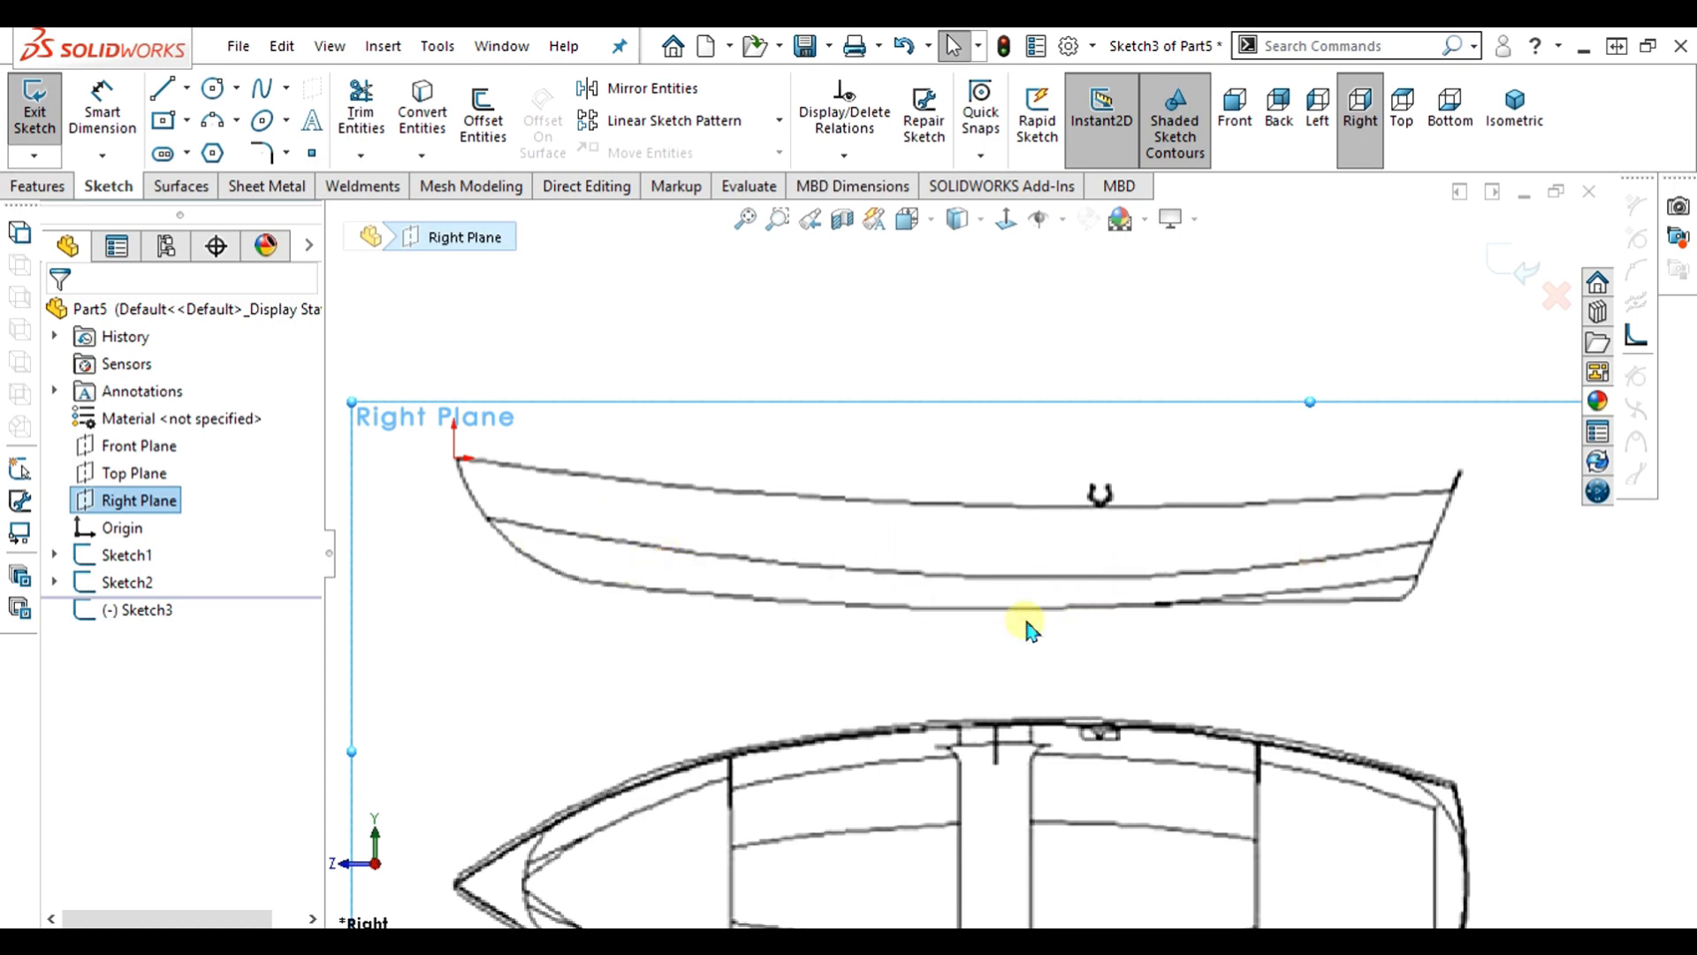
scroll(822, 547, "down", 1)
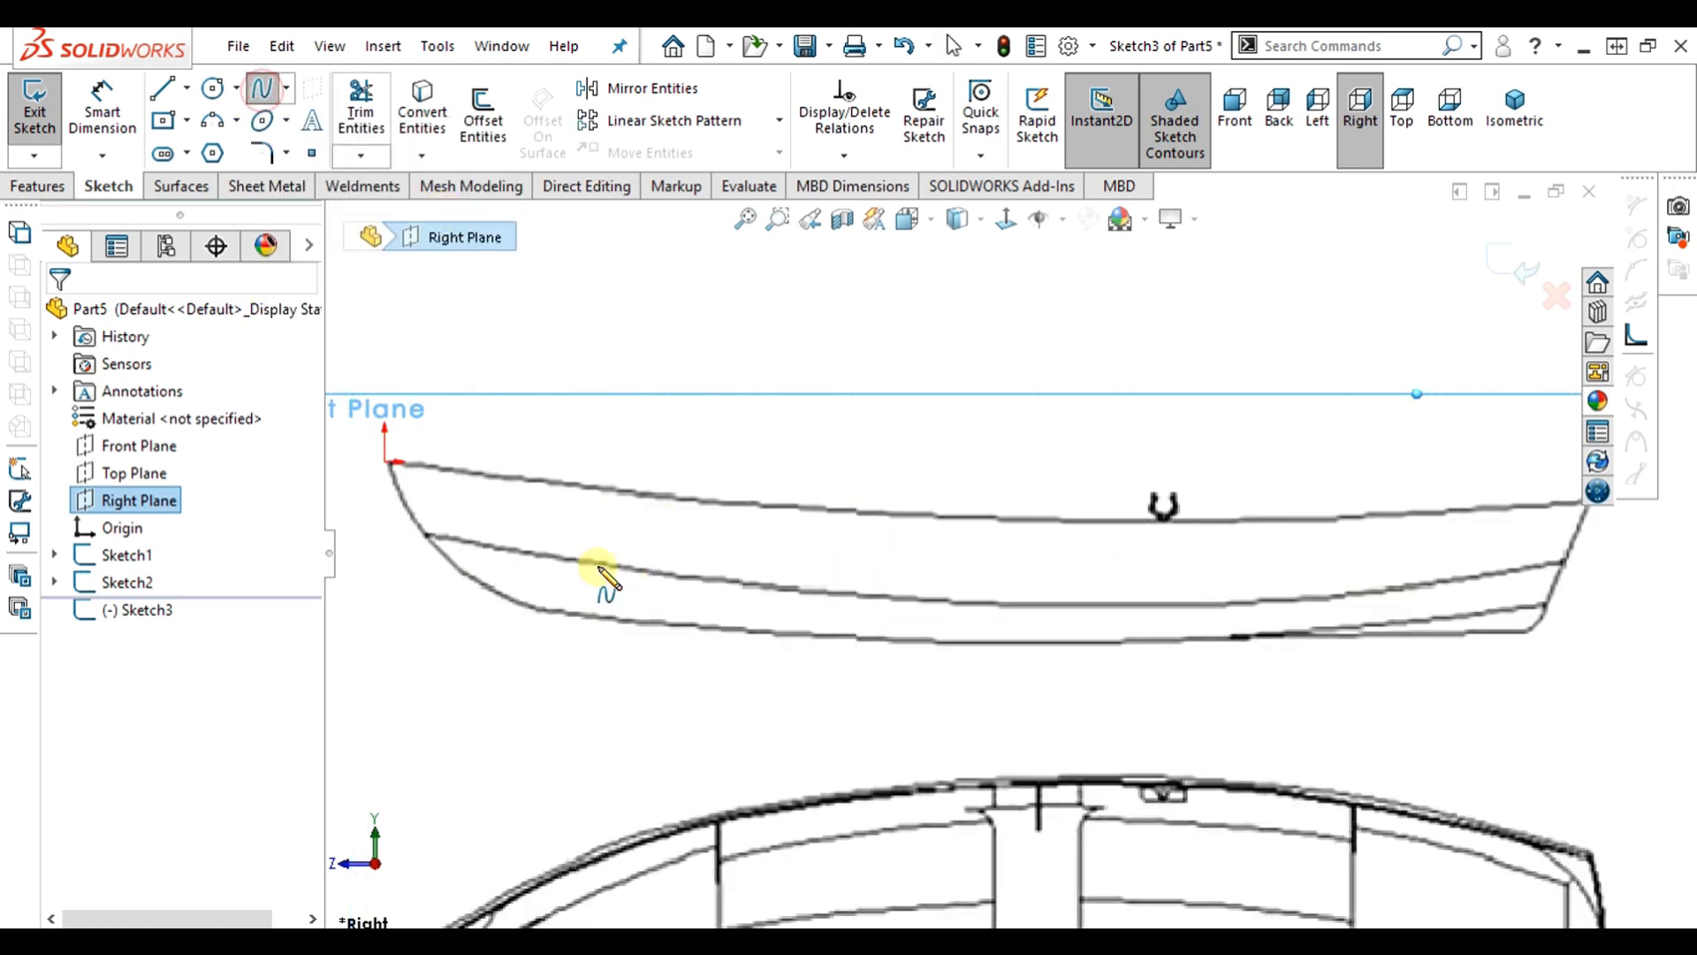
- Start a spline at the origin and trace the side view's bow curve and the forward part of the keel line
scroll(492, 485, "down", 1)
scroll(549, 416, "down", 1)
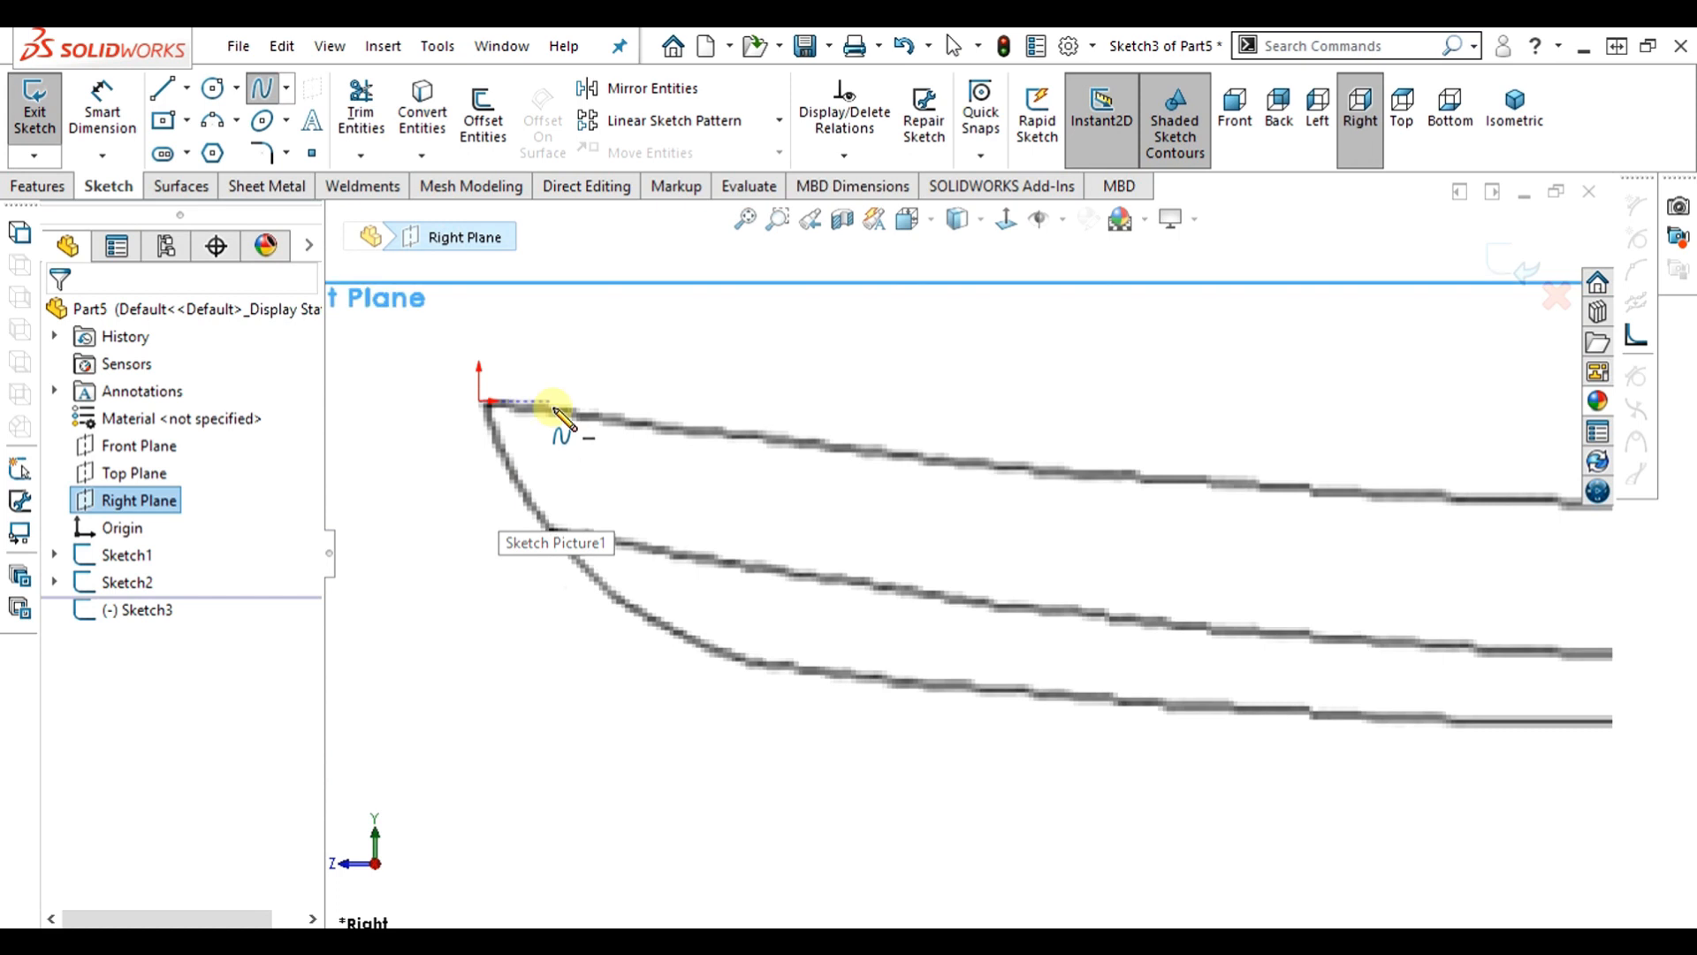
left_click(484, 402)
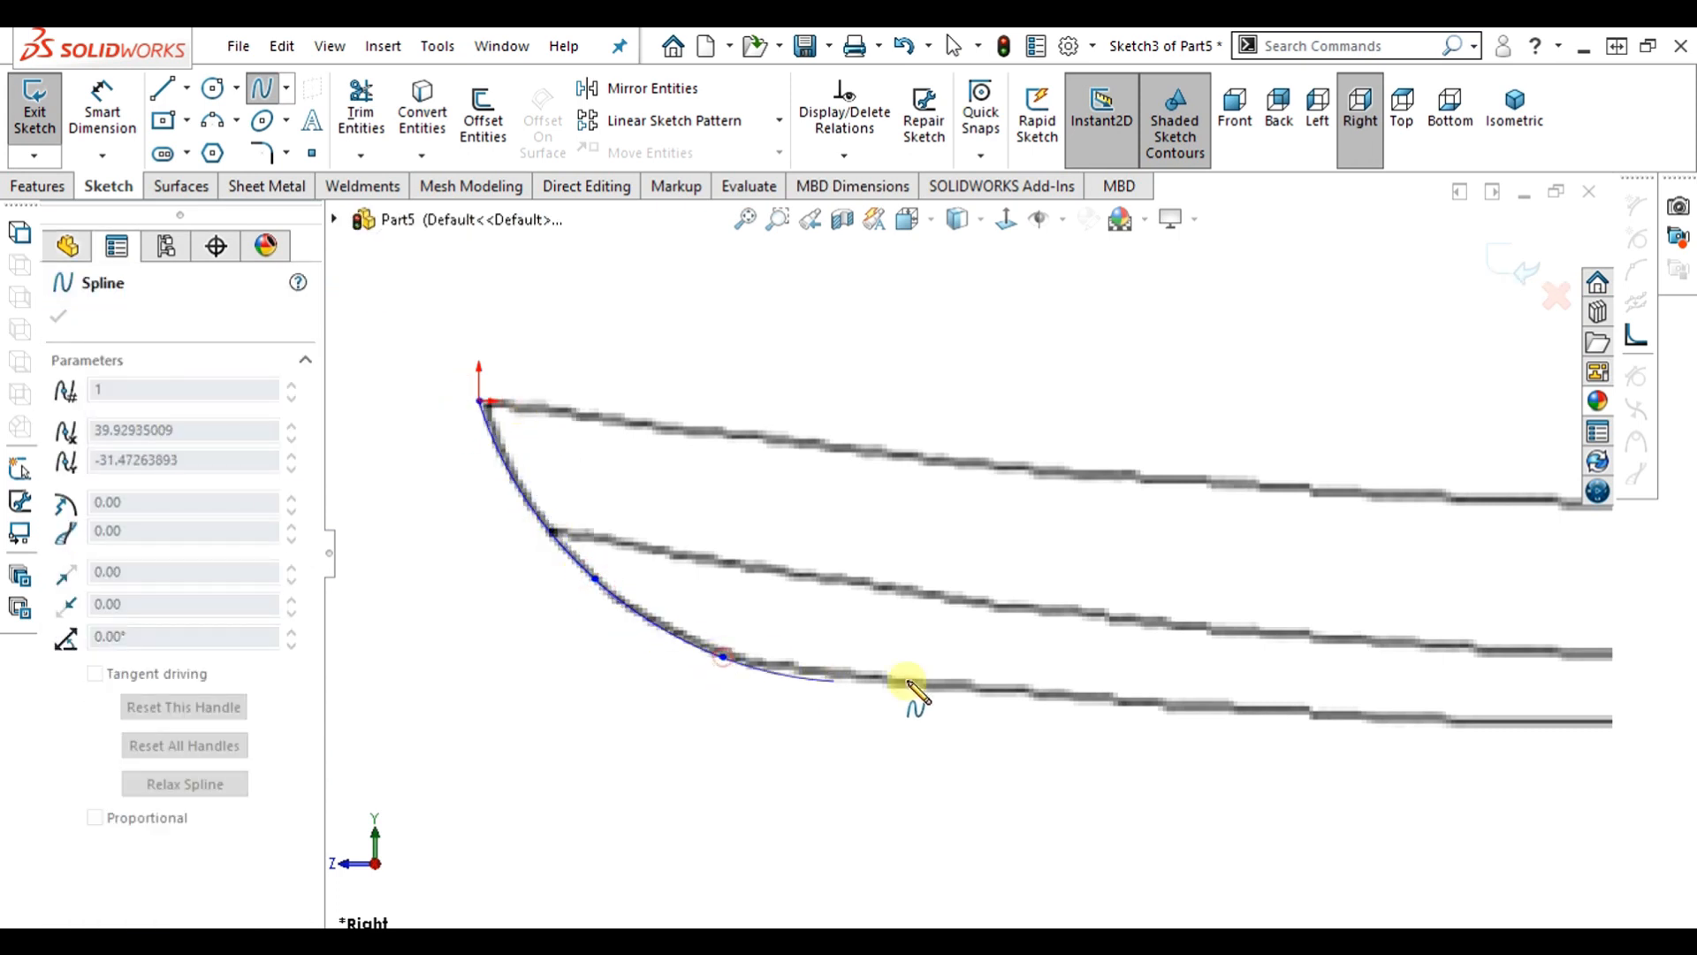
scroll(917, 694, "up", 1)
scroll(962, 634, "up", 1)
scroll(974, 601, "down", 1)
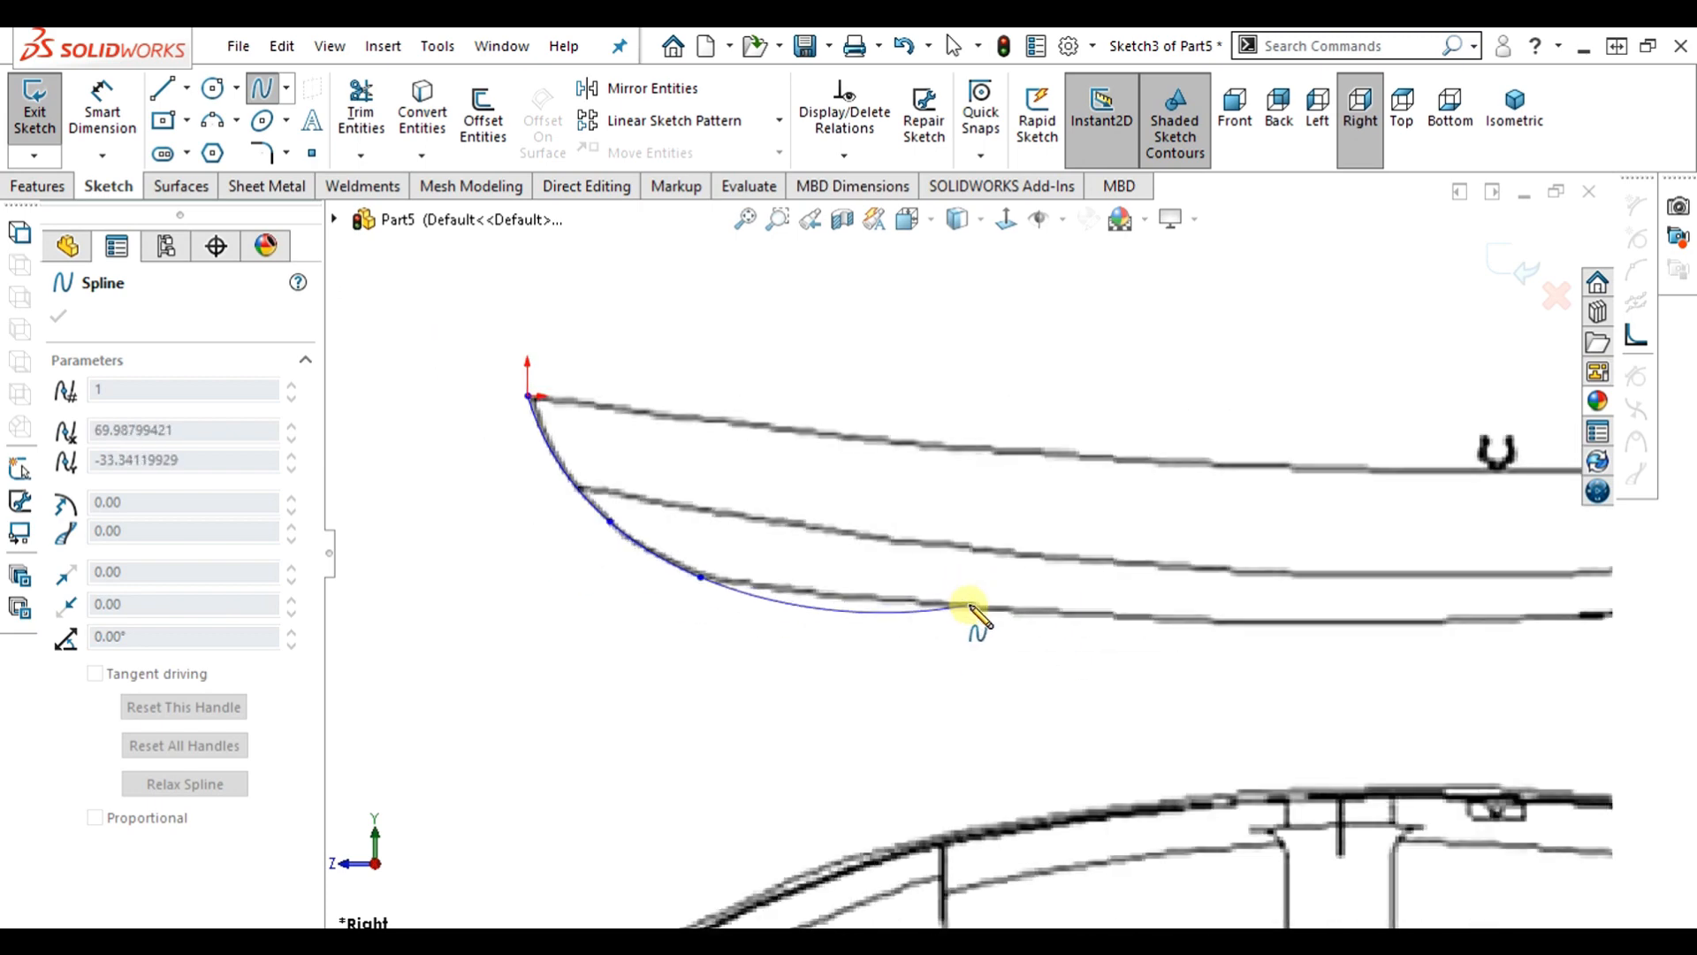
scroll(946, 632, "up", 1)
left_click(1052, 618)
scroll(1282, 650, "up", 1)
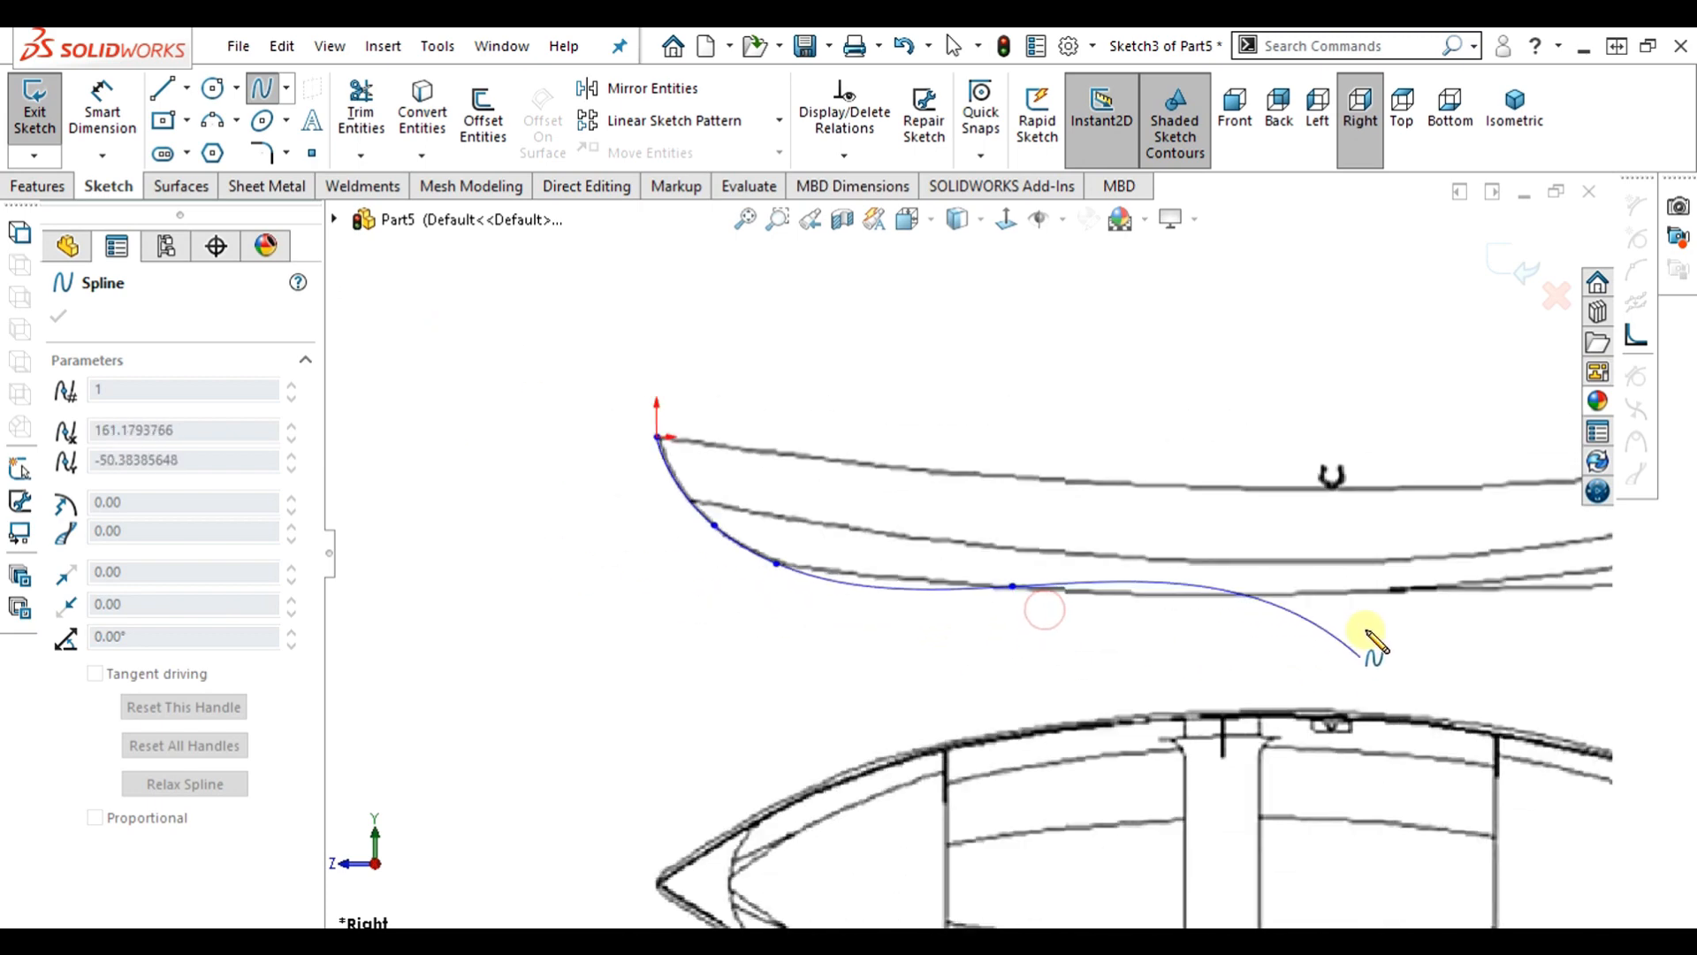
- Continue the spline along the aft keel and around the stern corner, ending it at the top of the transom
scroll(1371, 610, "up", 1)
scroll(1189, 601, "down", 2)
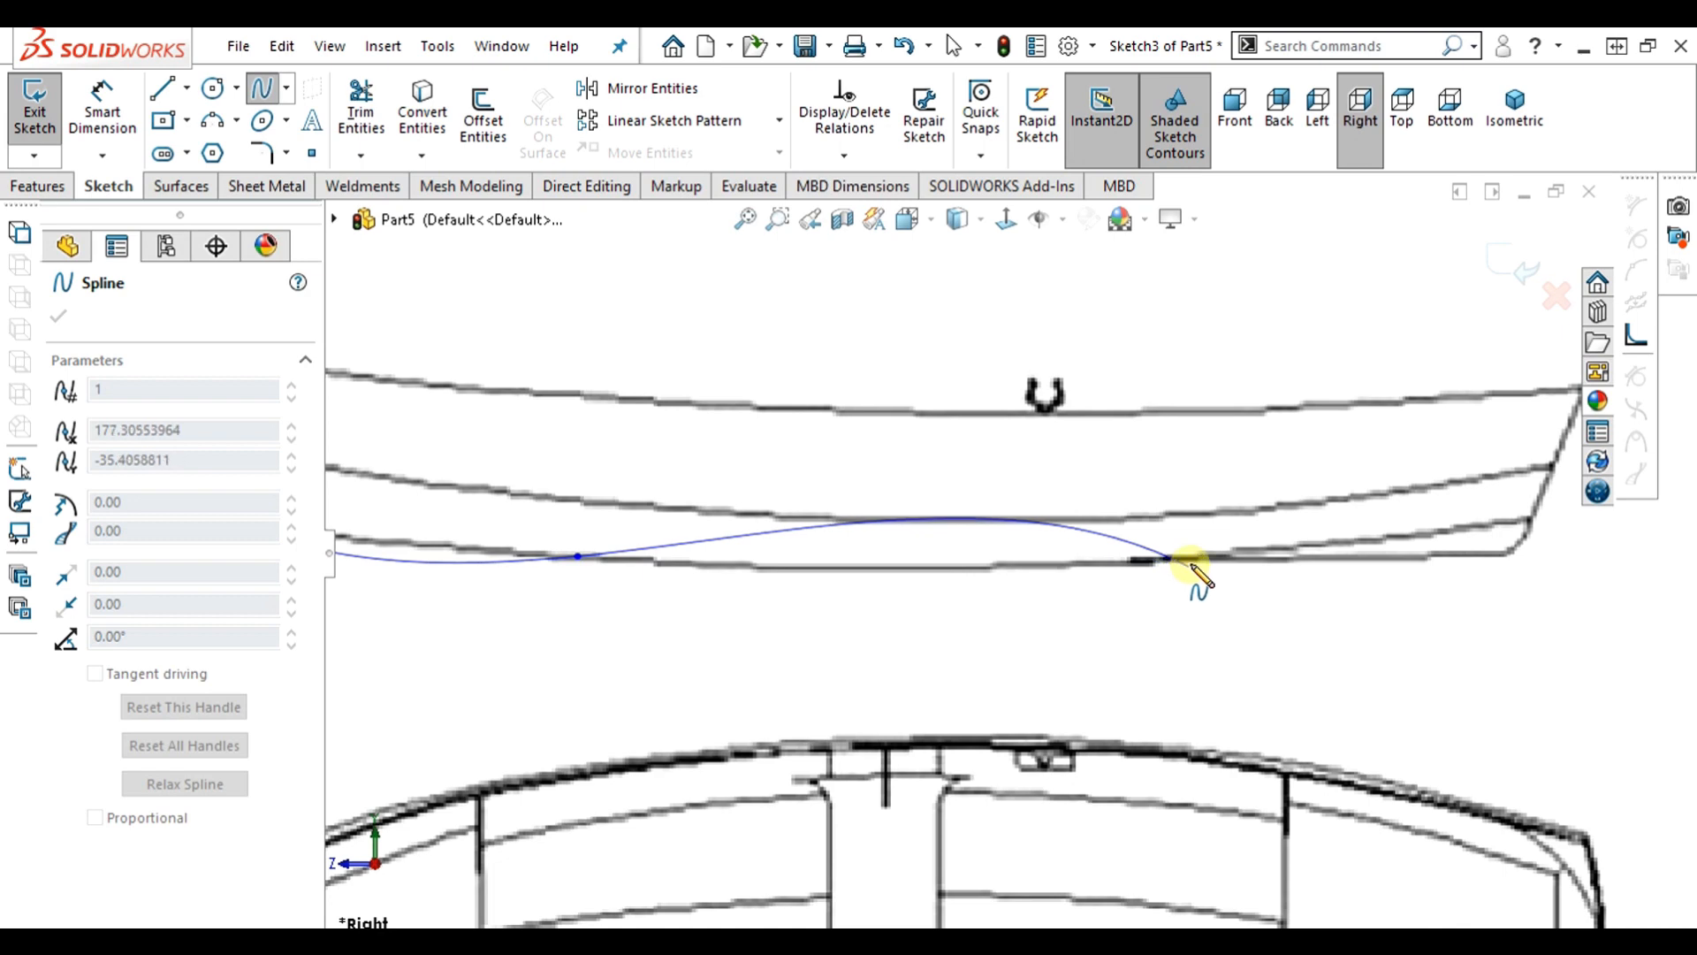
left_click(1192, 562)
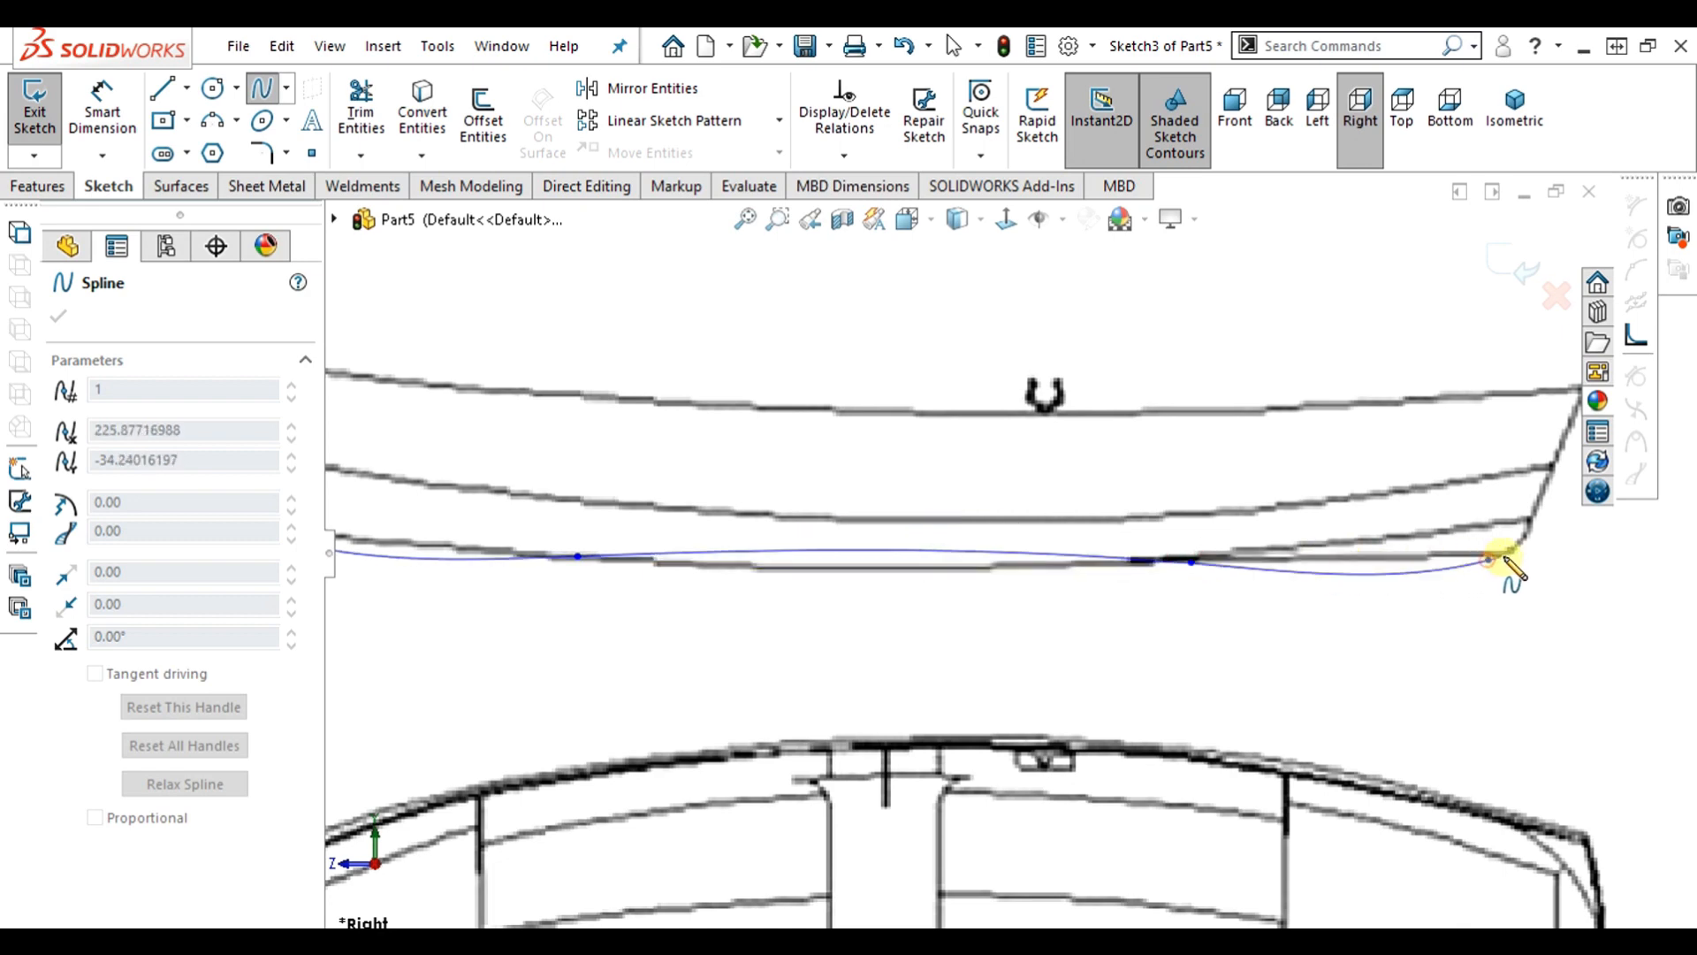
left_click(1529, 533)
scroll(1487, 456, "up", 2)
scroll(1365, 436, "down", 3)
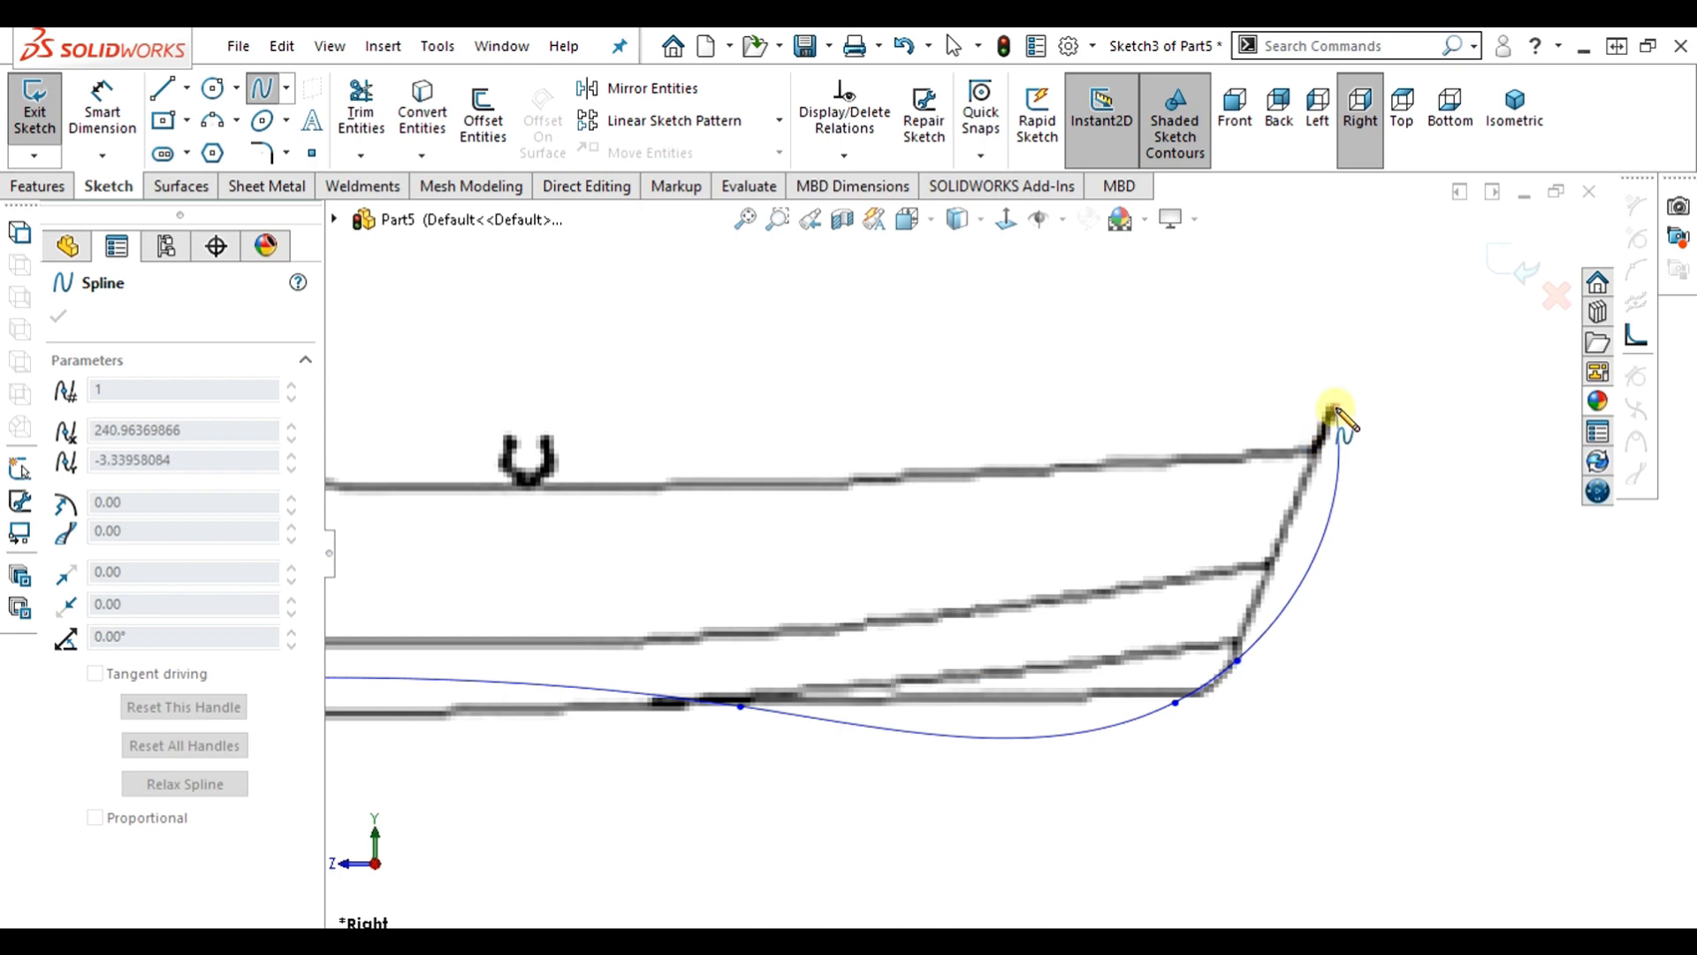
key("Escape")
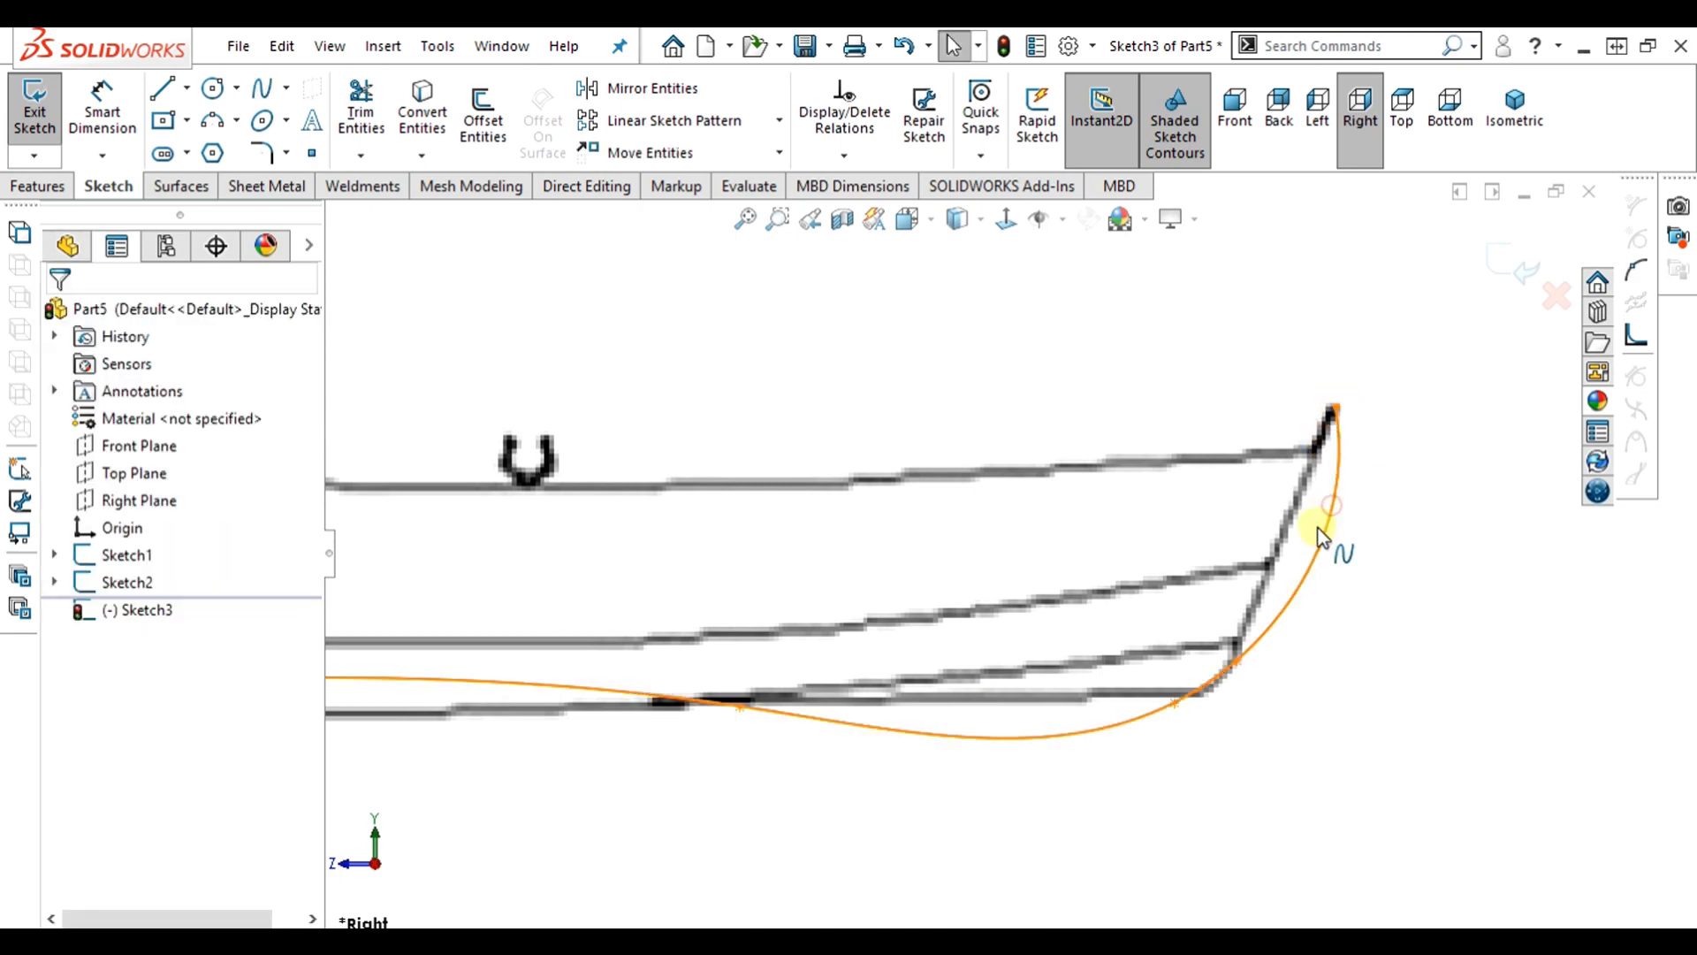
- Adjust the spline's tangent handles at the transom and stern corner so the curve follows the side view
left_click(1323, 557)
left_click_drag(1350, 481, 1312, 482)
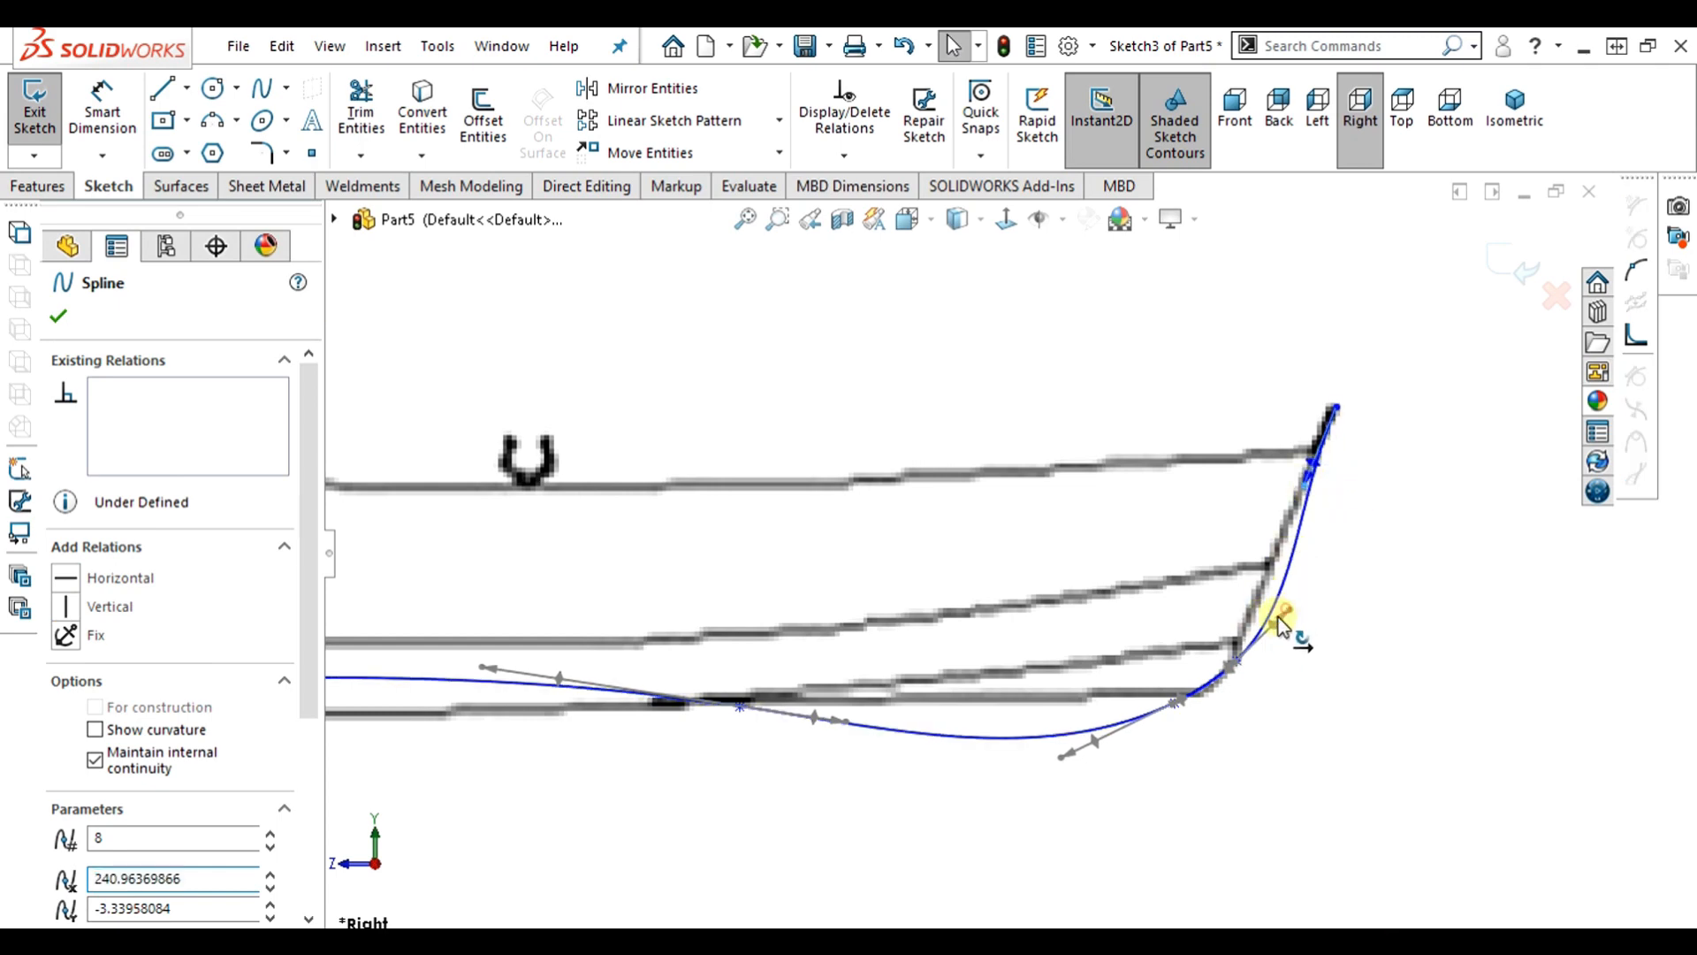
left_click_drag(1279, 617, 1254, 638)
left_click_drag(1059, 759, 1107, 709)
scroll(561, 694, "up", 3)
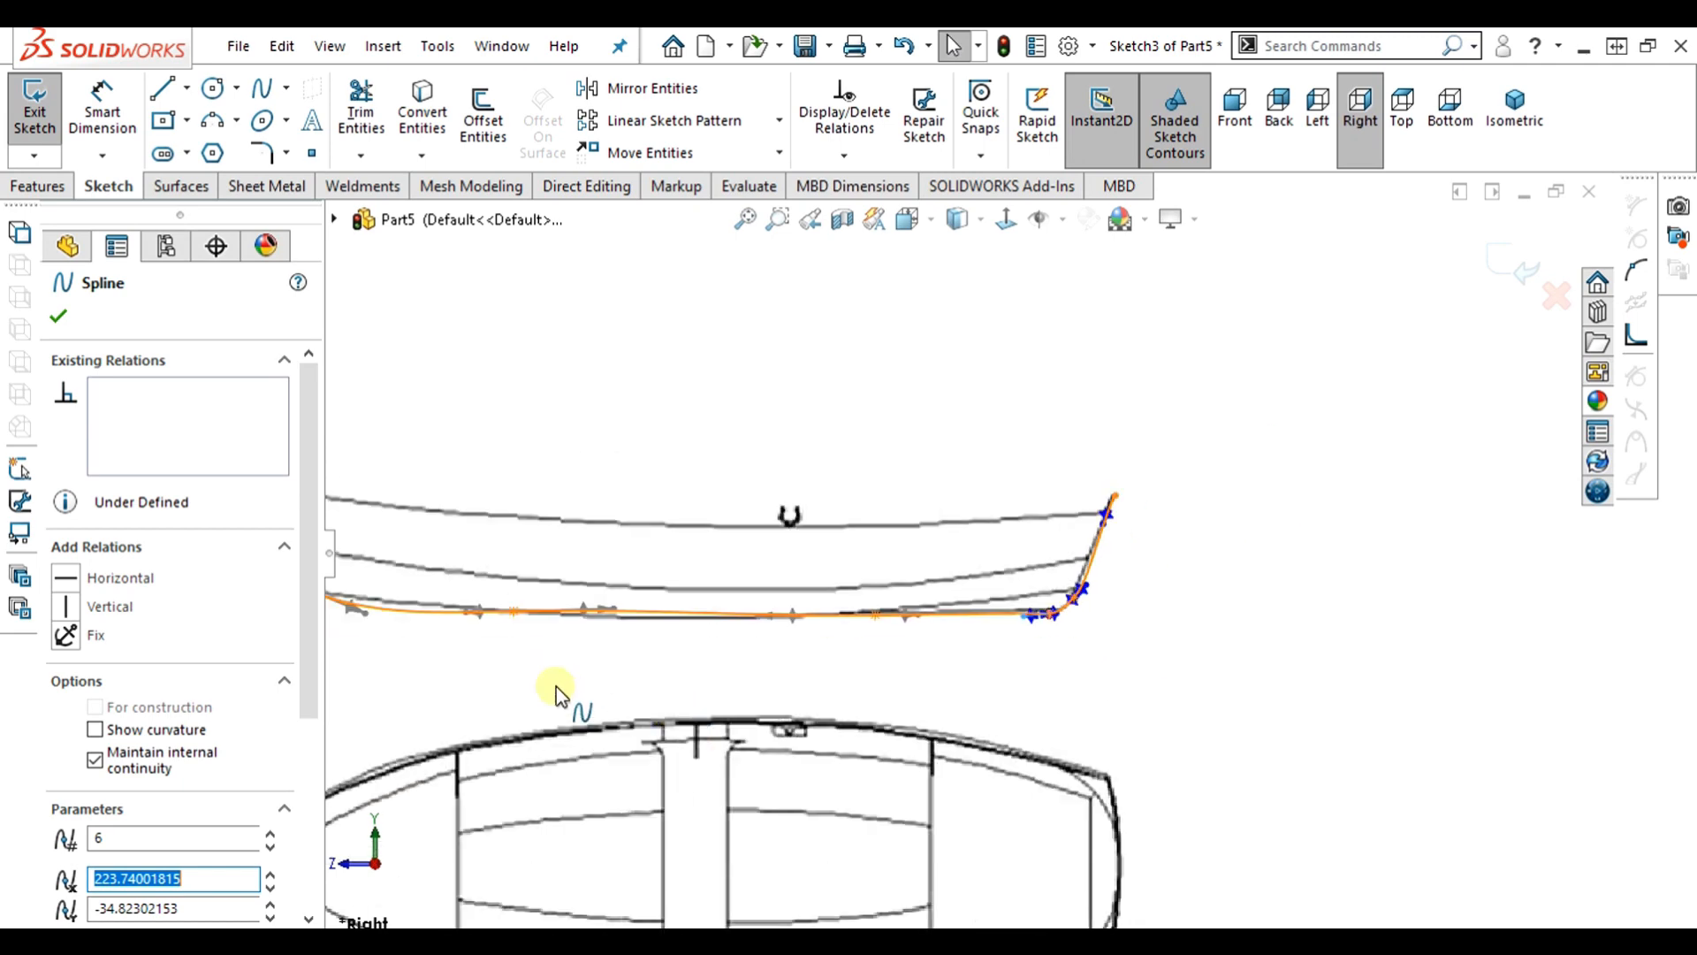
- Adjust the spline handles along the forward keel and at the foot of the bow to fit the side view's bottom line
scroll(719, 625, "down", 8)
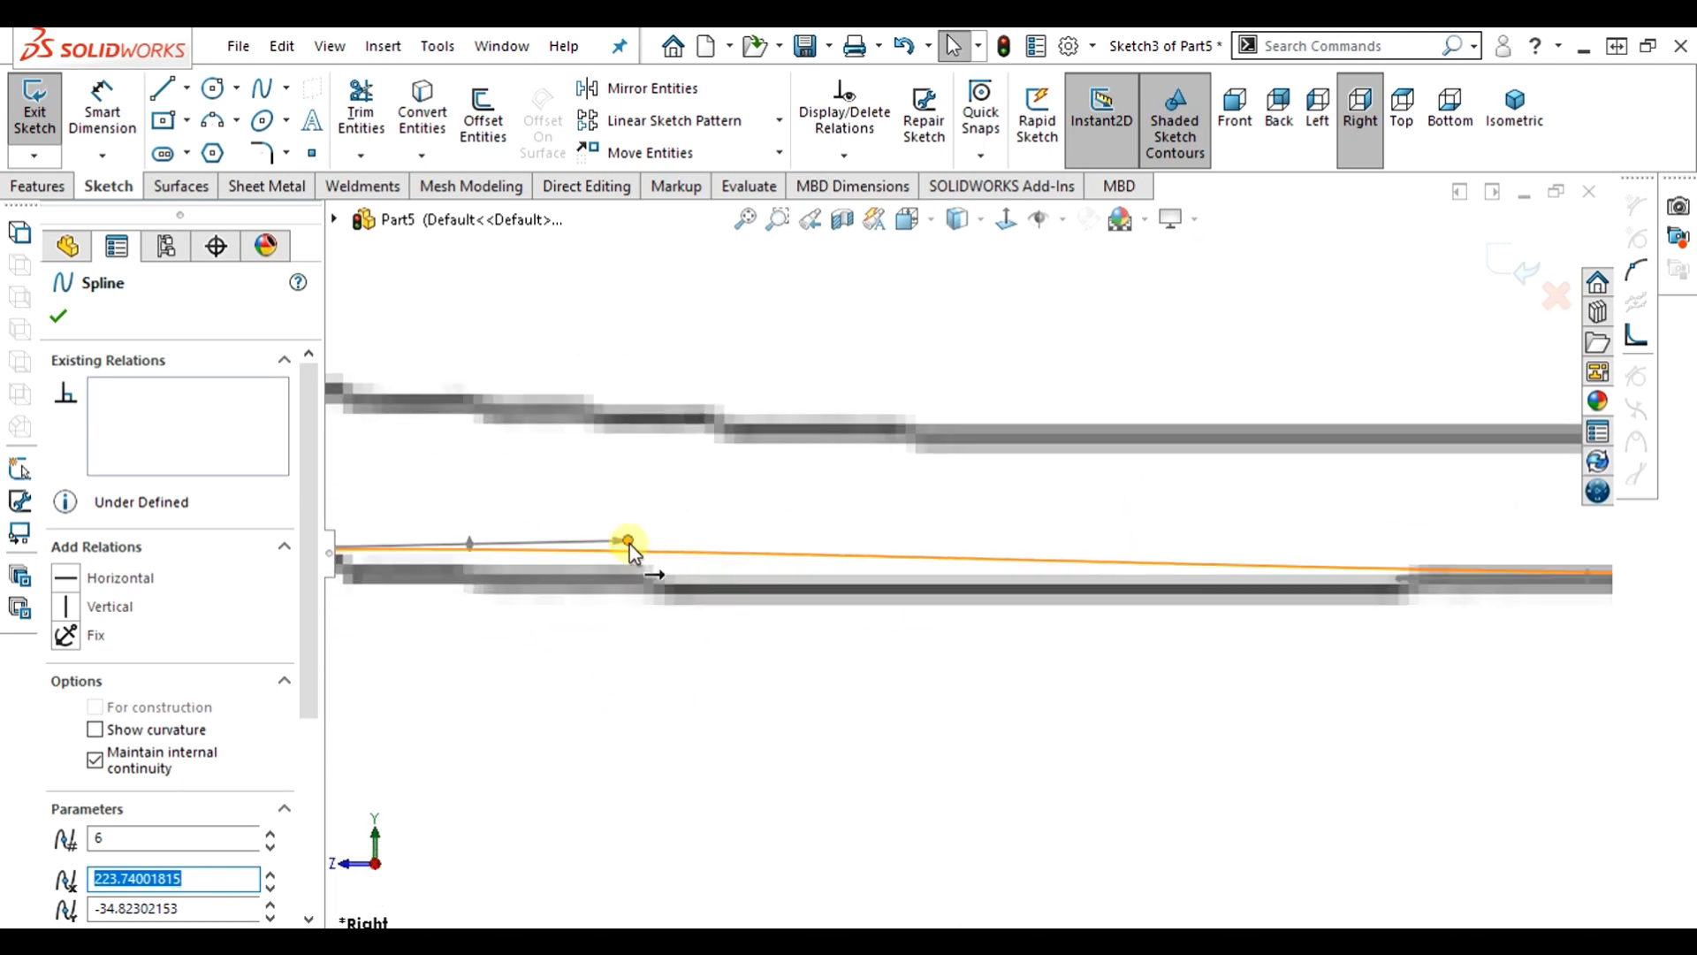
left_click(629, 541)
scroll(651, 589, "up", 4)
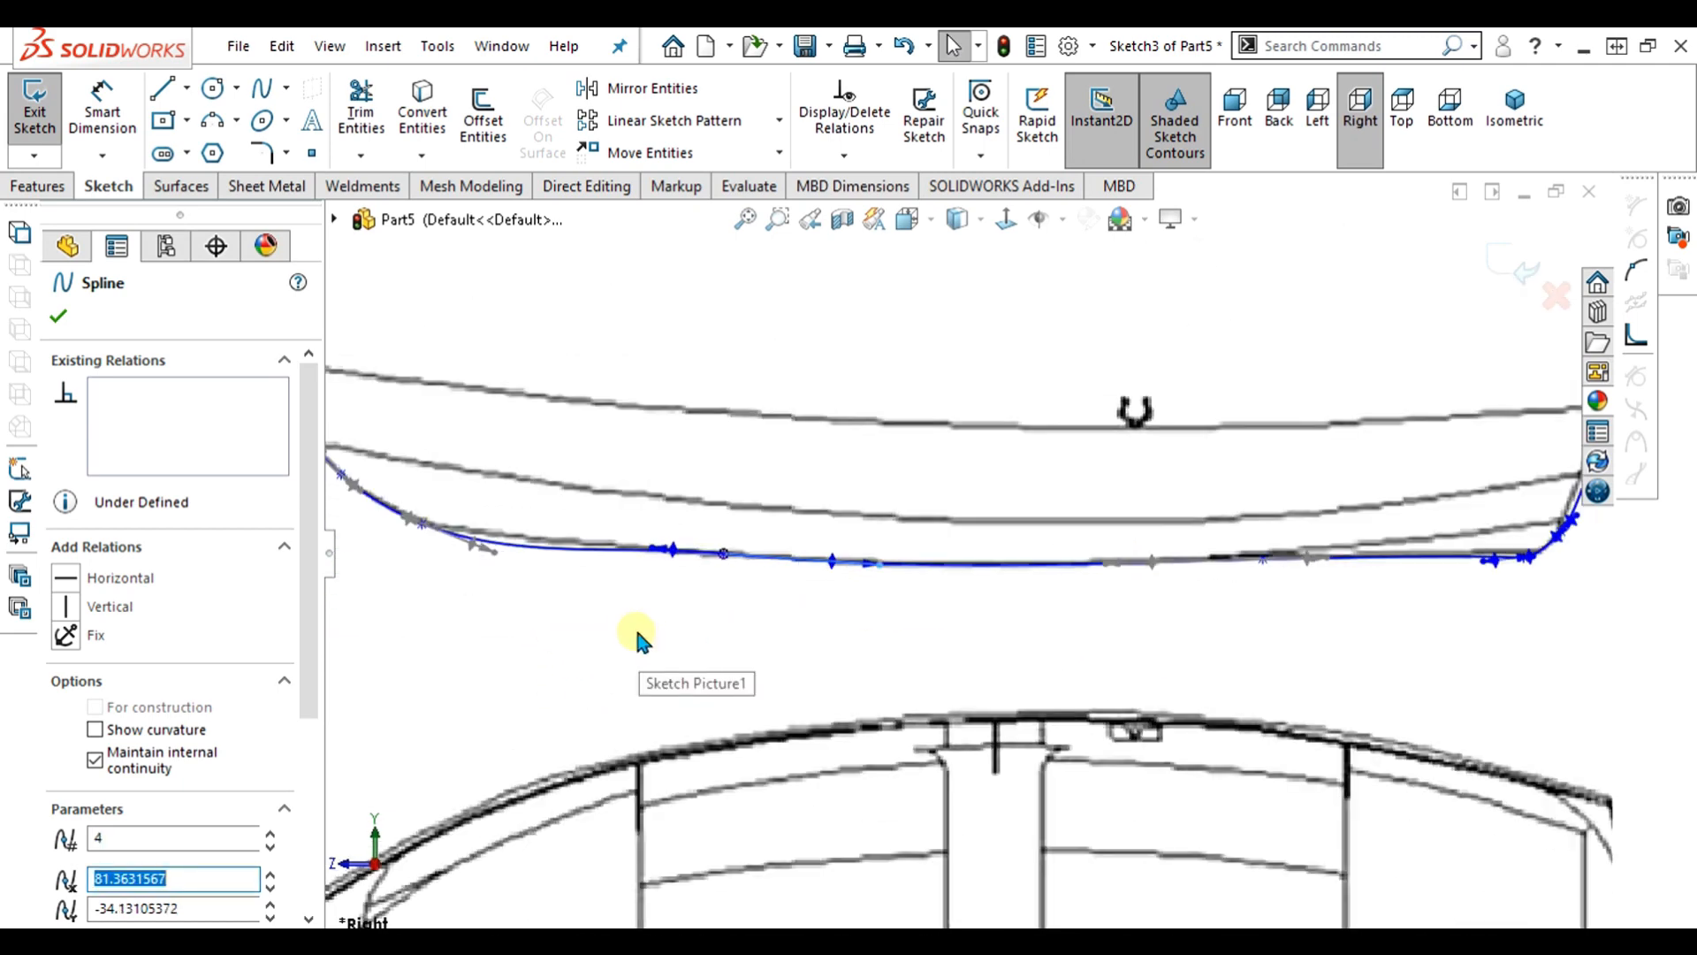
scroll(637, 630, "down", 6)
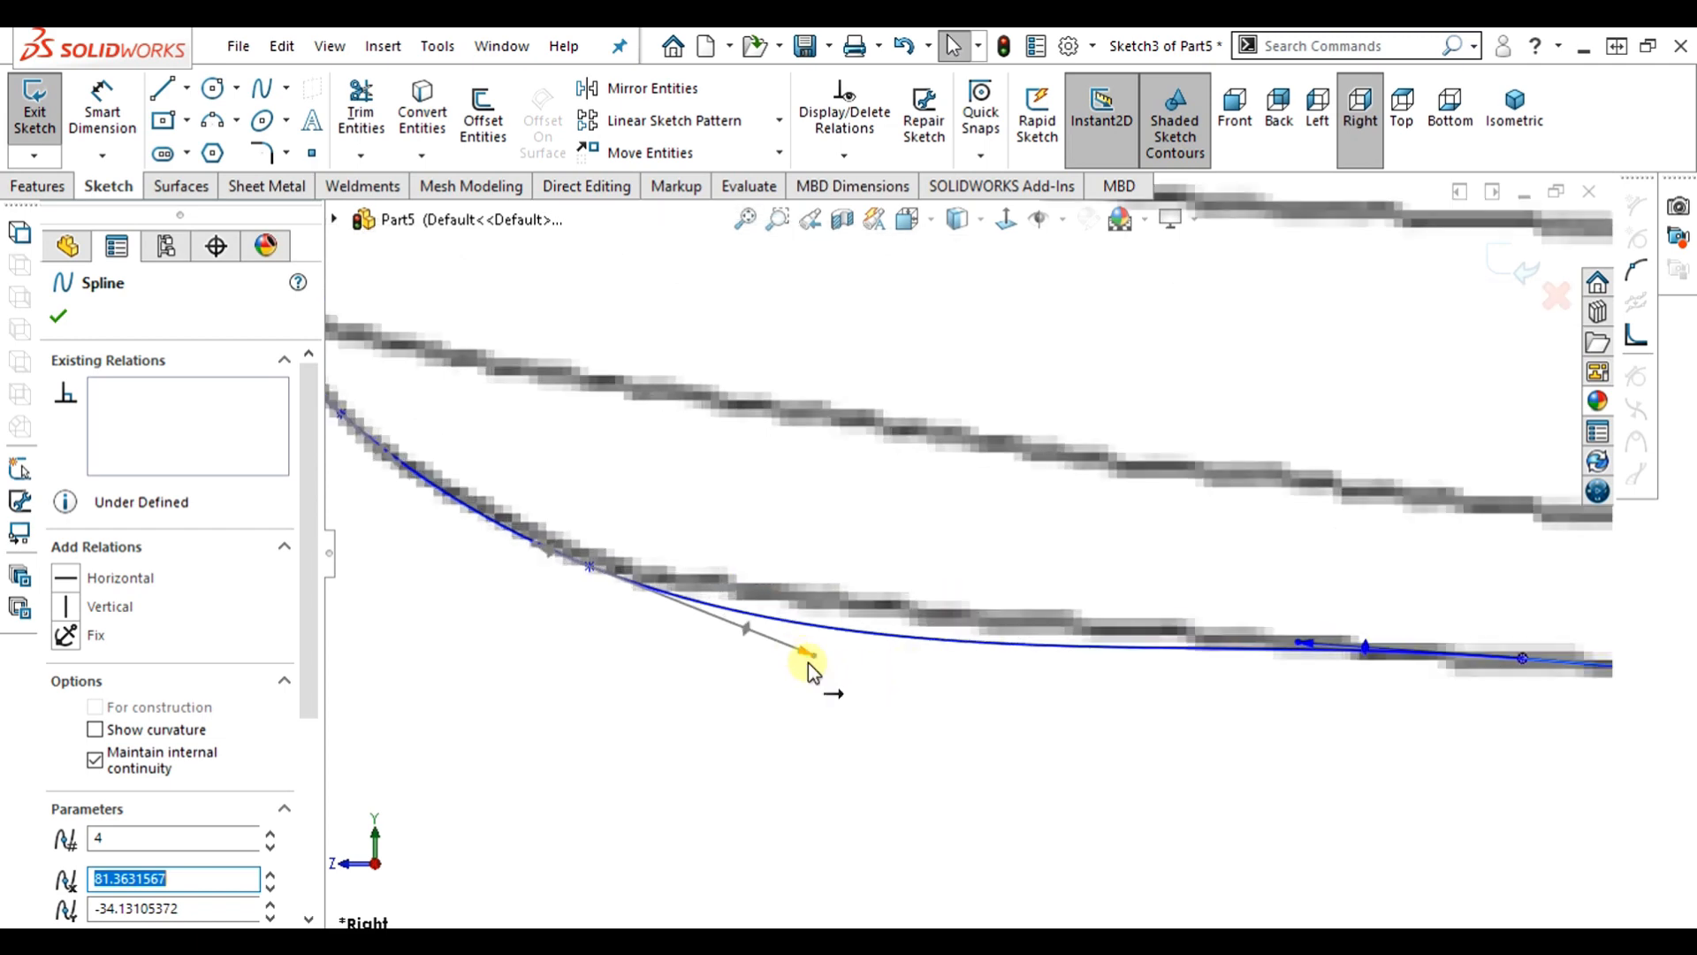
left_click_drag(813, 656, 744, 619)
scroll(845, 683, "up", 7)
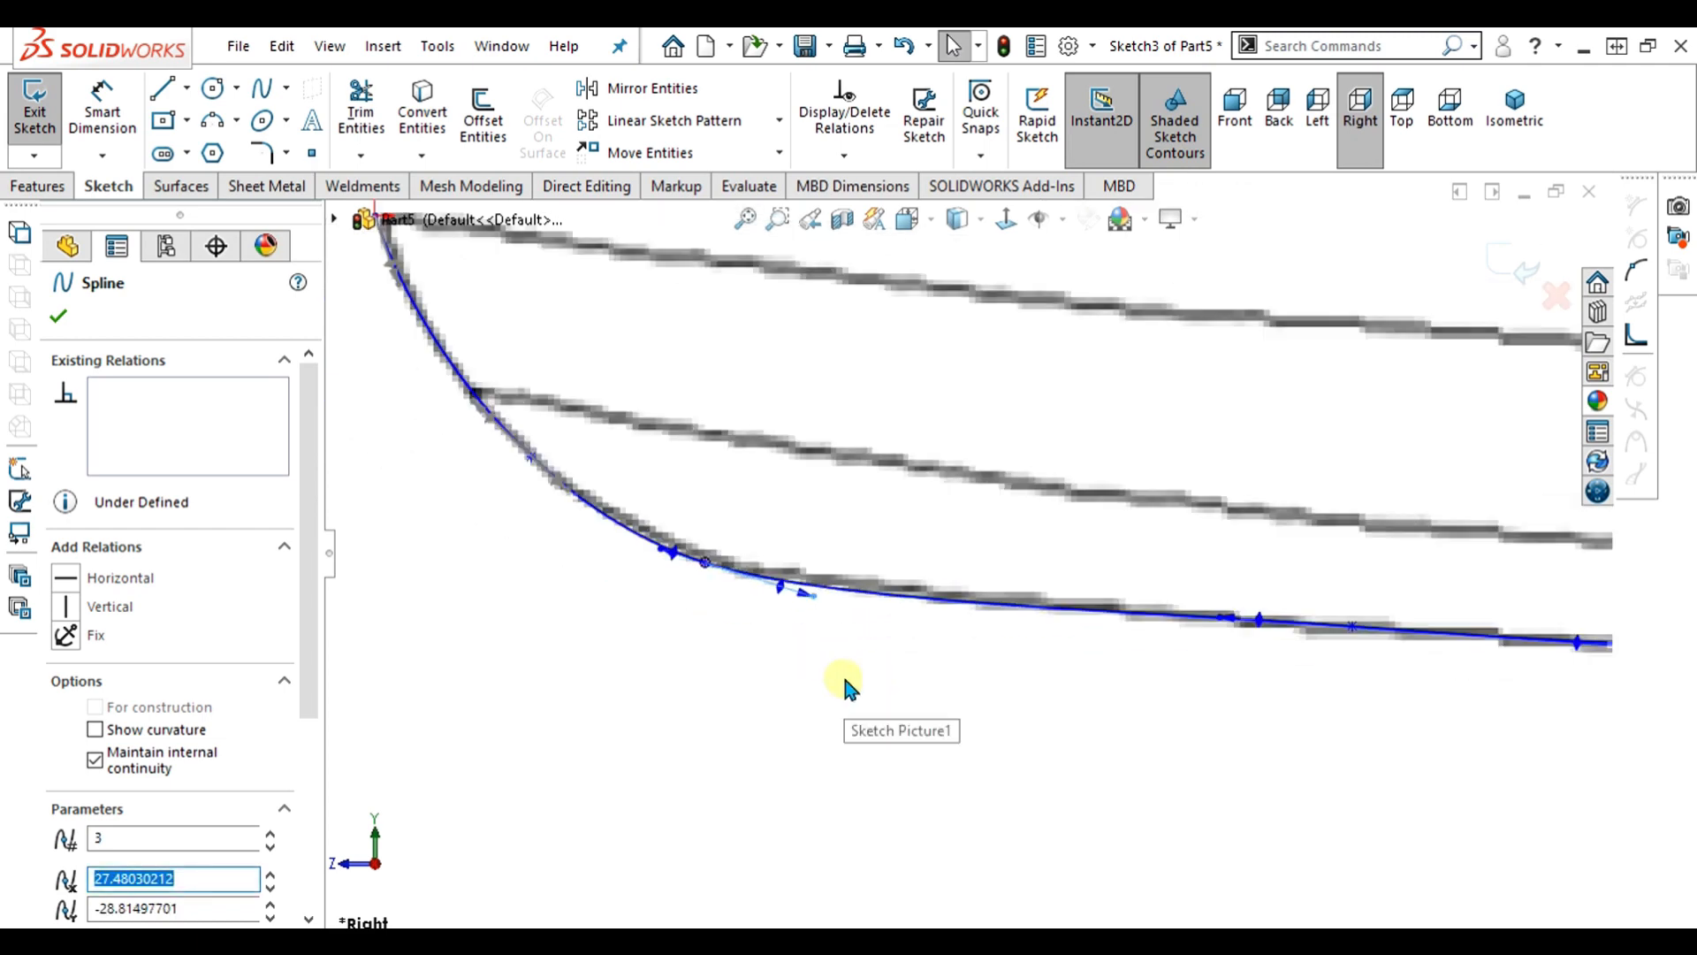
scroll(1147, 599, "up", 4)
scroll(1150, 597, "down", 10)
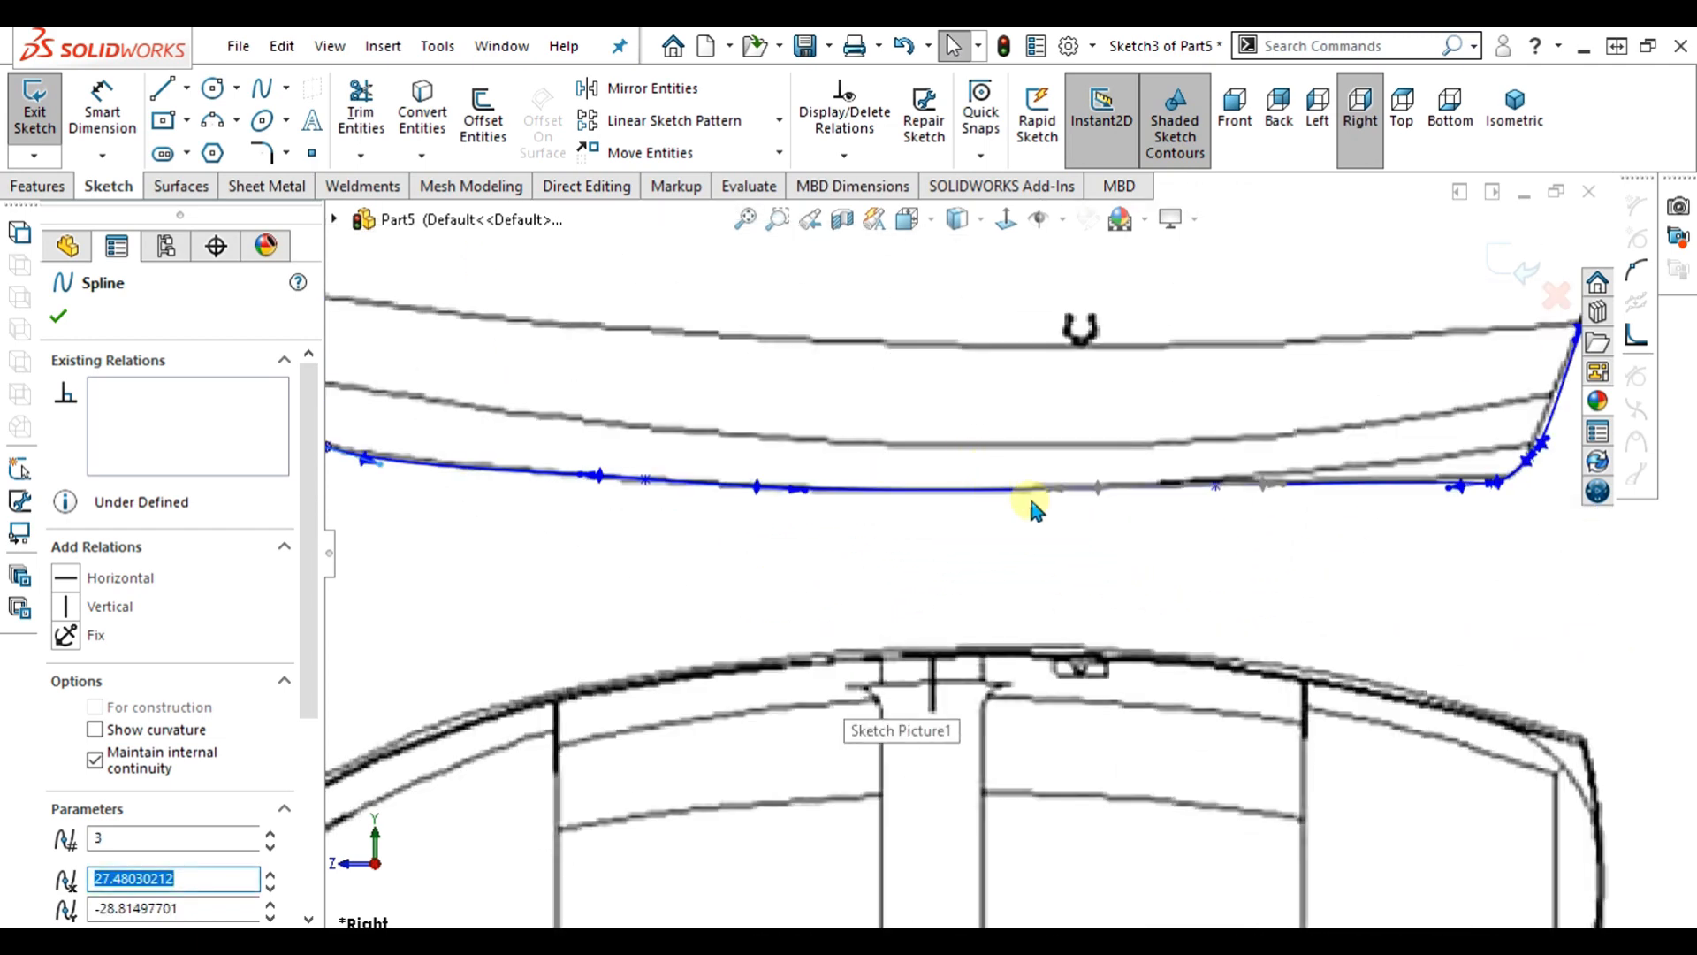
scroll(1251, 591, "up", 8)
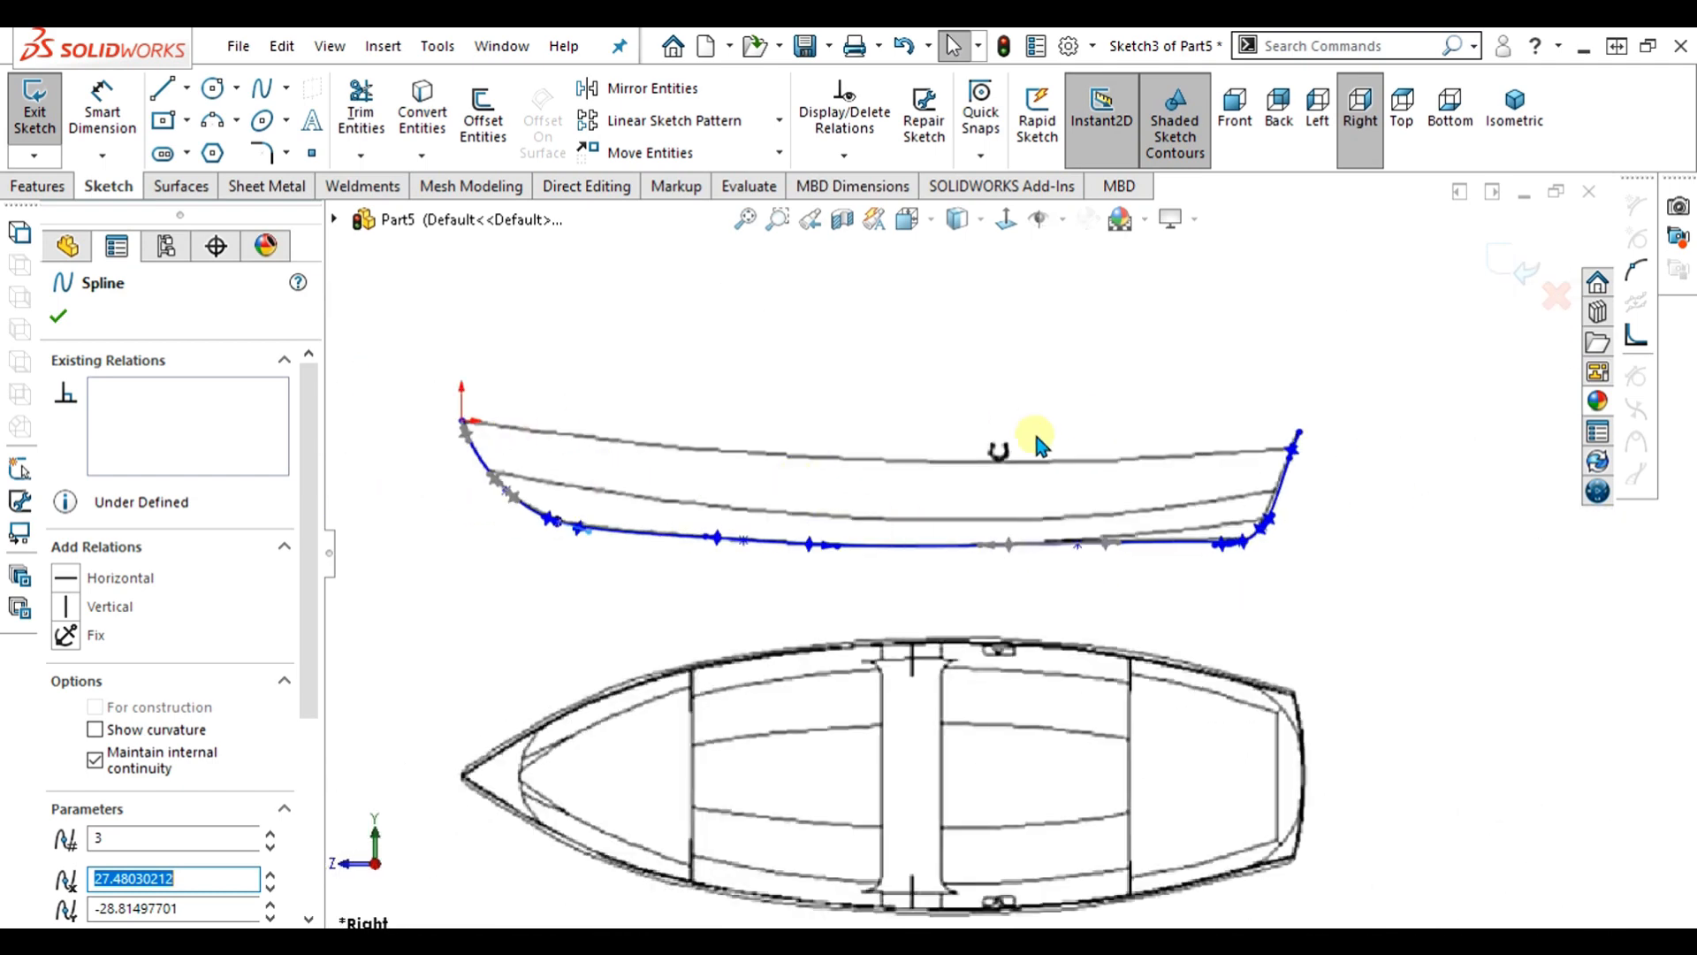
- Make the spline's bow and stern endpoints horizontal to each other, exit the Right Plane sketch and view it in 3D
left_click(1301, 433)
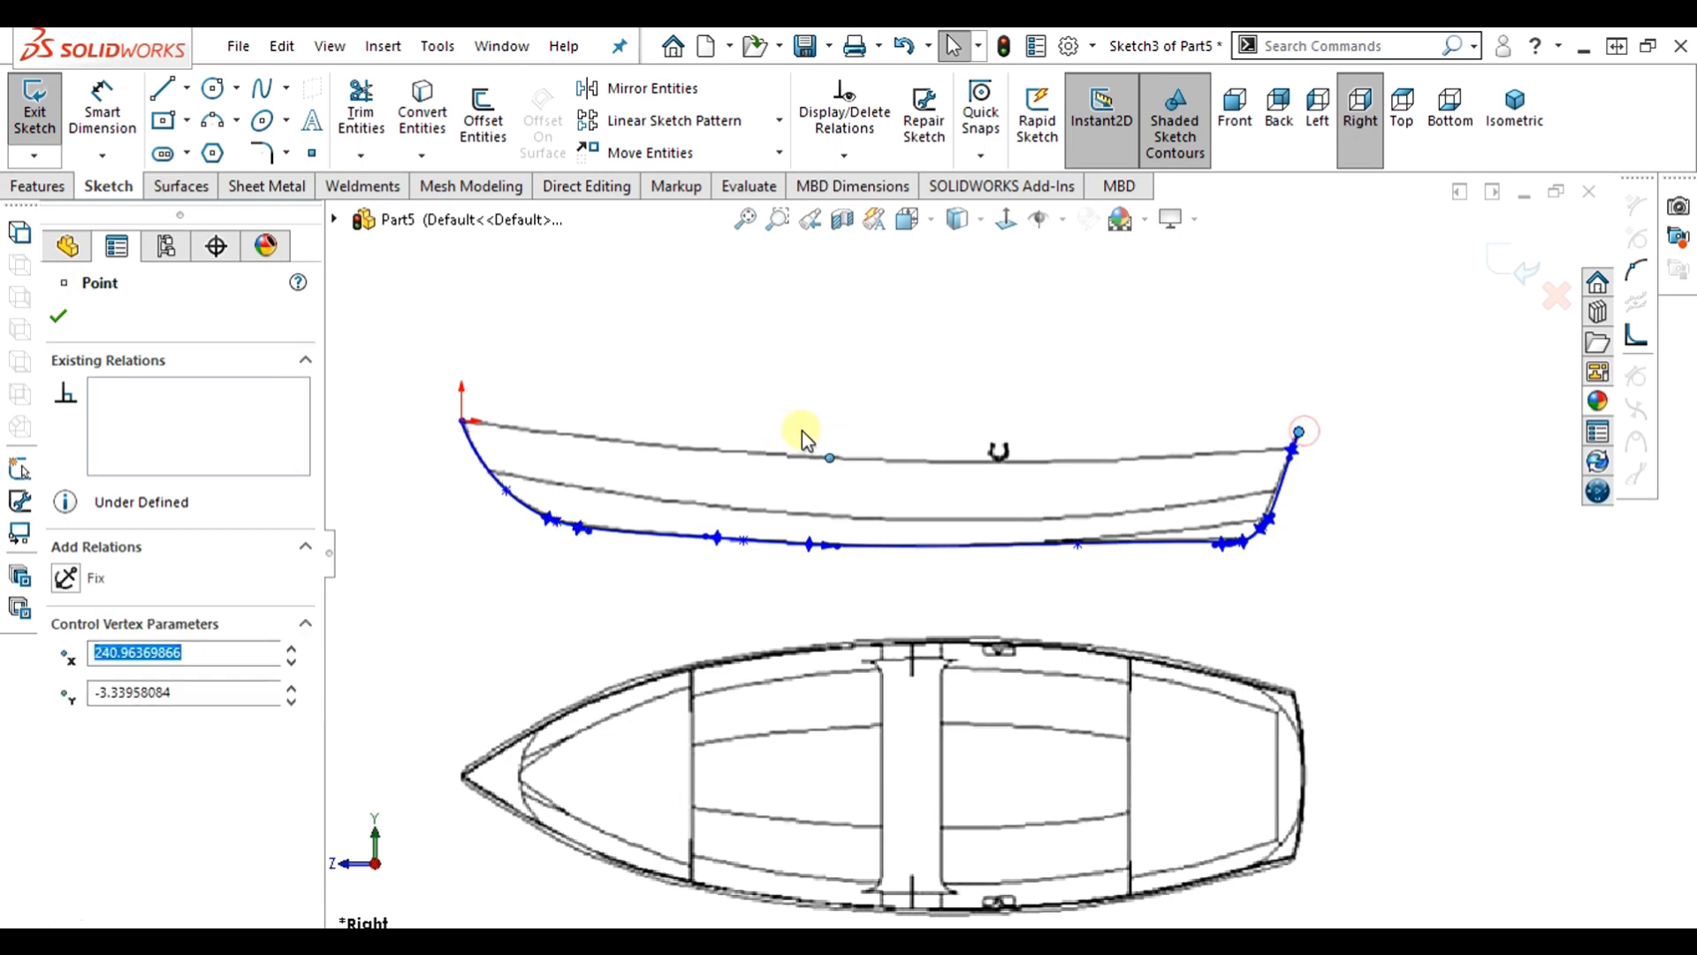
left_click(464, 421, "ctrl")
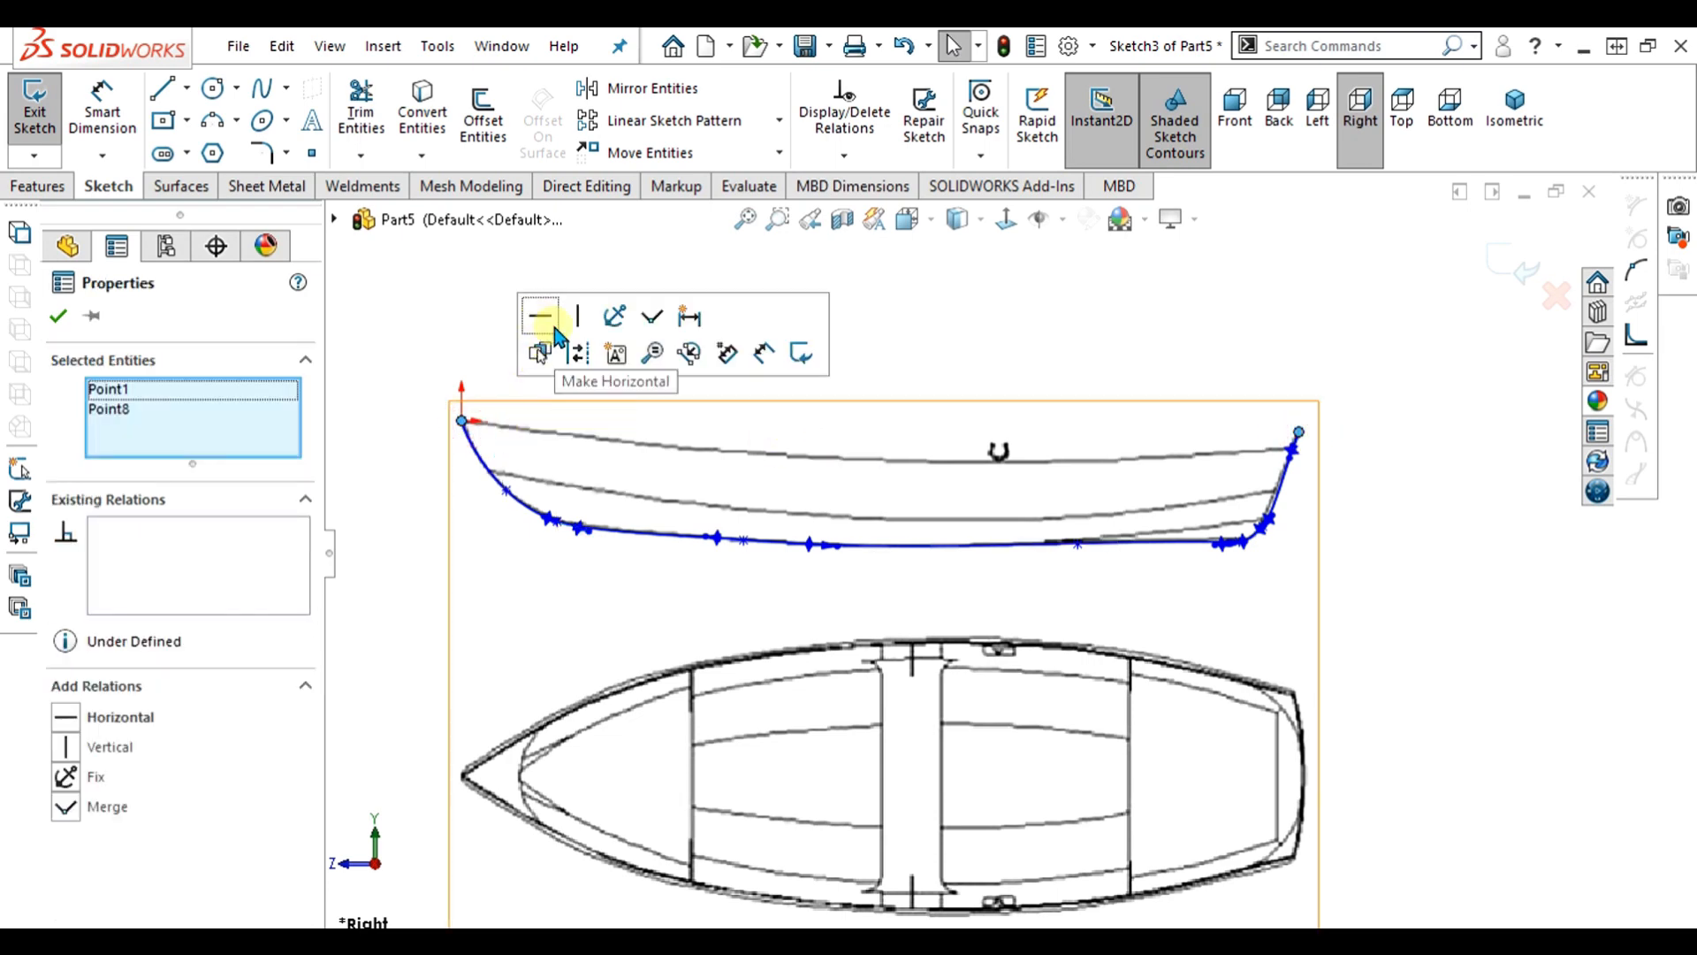
left_click(718, 594)
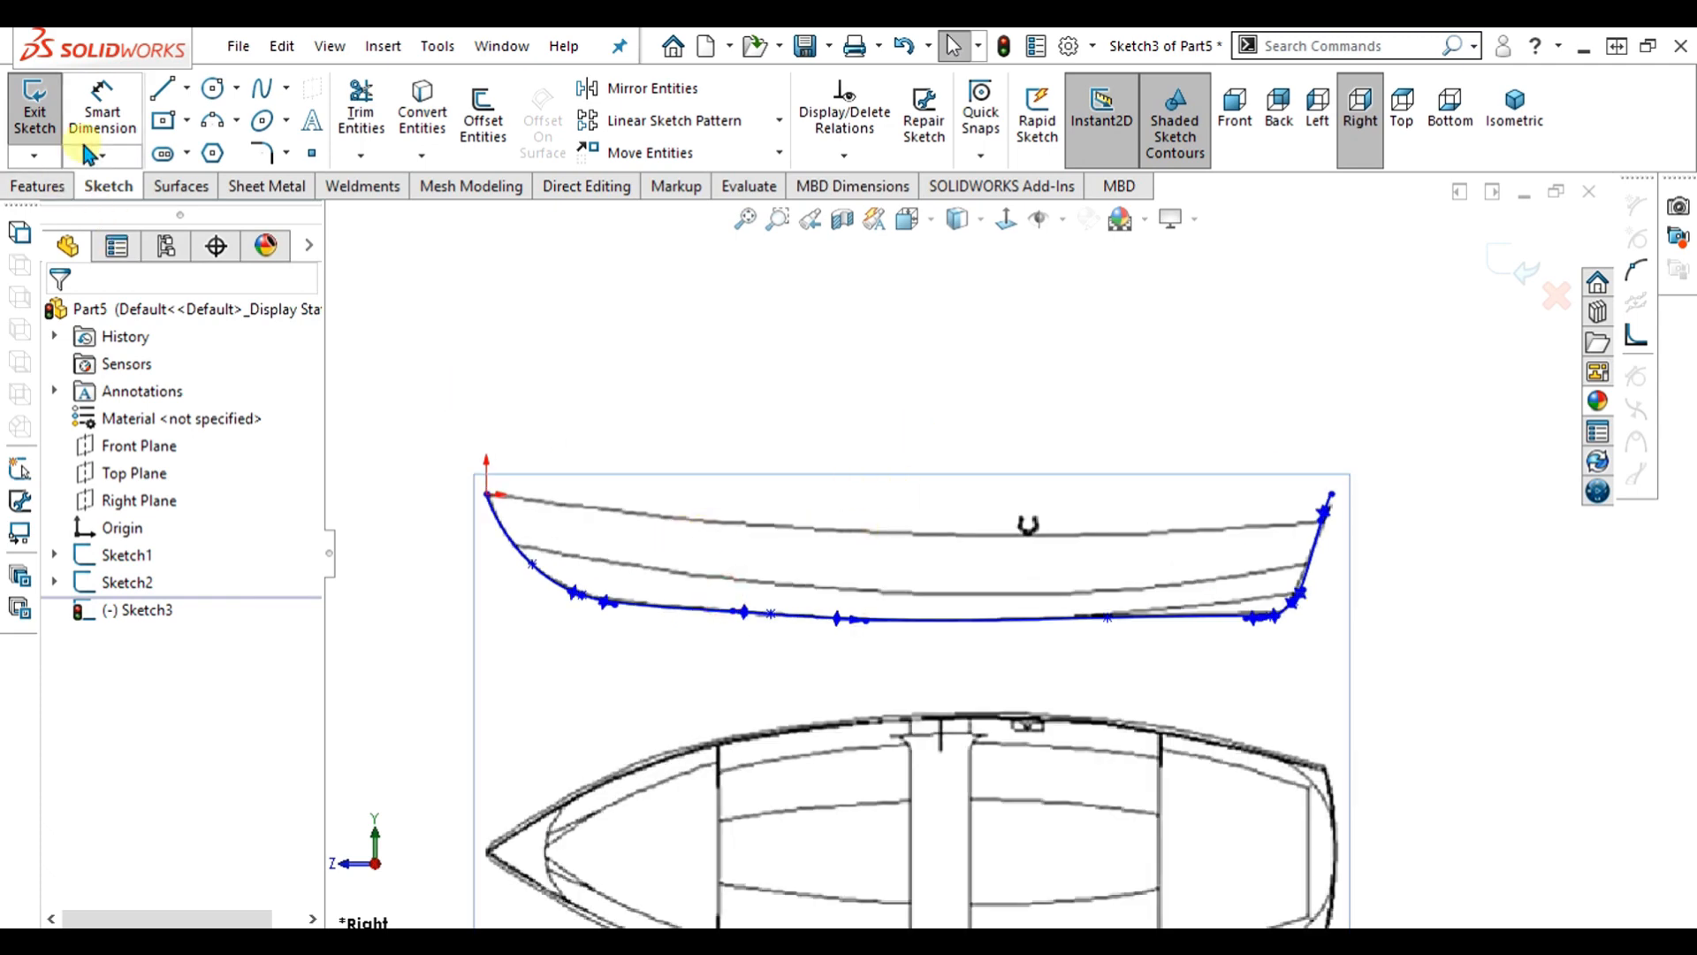
left_click(892, 660)
middle_click_drag(893, 660, 990, 692)
left_click(141, 614)
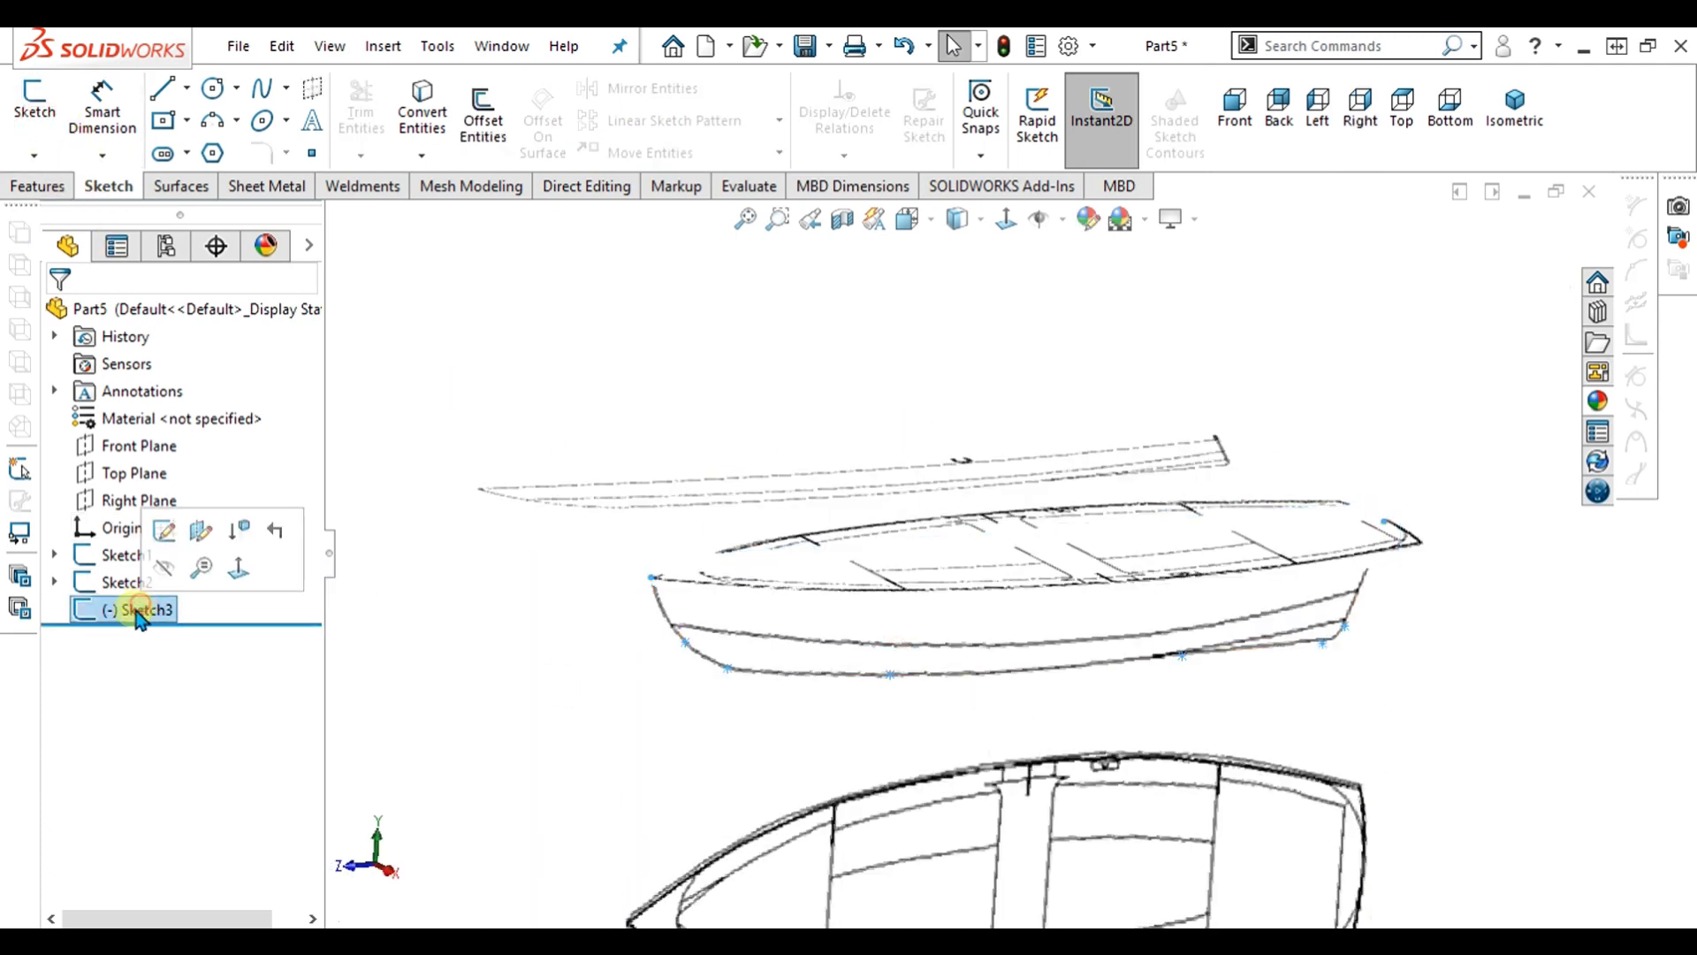
- Start a new sketch on the Top Plane and orient the view normal to it
left_click(128, 475)
left_click(45, 123)
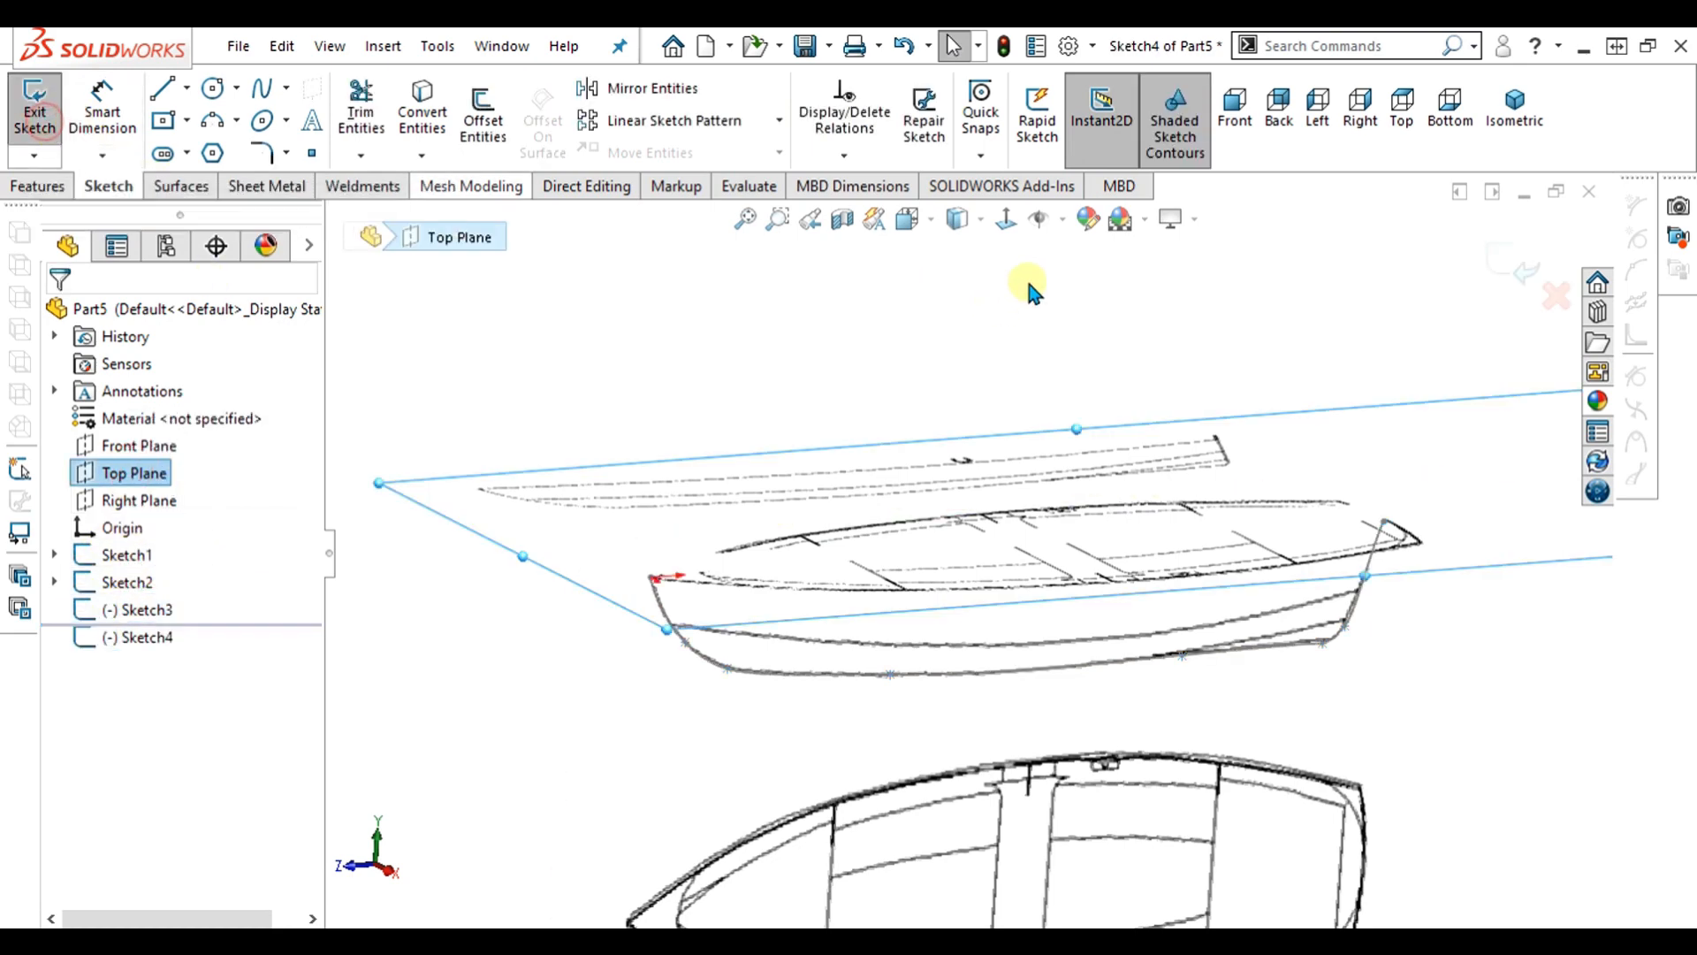
left_click(1007, 226)
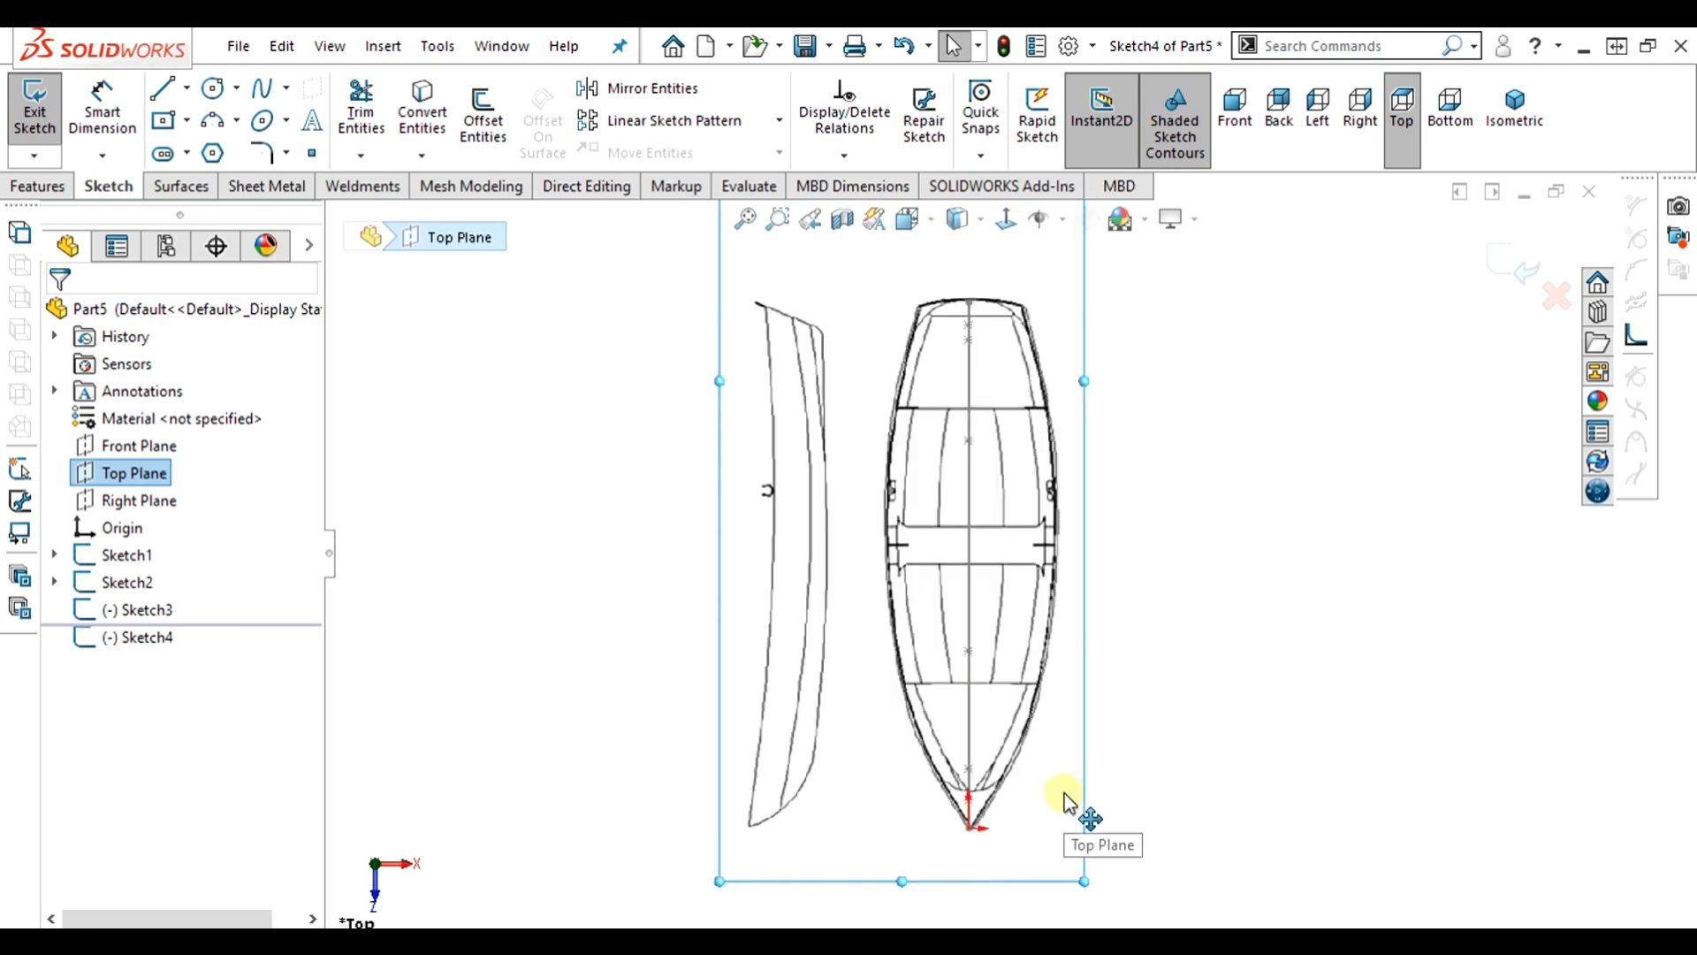
- Examine from above how the side-profile spline lines up with the plan view's centreline from bow to stern
scroll(903, 716, "down", 2)
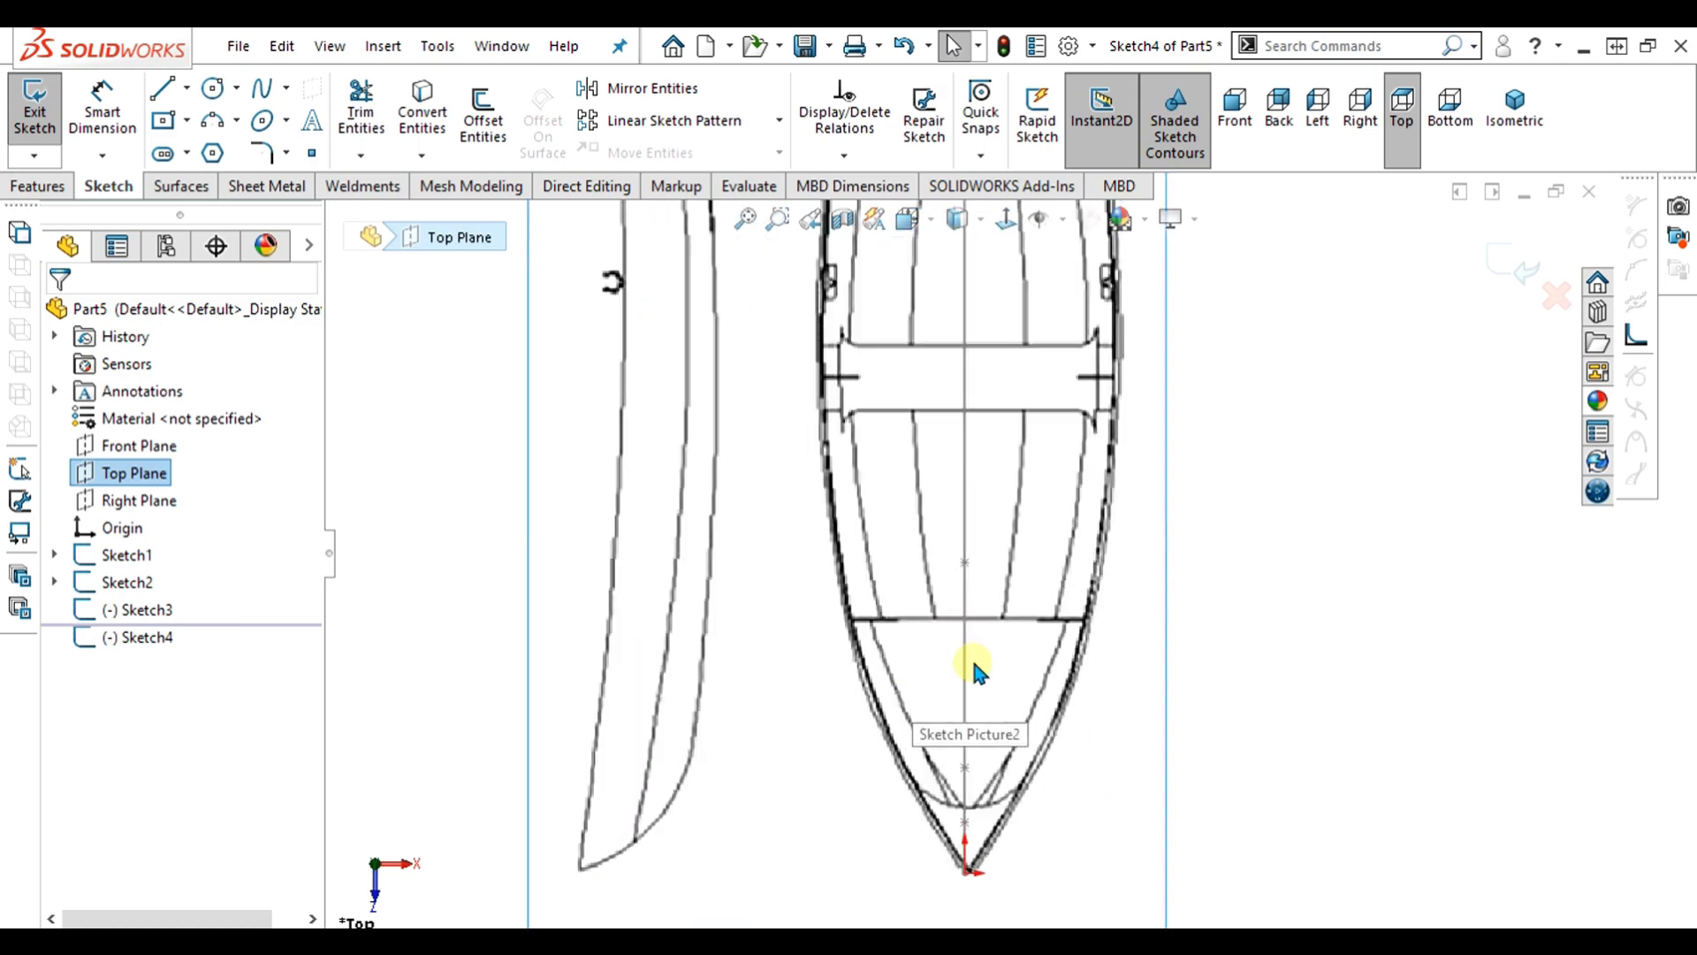
left_click(964, 662)
scroll(963, 661, "up", 3)
scroll(1012, 321, "up", 1)
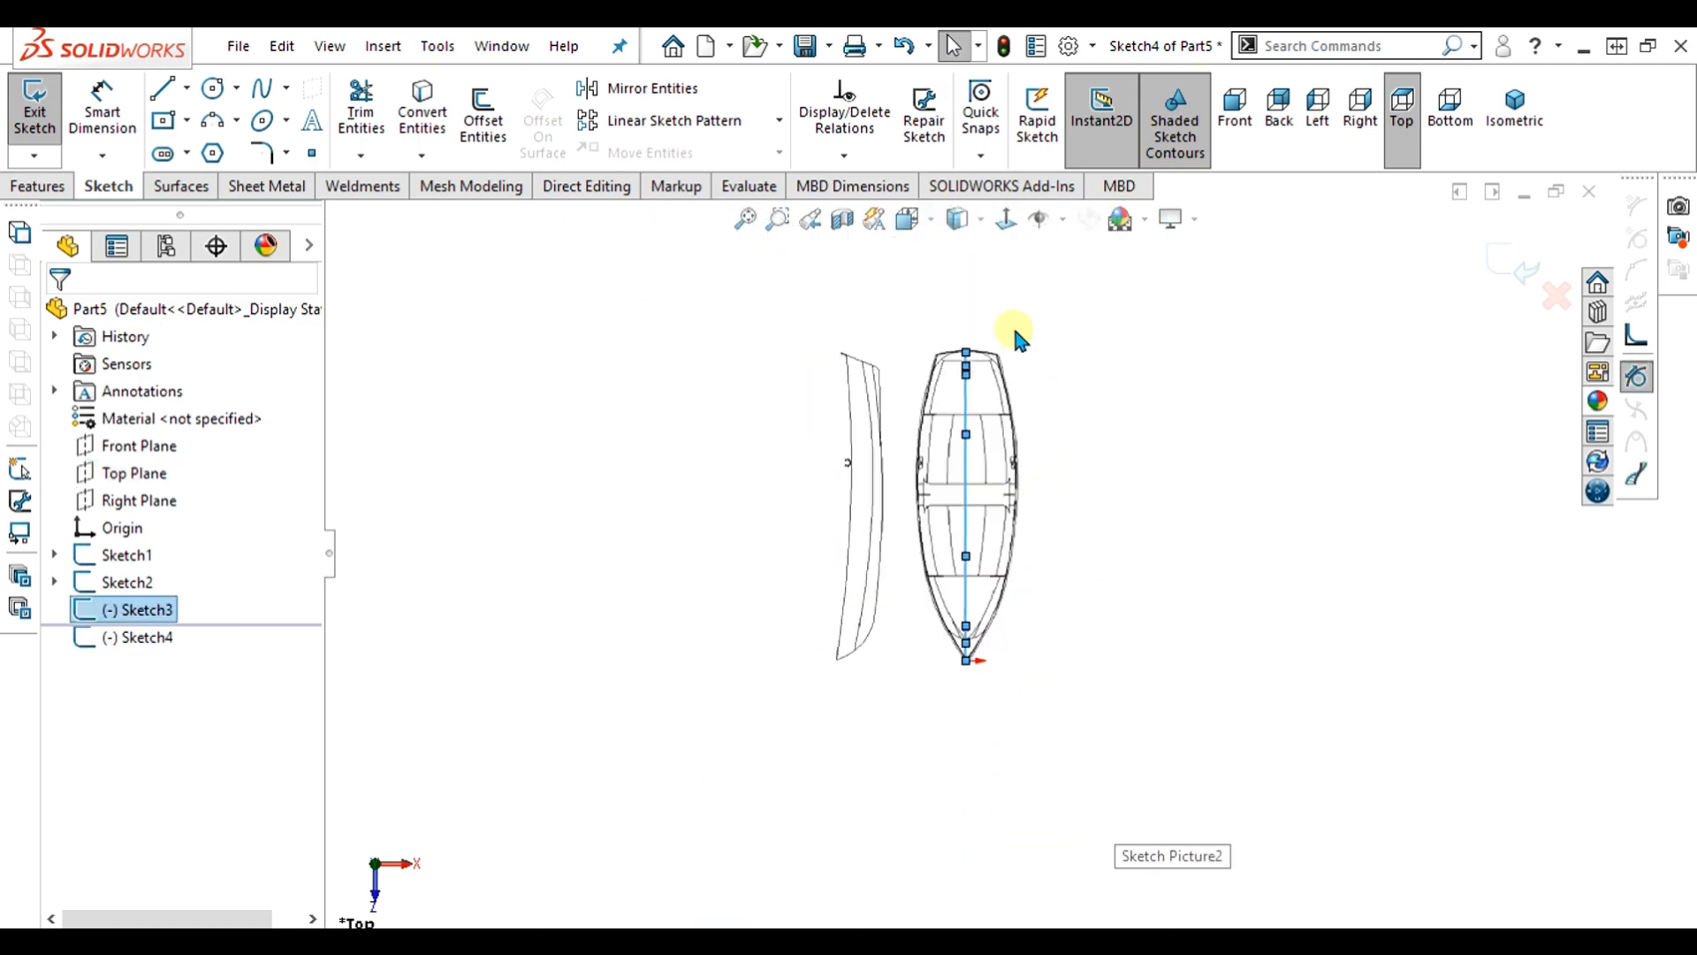
scroll(939, 435, "down", 3)
scroll(1005, 796, "up", 3)
scroll(920, 645, "down", 4)
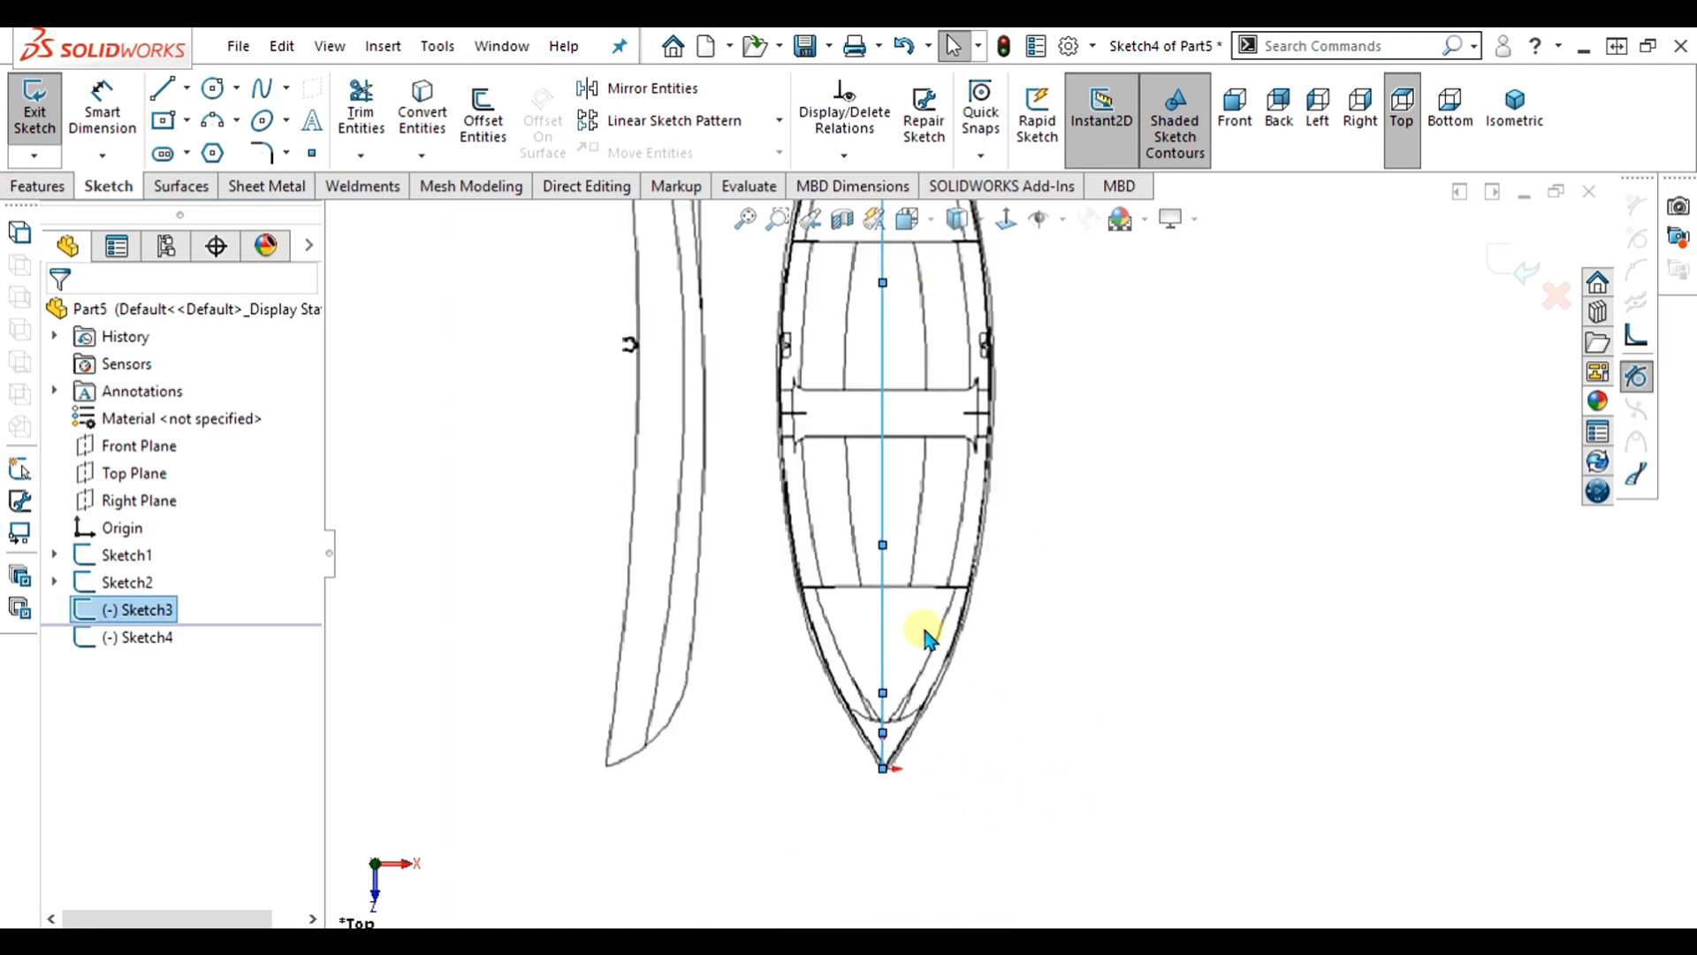
scroll(1040, 487, "up", 1)
scroll(1037, 485, "down", 2)
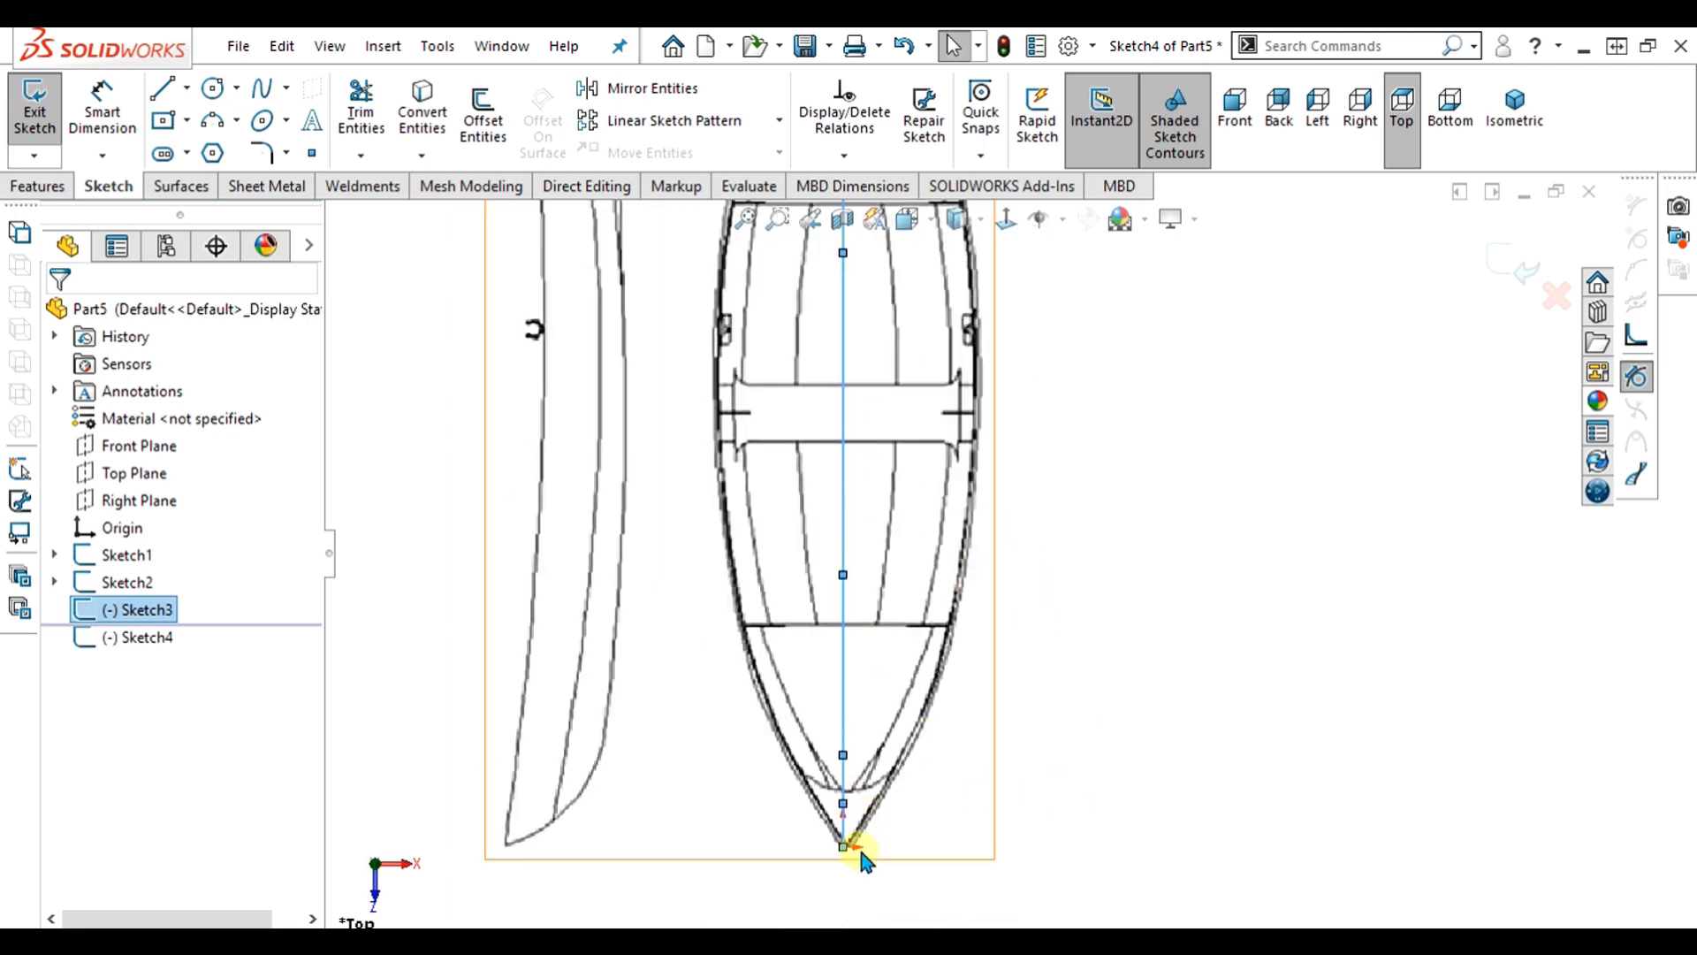
- Trace one side of the plan view's hull edge with a spline from the bow tip at the origin to the transom corner
left_click(264, 88)
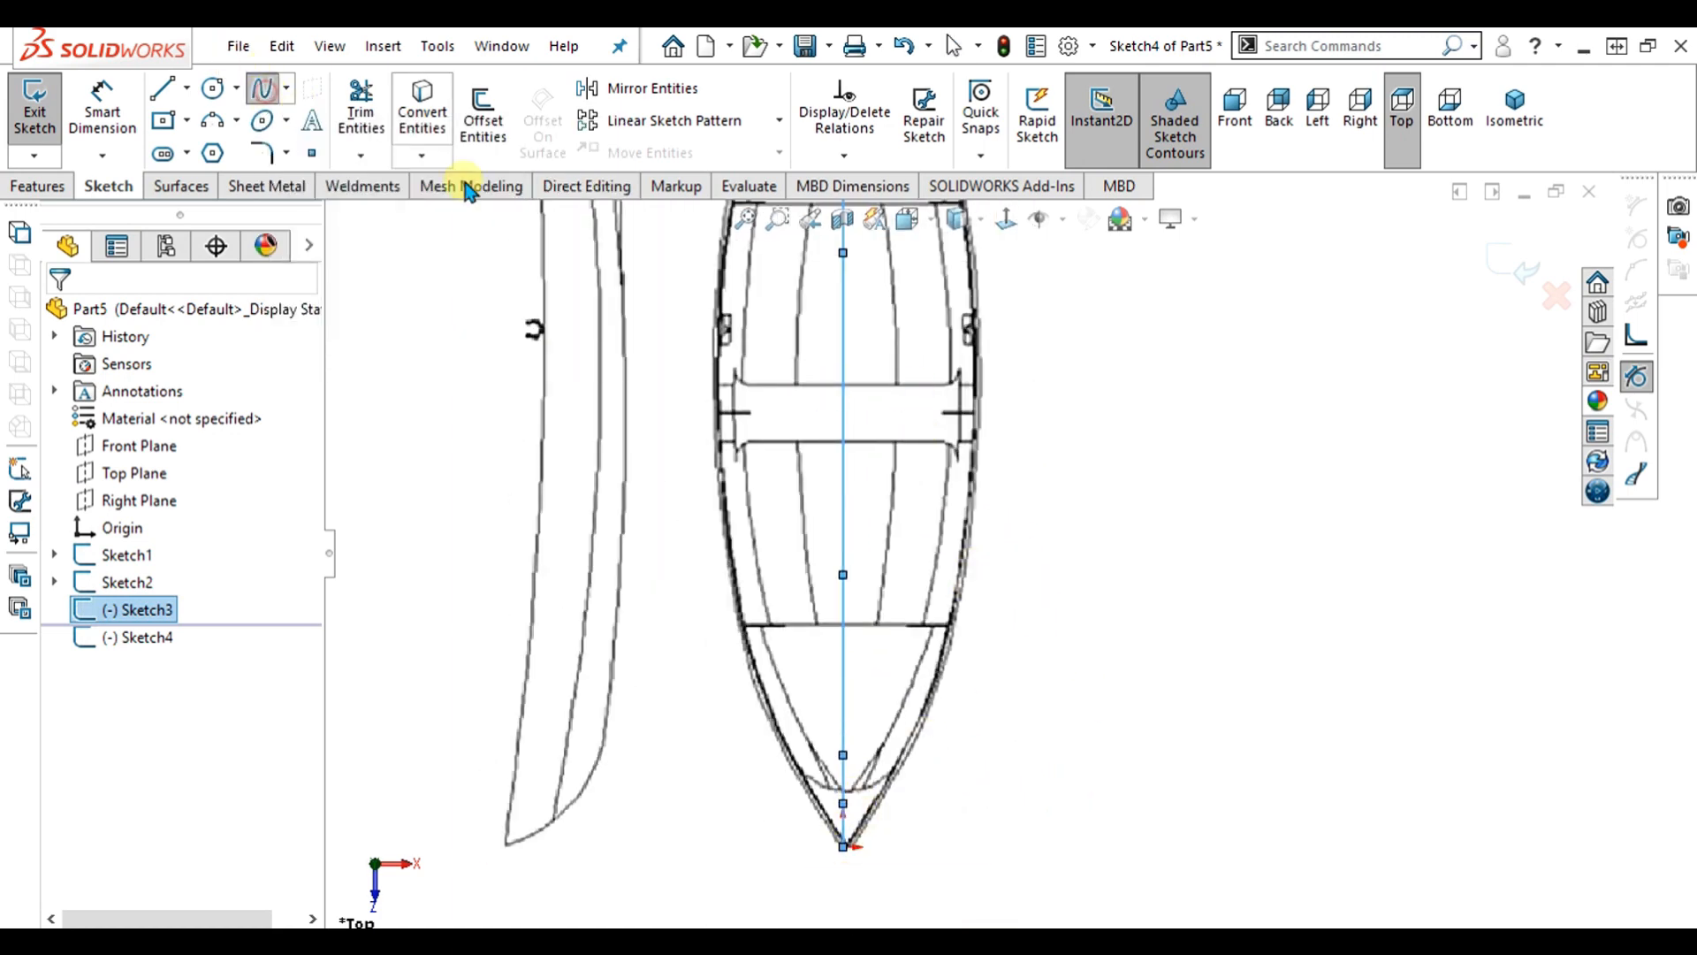
scroll(840, 805, "down", 3)
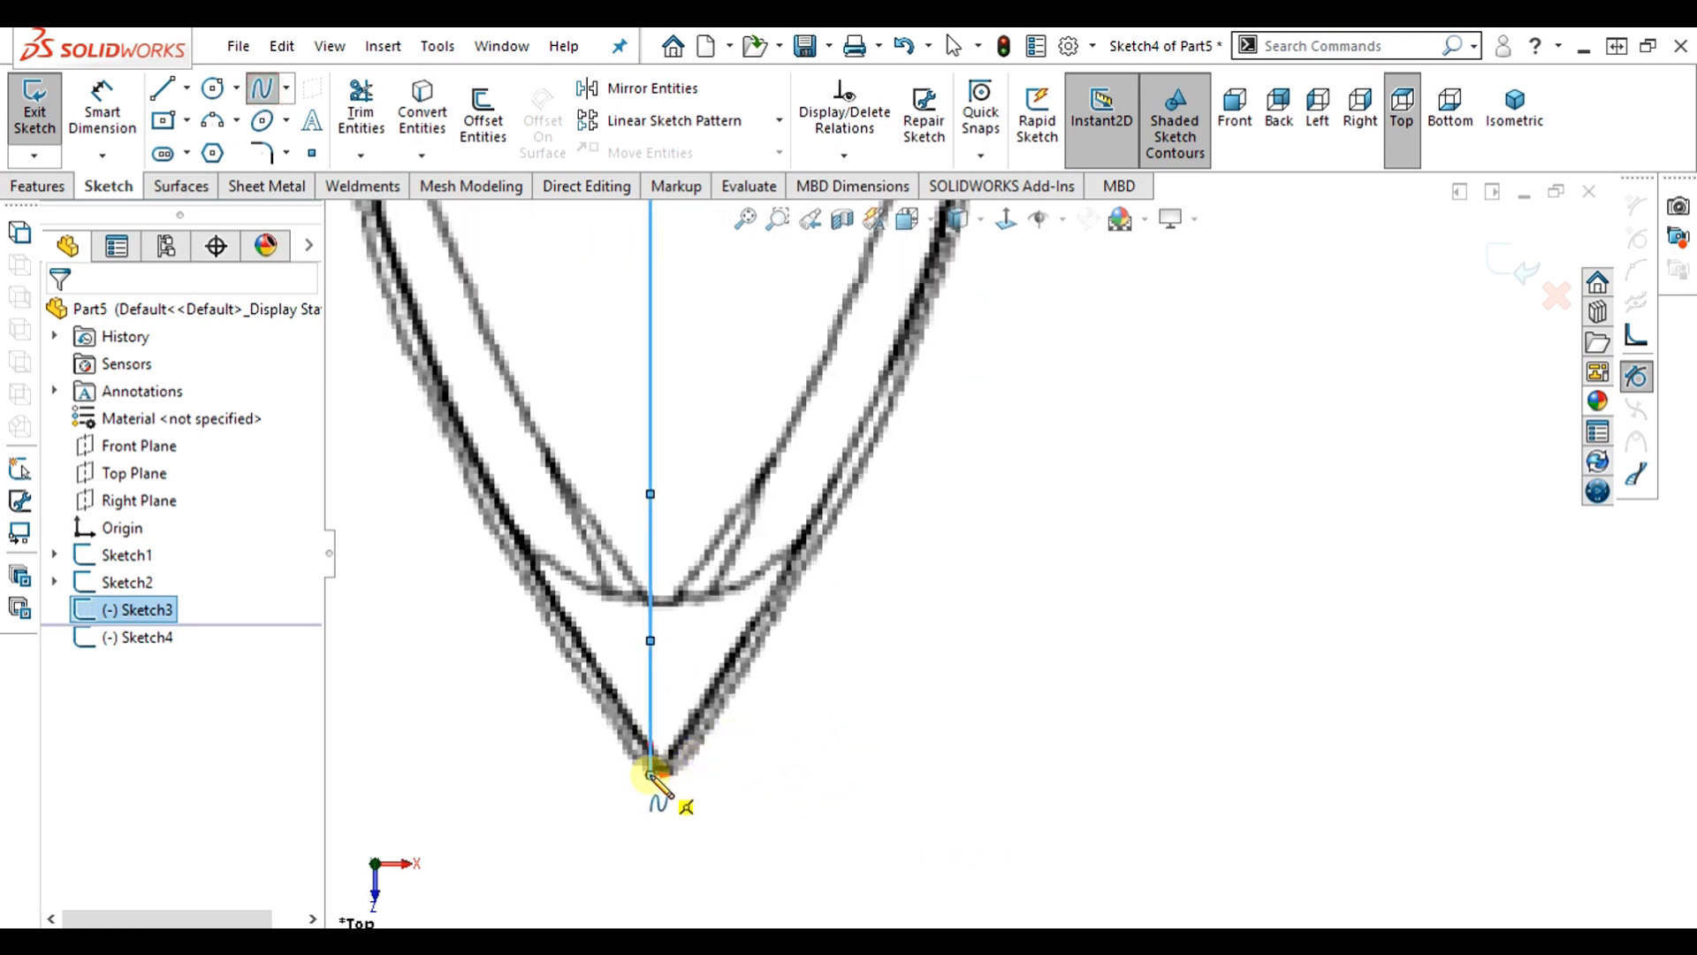
left_click(809, 548)
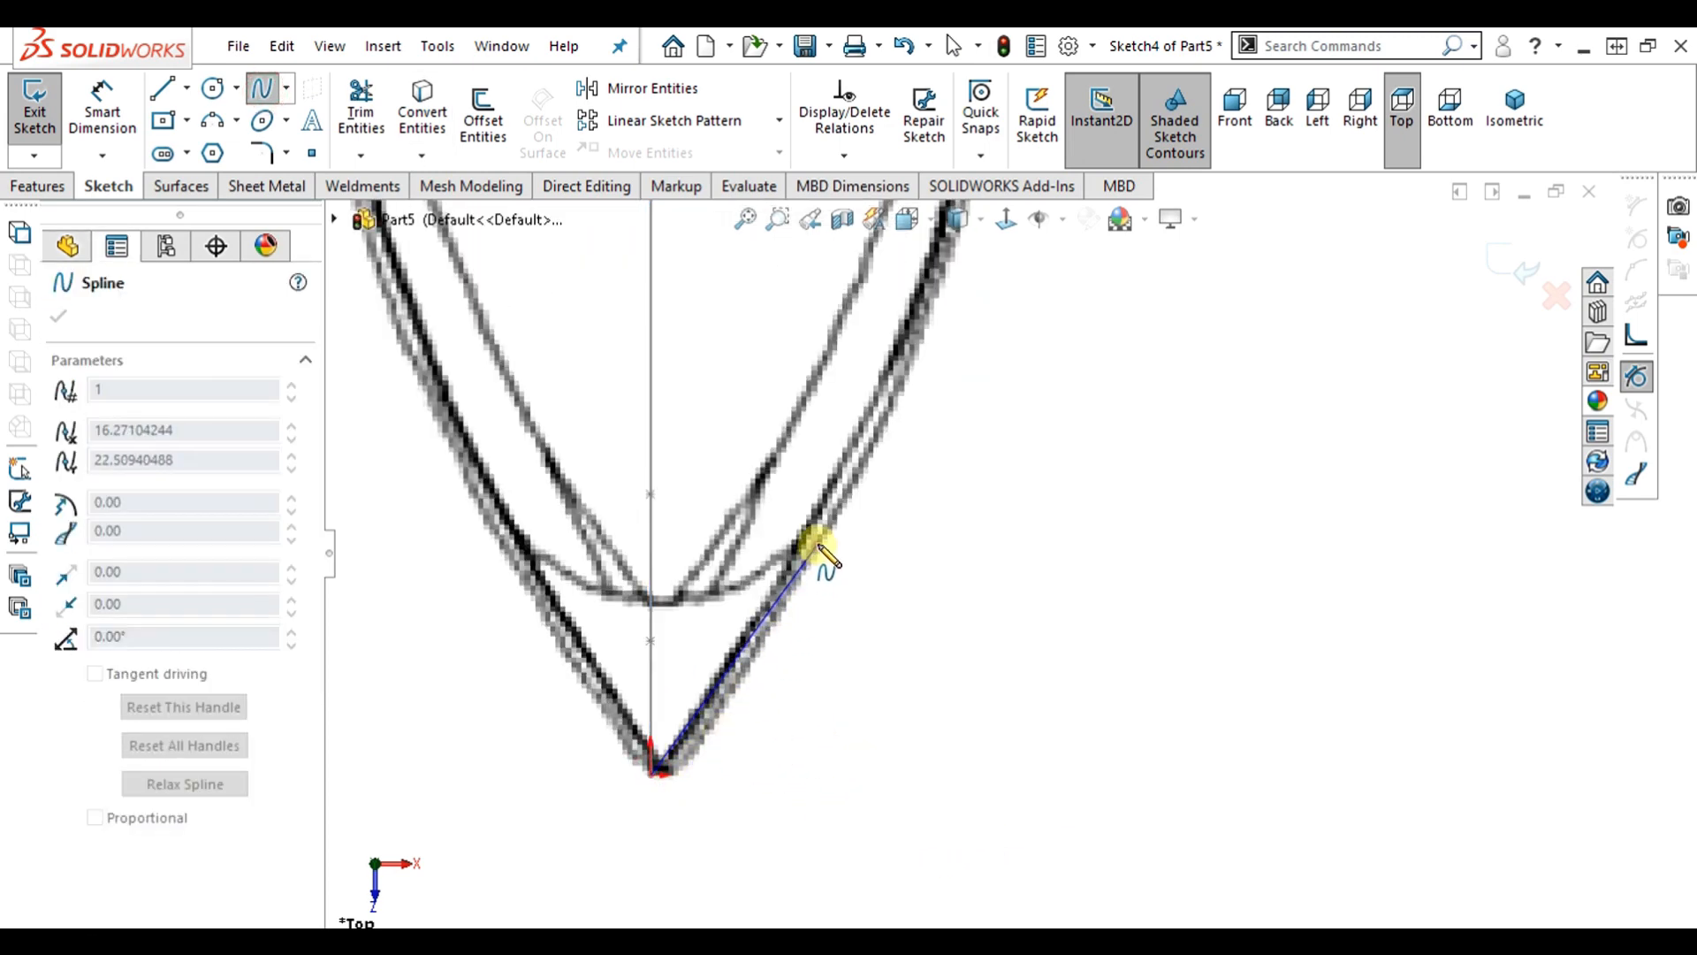
scroll(999, 424, "up", 4)
scroll(974, 372, "up", 2)
scroll(968, 334, "down", 5)
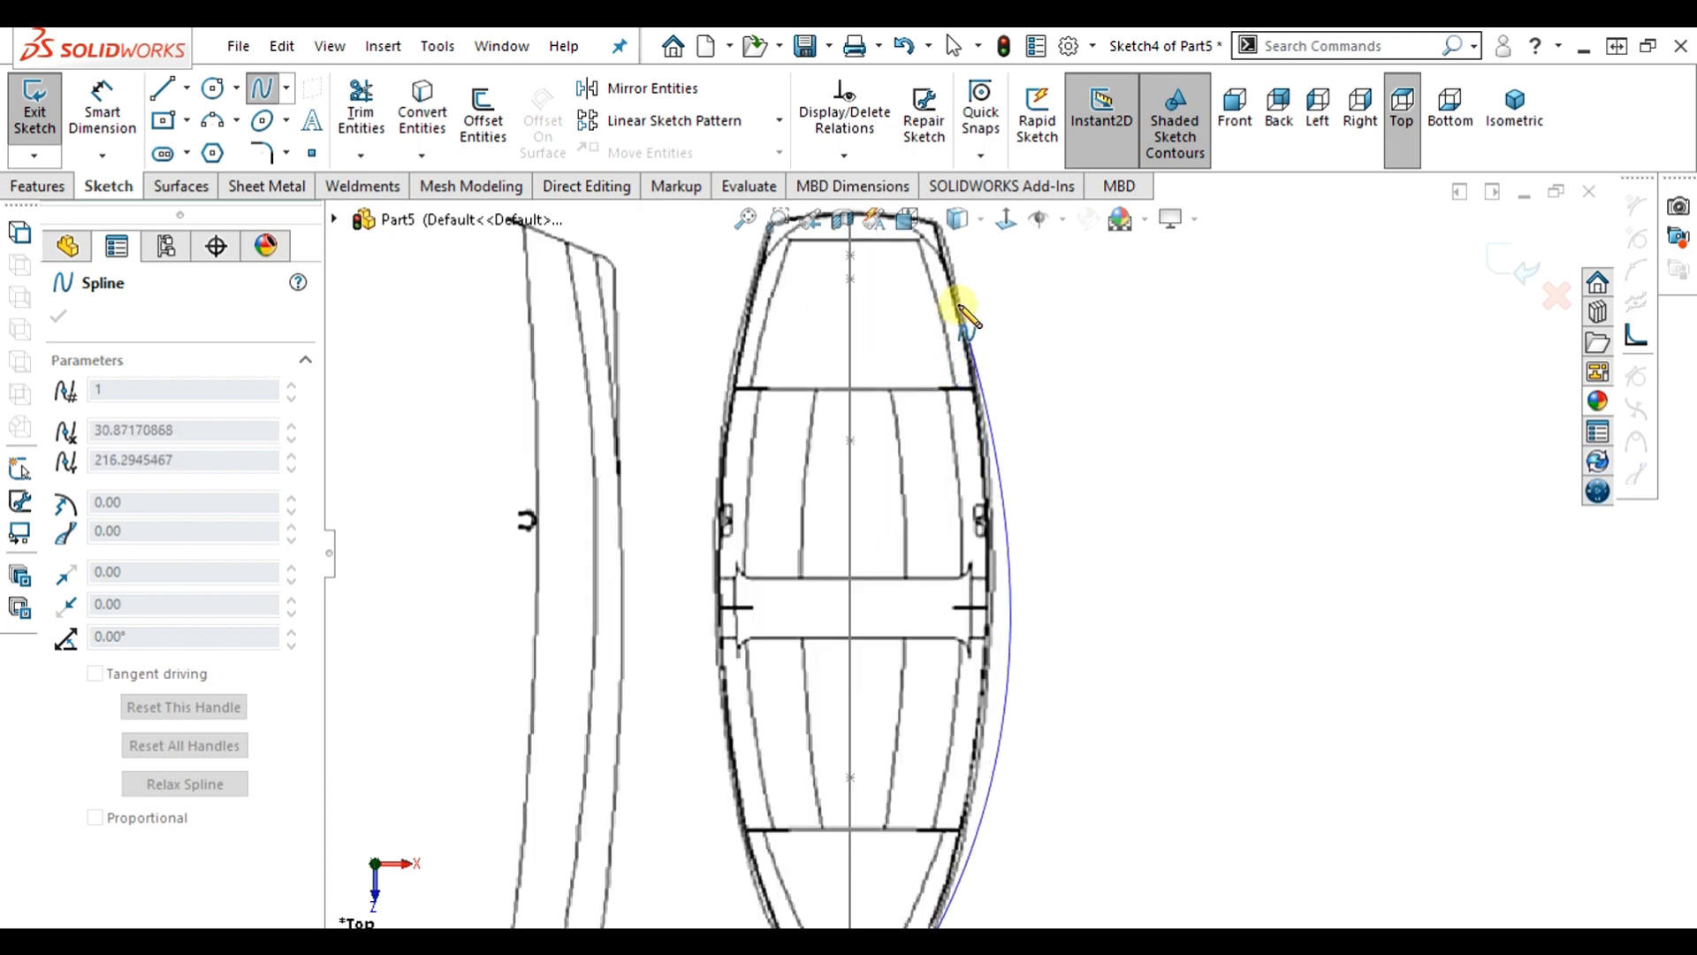
scroll(951, 291, "up", 2)
scroll(955, 354, "down", 5)
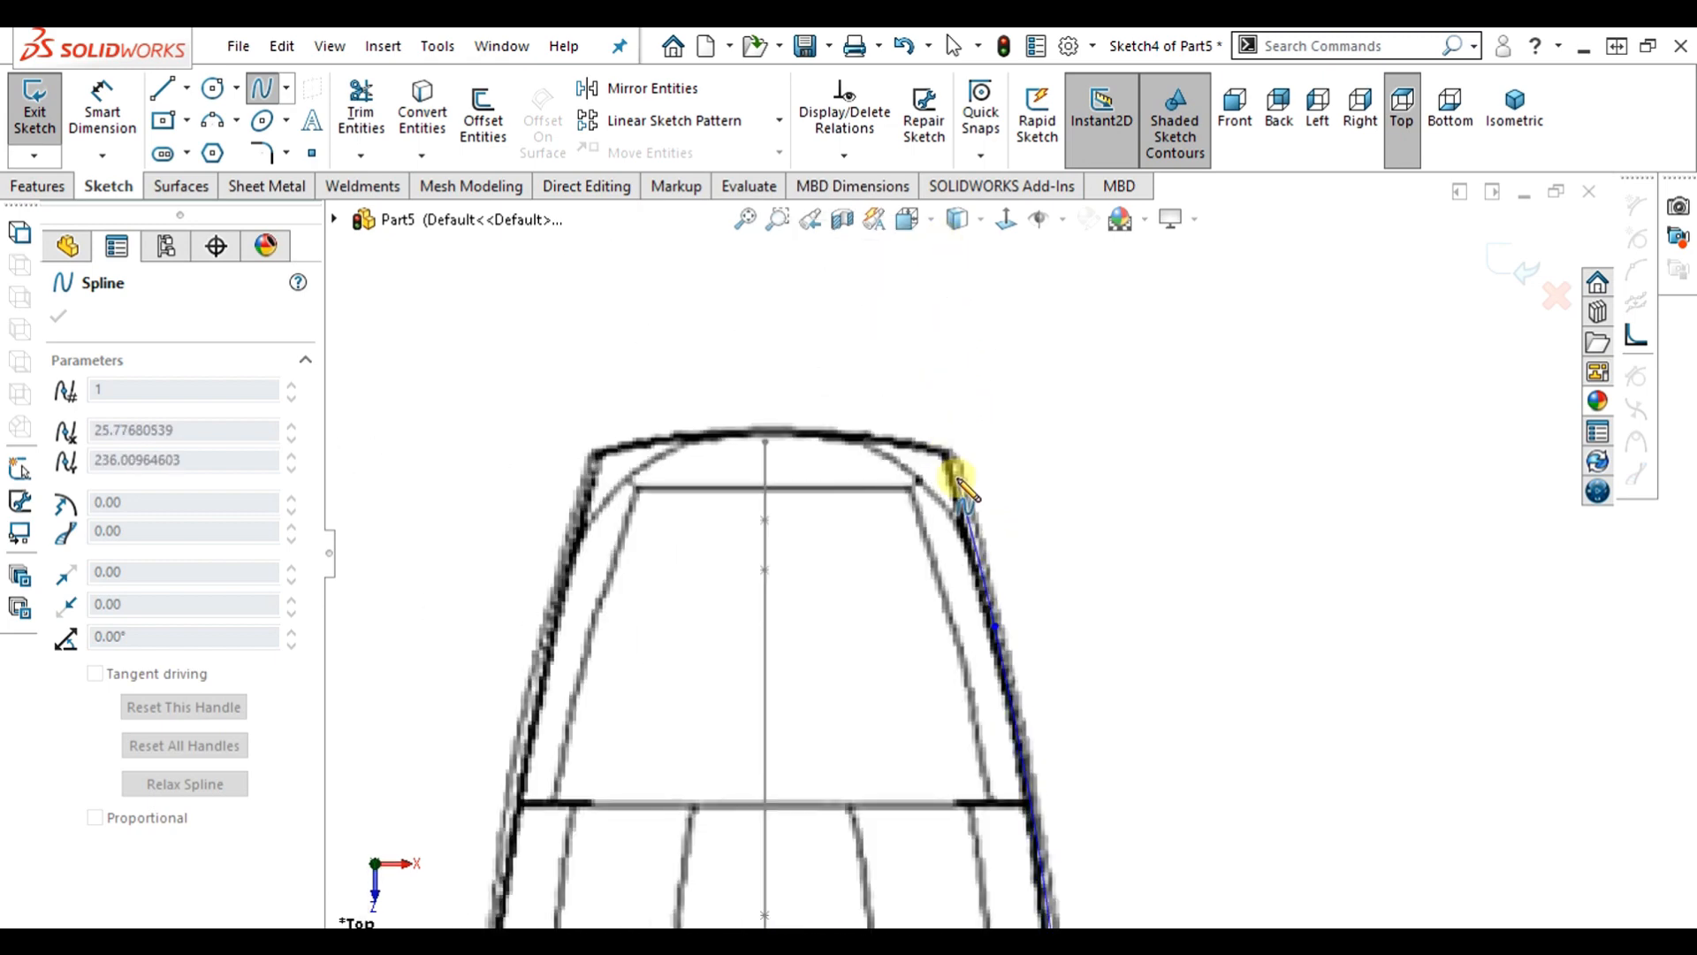
double_click(957, 458)
scroll(993, 633, "up", 3)
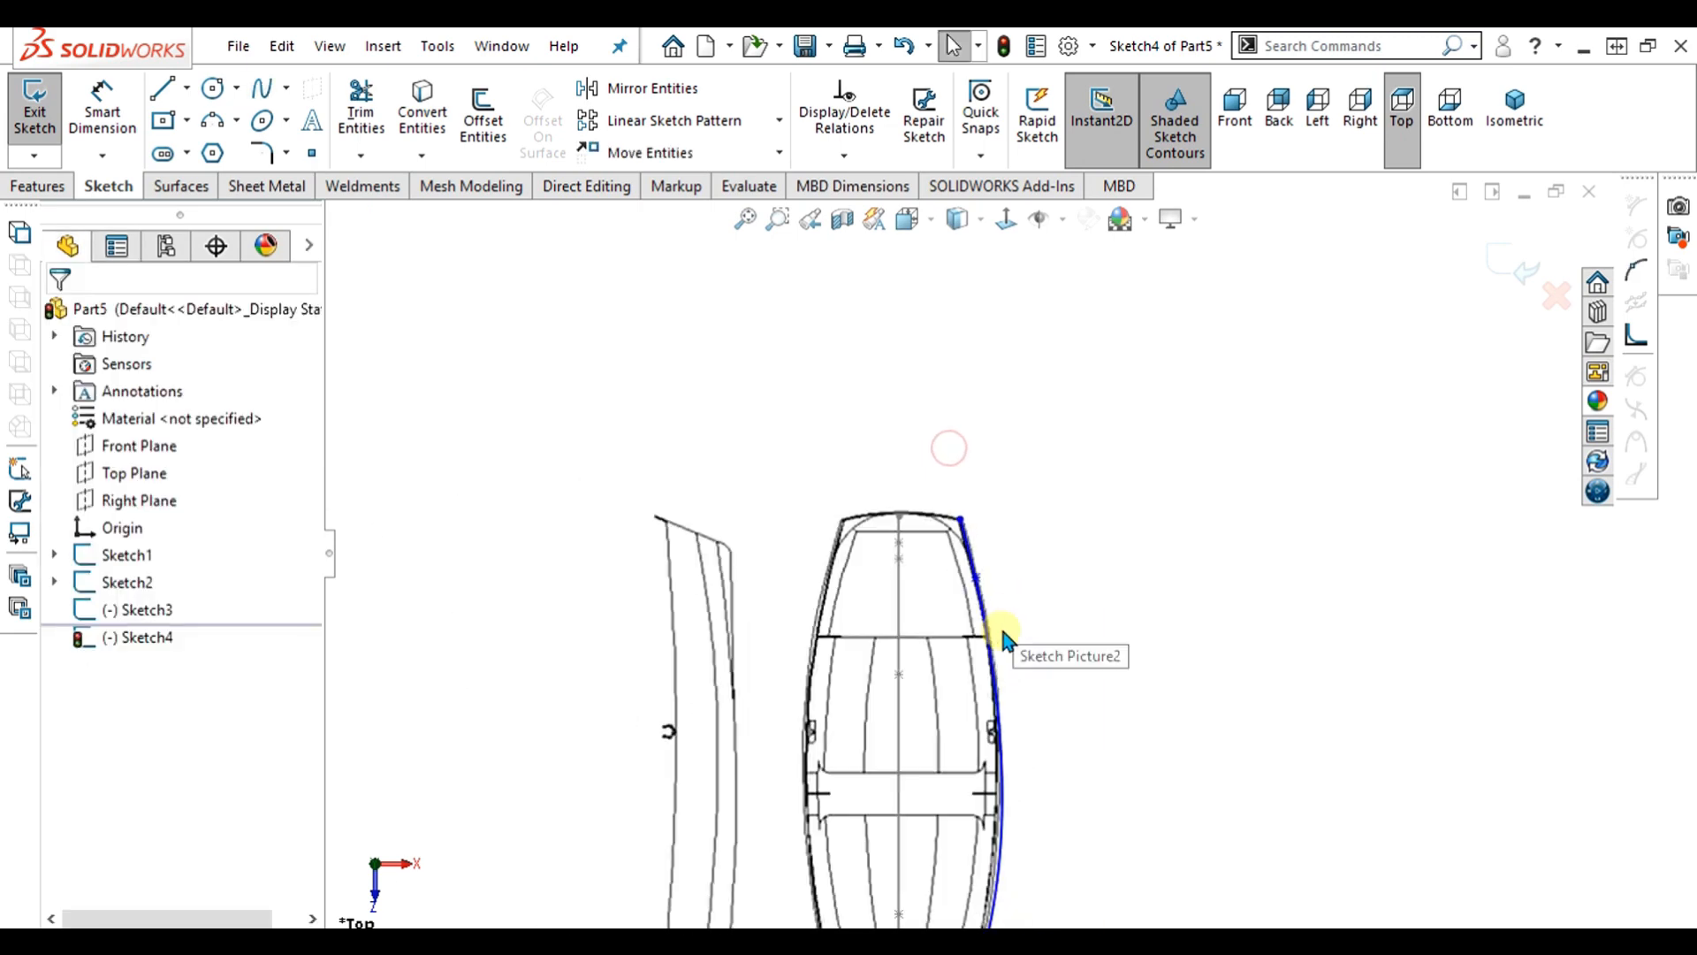
- Adjust the tangent handle of the hull-edge spline's second point near the bow so the curve follows the plan view outline
scroll(988, 698, "down", 5)
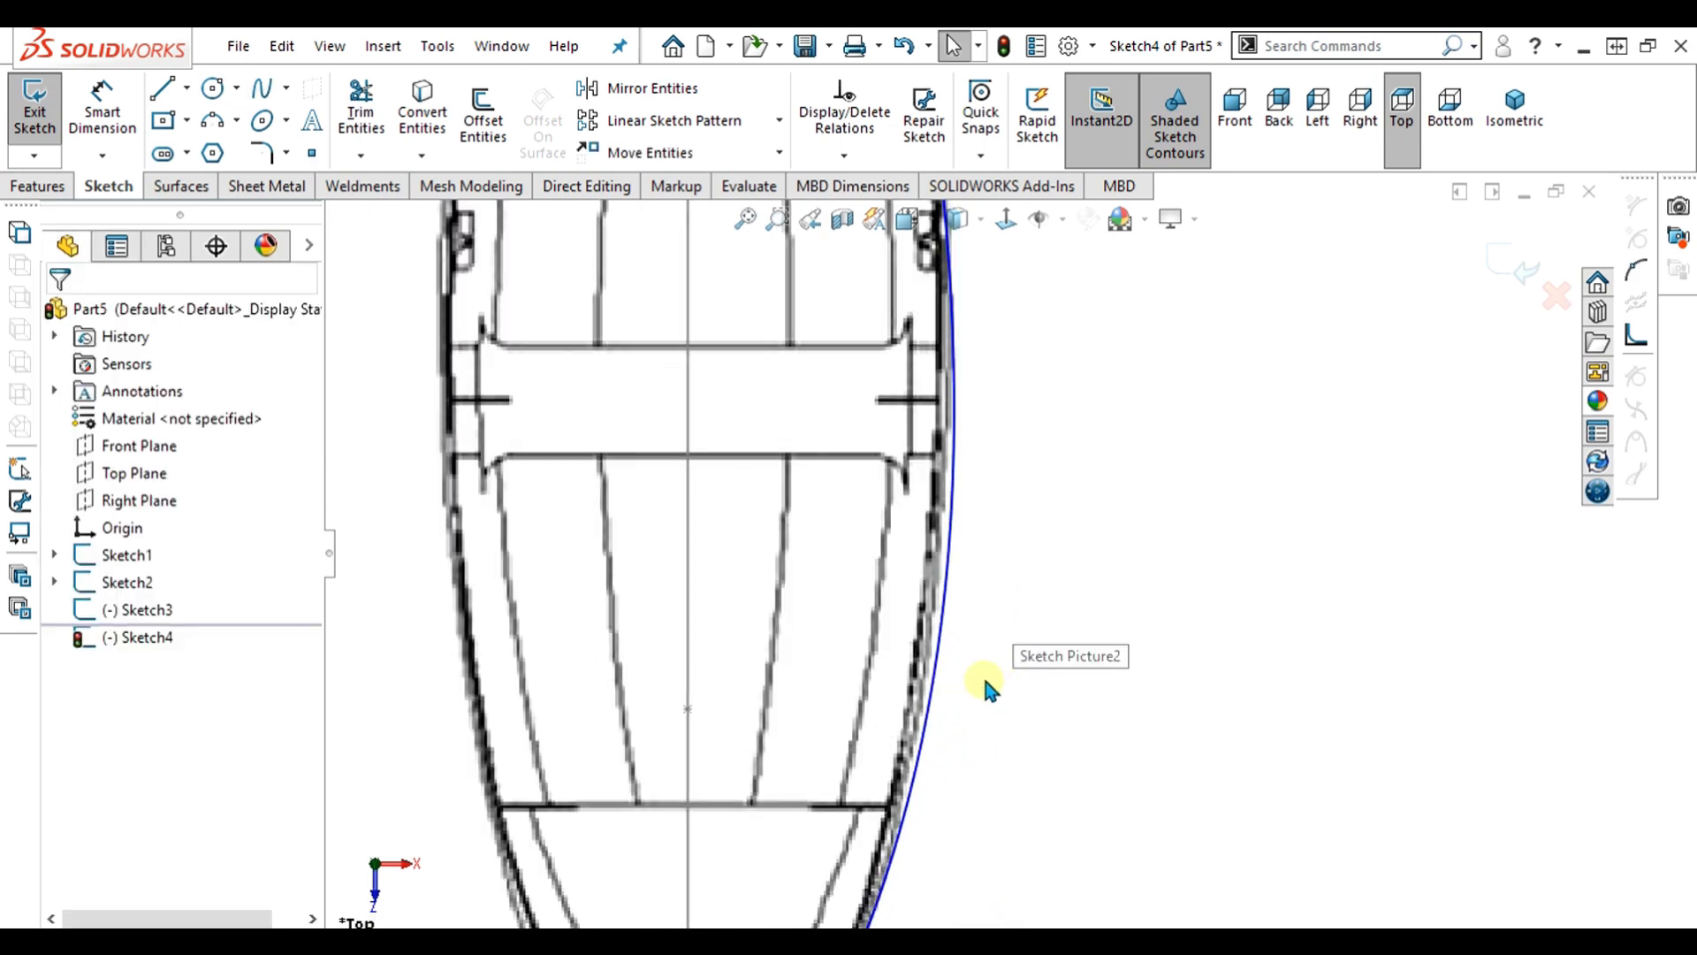
left_click(946, 601)
left_click(971, 783)
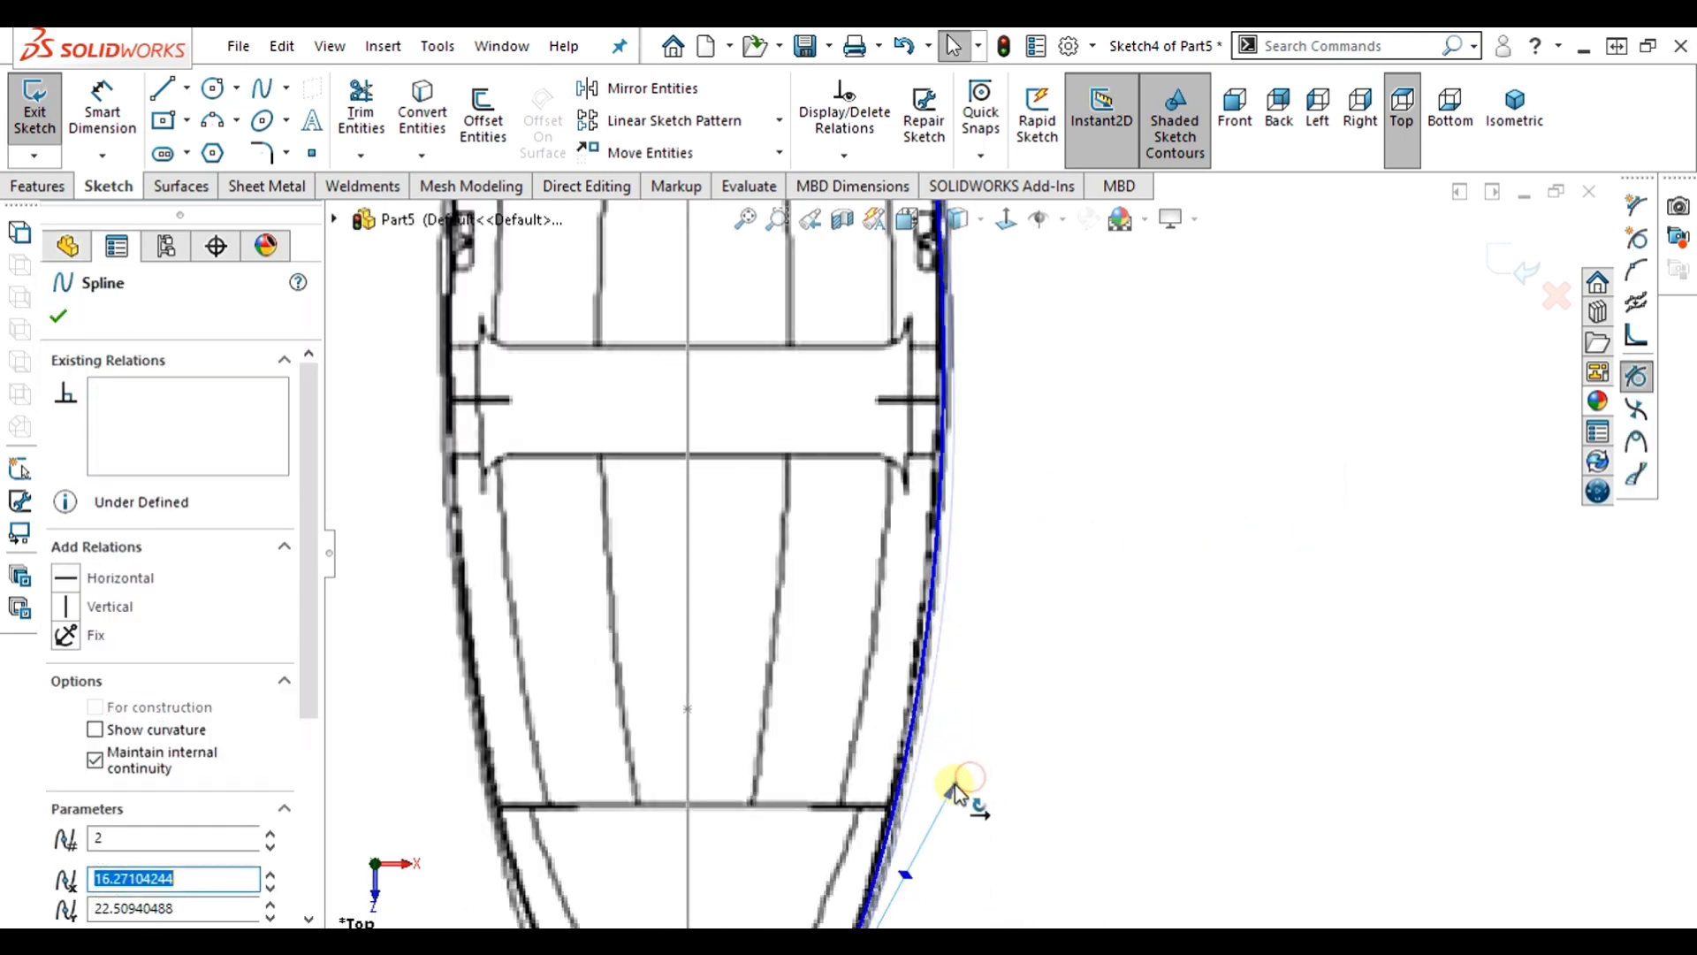
scroll(758, 561, "up", 3)
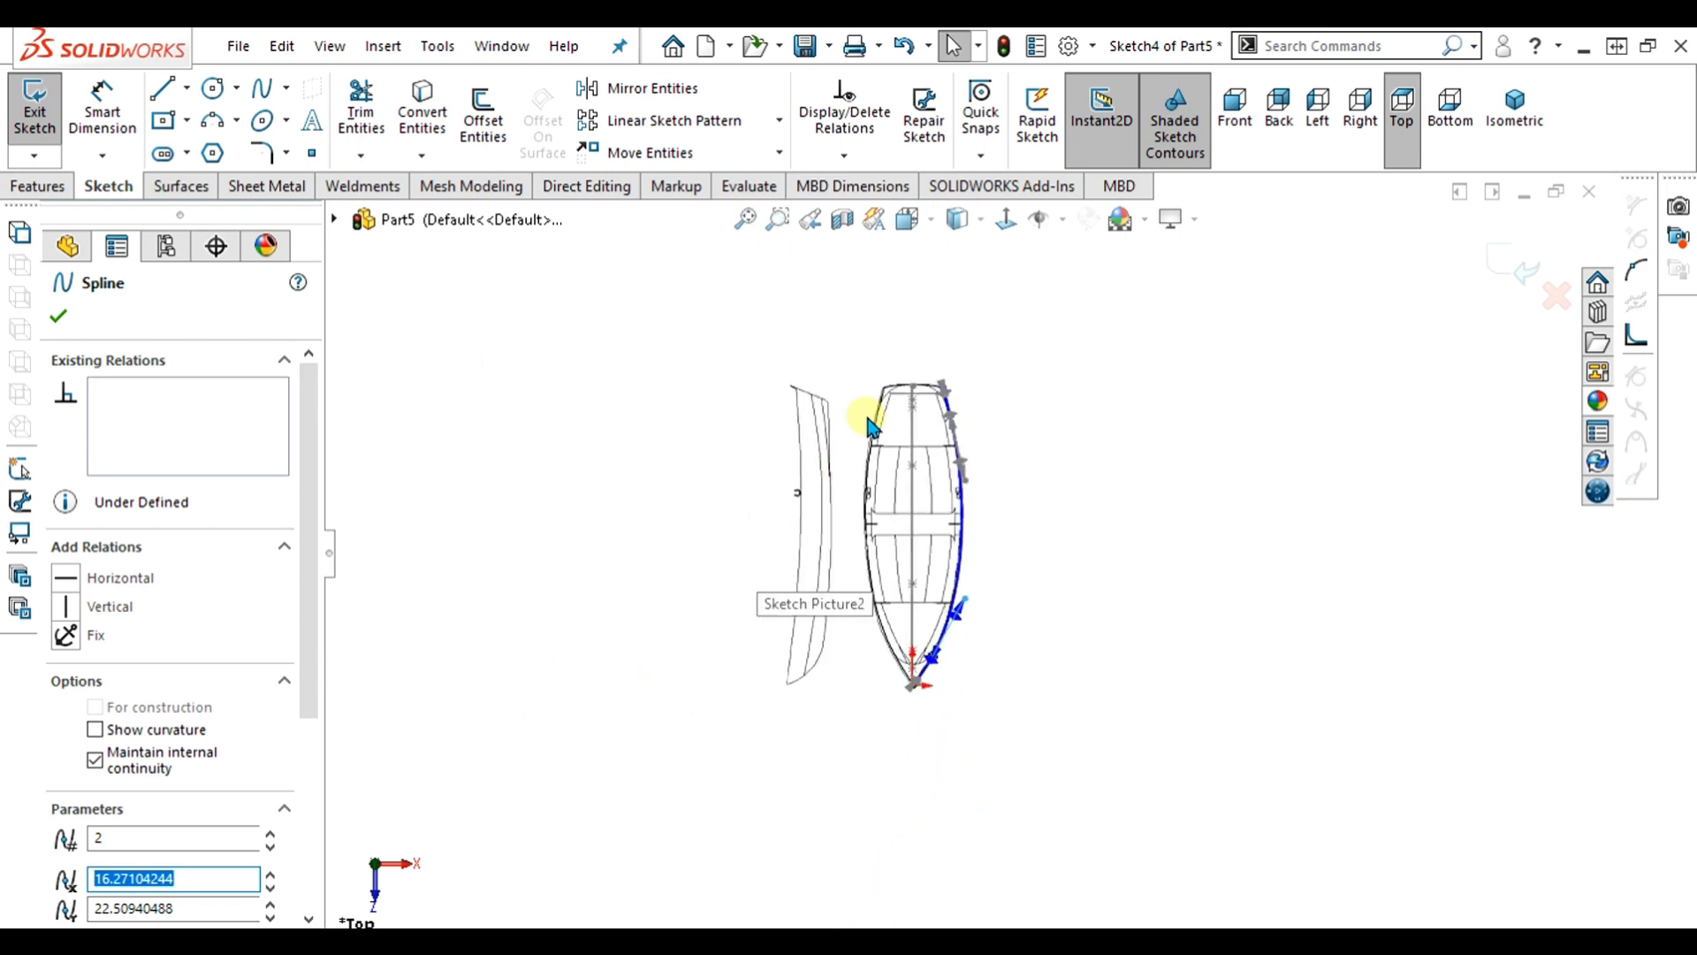
scroll(1015, 371, "down", 5)
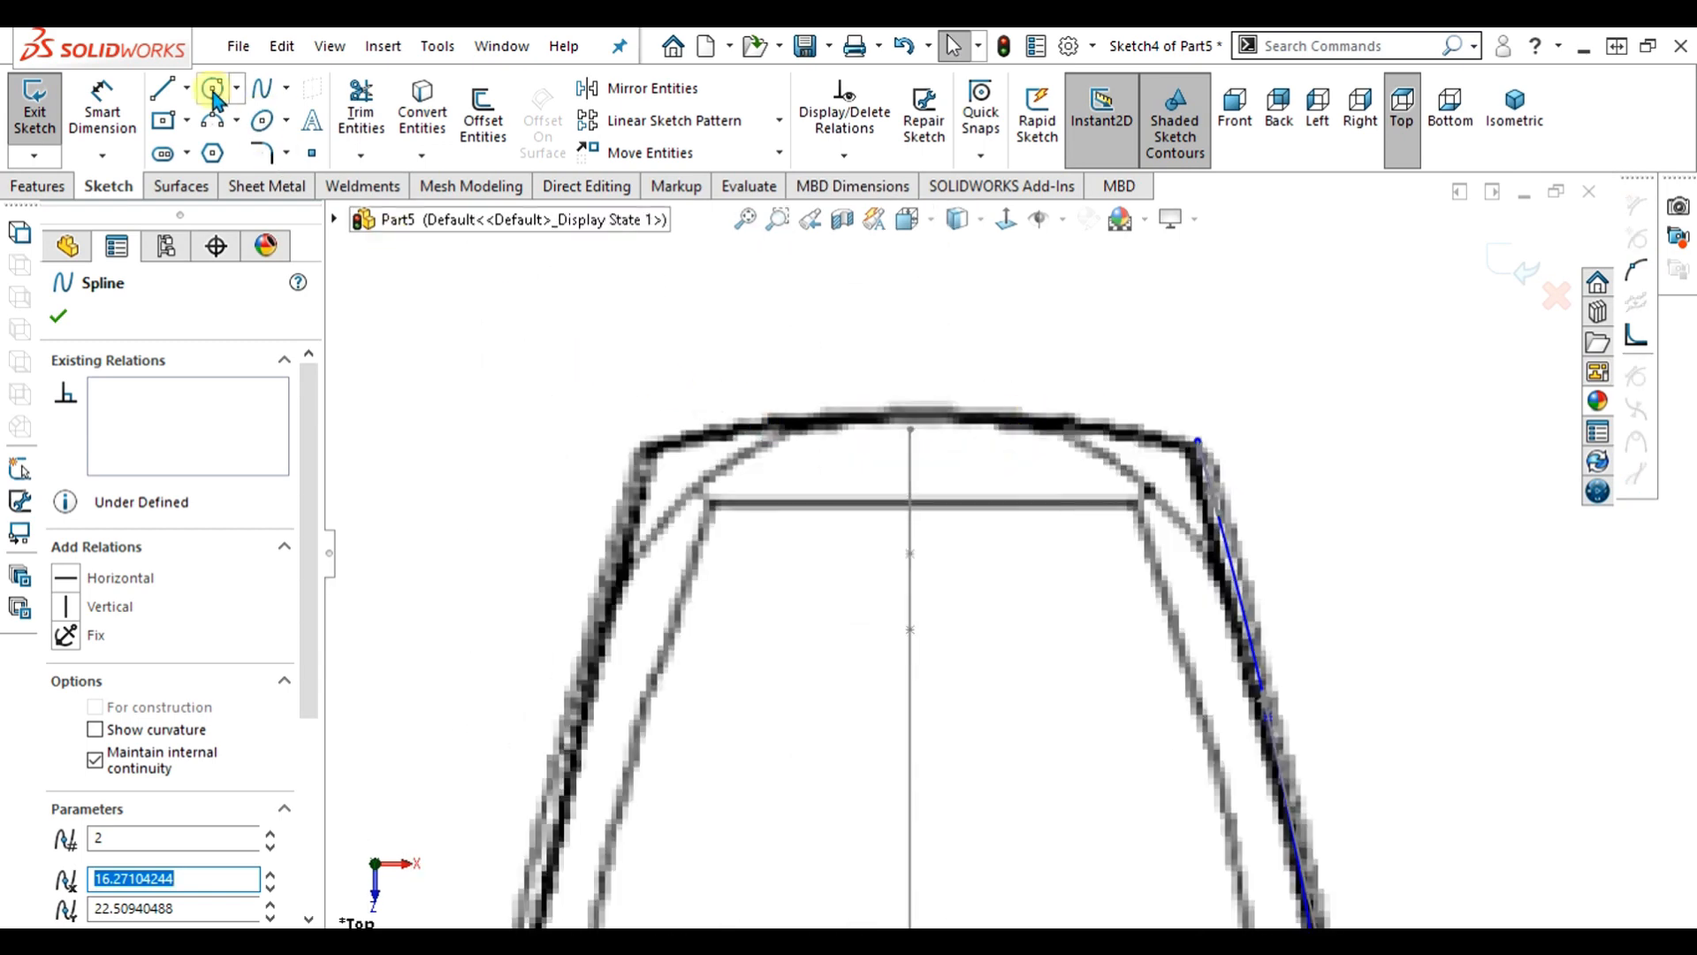
key("l")
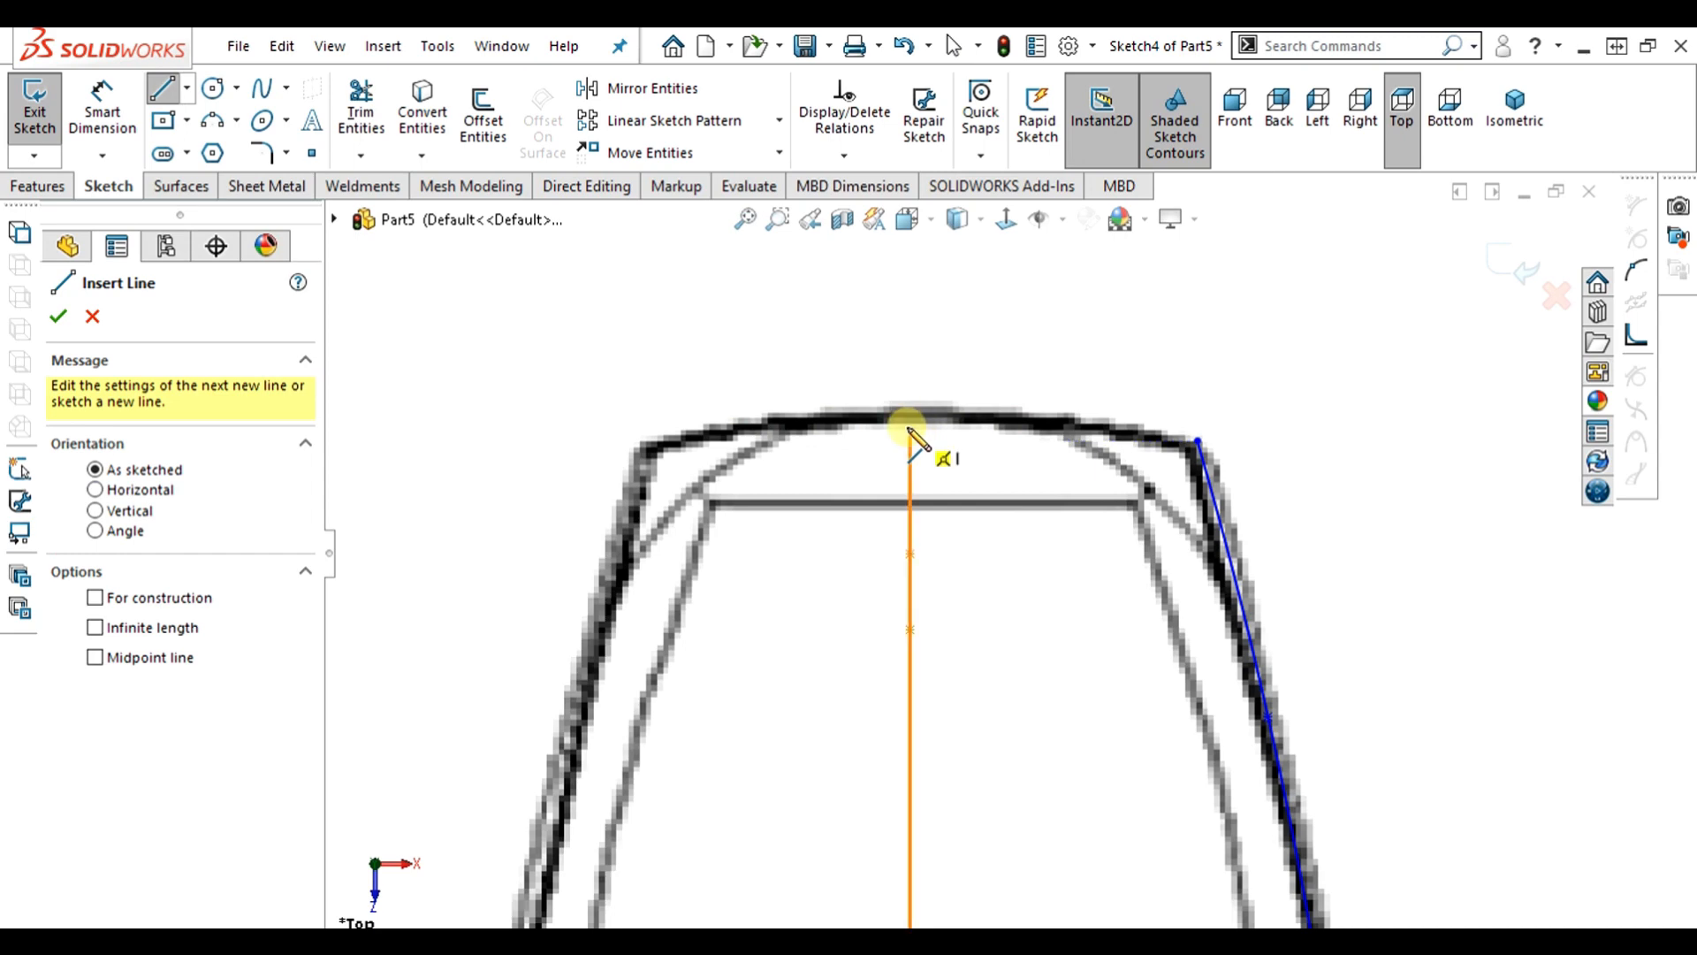
left_click(911, 429)
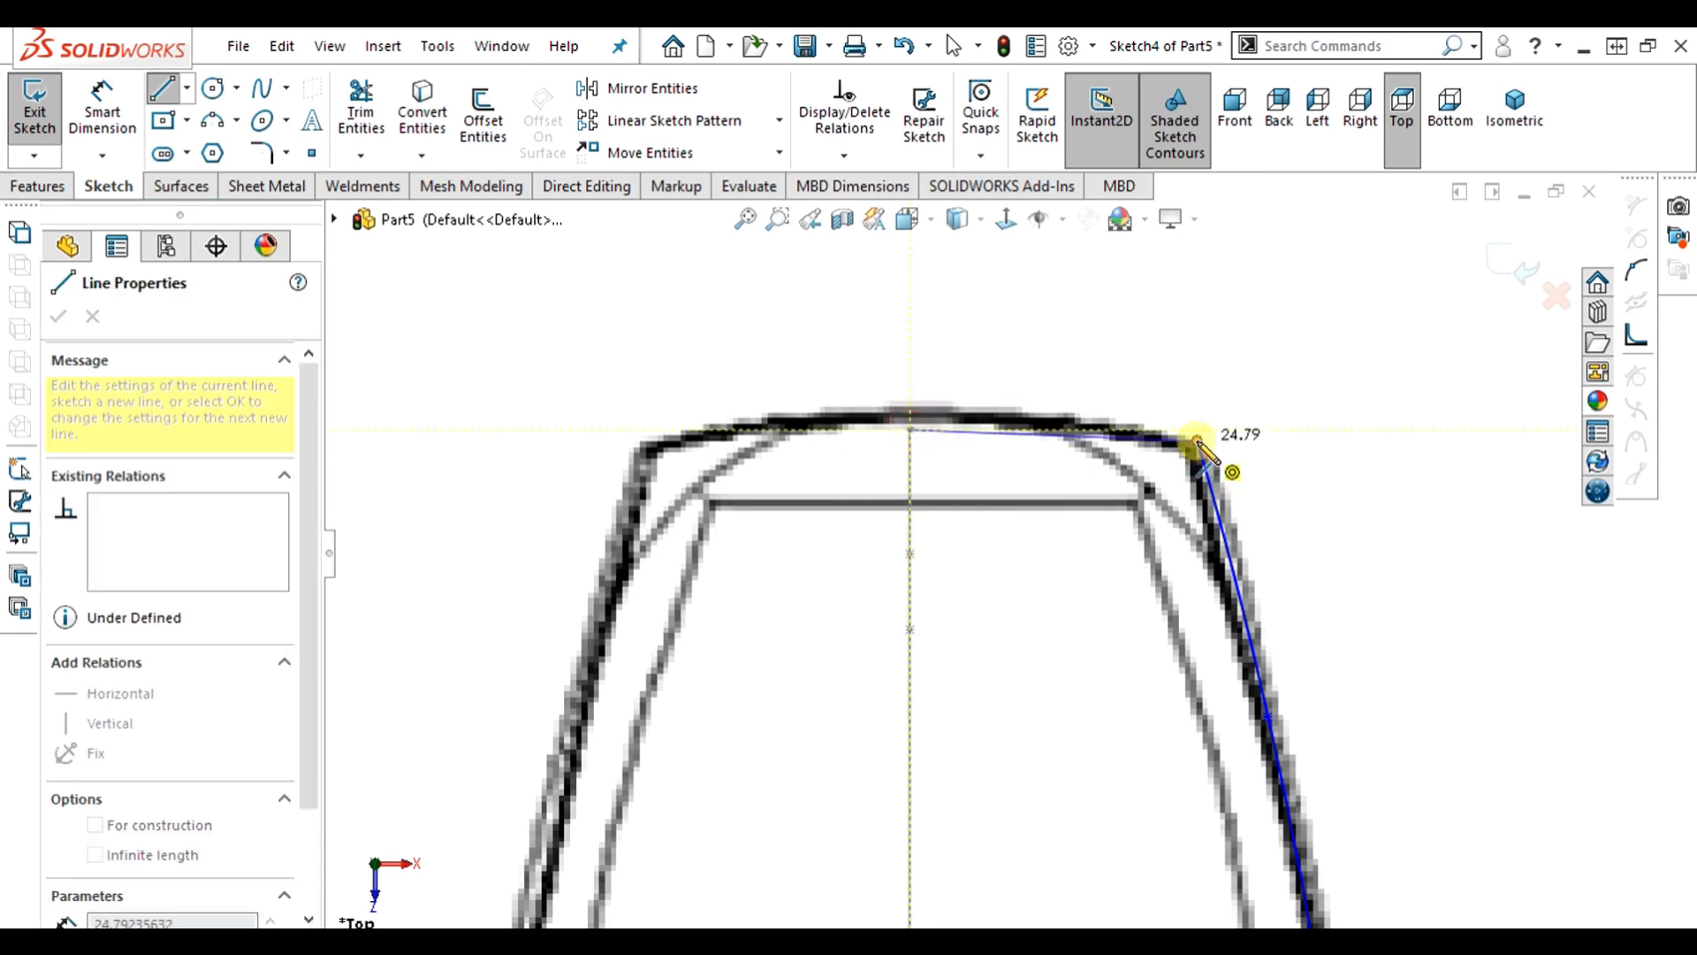
left_click(1198, 442)
scroll(1041, 509, "up", 2)
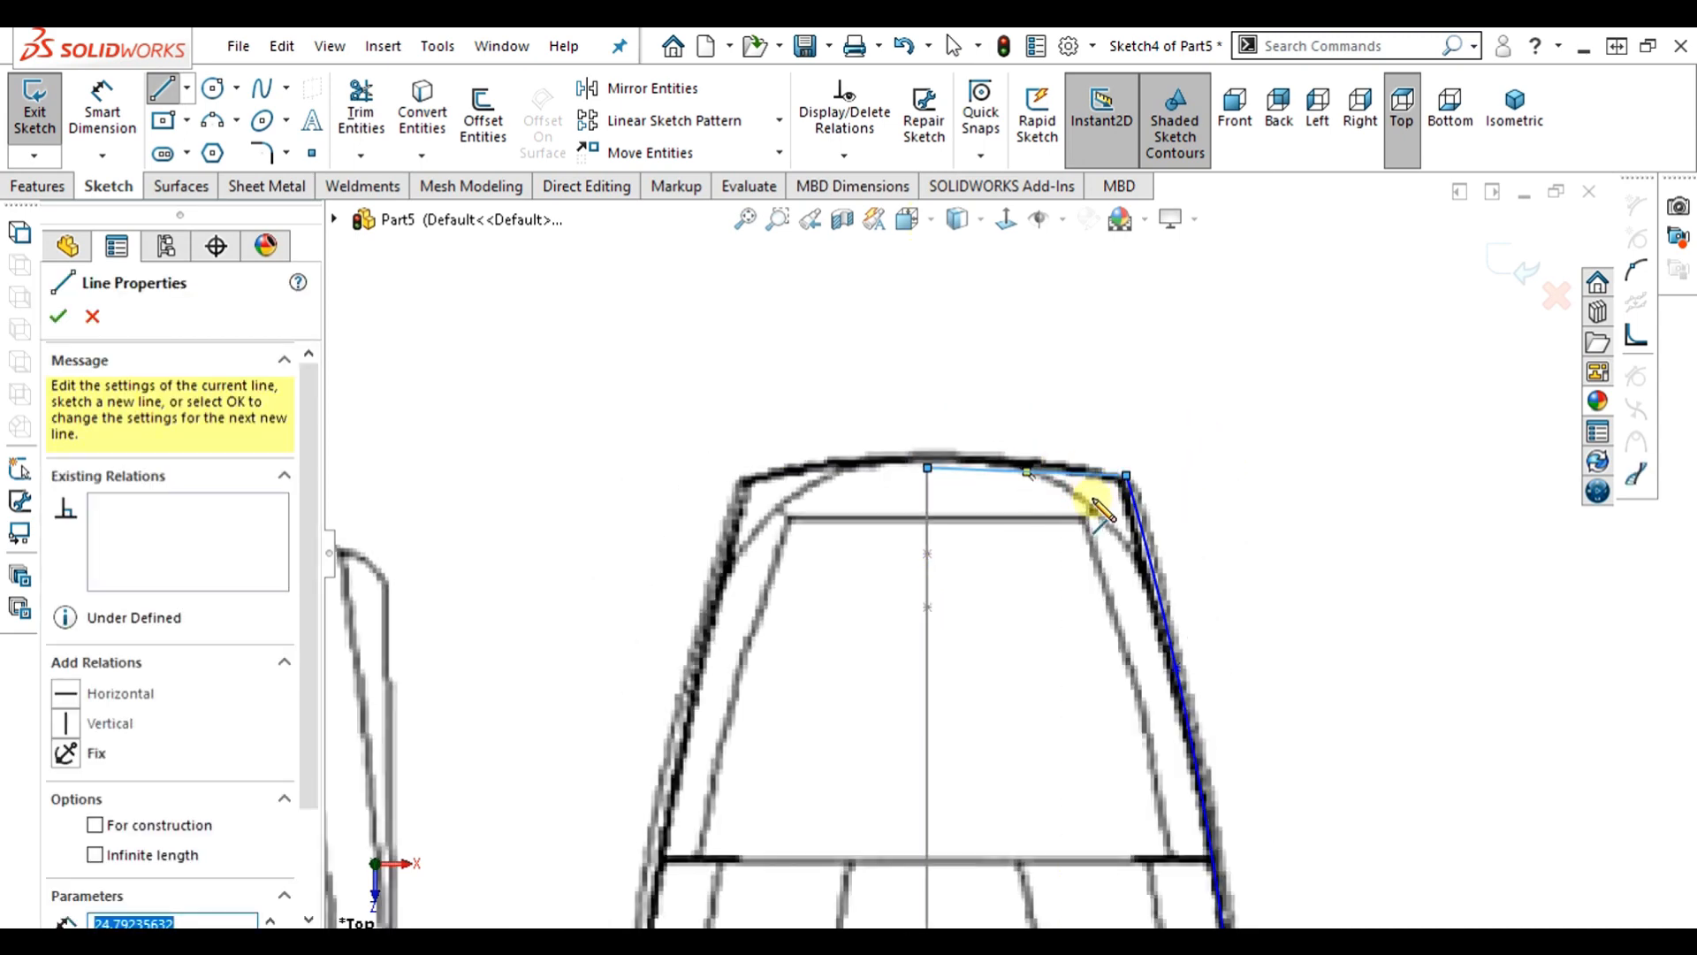
key("Escape")
key("Escape")
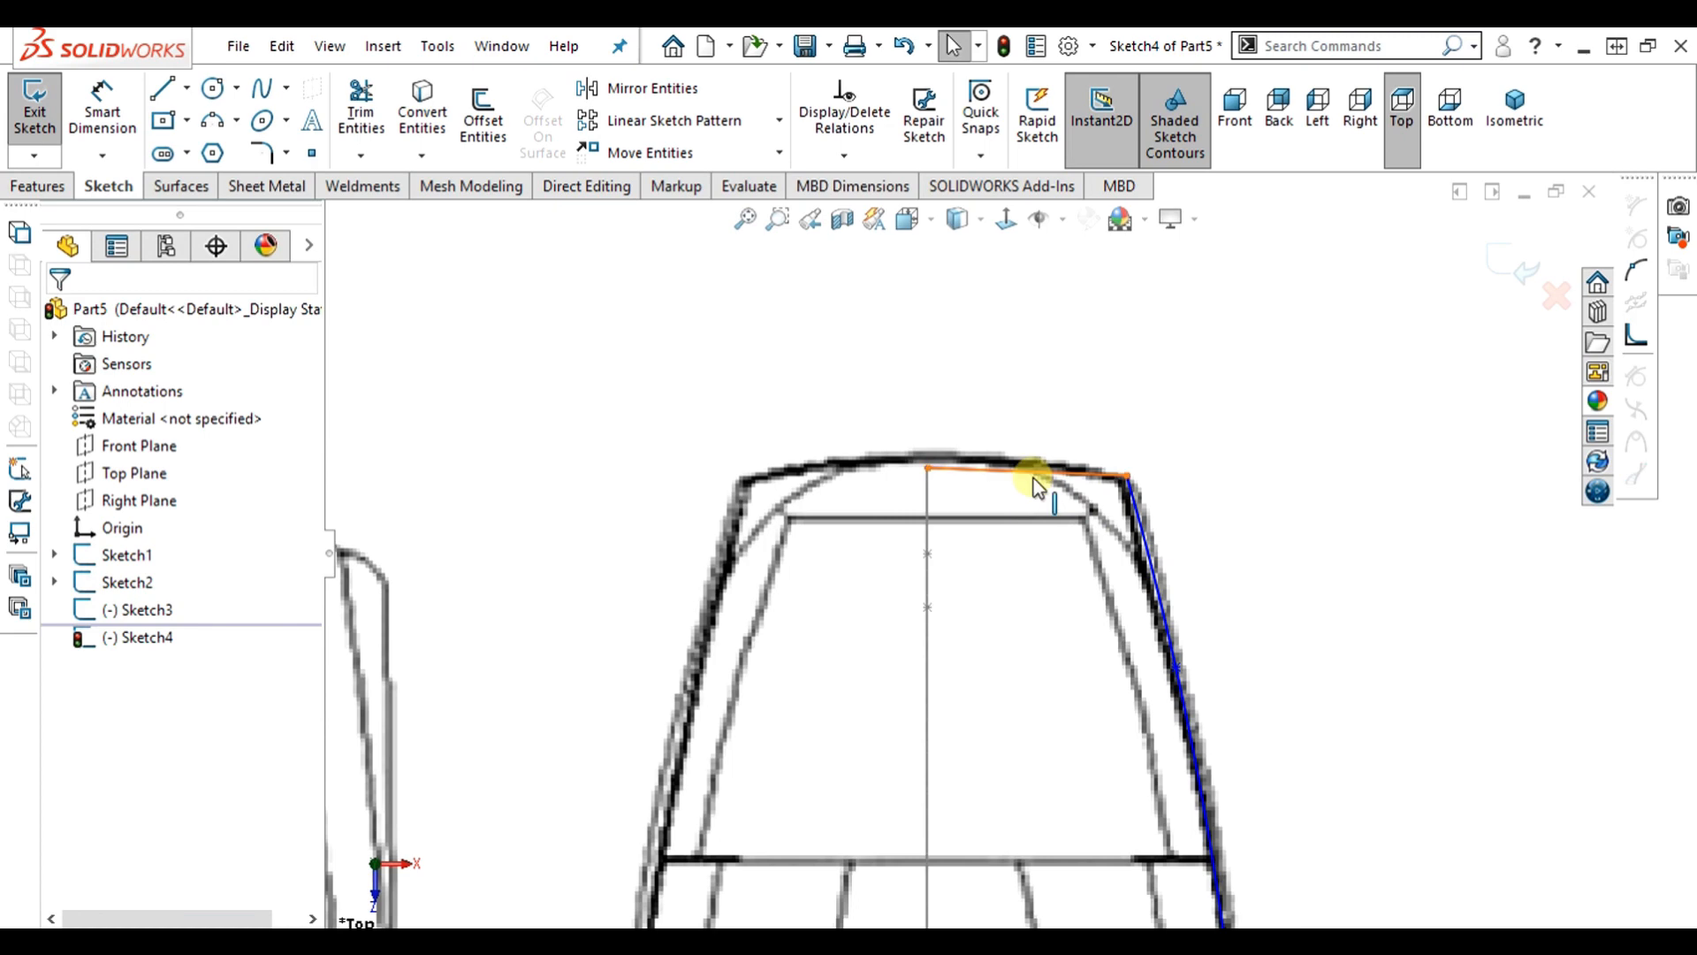
left_click(361, 104)
left_click_drag(1016, 383, 1006, 513)
- Draw a spline from the centreline at the stern to the hull-edge spline's transom corner and bend it along the curved transom edge
left_click(263, 88)
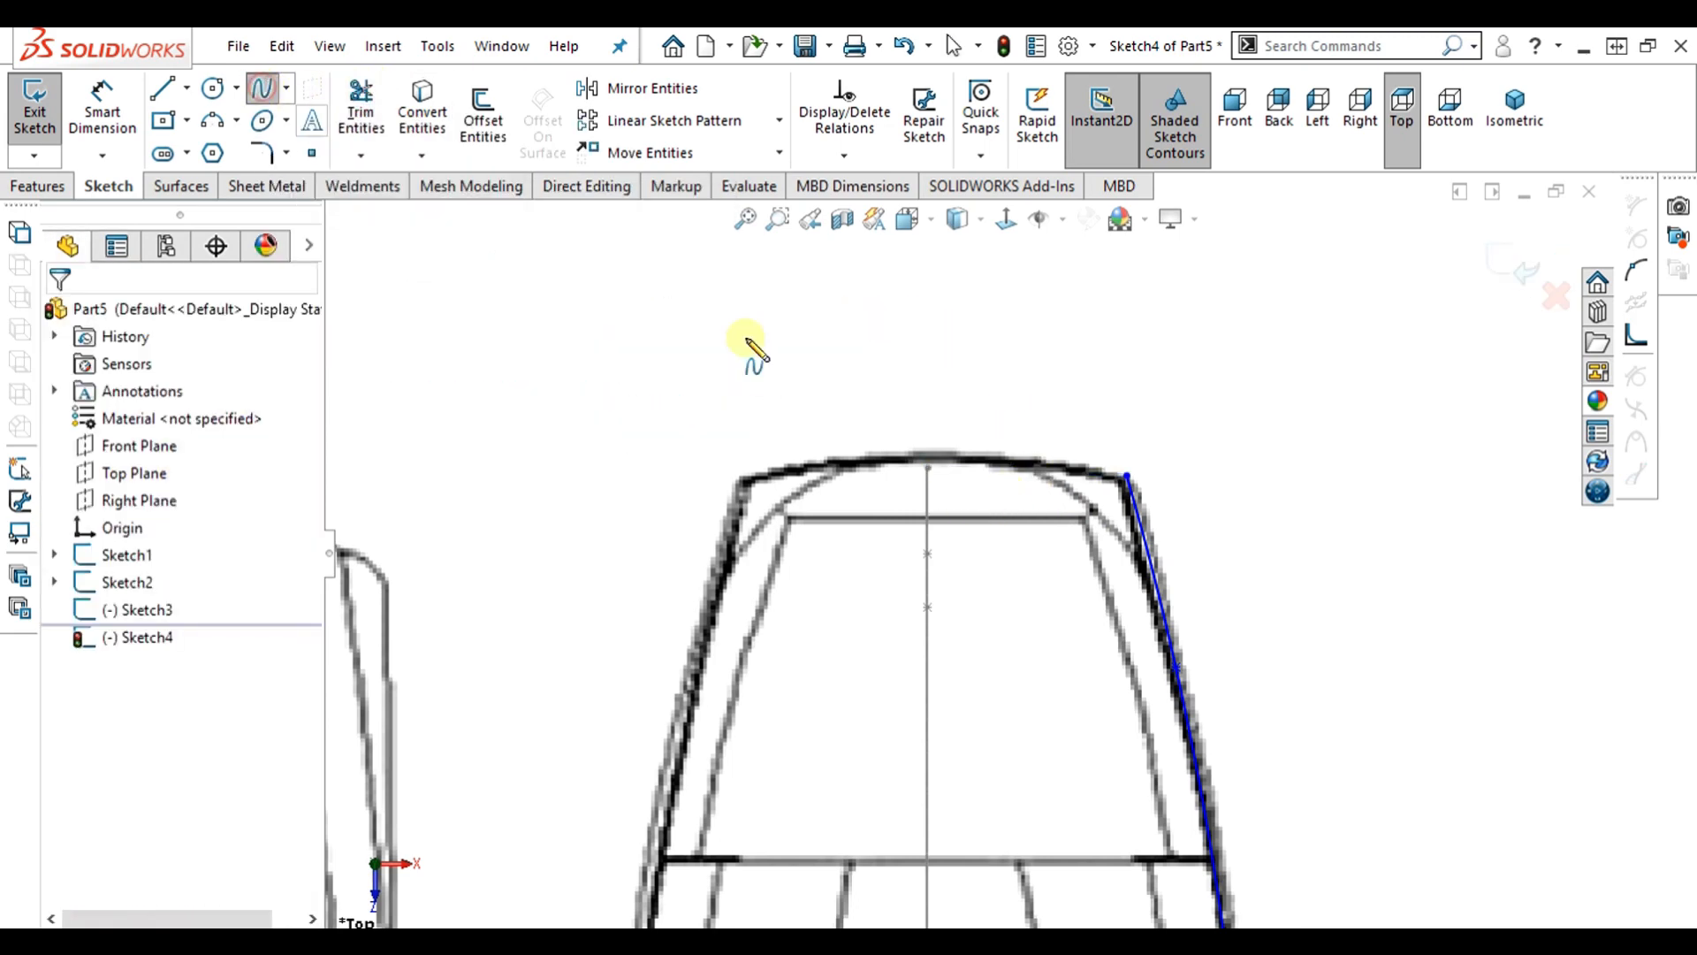
left_click(1127, 478)
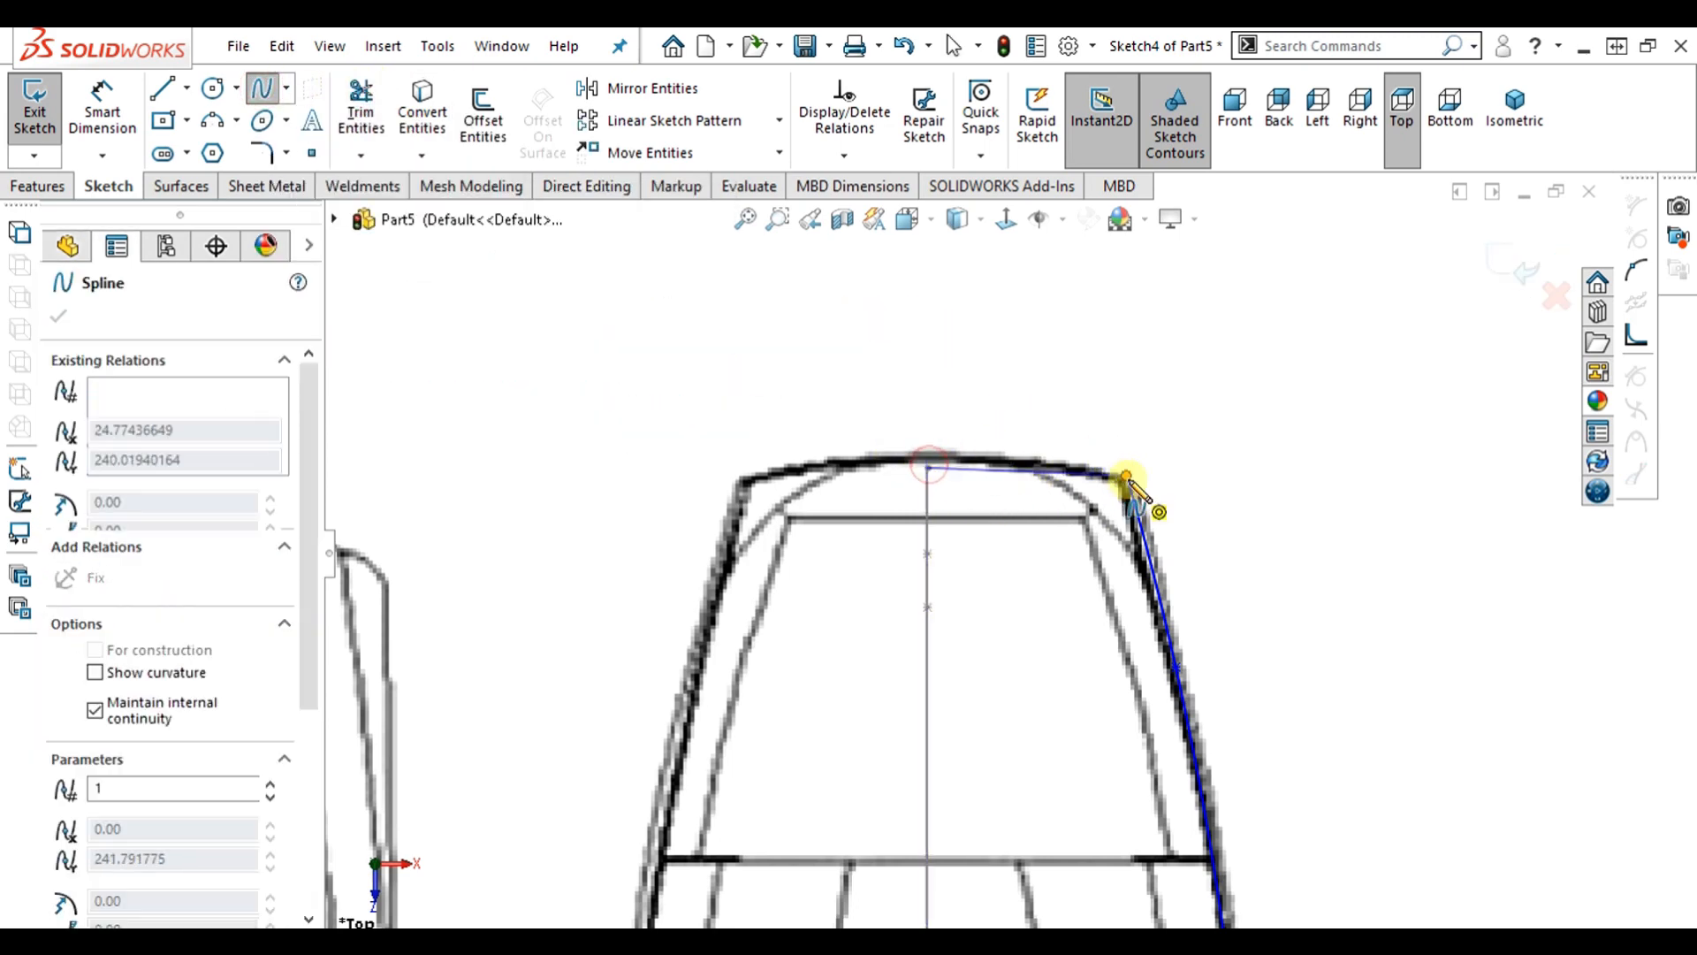
key("Escape")
left_click(1055, 482)
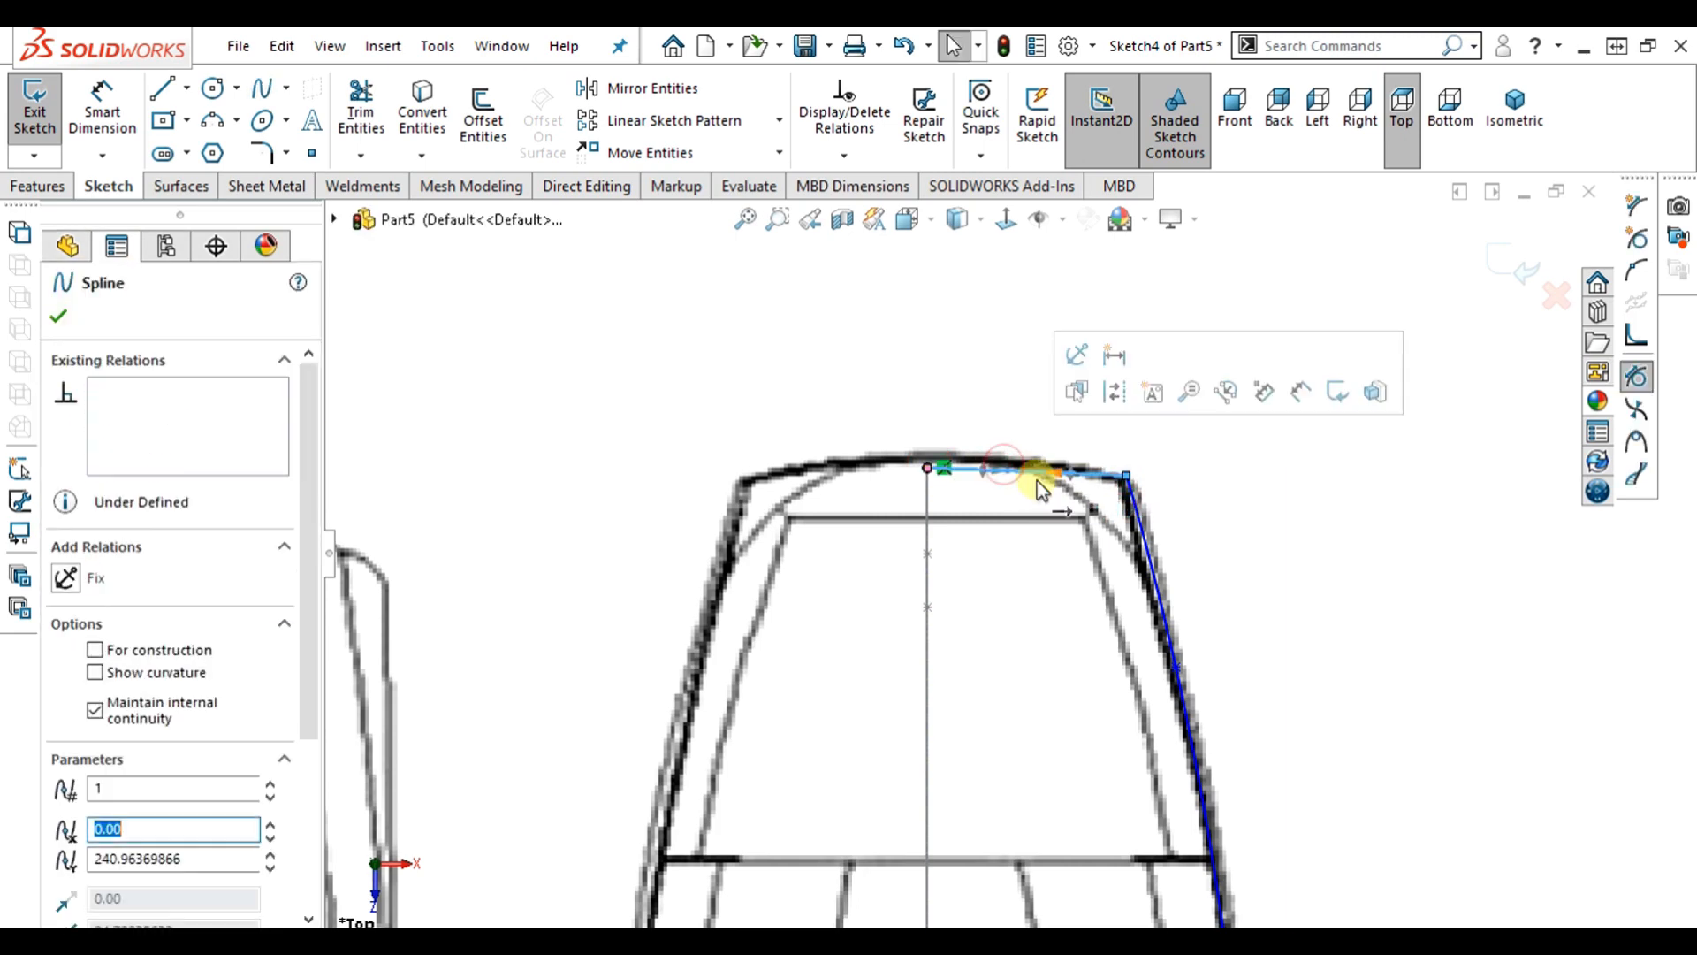
left_click(1042, 477)
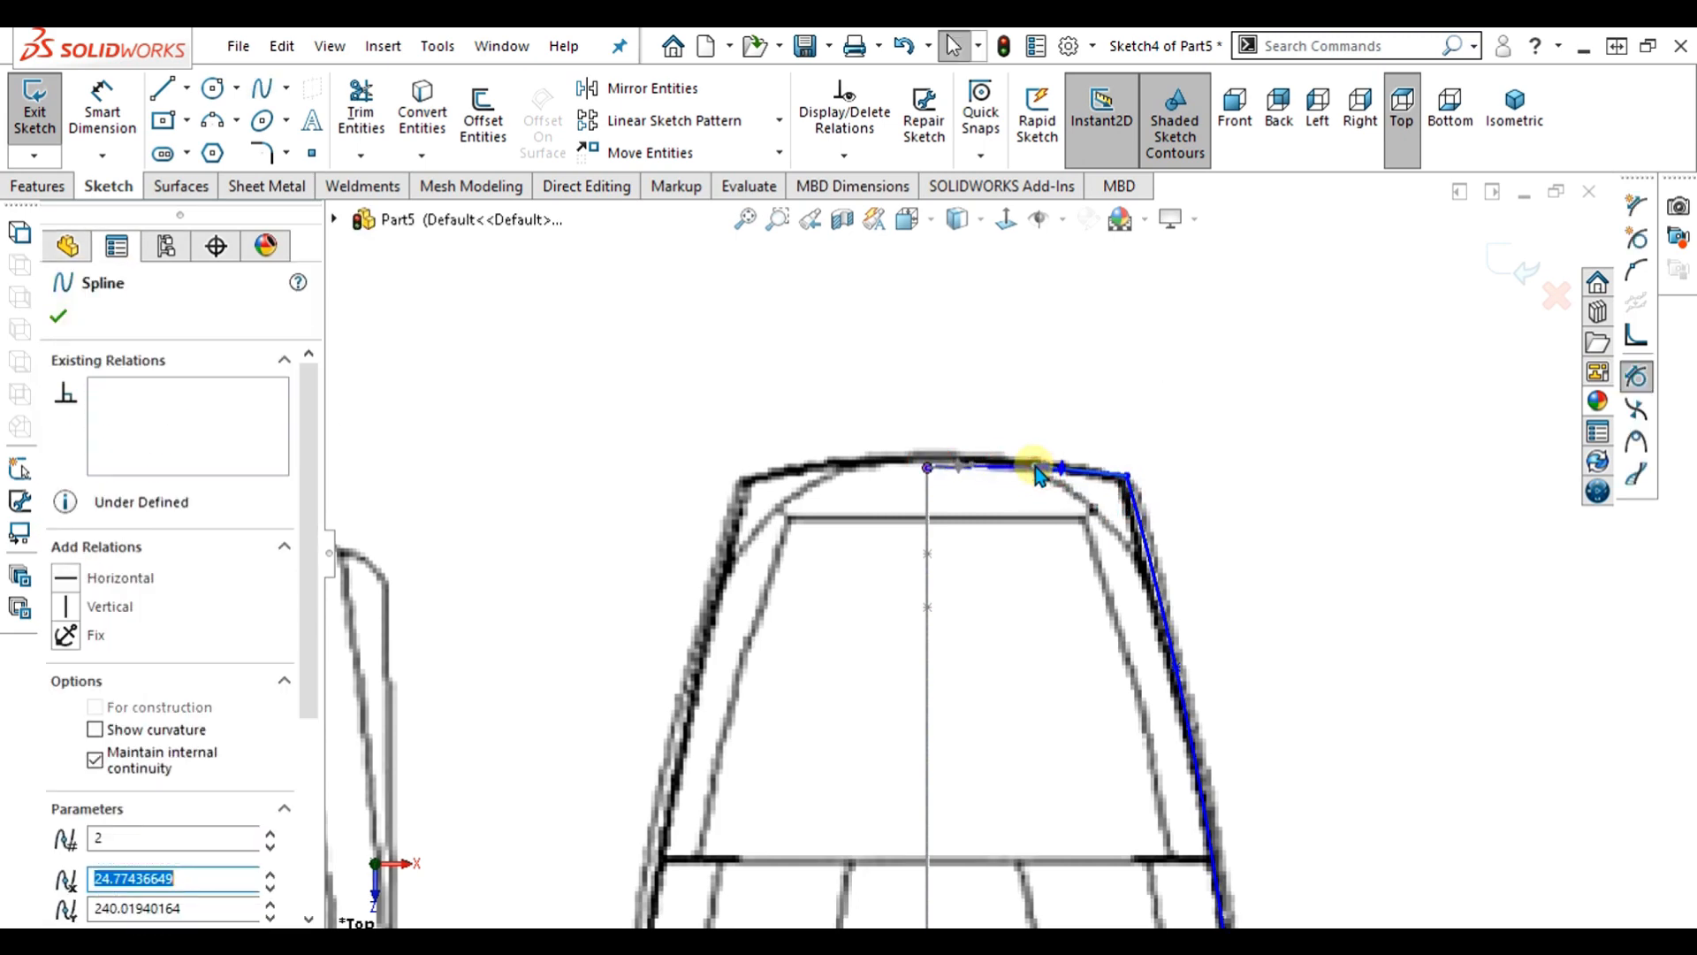
left_click(1281, 551)
- Add a pierce relation between the transom spline's centreline endpoint and the side-profile spline
middle_click_drag(1281, 550, 923, 464)
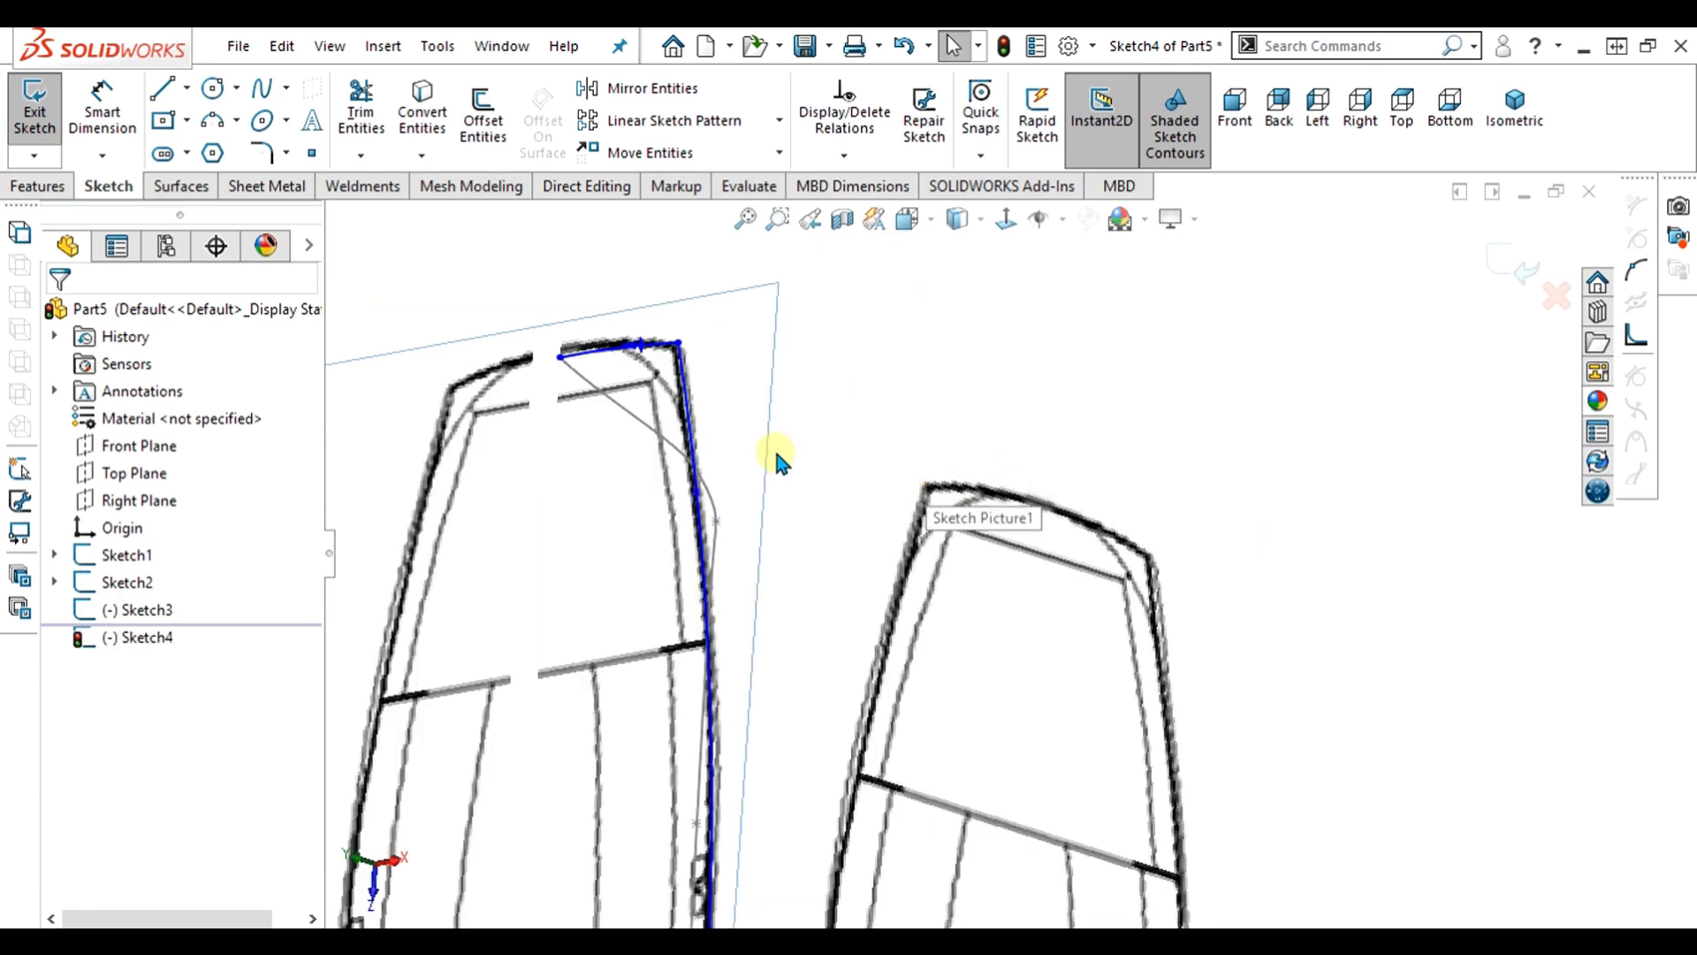
middle_click_drag(776, 447, 822, 508)
scroll(824, 487, "down", 6)
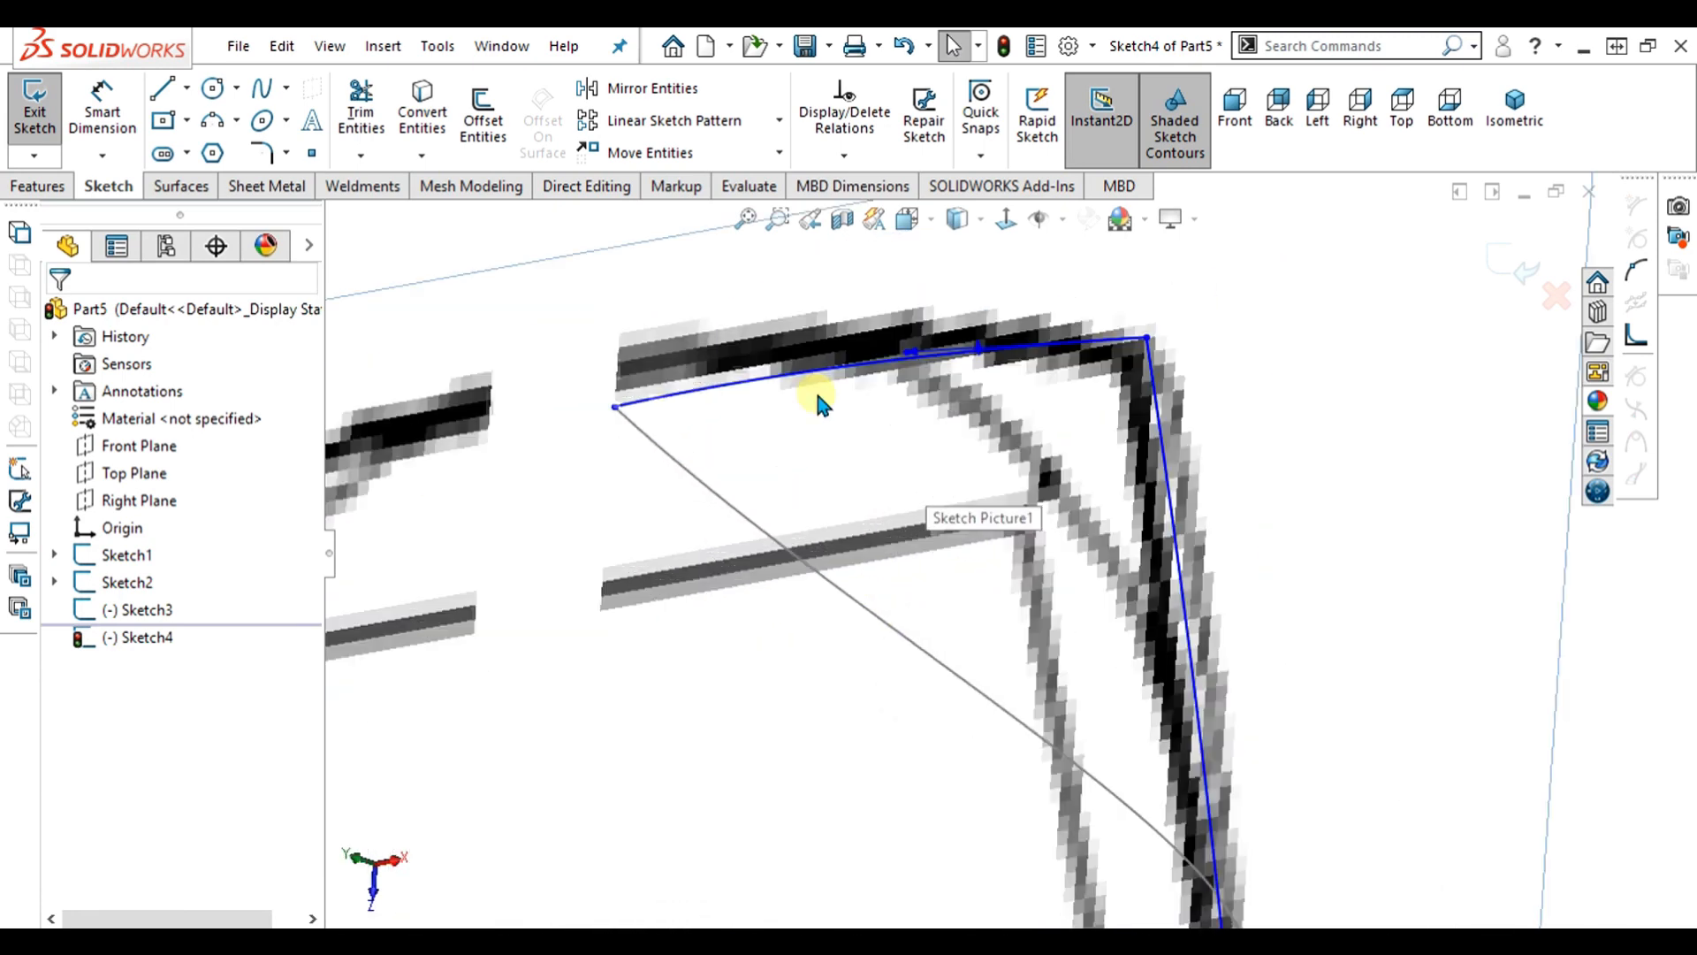
left_click(615, 409)
left_click(645, 450, "ctrl")
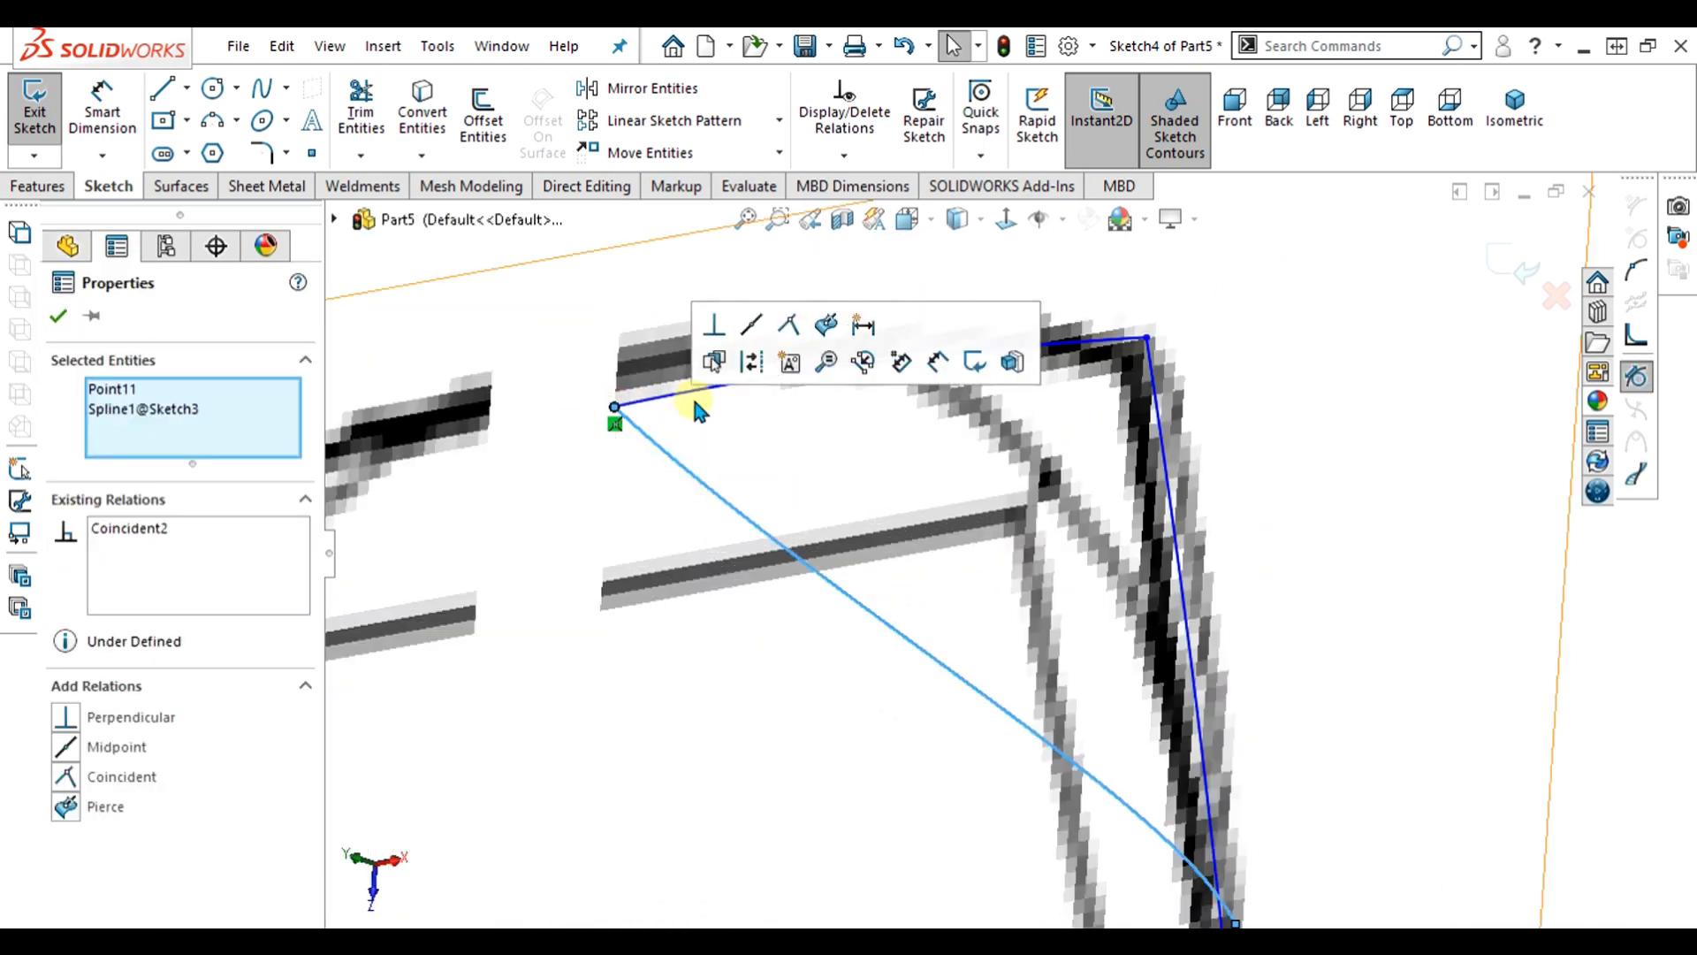
left_click(815, 338)
- Add a pierce relation between the hull-edge spline's bow endpoint and the side-profile spline
scroll(1121, 633, "up", 8)
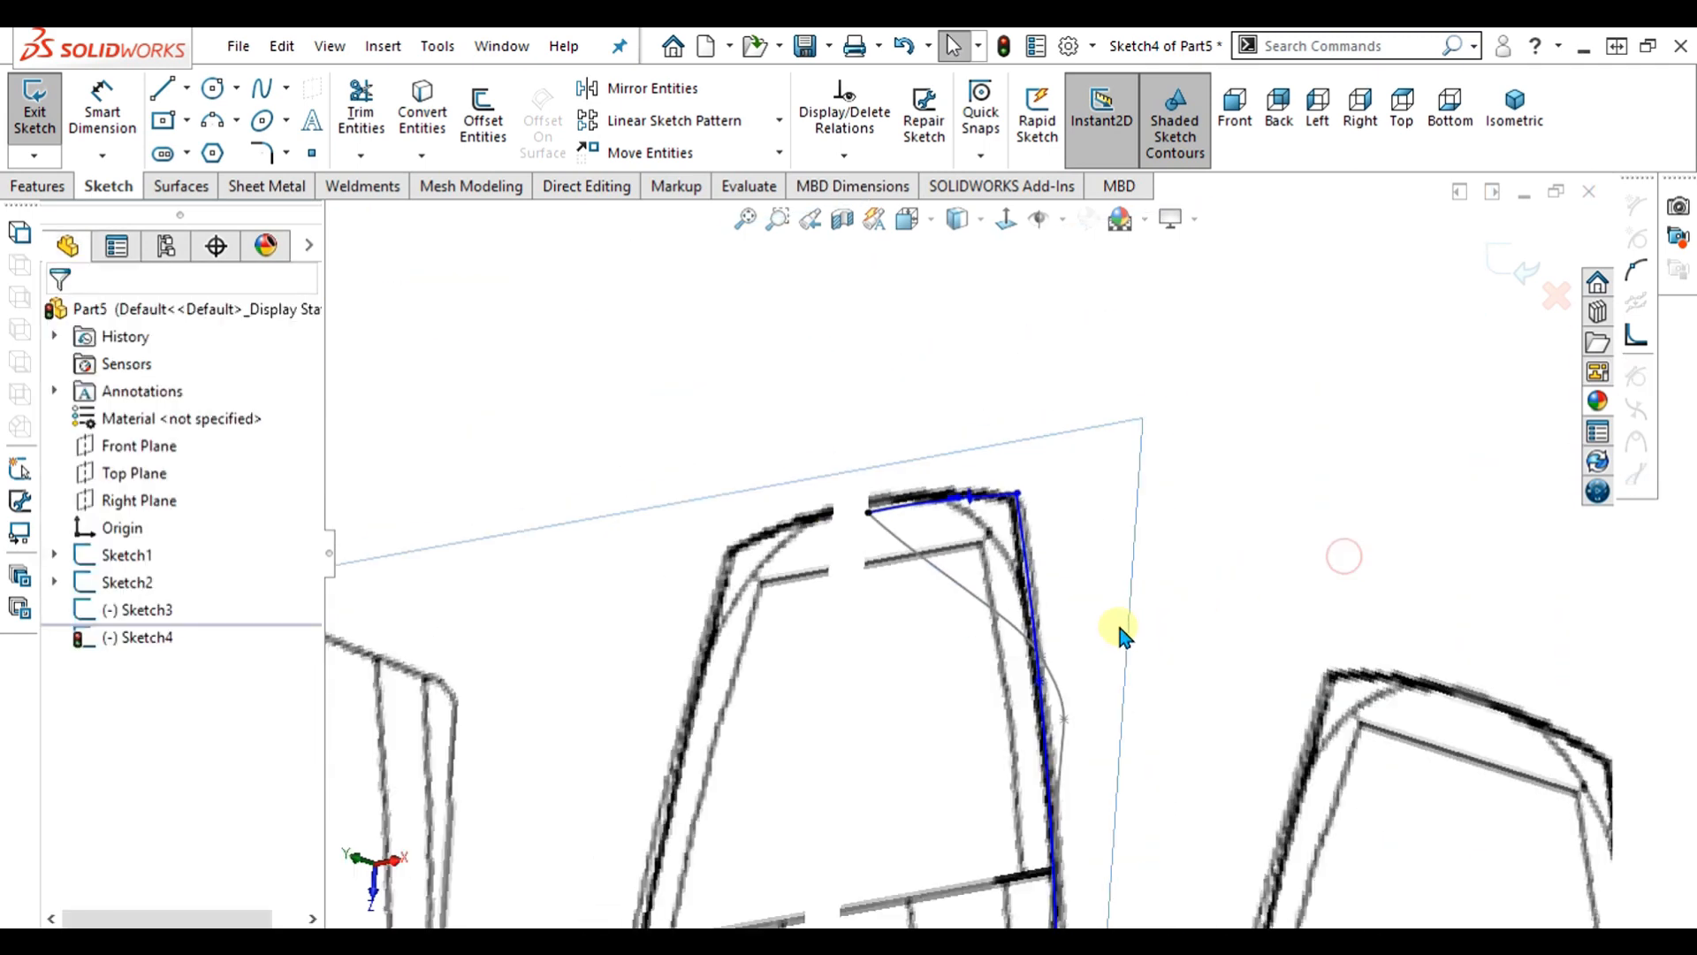
mouse_move(1024, 616)
middle_mouse_down()
mouse_move(1006, 826)
mouse_move(1022, 834)
middle_mouse_up()
scroll(1021, 834, "up", 4)
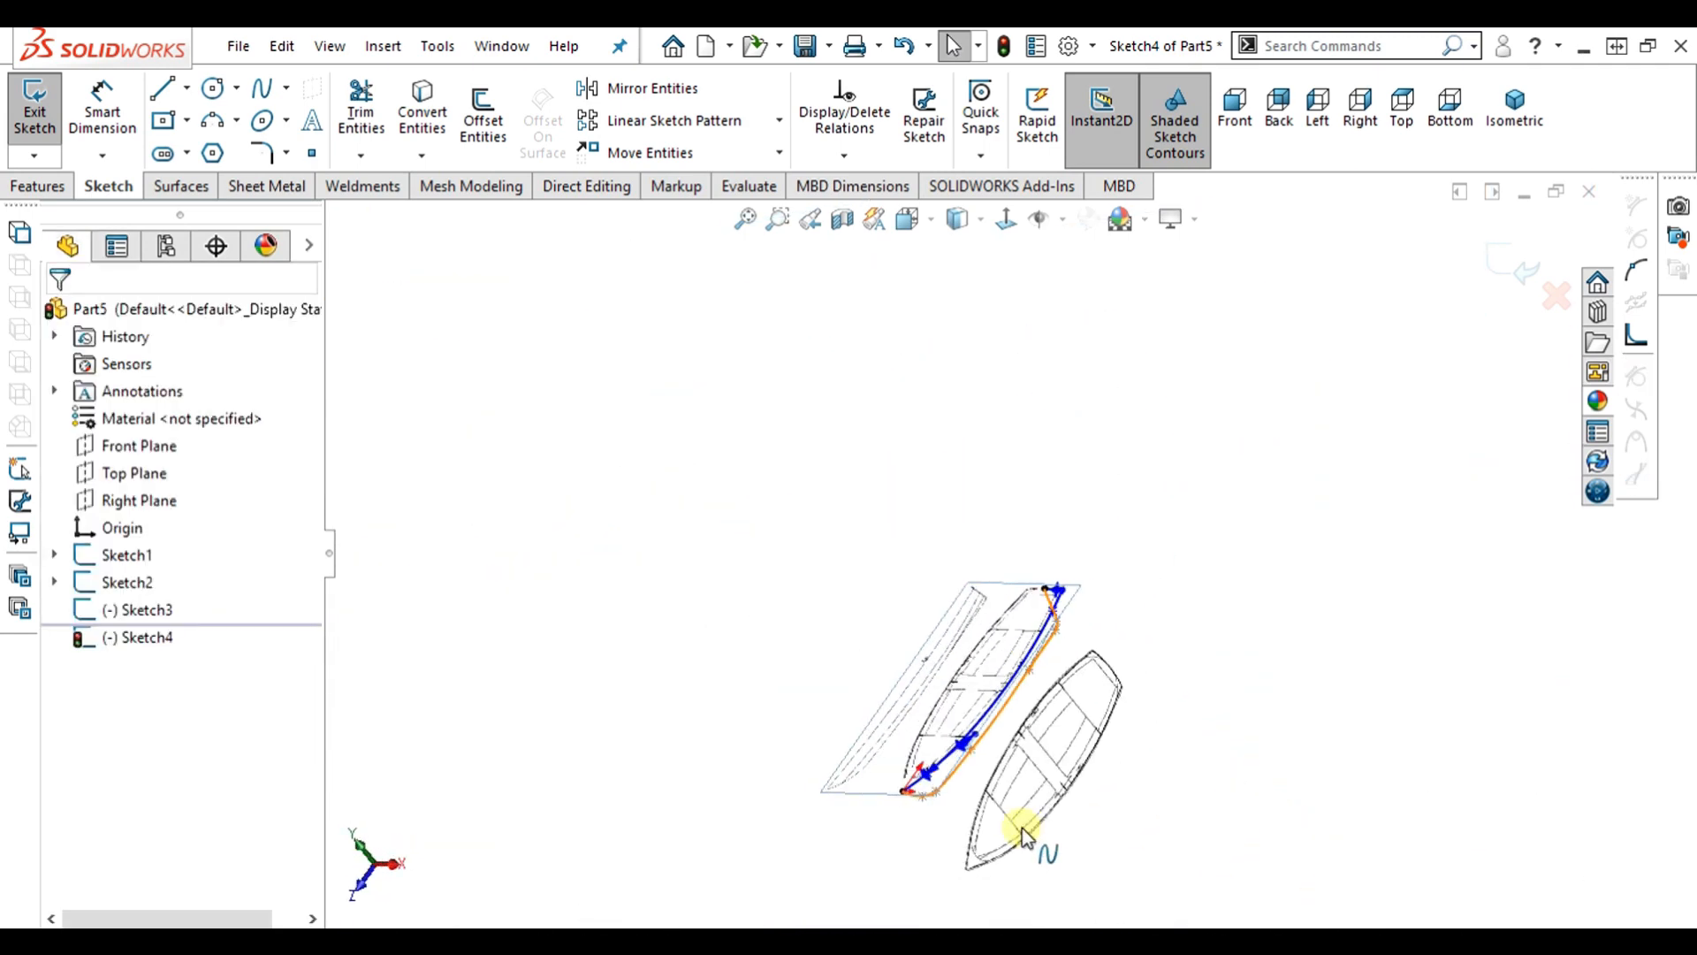
scroll(959, 747, "down", 8)
scroll(796, 804, "down", 5)
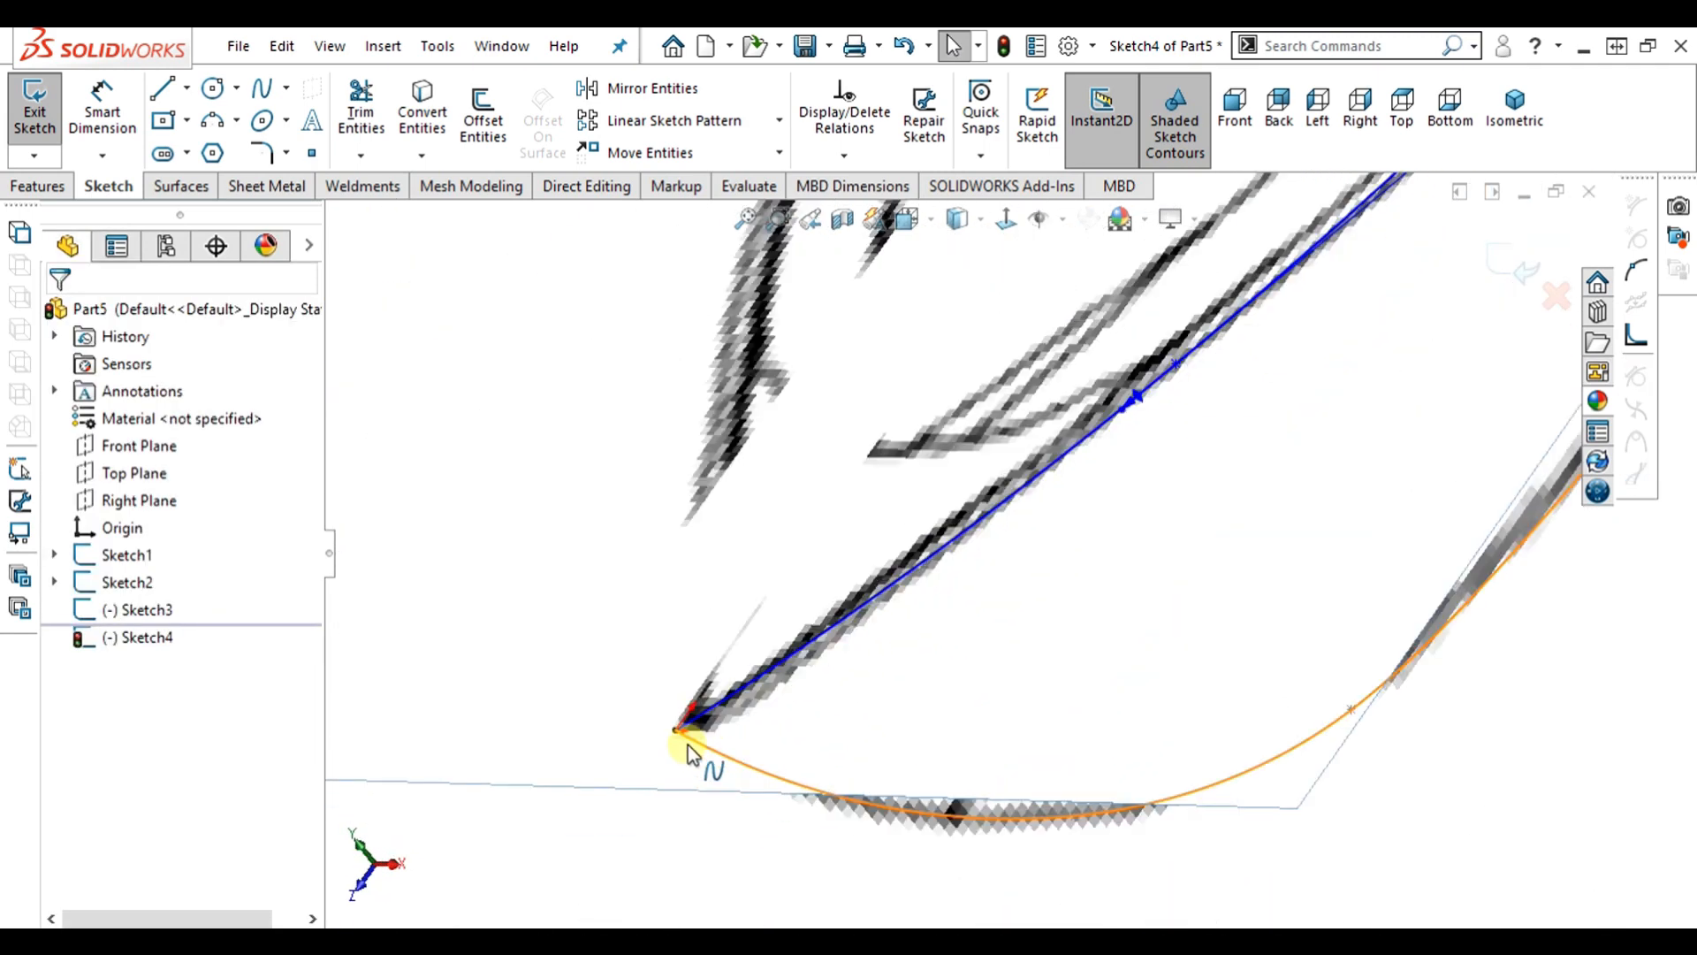
left_click(678, 732)
left_click(717, 754, "ctrl")
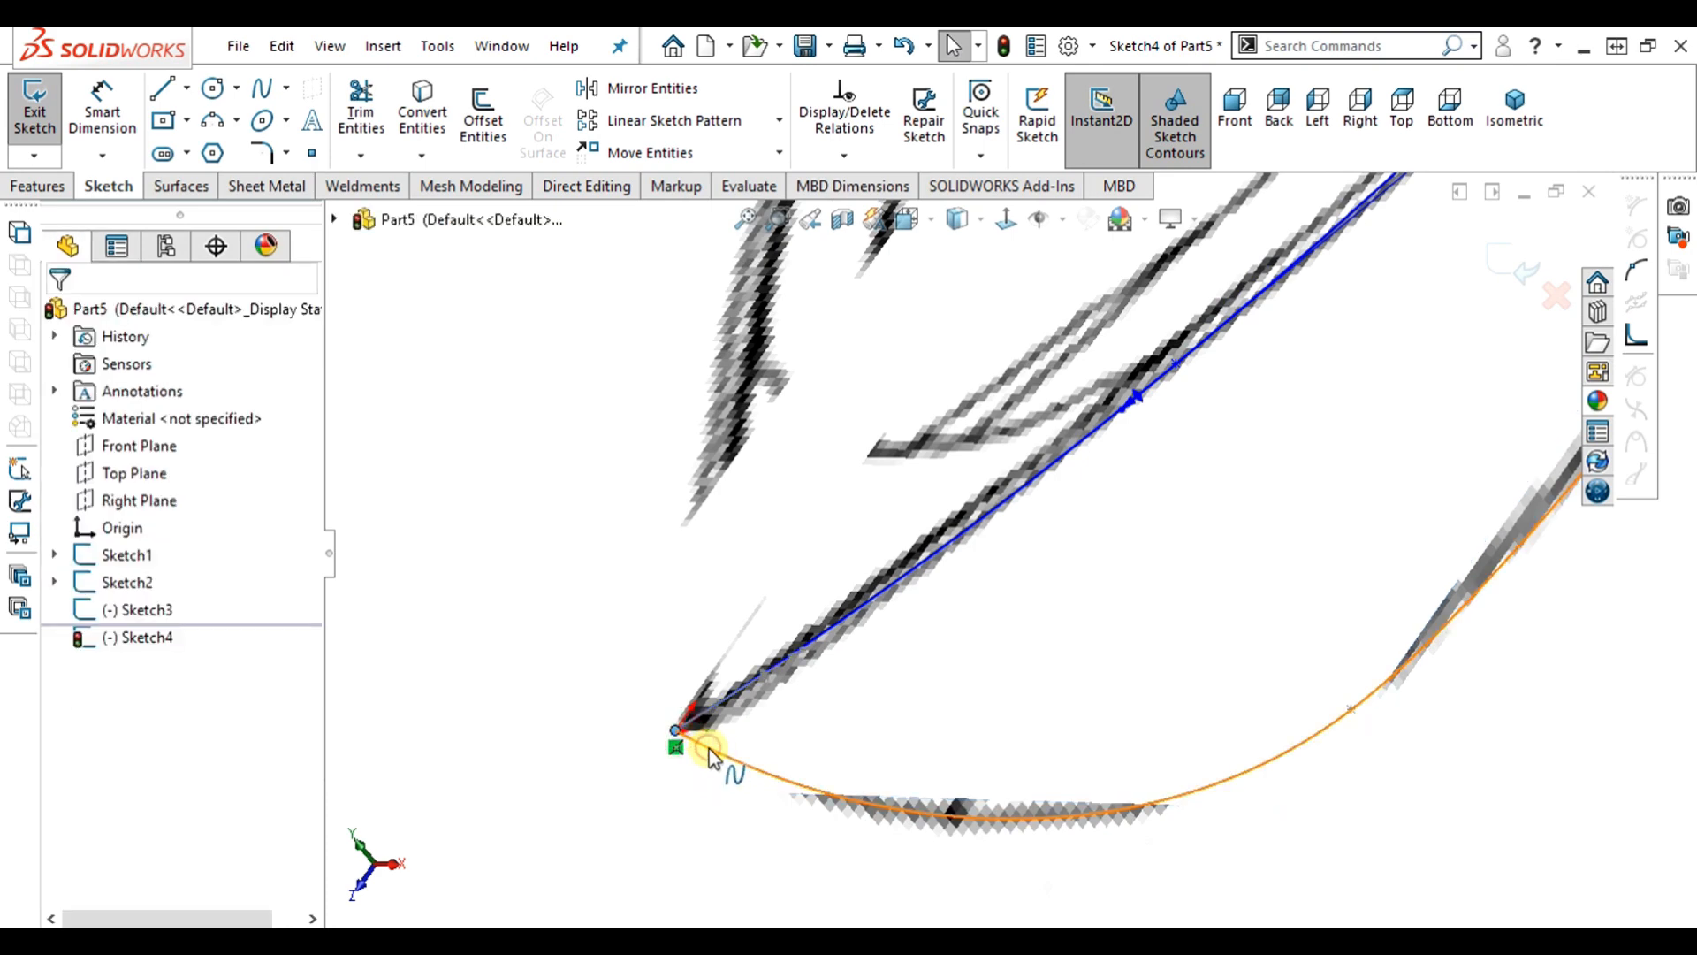
left_click(858, 635)
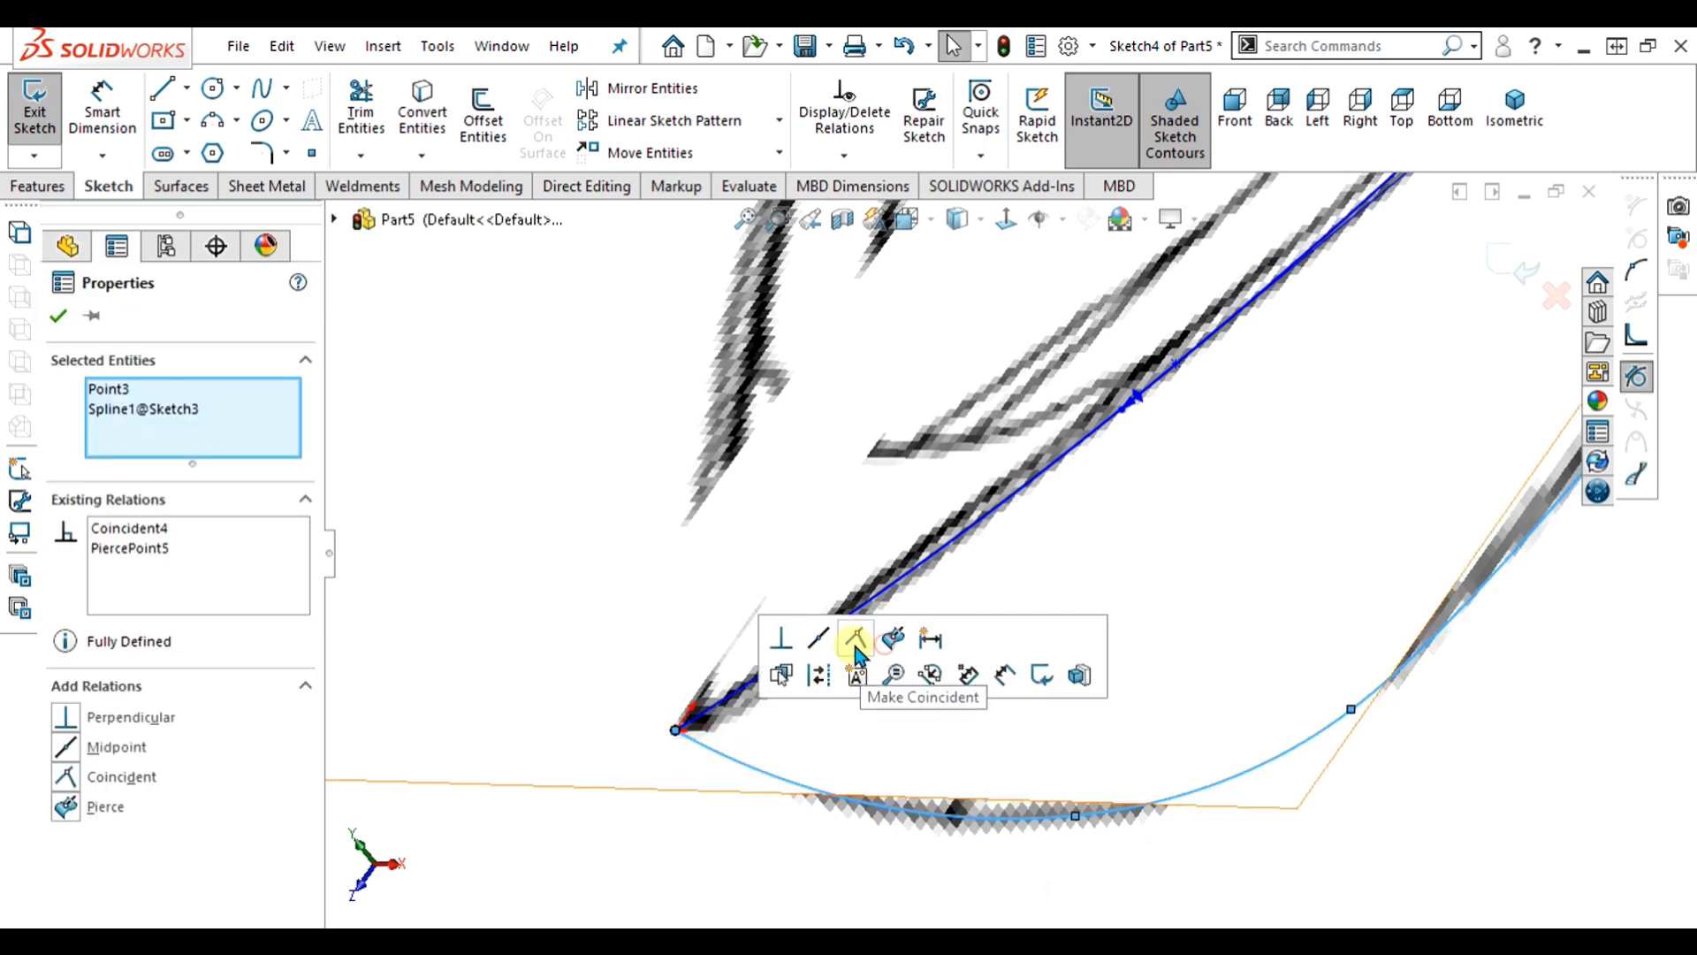
left_click(856, 647)
scroll(970, 796, "up", 4)
left_click(1116, 753)
- Check the plan outline against the side profile in a 3D view and exit the sketch
scroll(1268, 700, "up", 4)
middle_click_drag(1333, 704, 1260, 664)
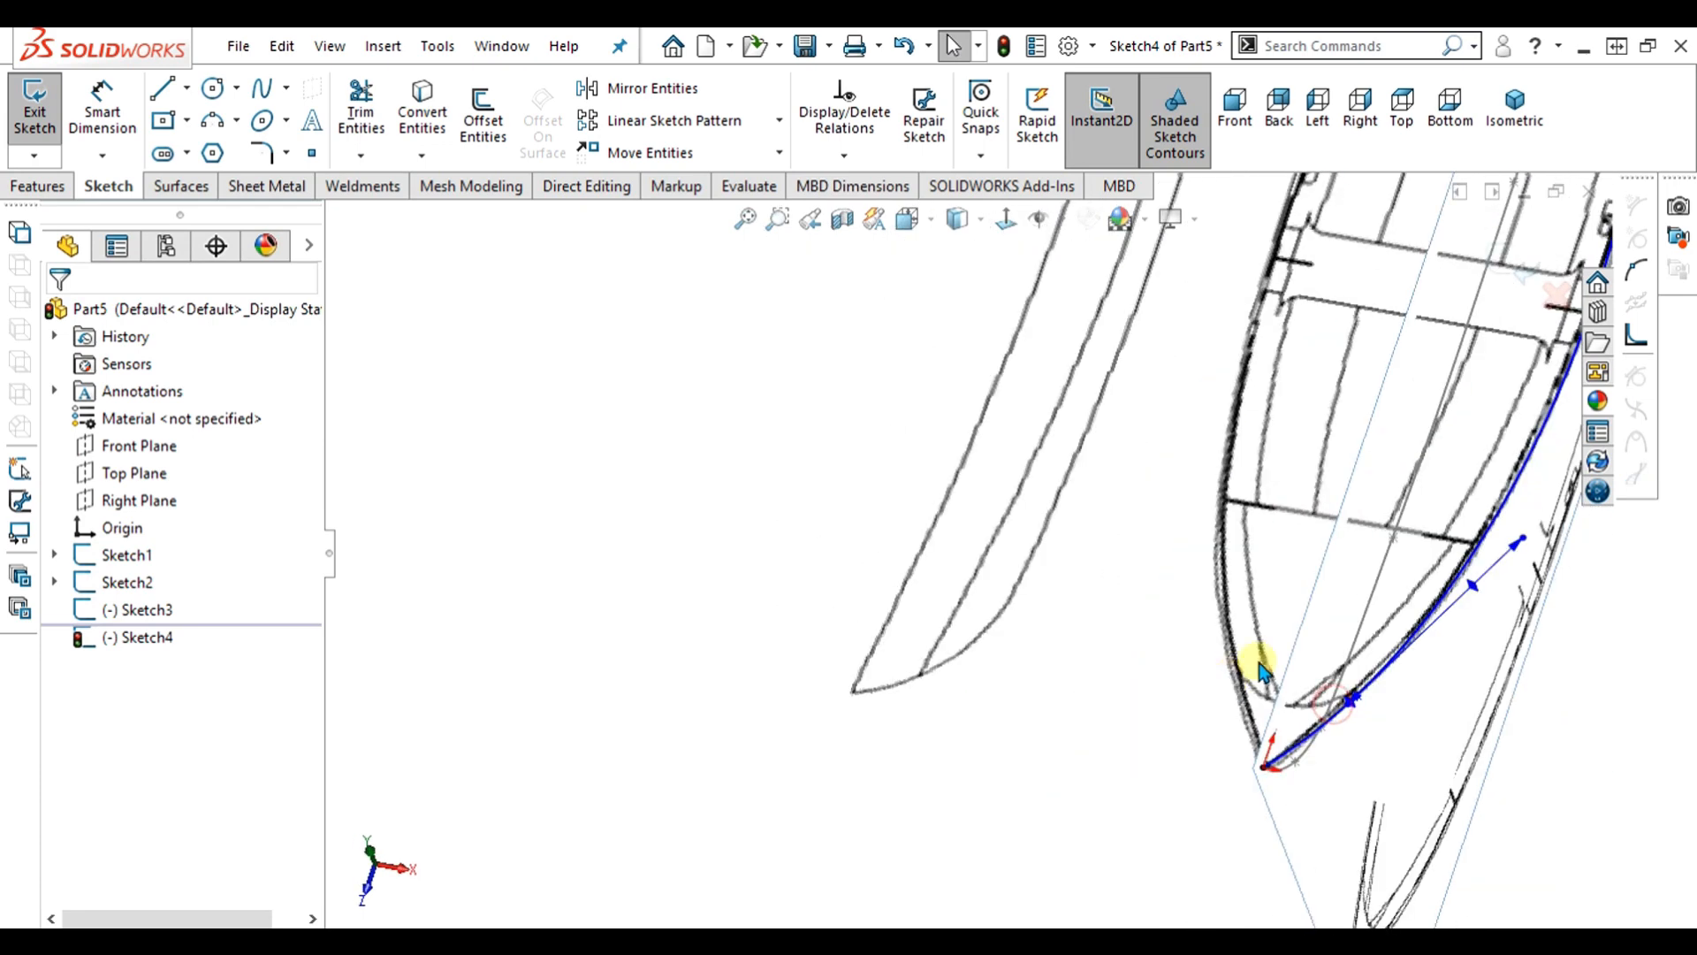
scroll(1262, 672, "up", 5)
middle_click_drag(1424, 454, 1105, 351)
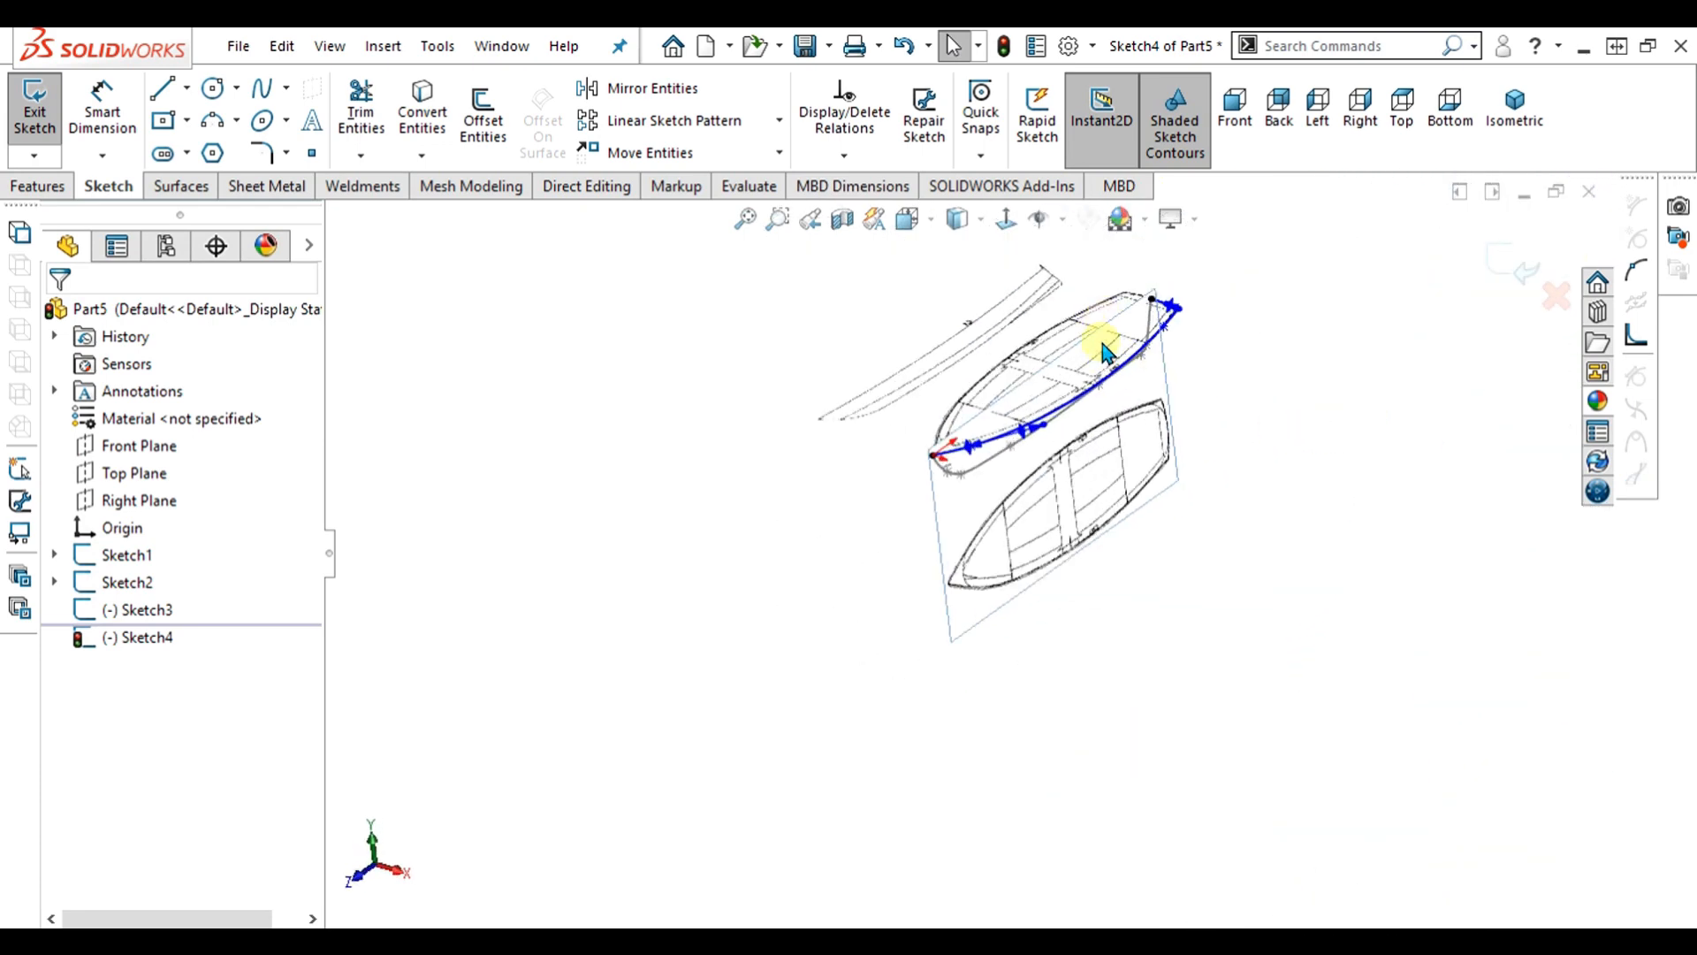
scroll(1096, 349, "down", 6)
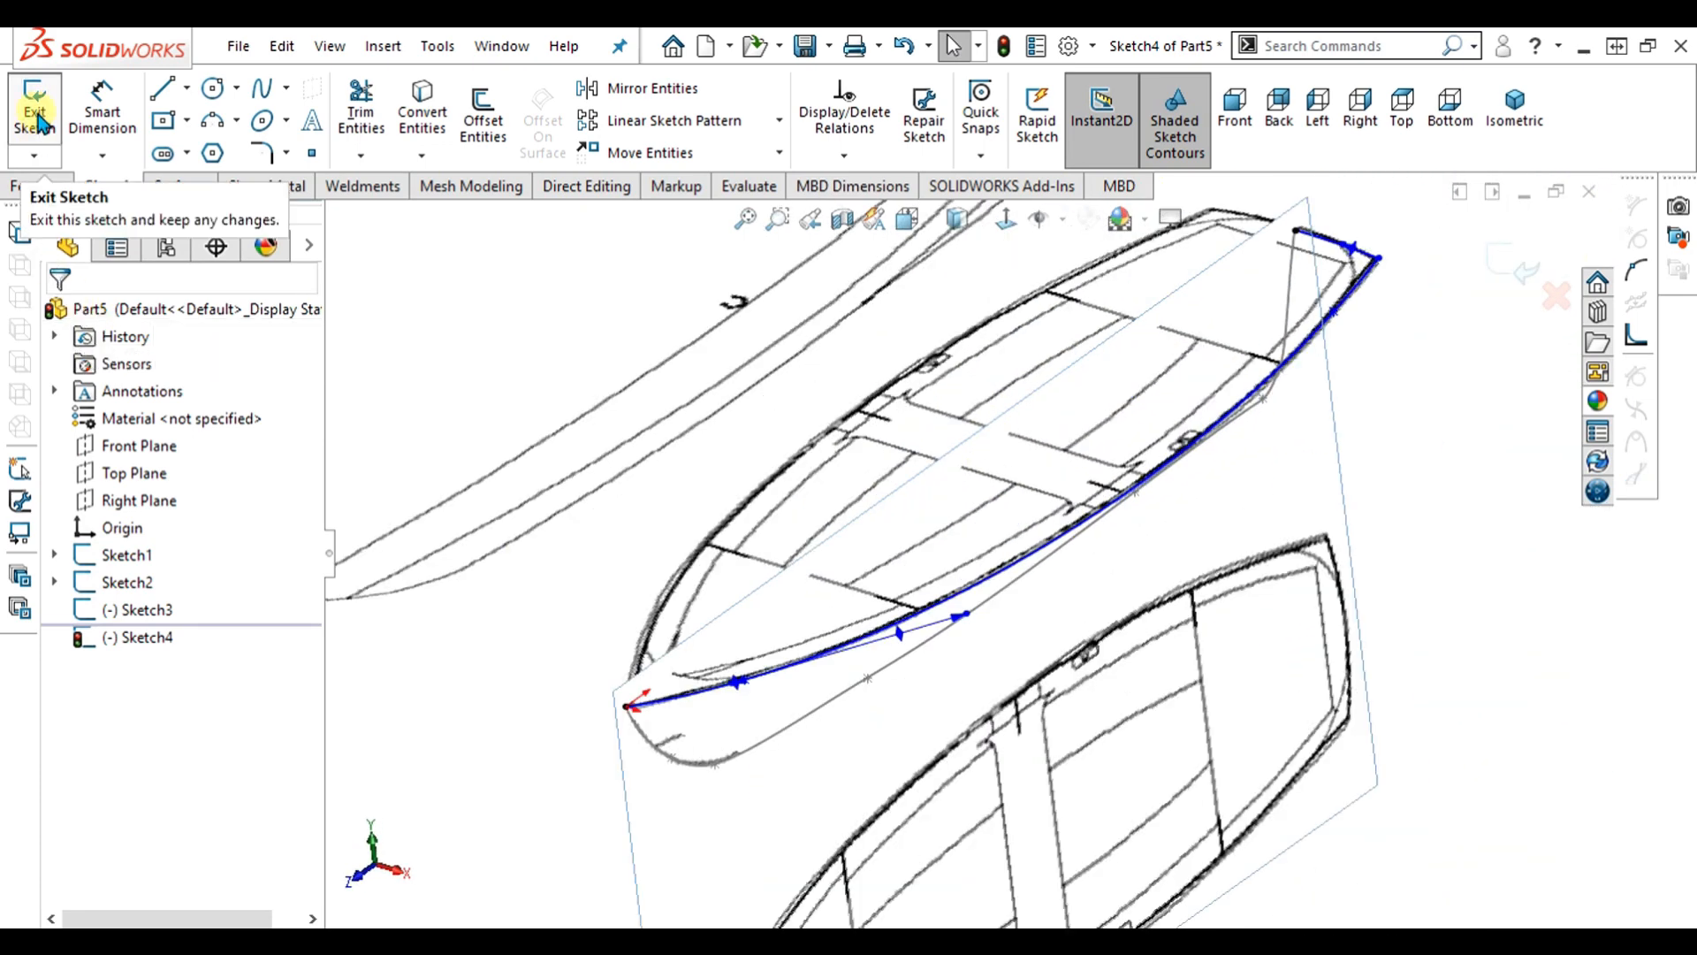
left_click(38, 122)
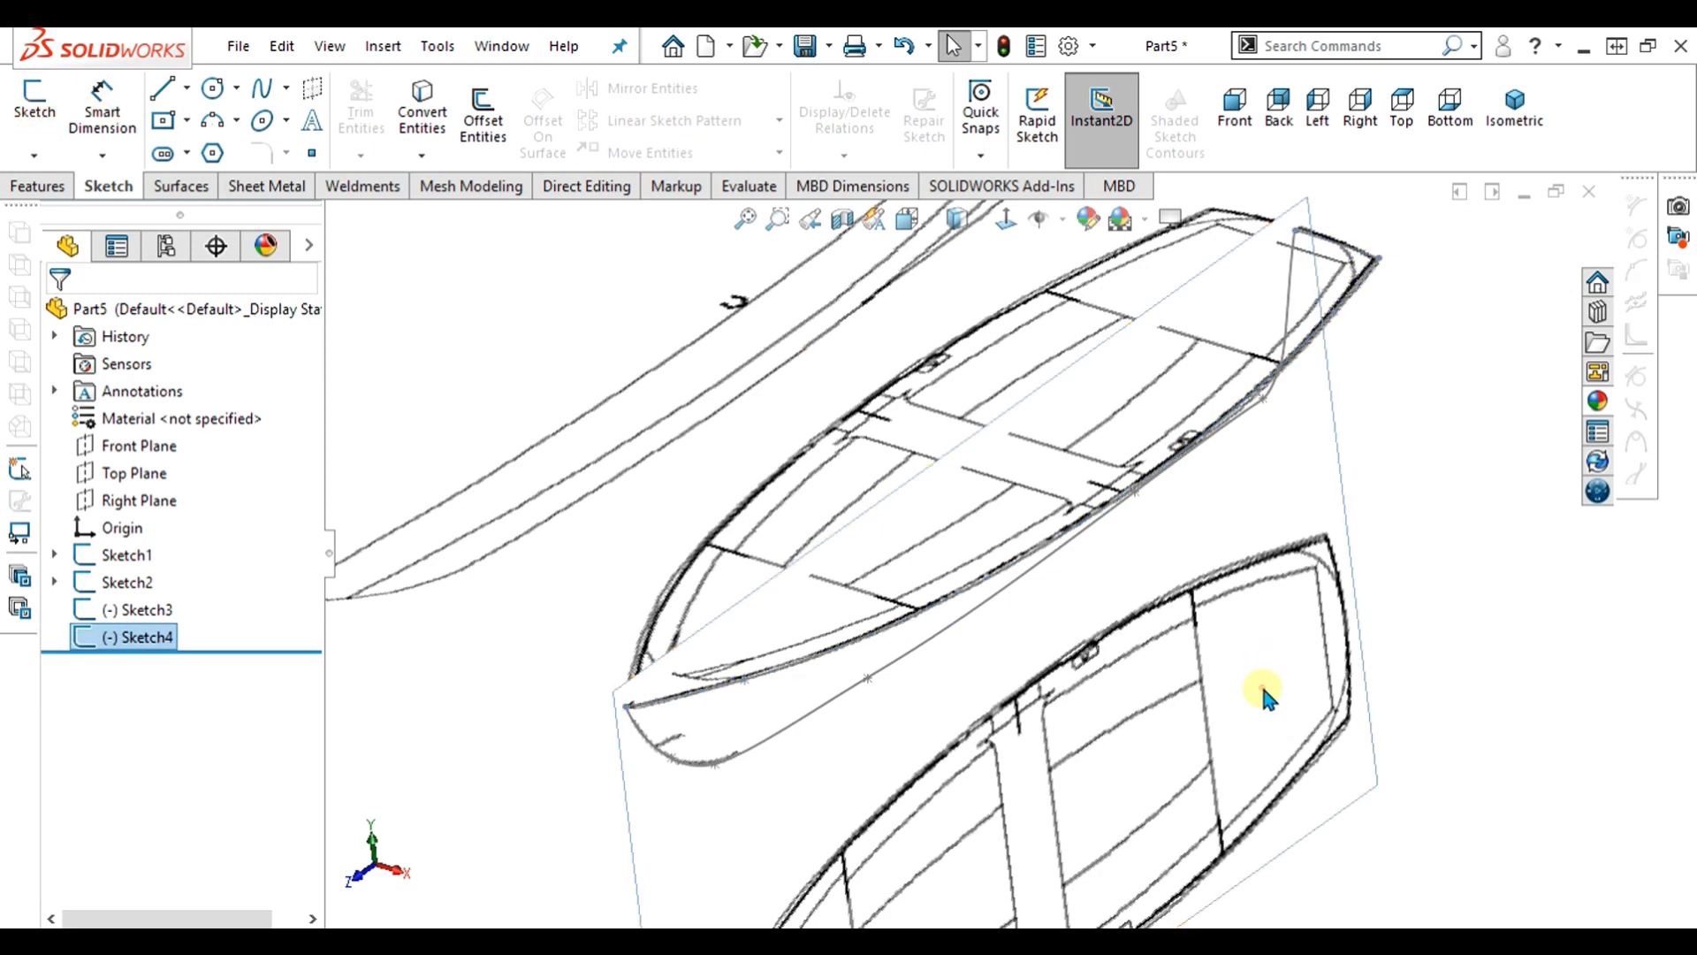
- Hide the two reference picture sketches, Sketch1 and Sketch2
scroll(948, 537, "up", 2)
middle_click_drag(949, 536, 1008, 439)
scroll(1007, 440, "down", 1)
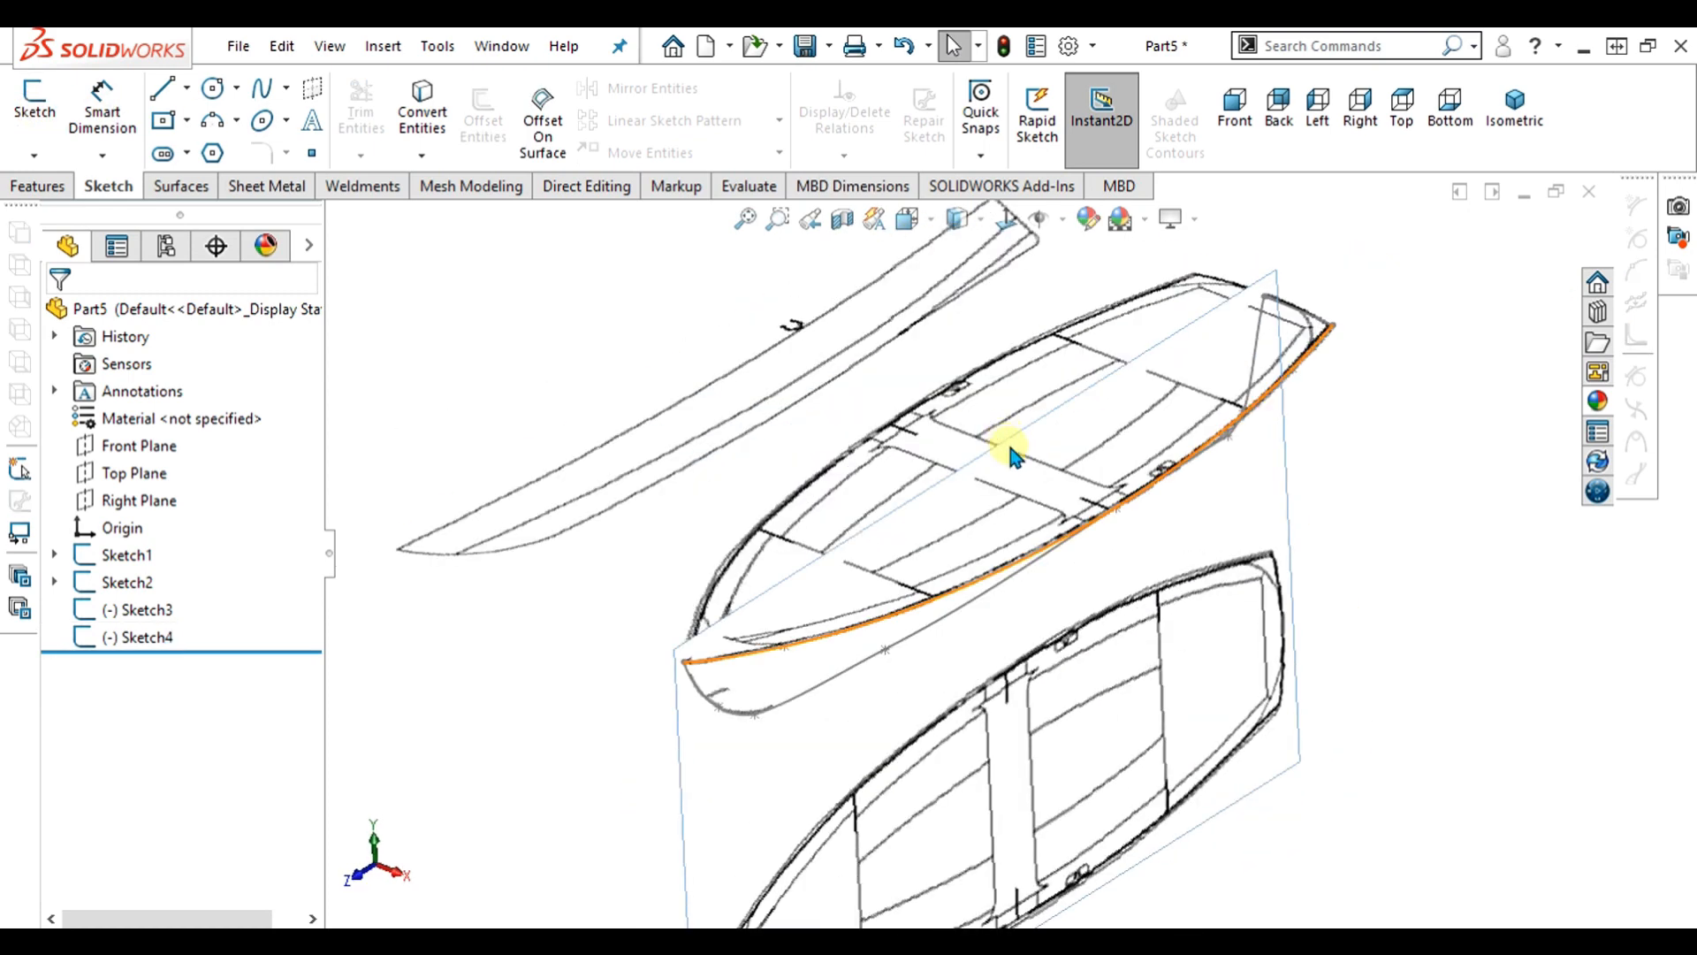
scroll(893, 575, "down", 2)
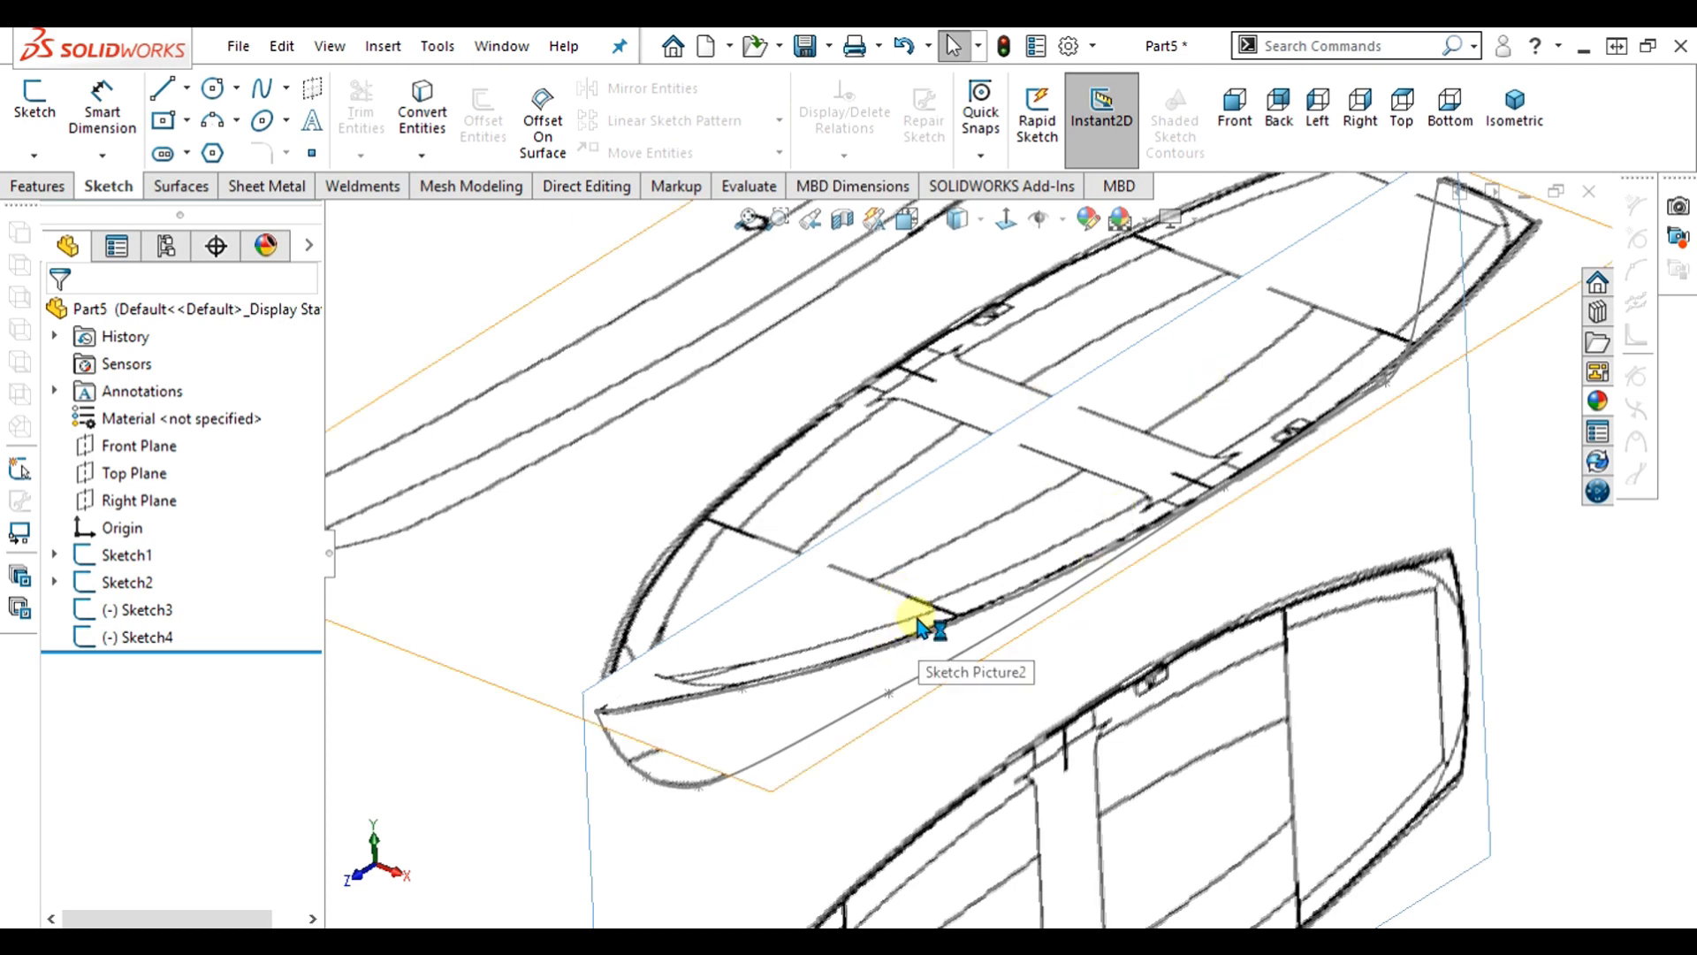
scroll(917, 624, "up", 2)
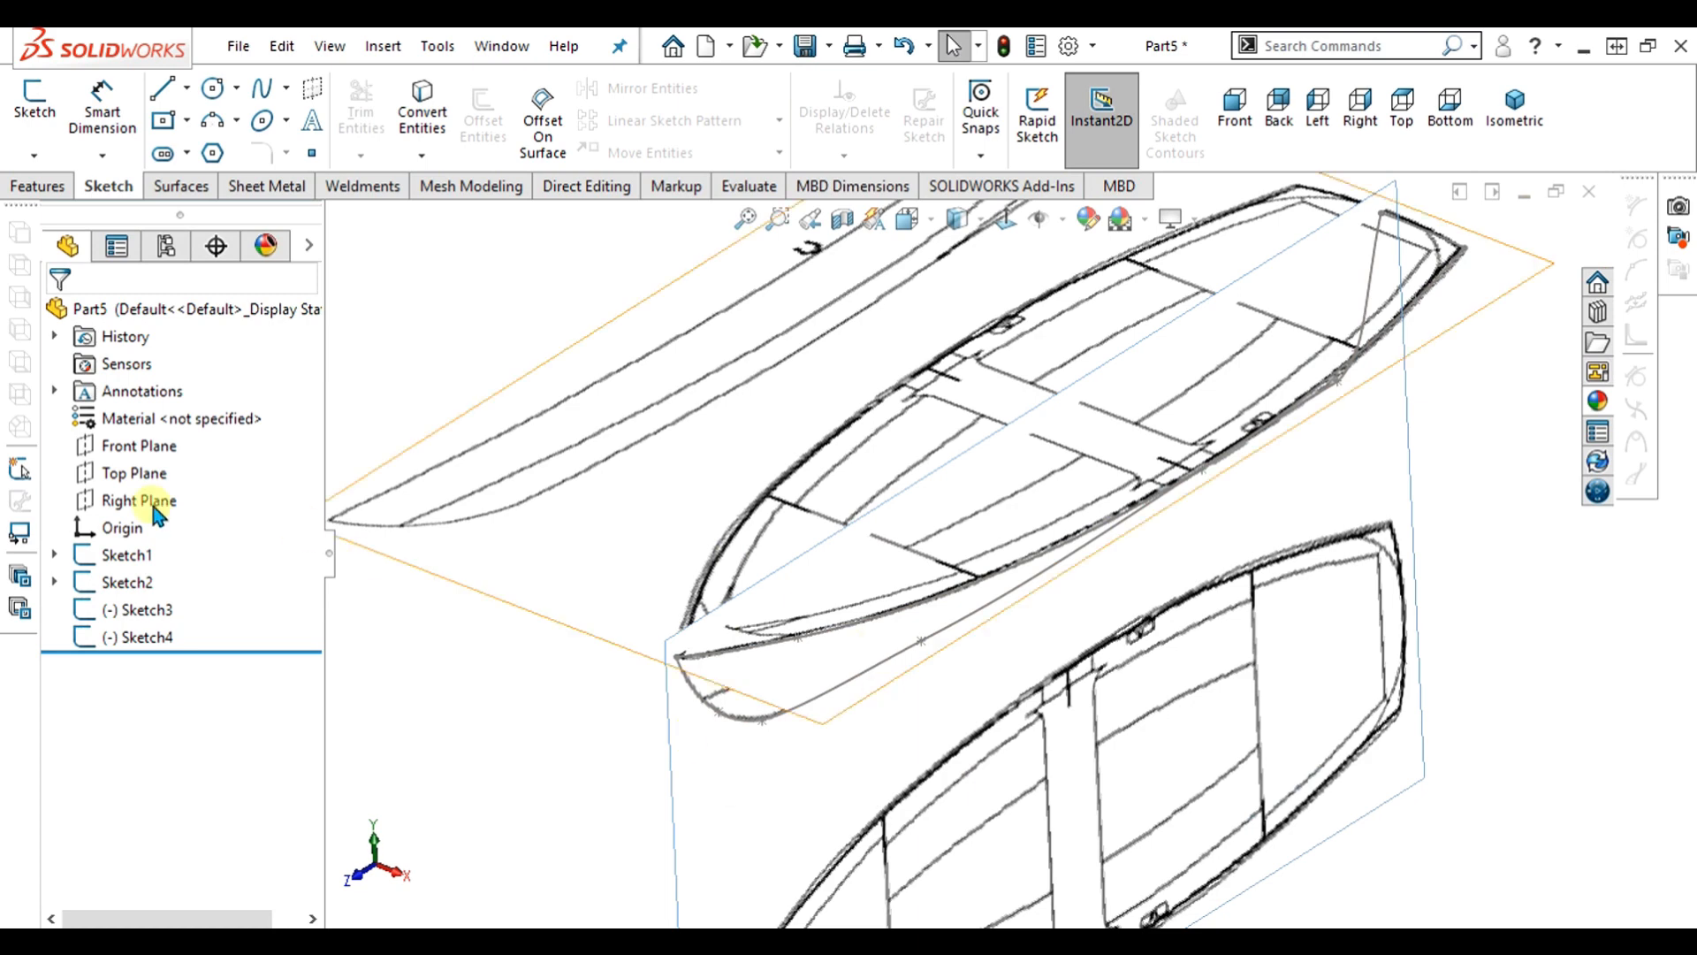
left_click(124, 556)
right_click(124, 582)
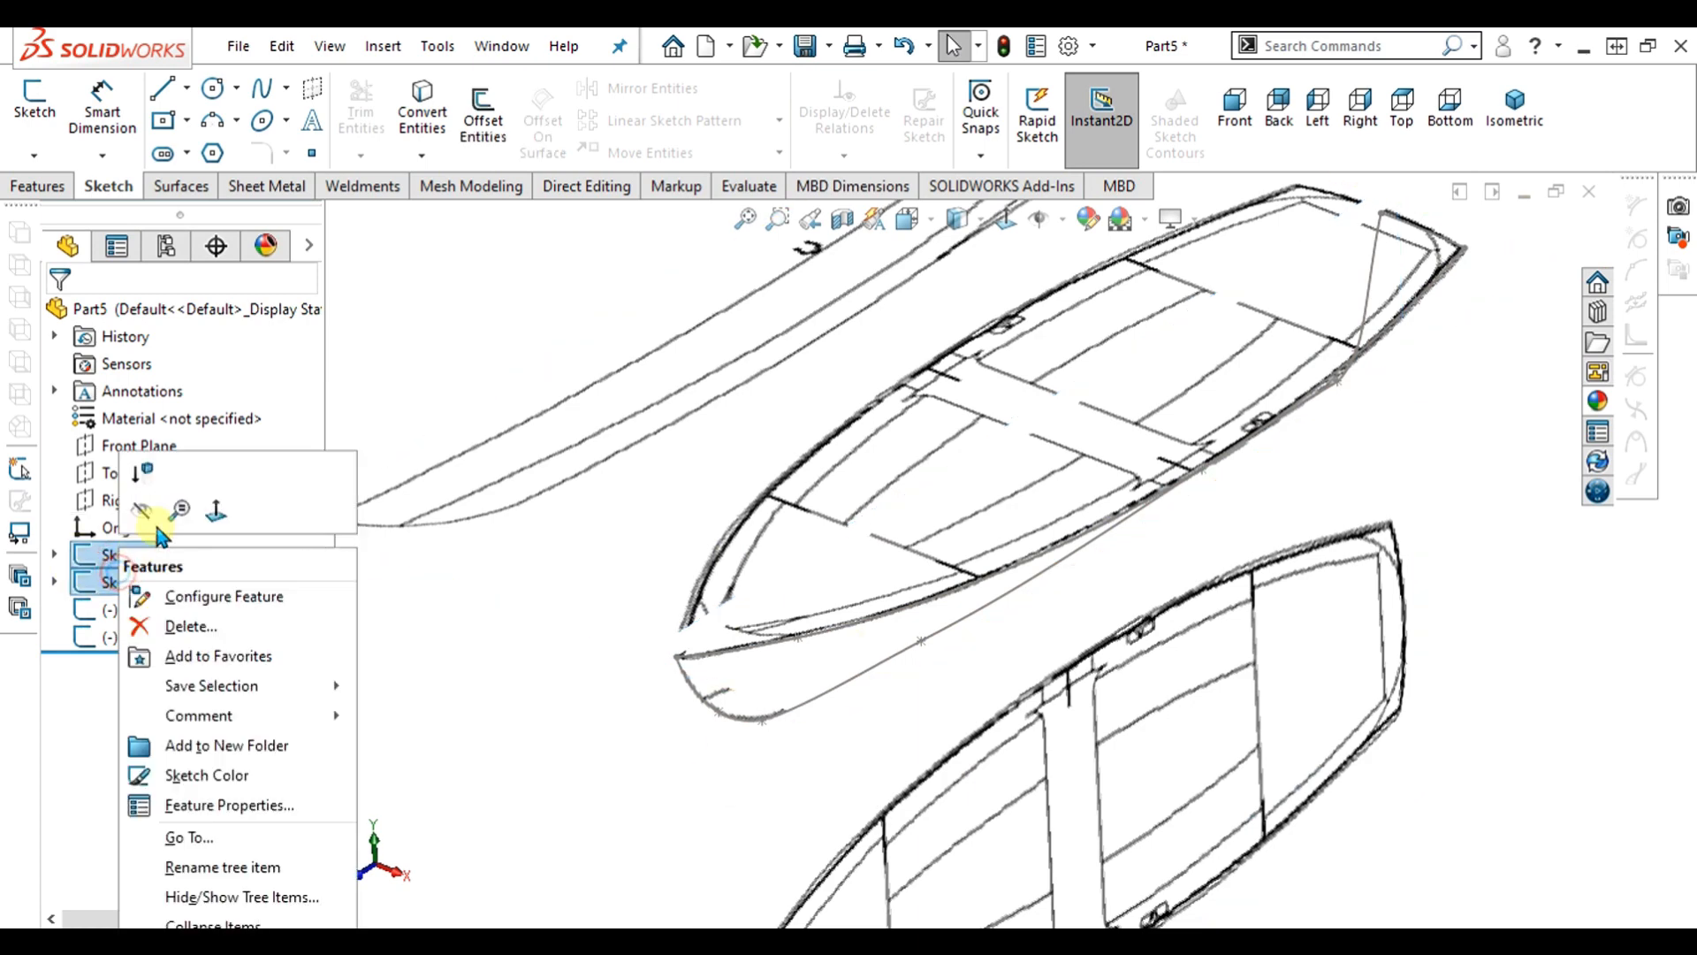
left_click(142, 512)
mouse_move(1192, 655)
middle_mouse_down()
mouse_move(1152, 602)
mouse_move(1106, 580)
mouse_move(1133, 618)
middle_mouse_up()
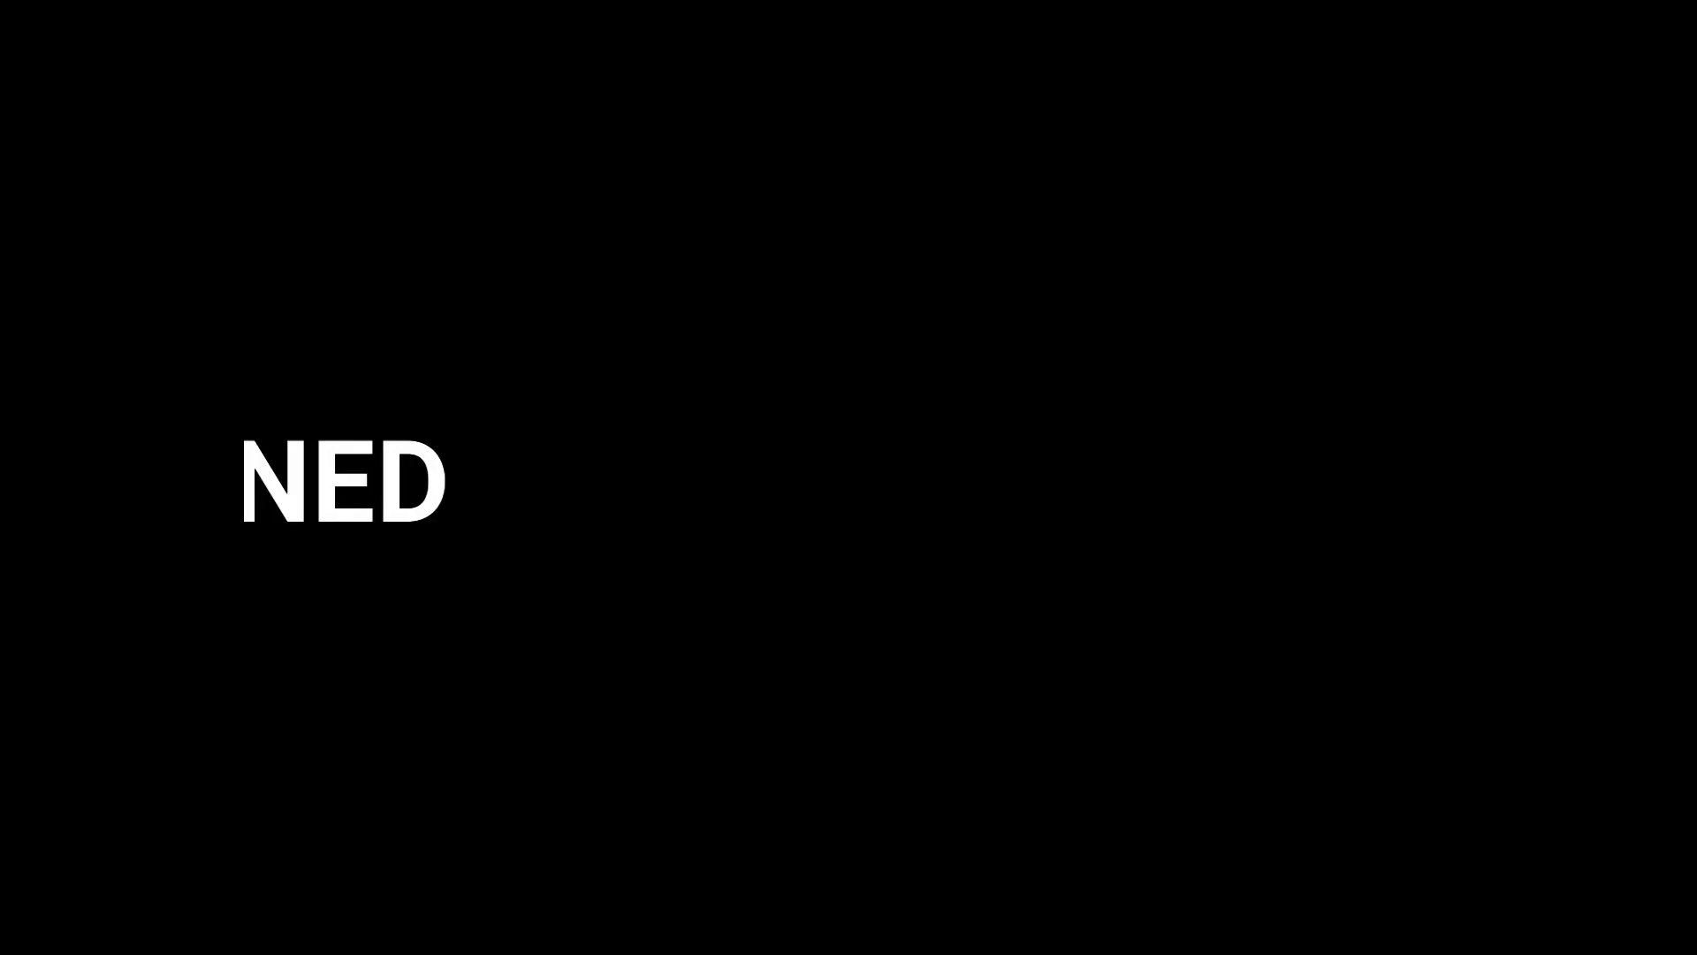